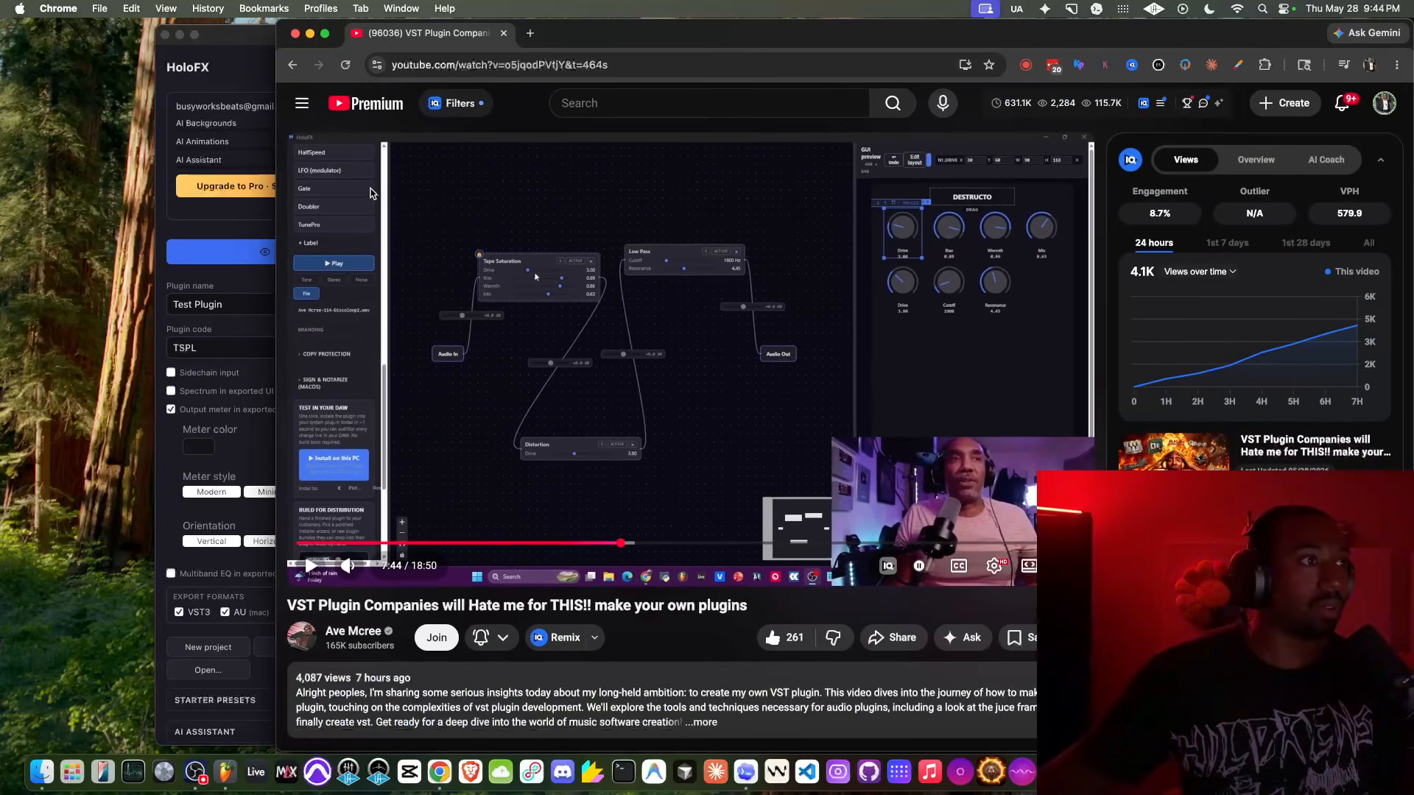
# Switch to HoloFX and look through the Test Plugin's settings and the list of available effect blocks.
pyautogui.click(247, 62)
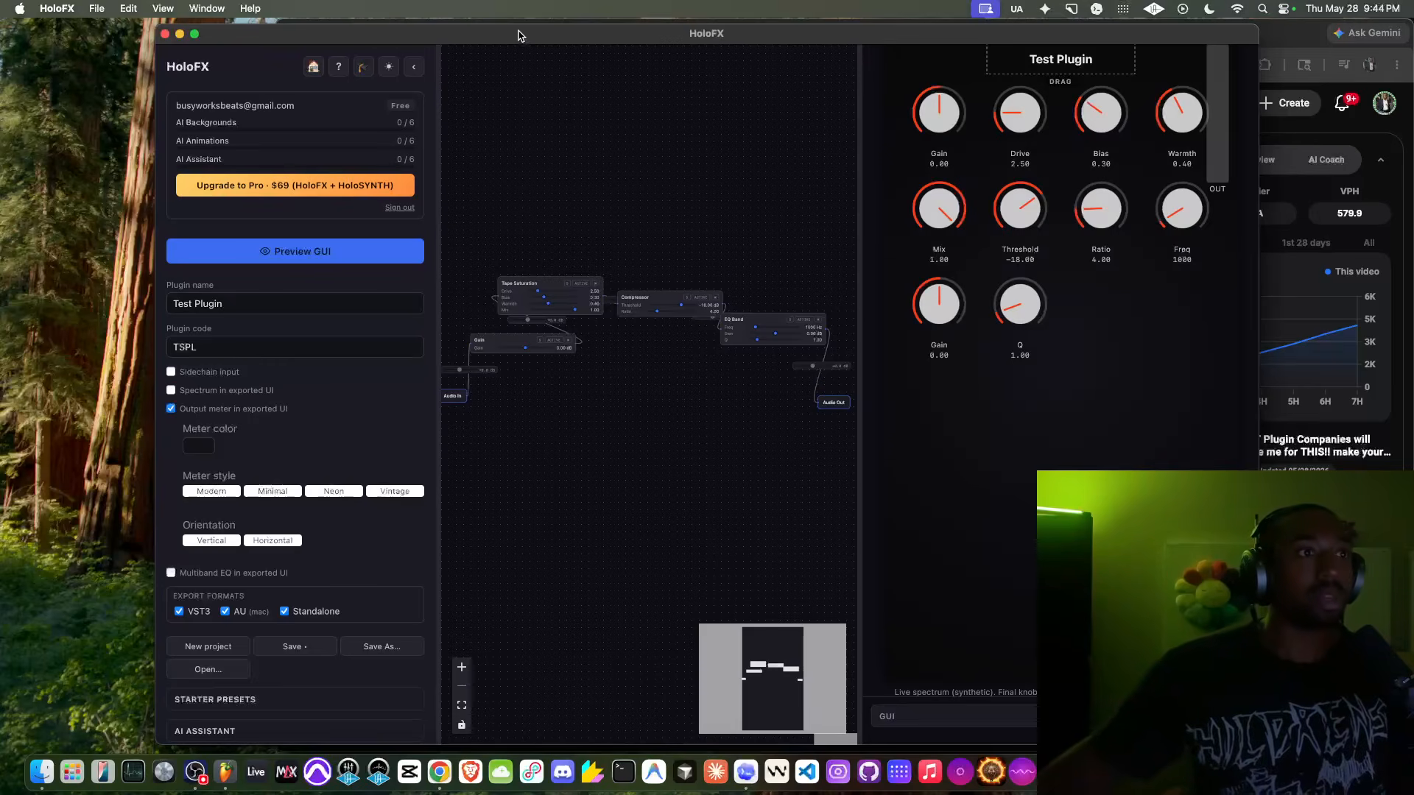
pyautogui.moveTo(517, 35); pyautogui.dragTo(523, 30)
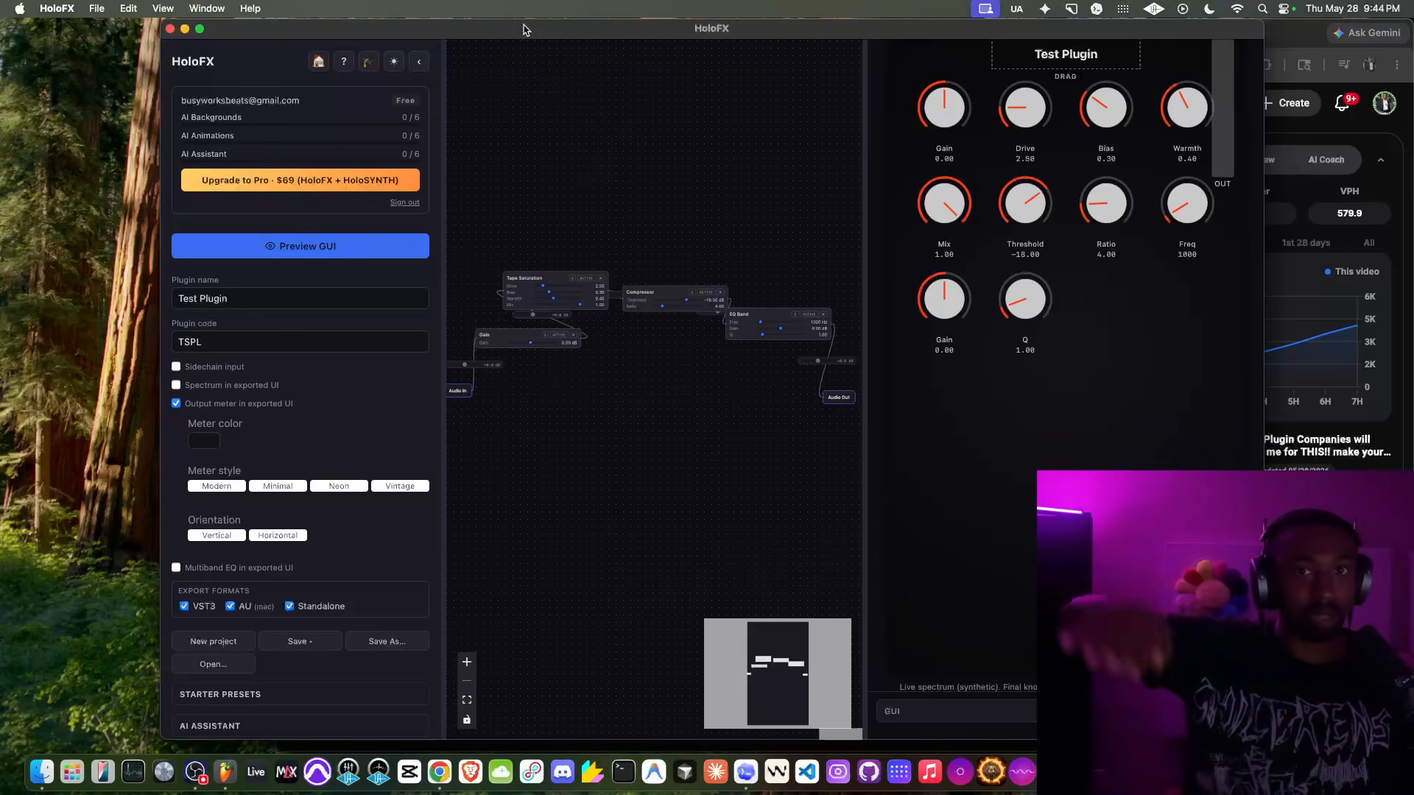
pyautogui.scroll(-2, 435, 187)
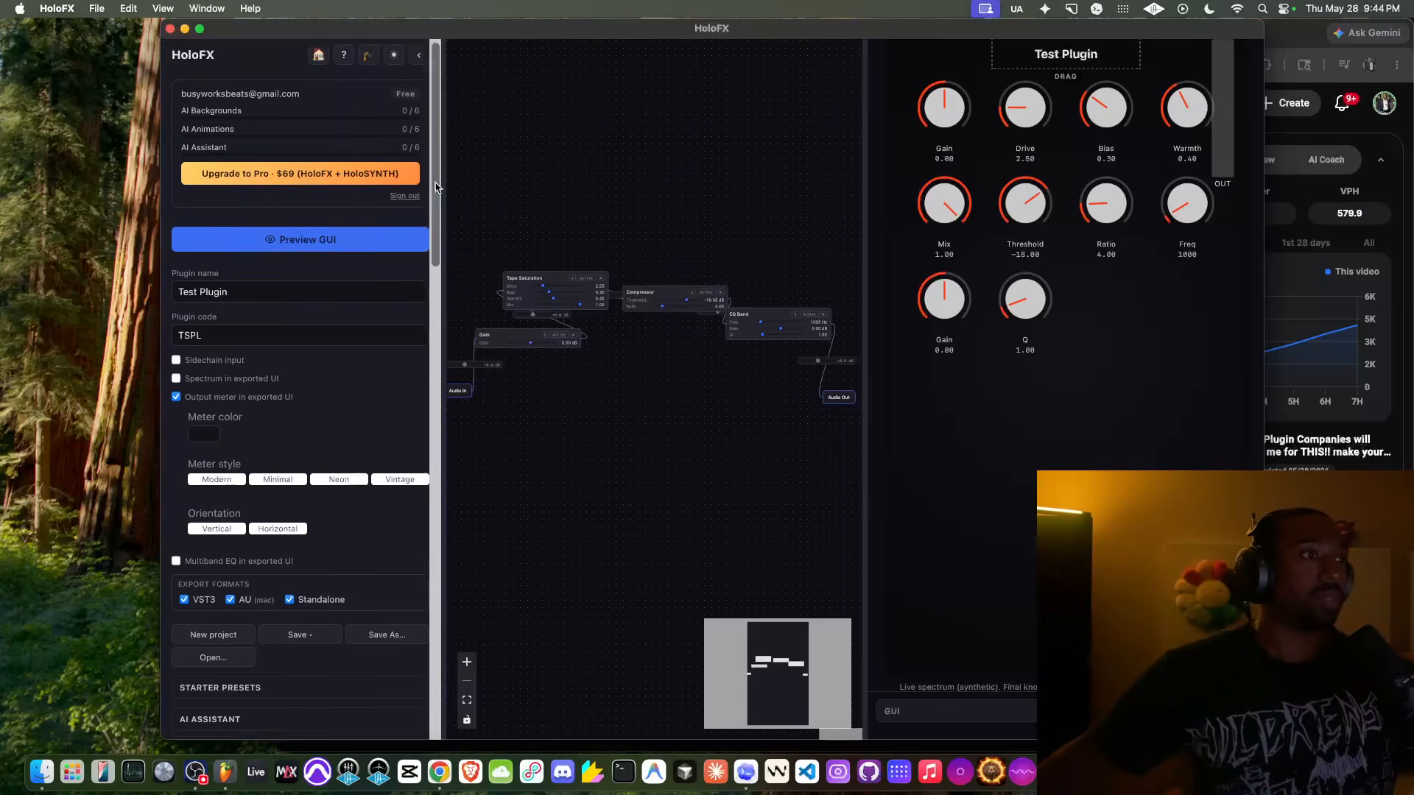
pyautogui.scroll(-5, 435, 187)
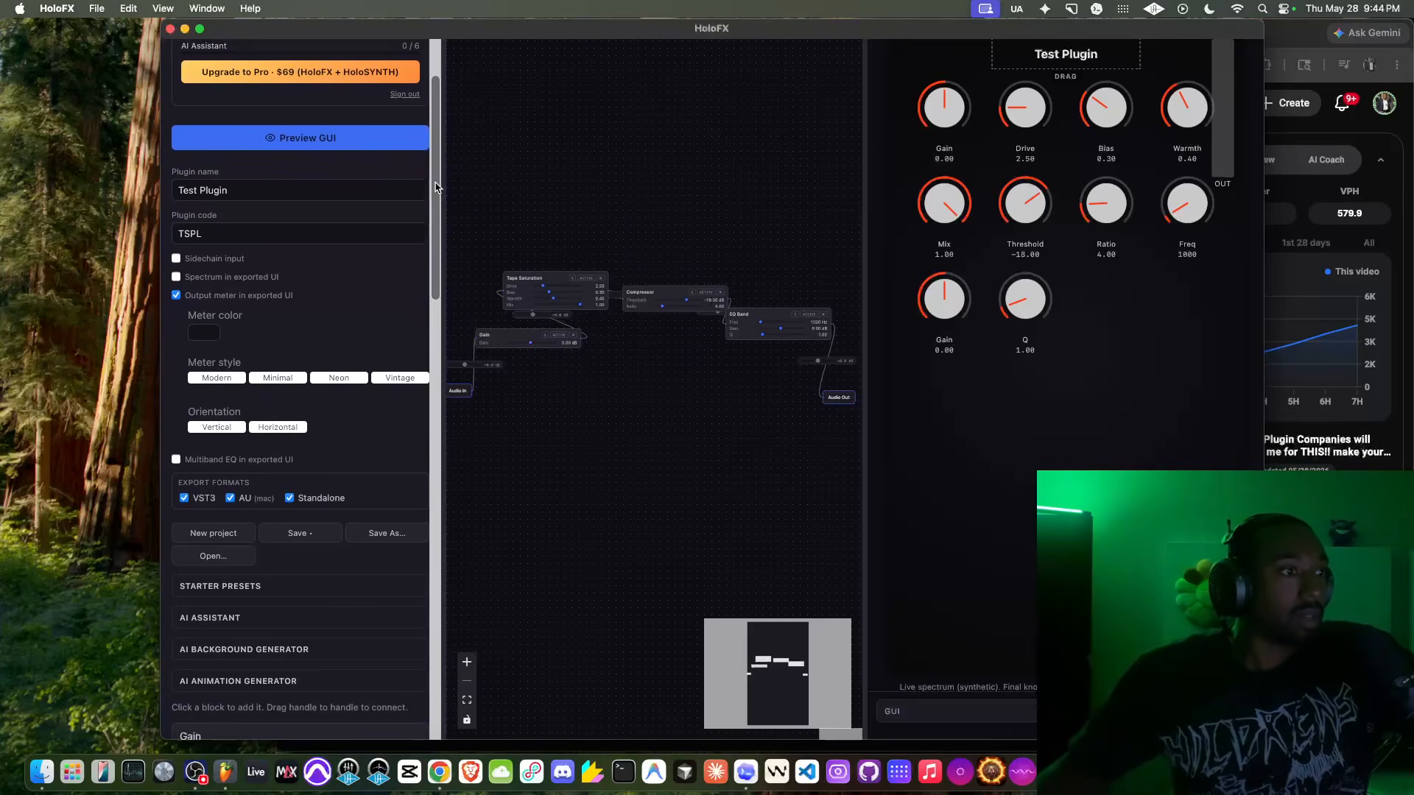
pyautogui.scroll(4, 436, 187)
pyautogui.scroll(1, 435, 187)
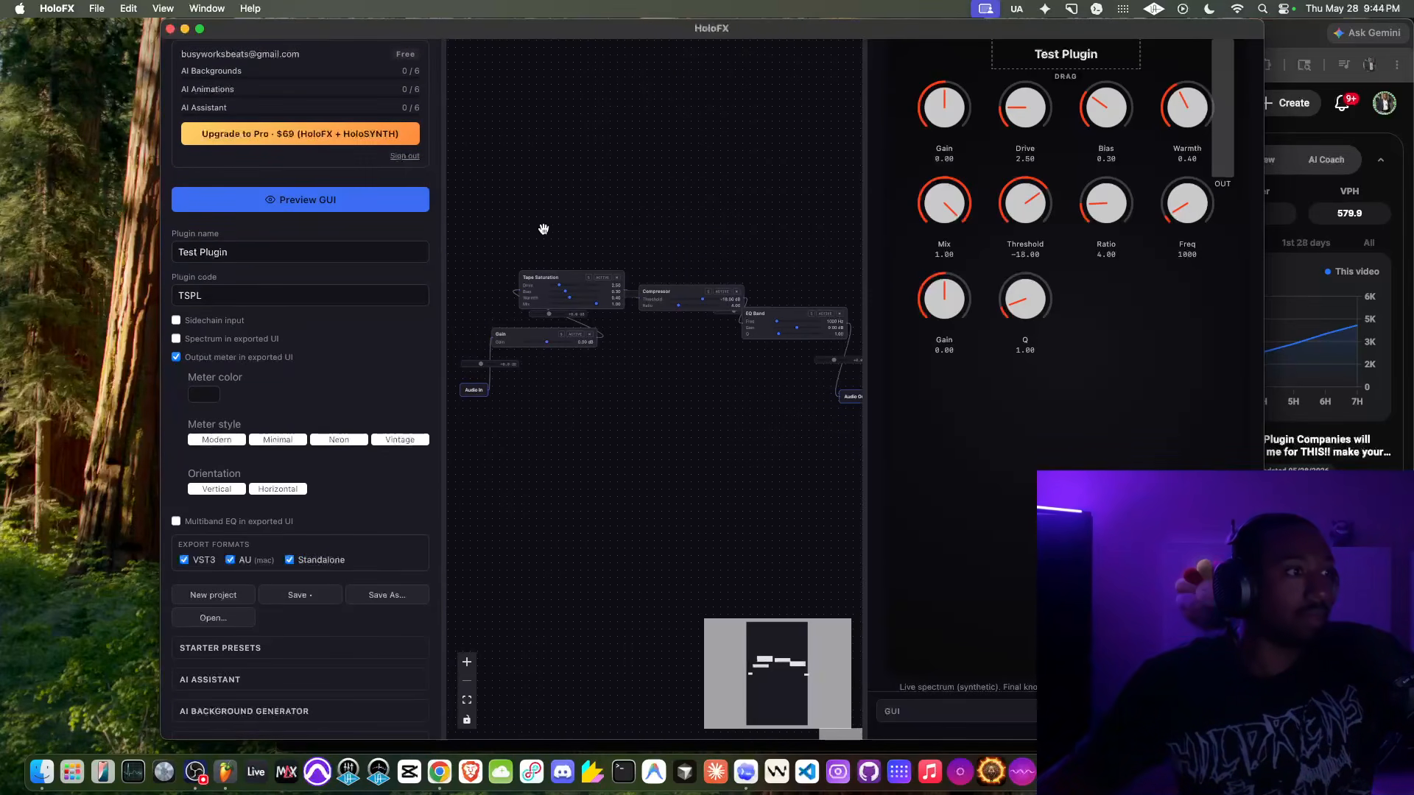
pyautogui.scroll(2, 388, 277)
pyautogui.scroll(-8, 384, 286)
pyautogui.scroll(-15, 384, 286)
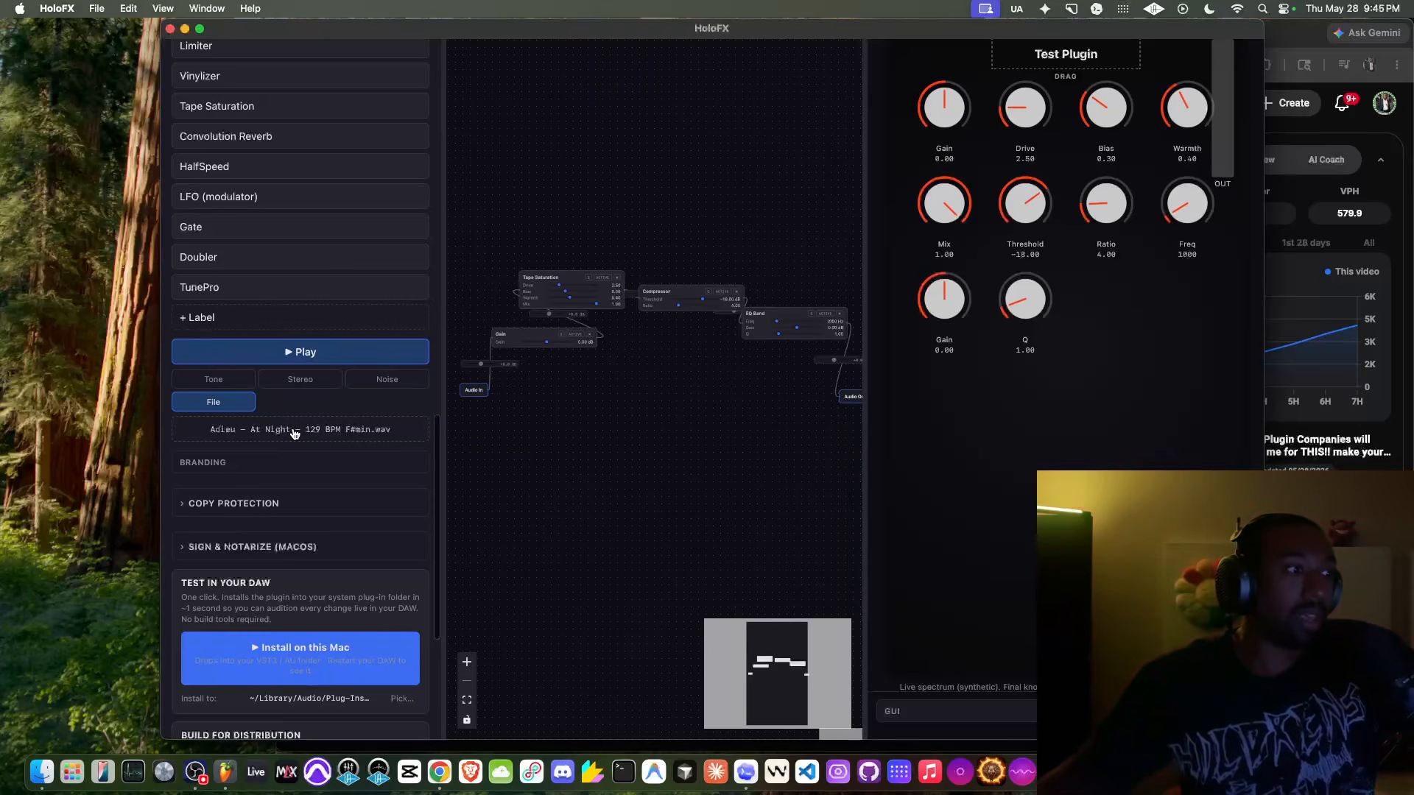
# Start and stop the test audio file preview.
pyautogui.click(316, 354)
pyautogui.click(316, 355)
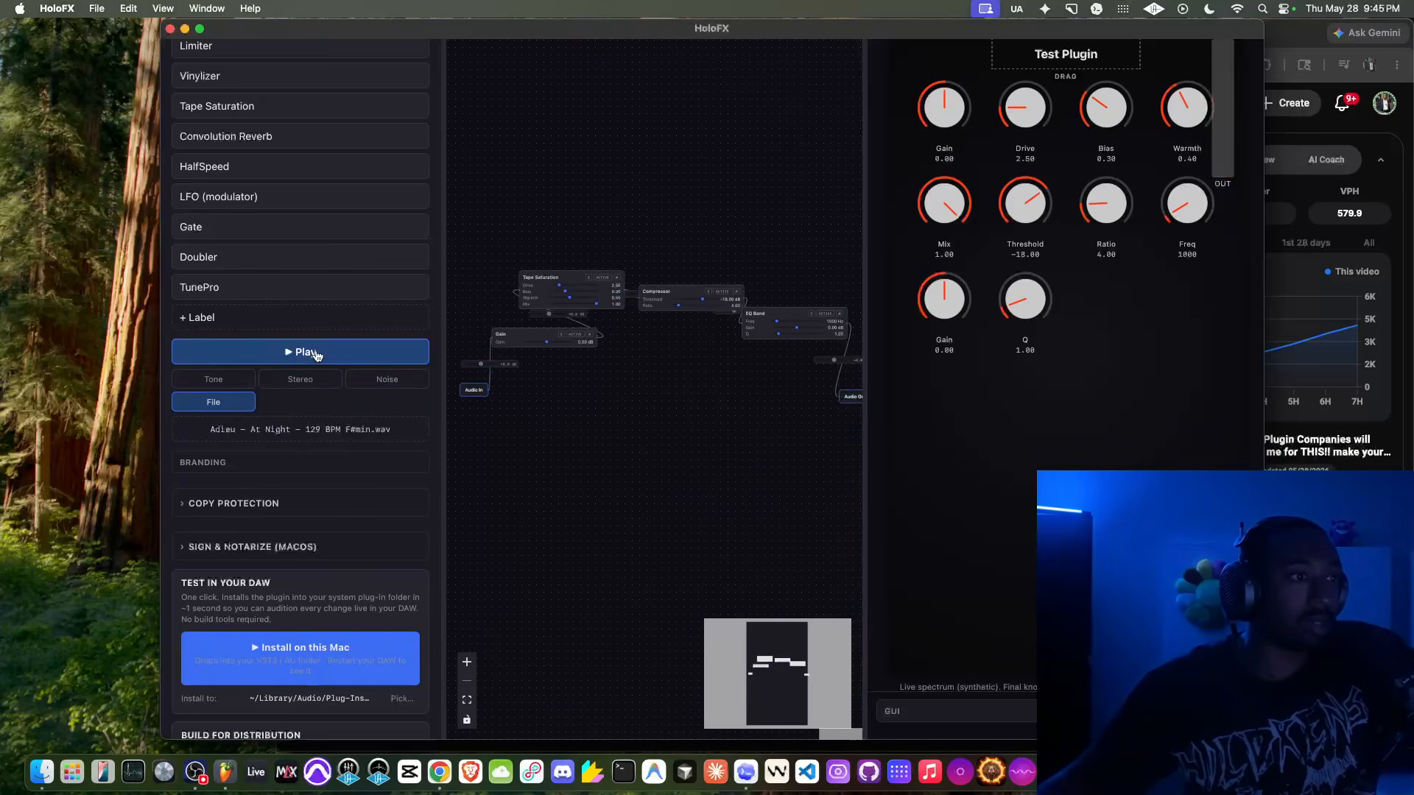
pyautogui.click(317, 355)
pyautogui.click(316, 355)
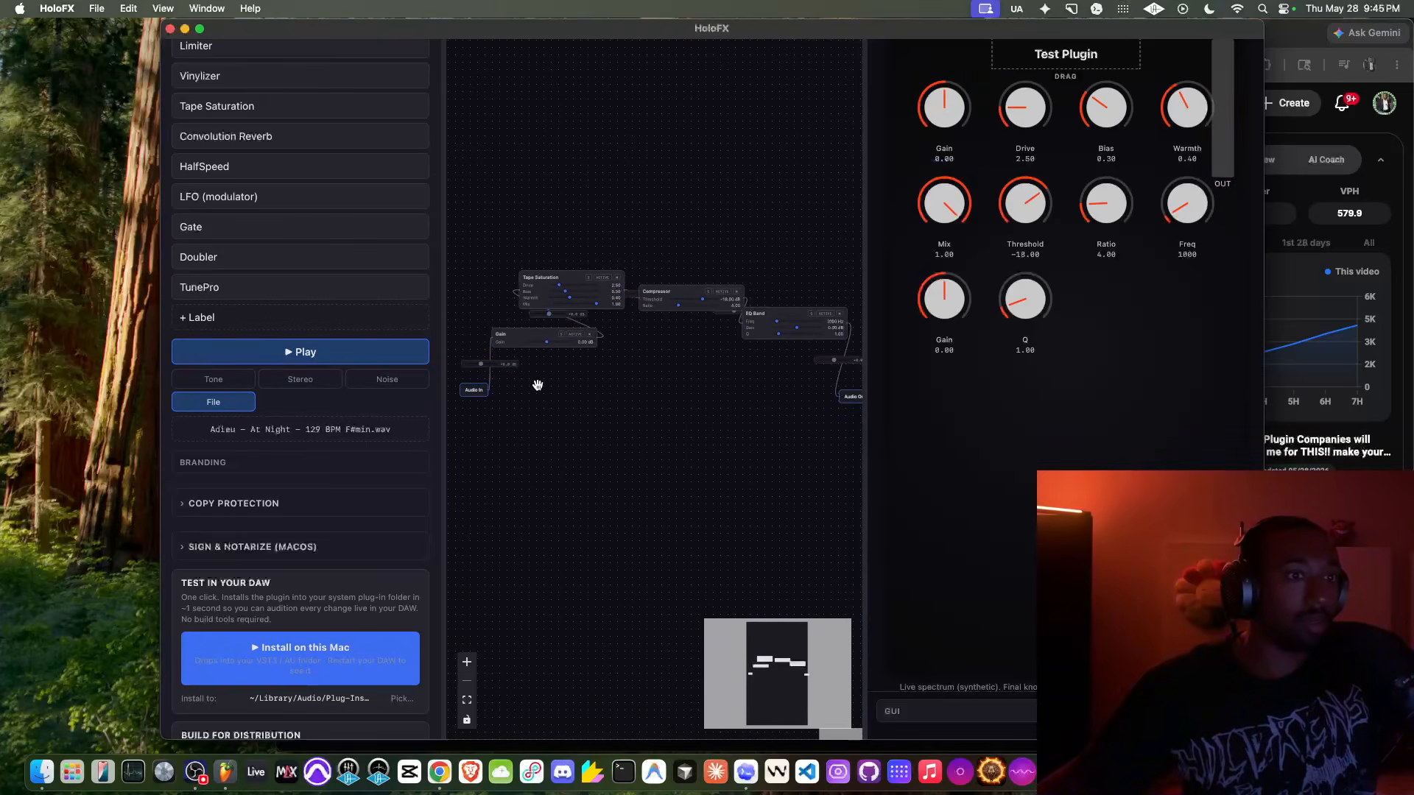
# Widen the HoloFX window to the full screen width and enlarge the node graph area beside the GUI preview.
pyautogui.moveTo(161, 324); pyautogui.dragTo(3, 347)
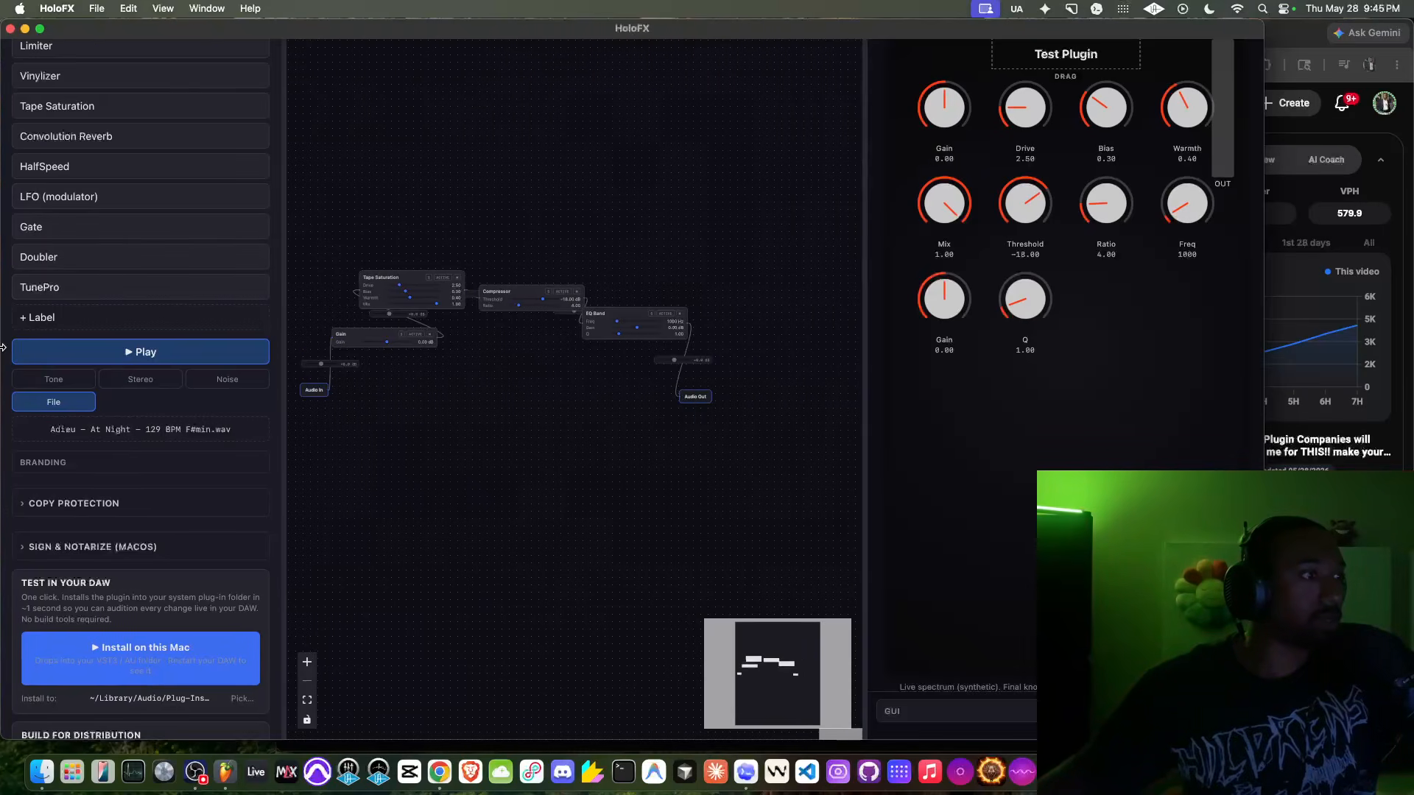
pyautogui.scroll(5, 443, 382)
pyautogui.scroll(-5, 443, 382)
pyautogui.moveTo(442, 382); pyautogui.dragTo(568, 386)
pyautogui.scroll(3, 568, 387)
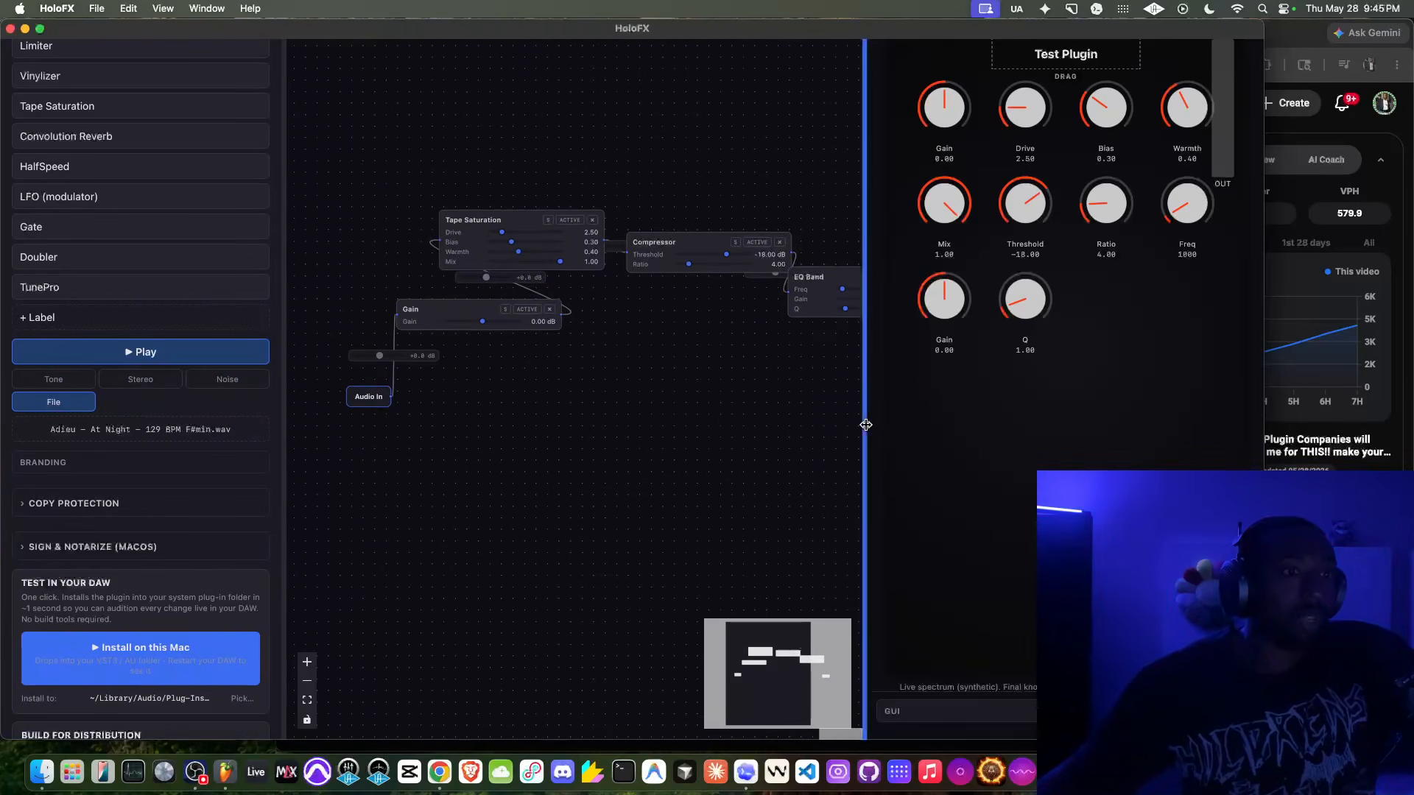
pyautogui.moveTo(867, 424); pyautogui.dragTo(1027, 414)
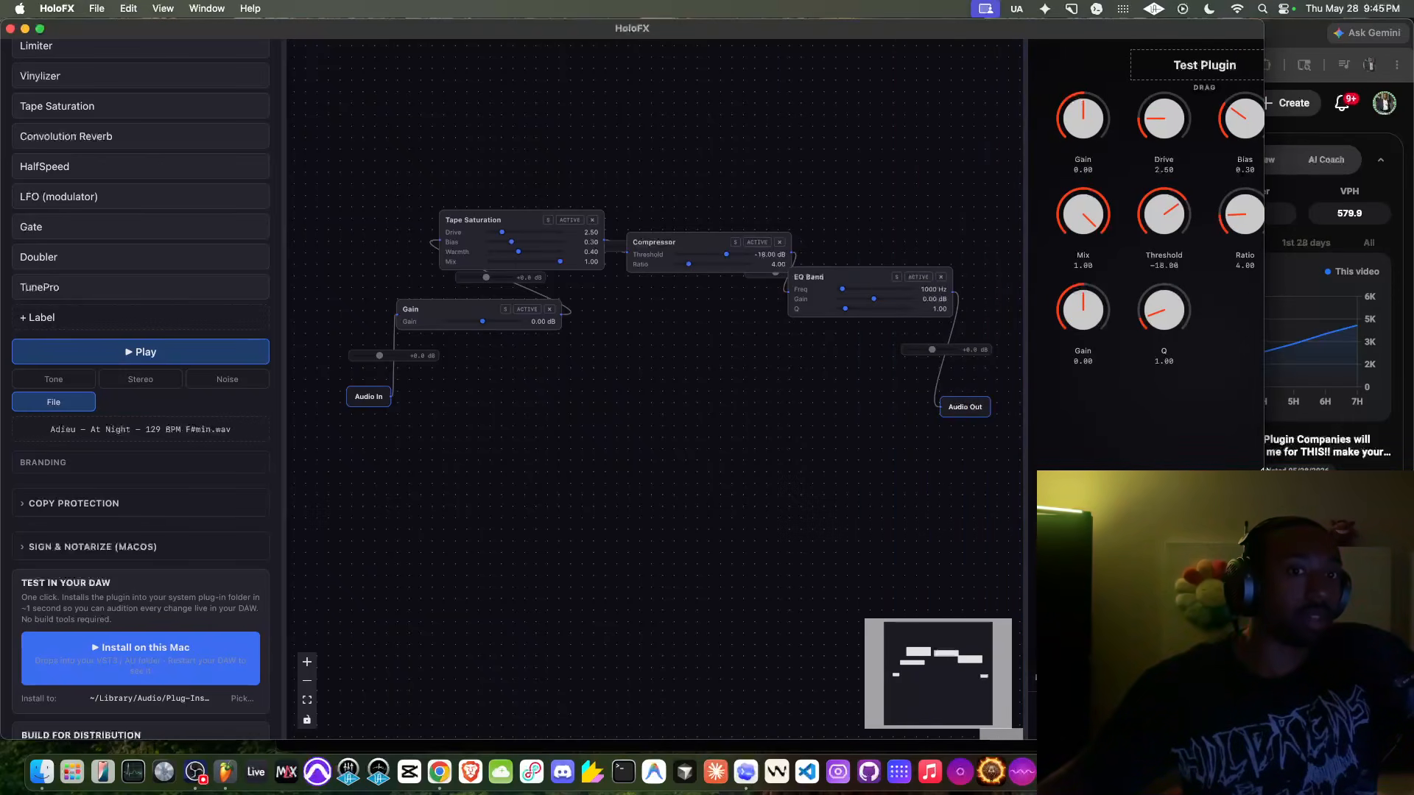
pyautogui.moveTo(1263, 515); pyautogui.dragTo(1412, 515)
pyautogui.moveTo(1173, 464); pyautogui.dragTo(1004, 467)
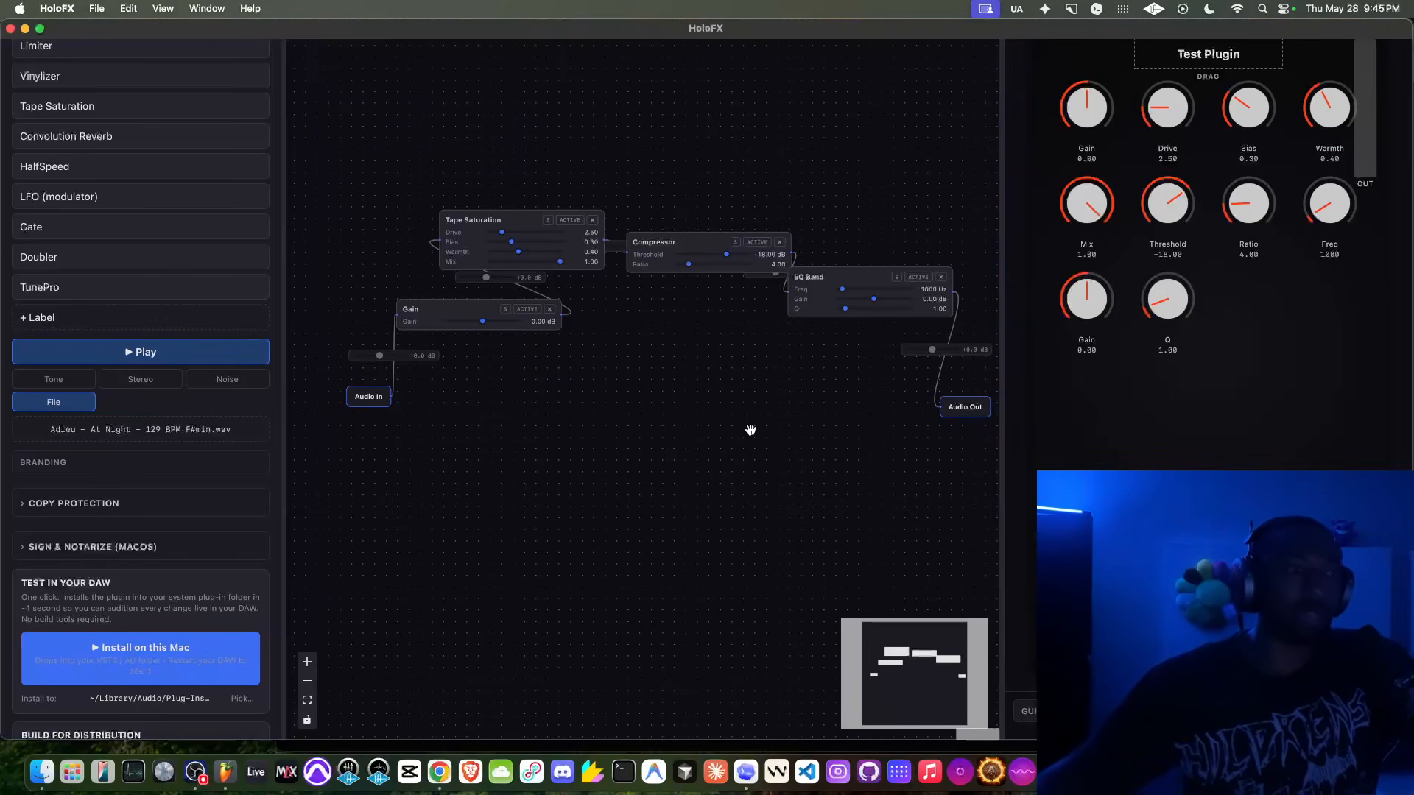
pyautogui.moveTo(1001, 539); pyautogui.dragTo(1028, 541)
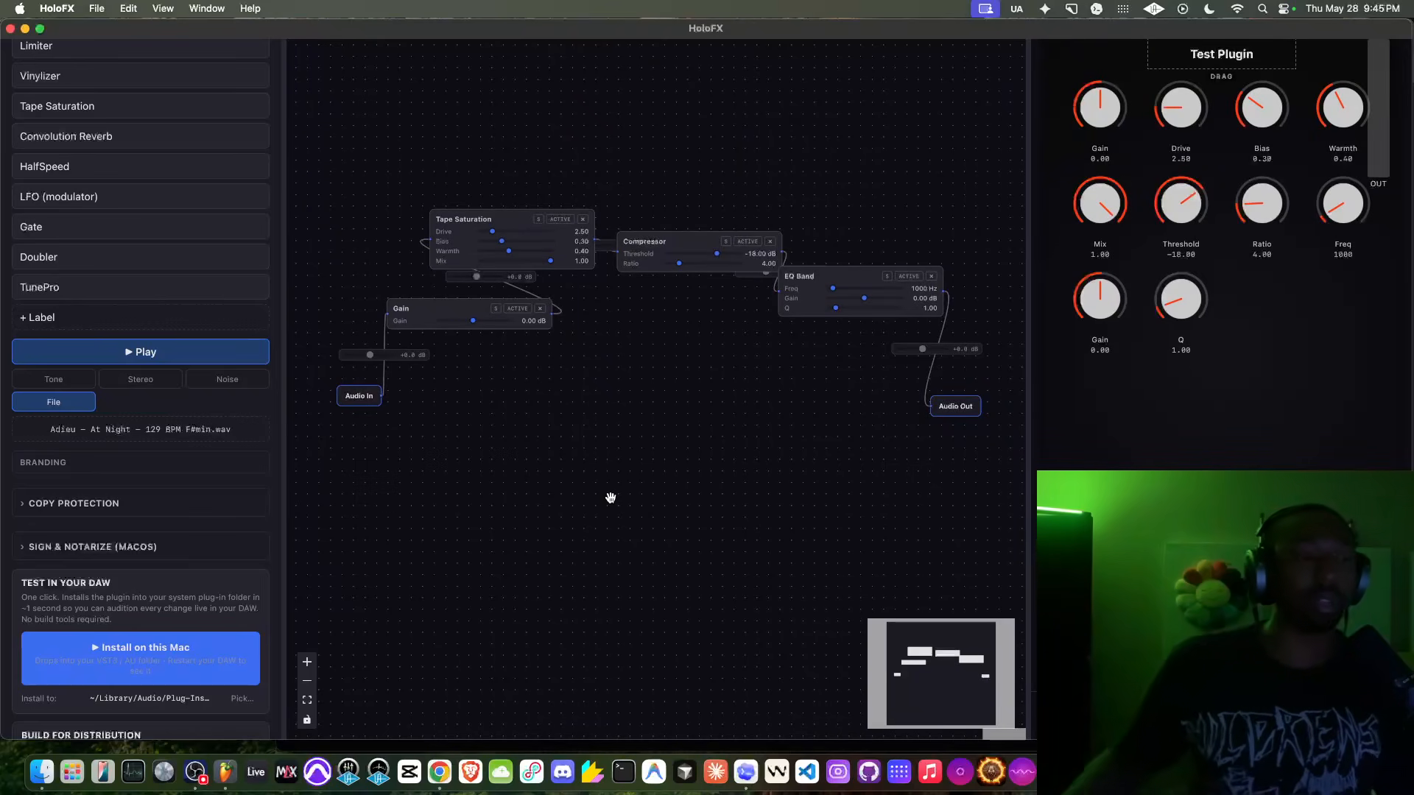
# With the test file playing, set Gain to -2.60, Drive to 5.20, Threshold to -25.50 and the EQ Band gain to 9.80.
pyautogui.press('space')
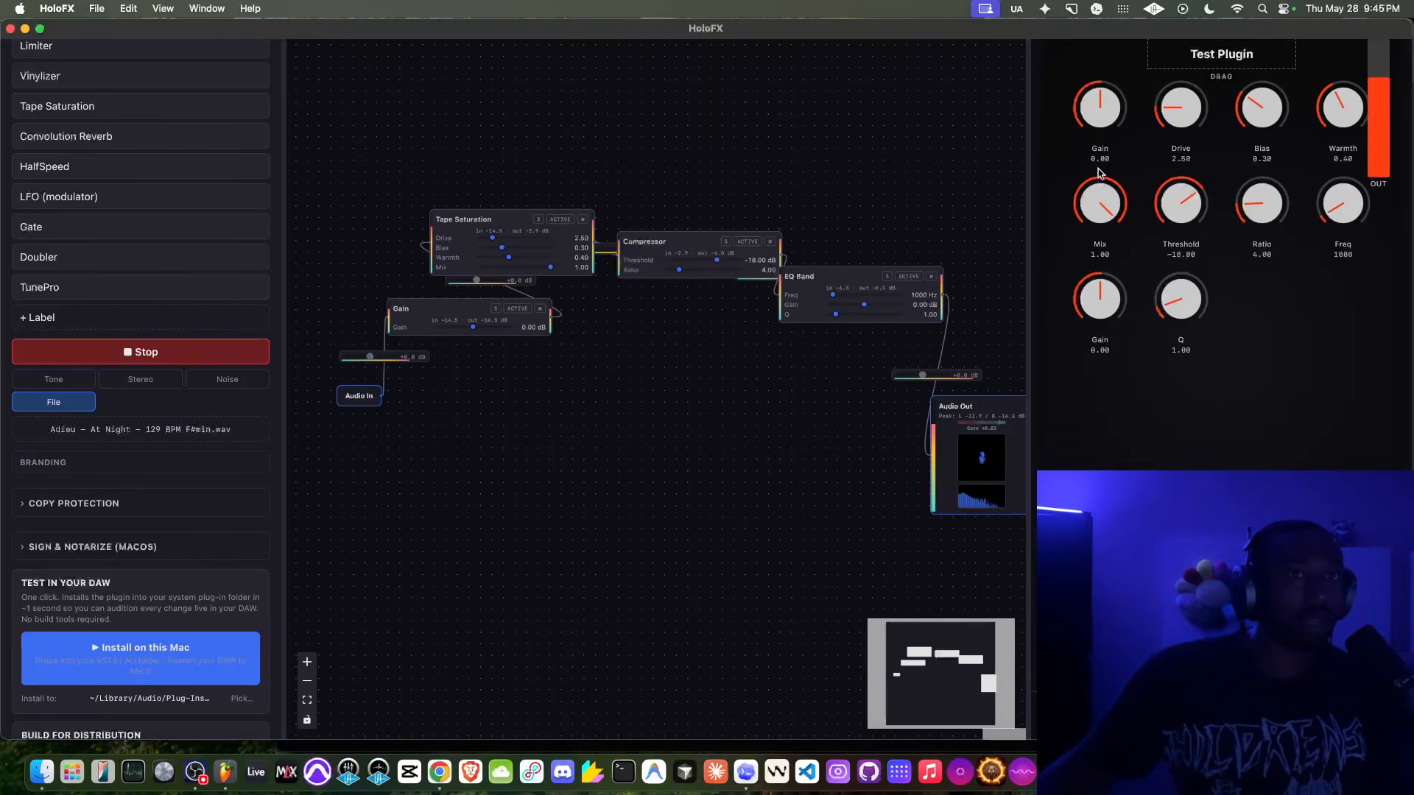
pyautogui.moveTo(1119, 120)
pyautogui.mouseDown()
pyautogui.moveTo(1112, 142)
pyautogui.moveTo(1114, 111)
pyautogui.mouseUp()
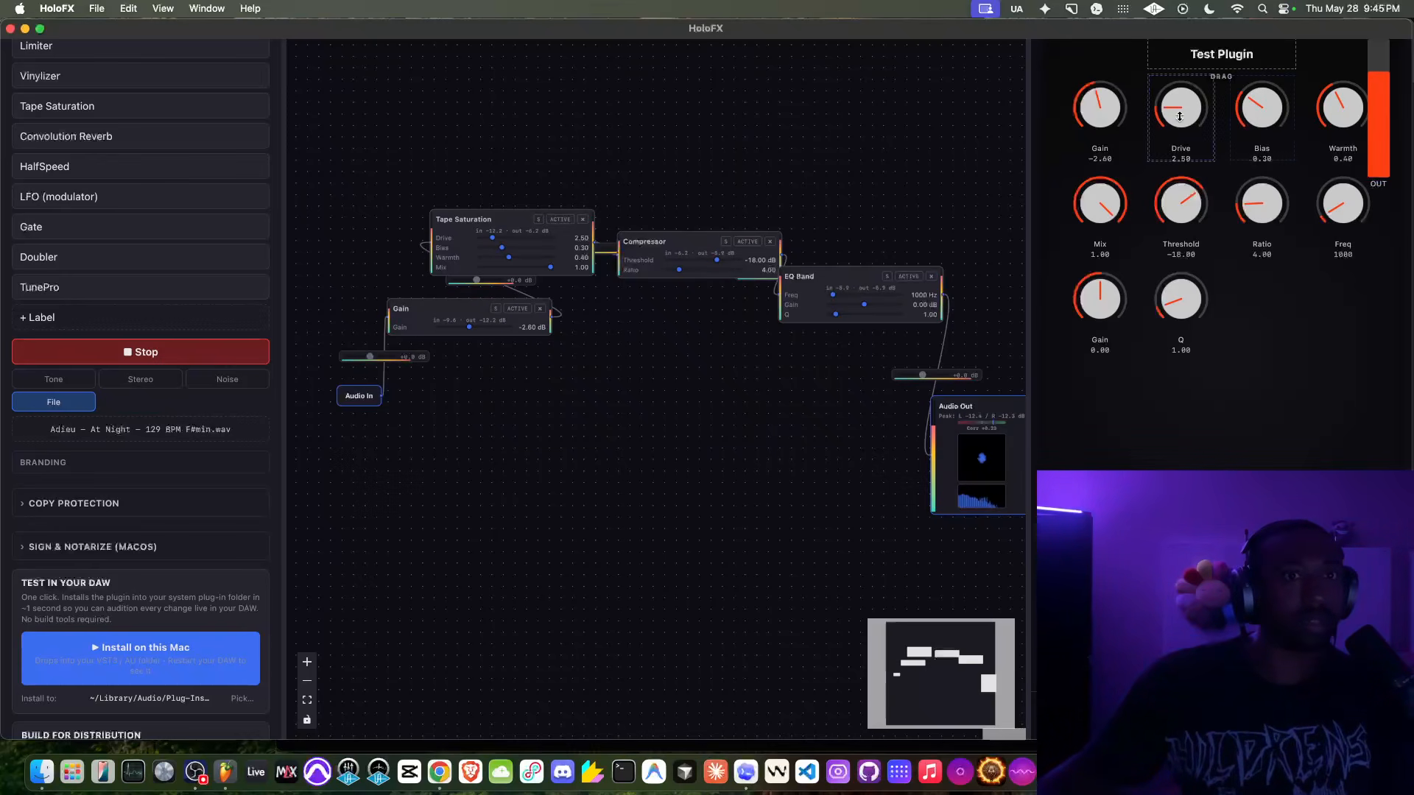
pyautogui.moveTo(1198, 109)
pyautogui.mouseDown()
pyautogui.moveTo(1201, 84)
pyautogui.moveTo(1184, 109)
pyautogui.mouseUp()
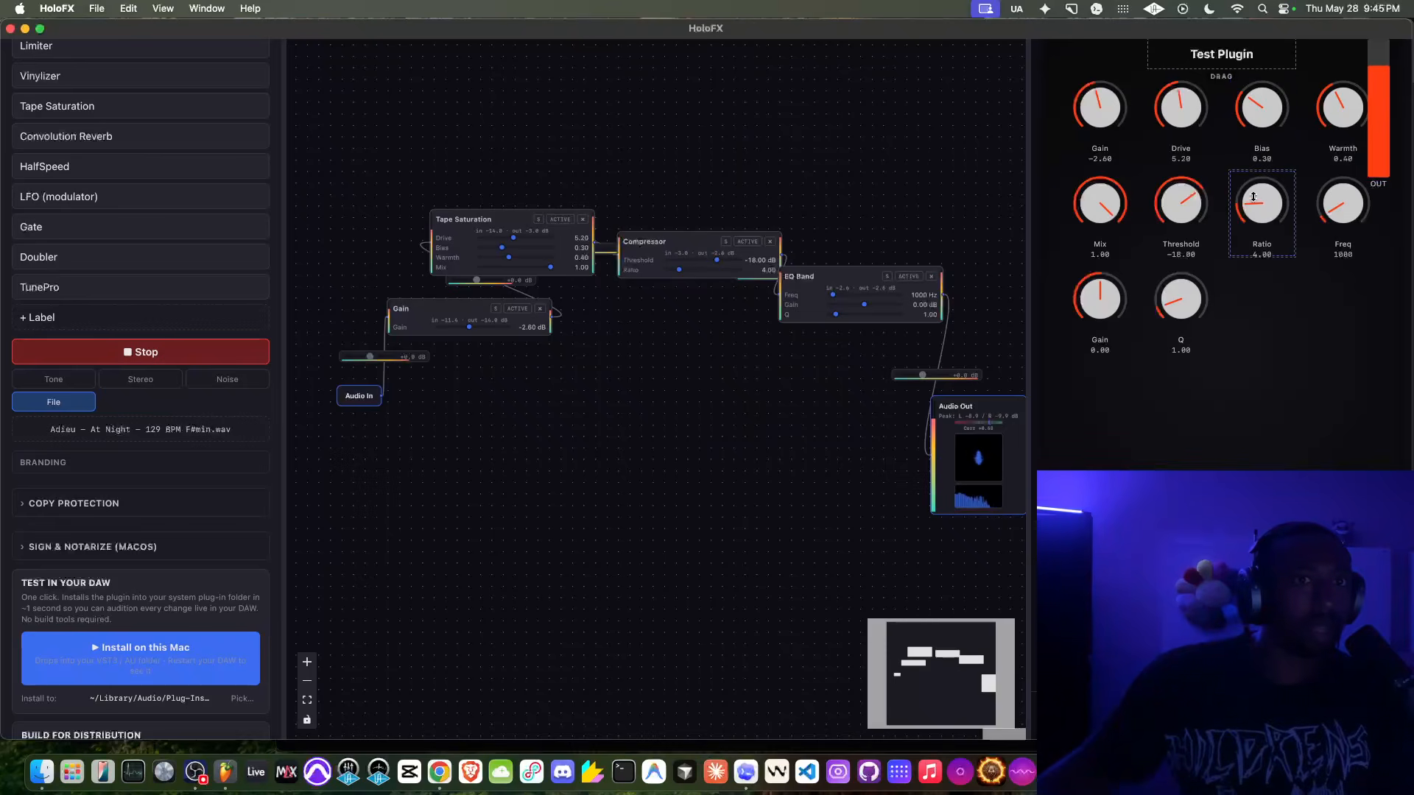
pyautogui.moveTo(1183, 214); pyautogui.dragTo(1176, 220)
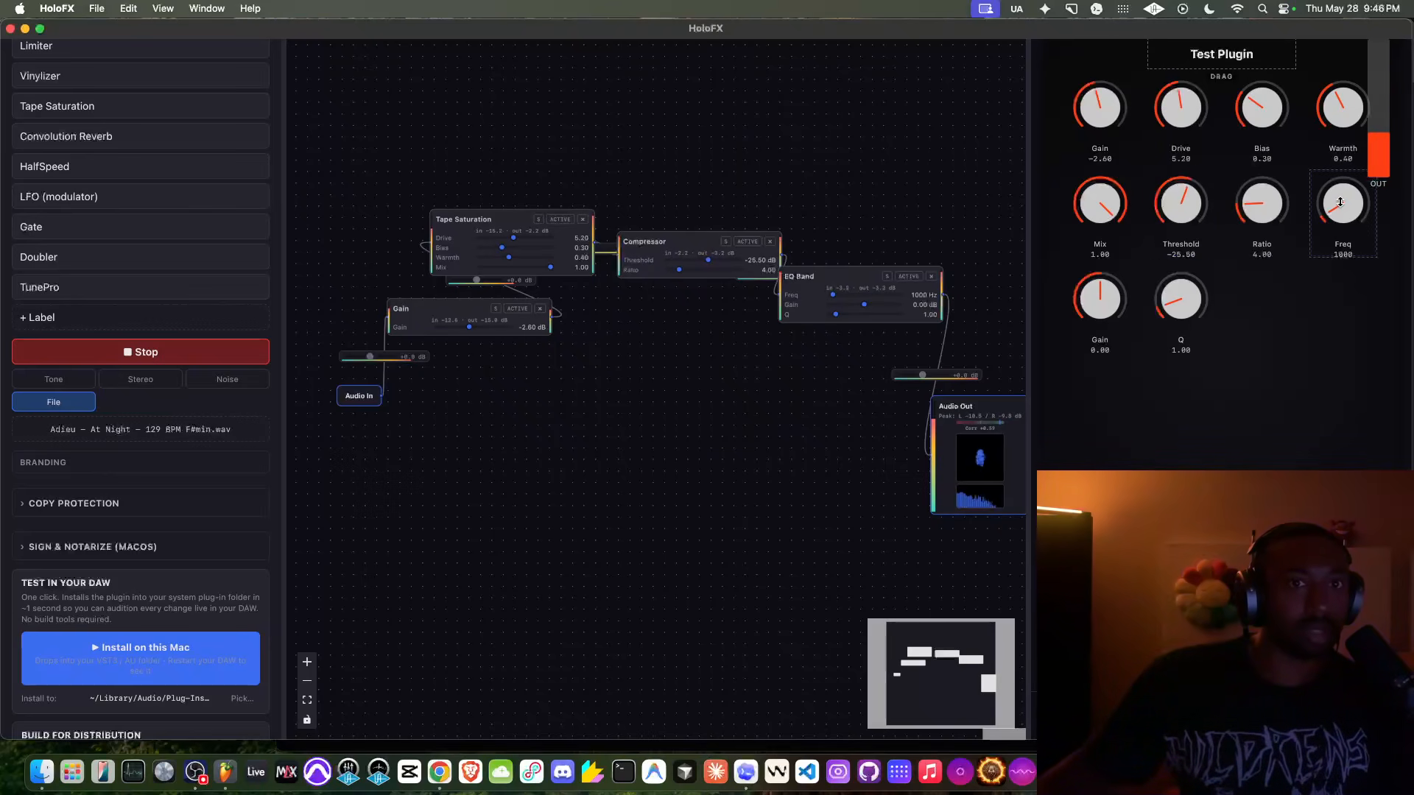
pyautogui.moveTo(1102, 309); pyautogui.dragTo(1111, 279)
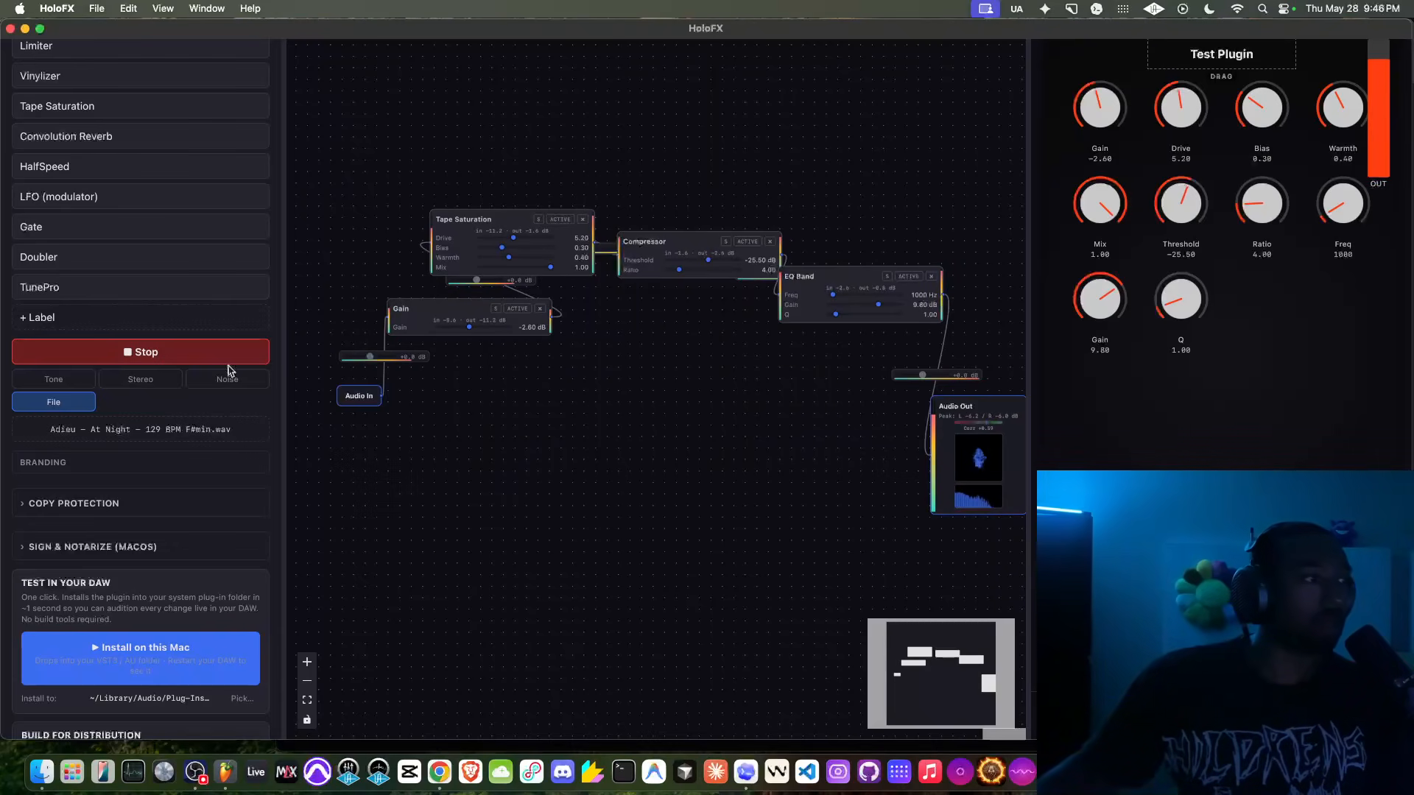
pyautogui.click(171, 364)
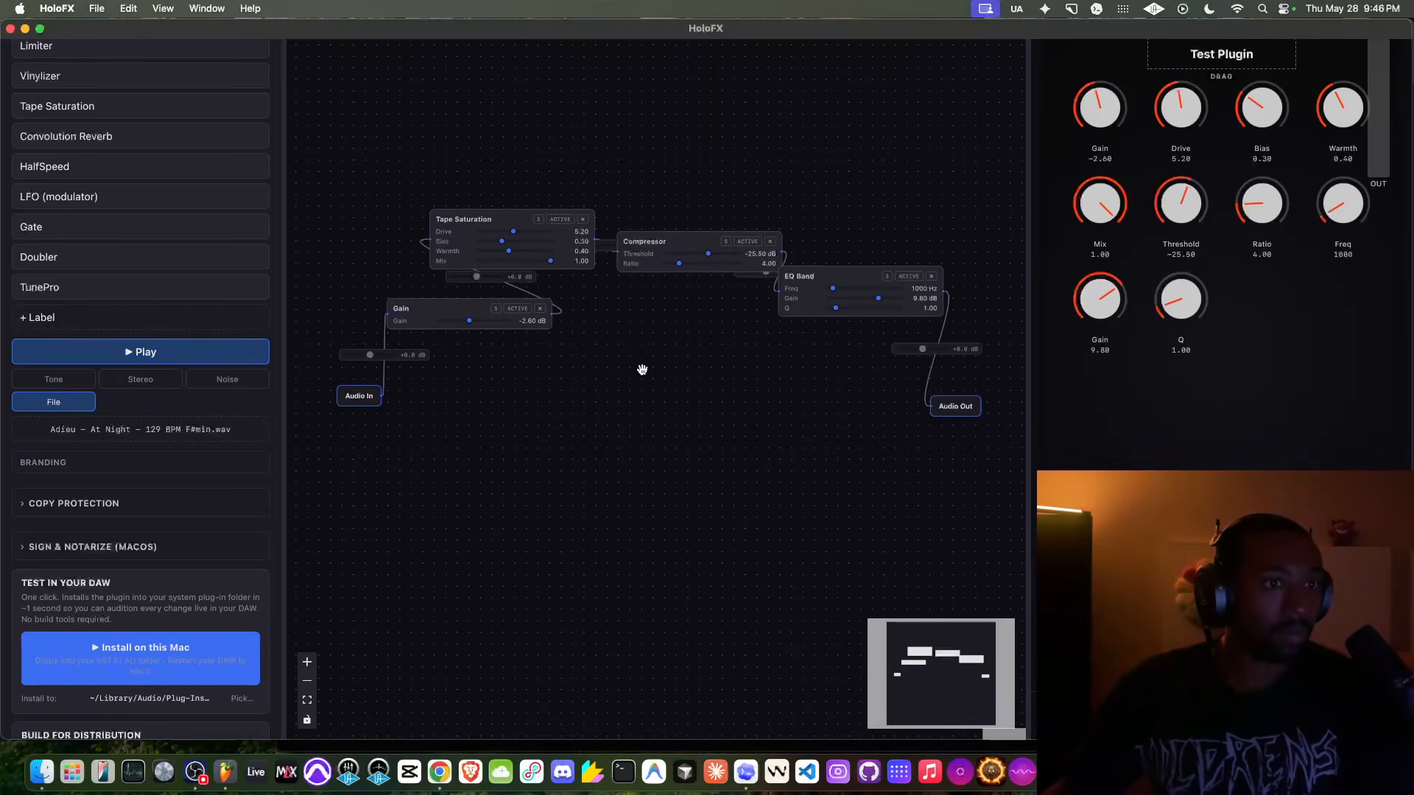
# Try to start a new FX plugin from the home screen.
pyautogui.scroll(1, 296, 357)
pyautogui.scroll(10, 236, 356)
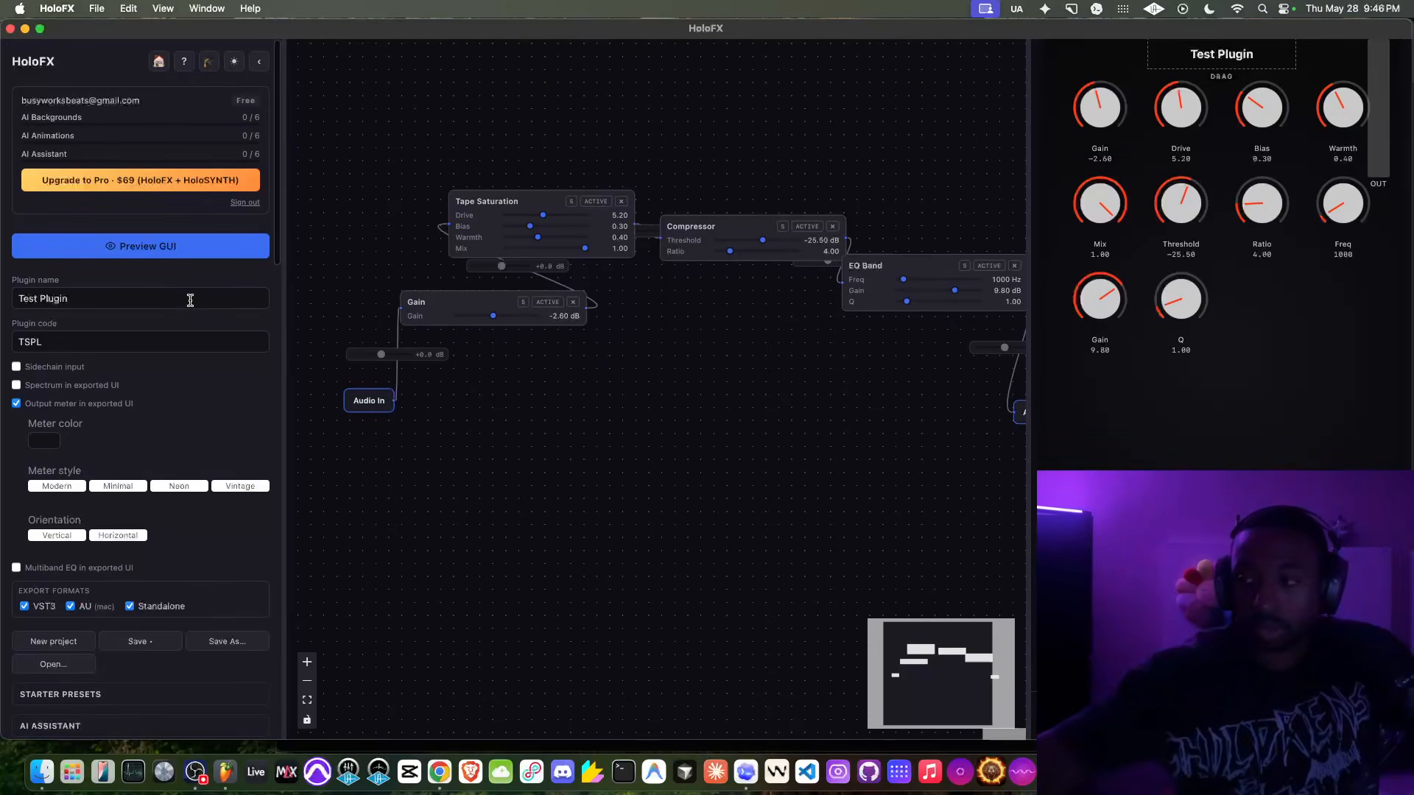
pyautogui.click(159, 63)
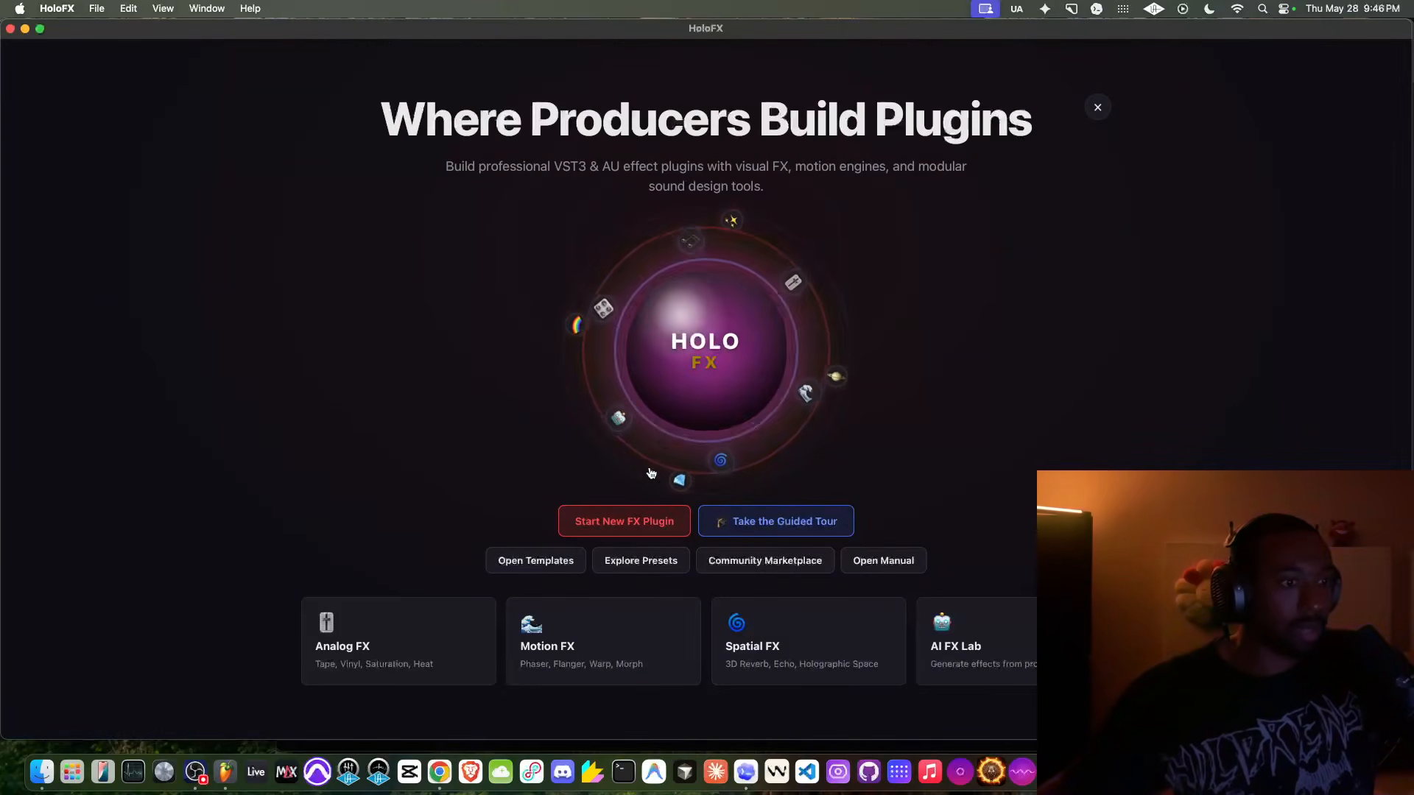
pyautogui.click(621, 523)
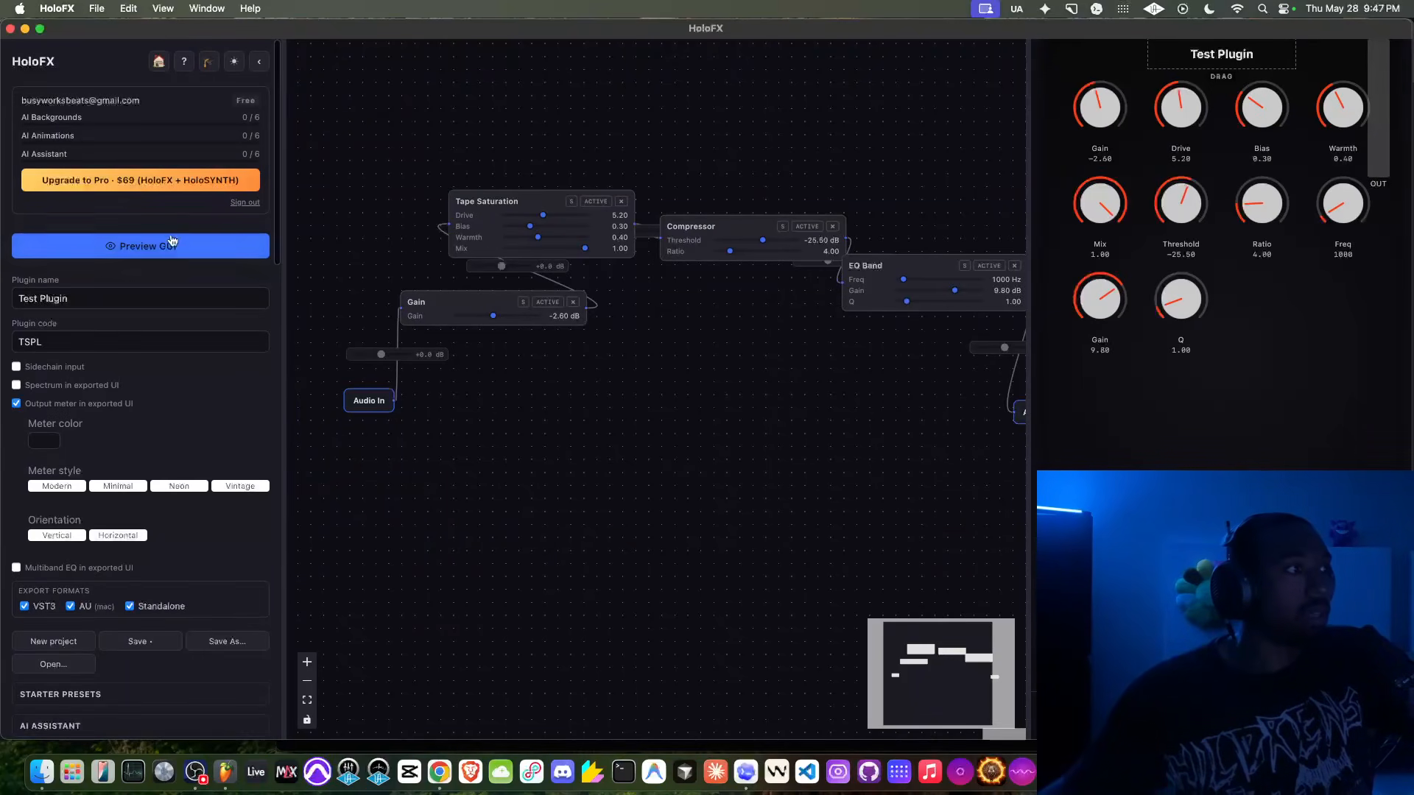
pyautogui.click(158, 63)
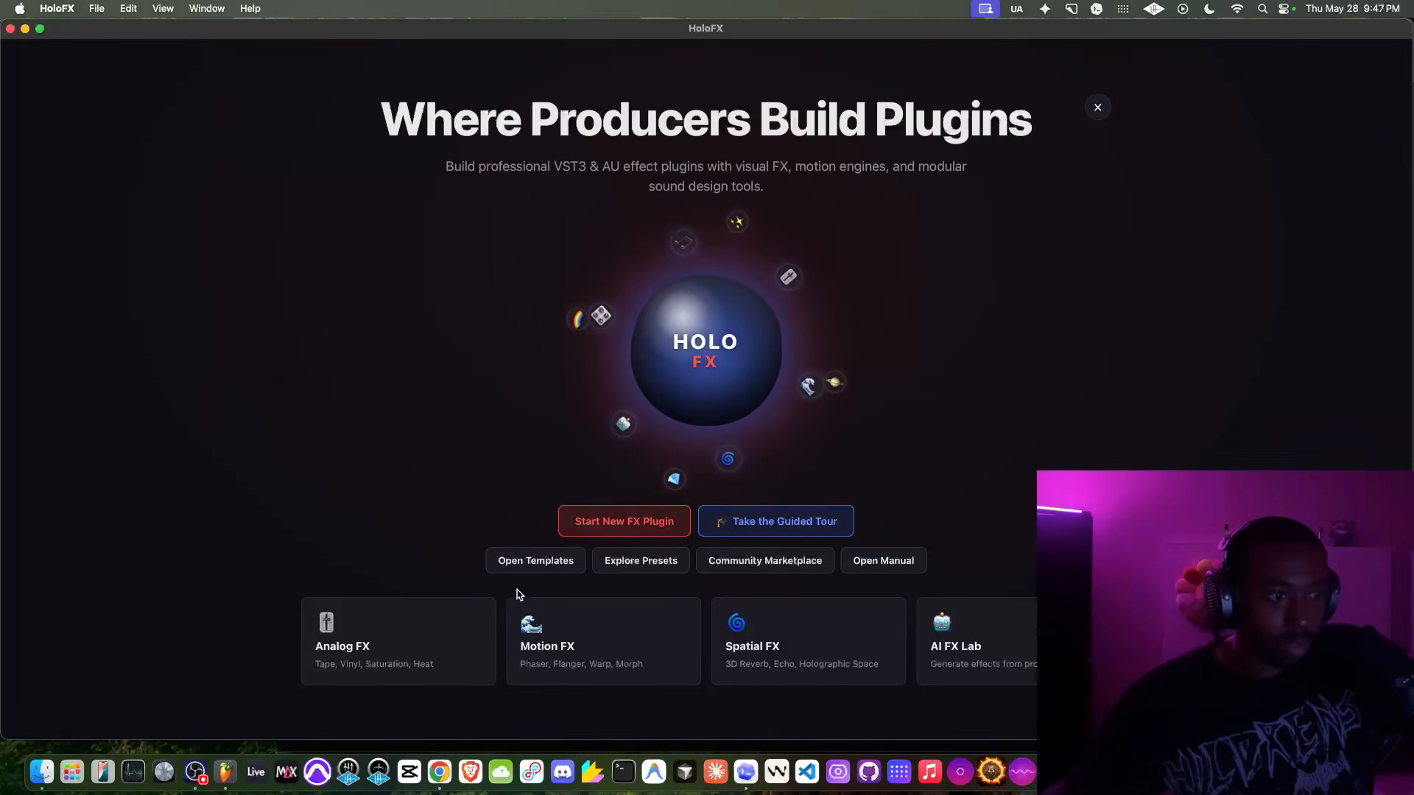
pyautogui.click(607, 524)
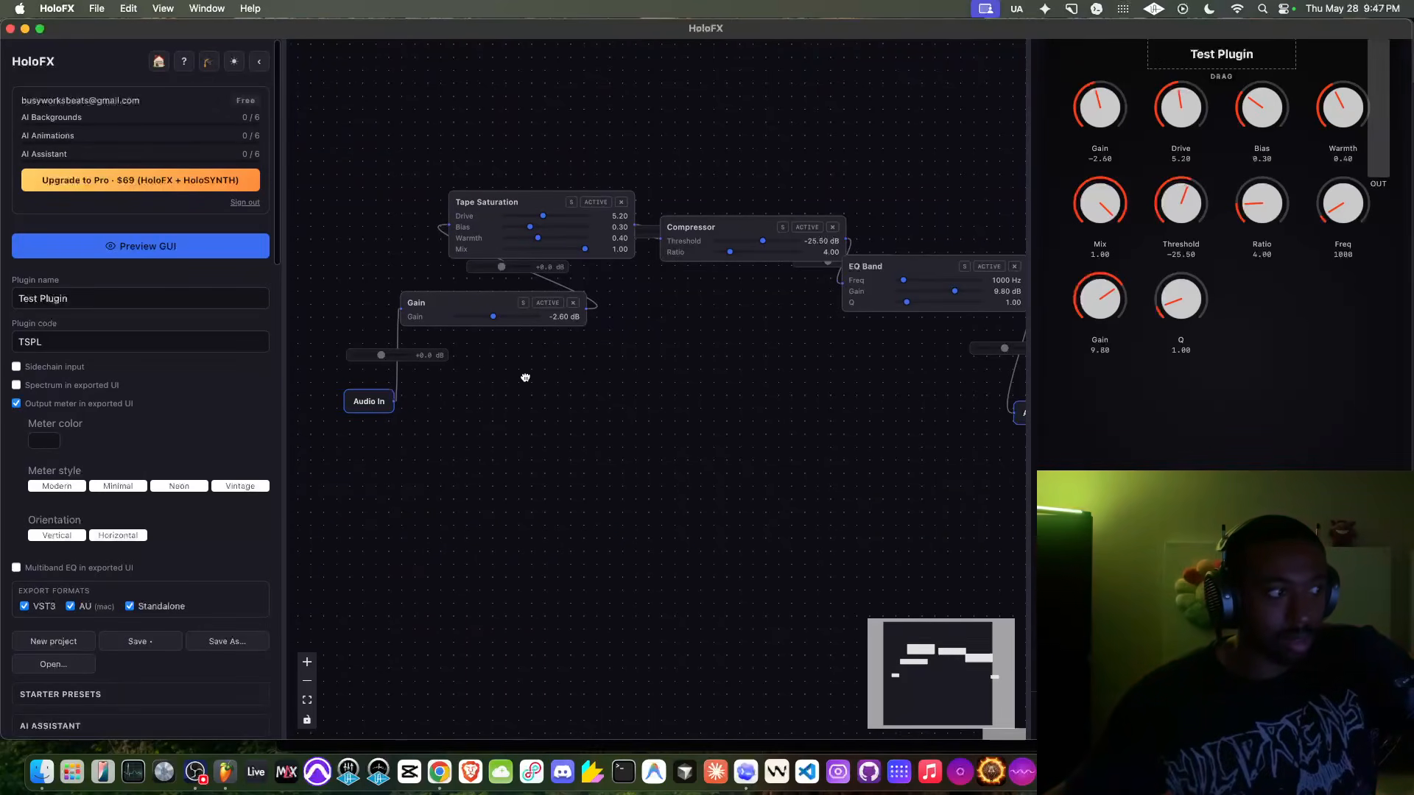
# Start a fresh project, discarding the current graph, and dismiss the welcome screen.
pyautogui.moveTo(523, 375); pyautogui.dragTo(407, 363)
pyautogui.click(54, 642)
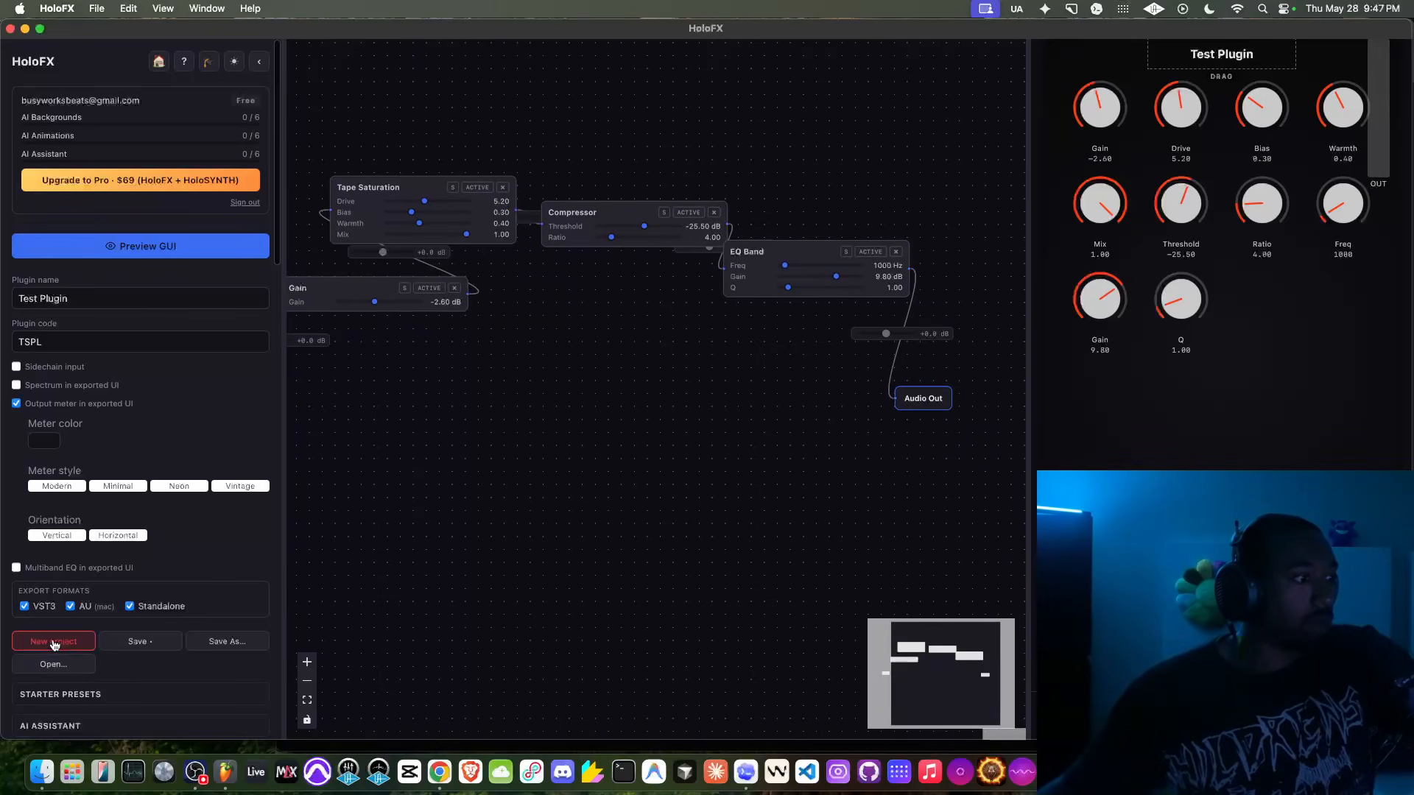
pyautogui.scroll(-3, 54, 645)
pyautogui.click(67, 523)
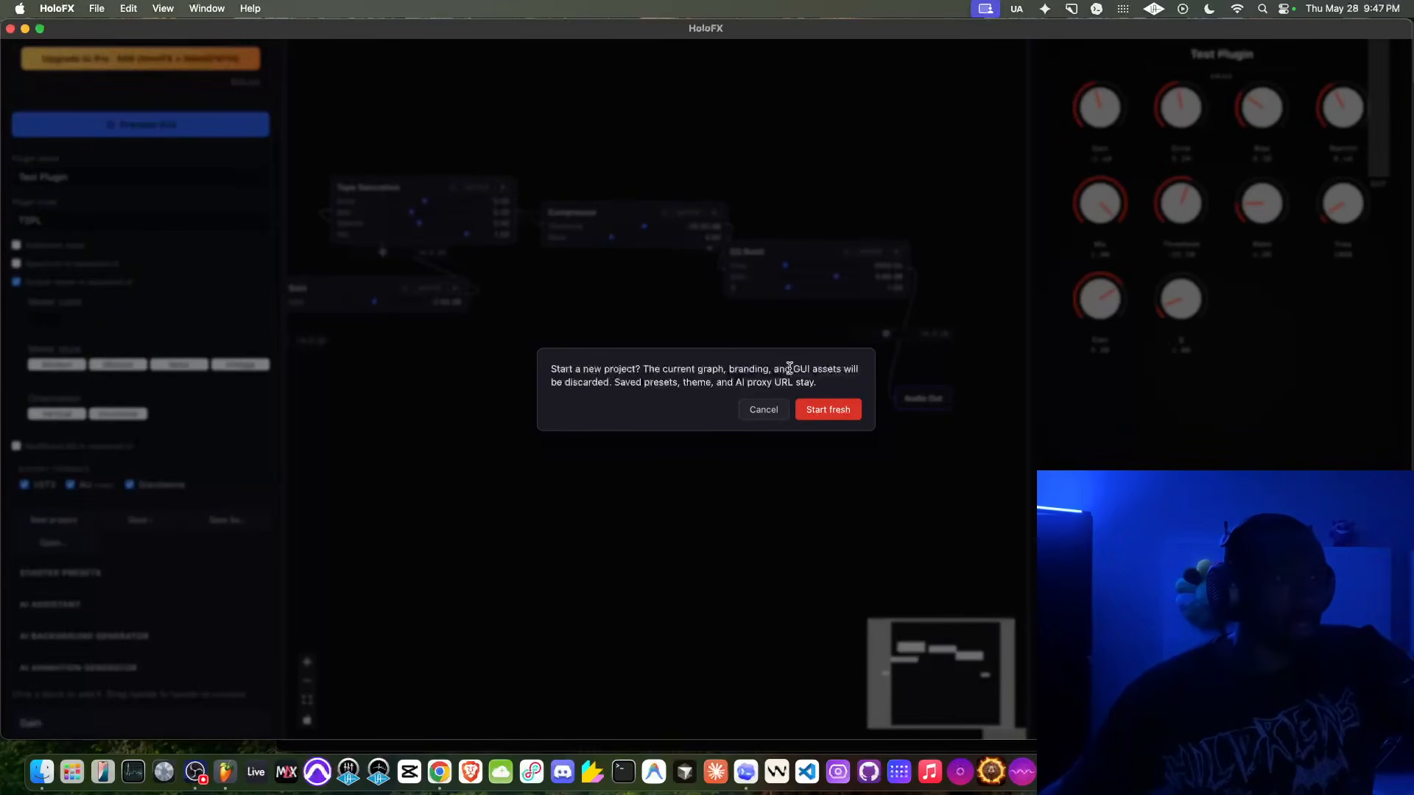
pyautogui.click(820, 406)
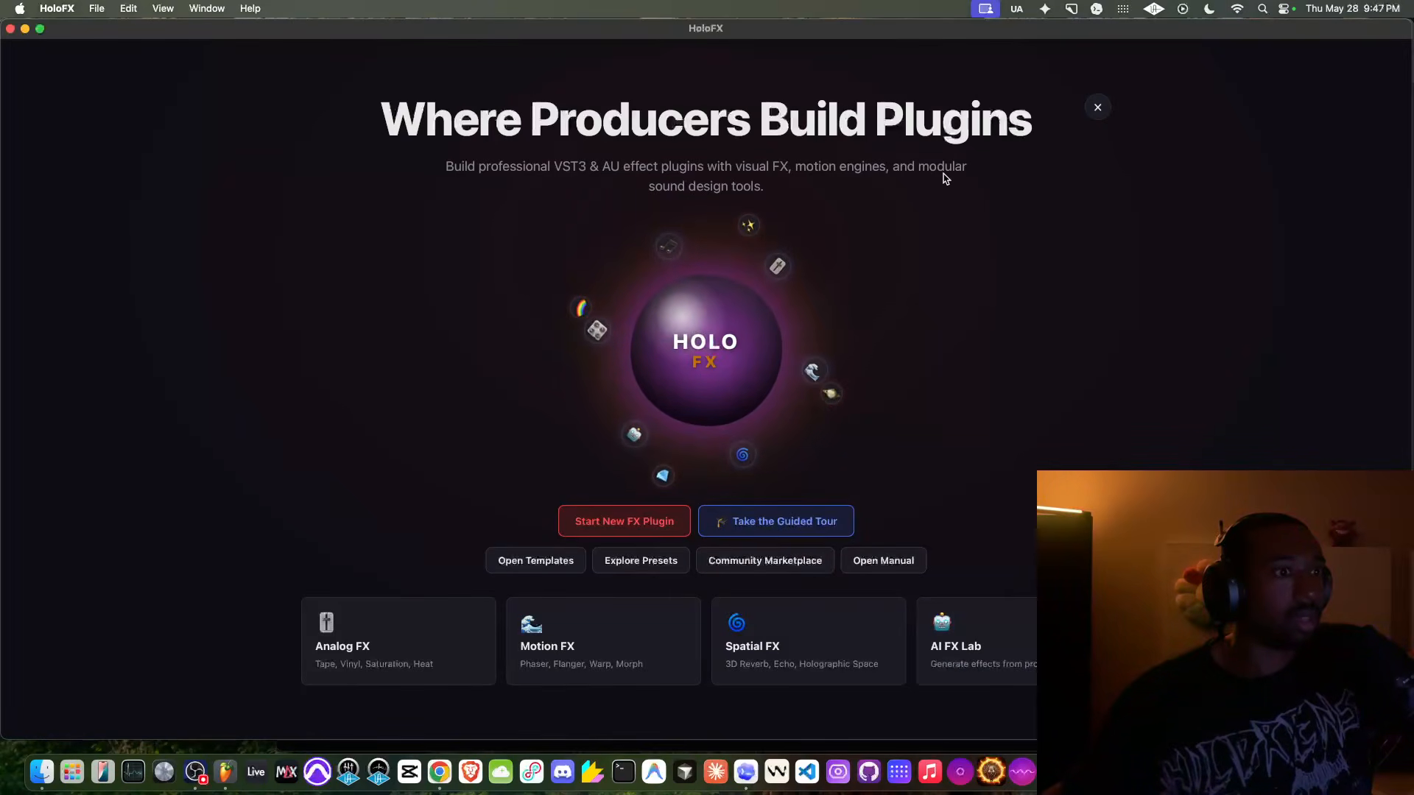
pyautogui.click(1100, 110)
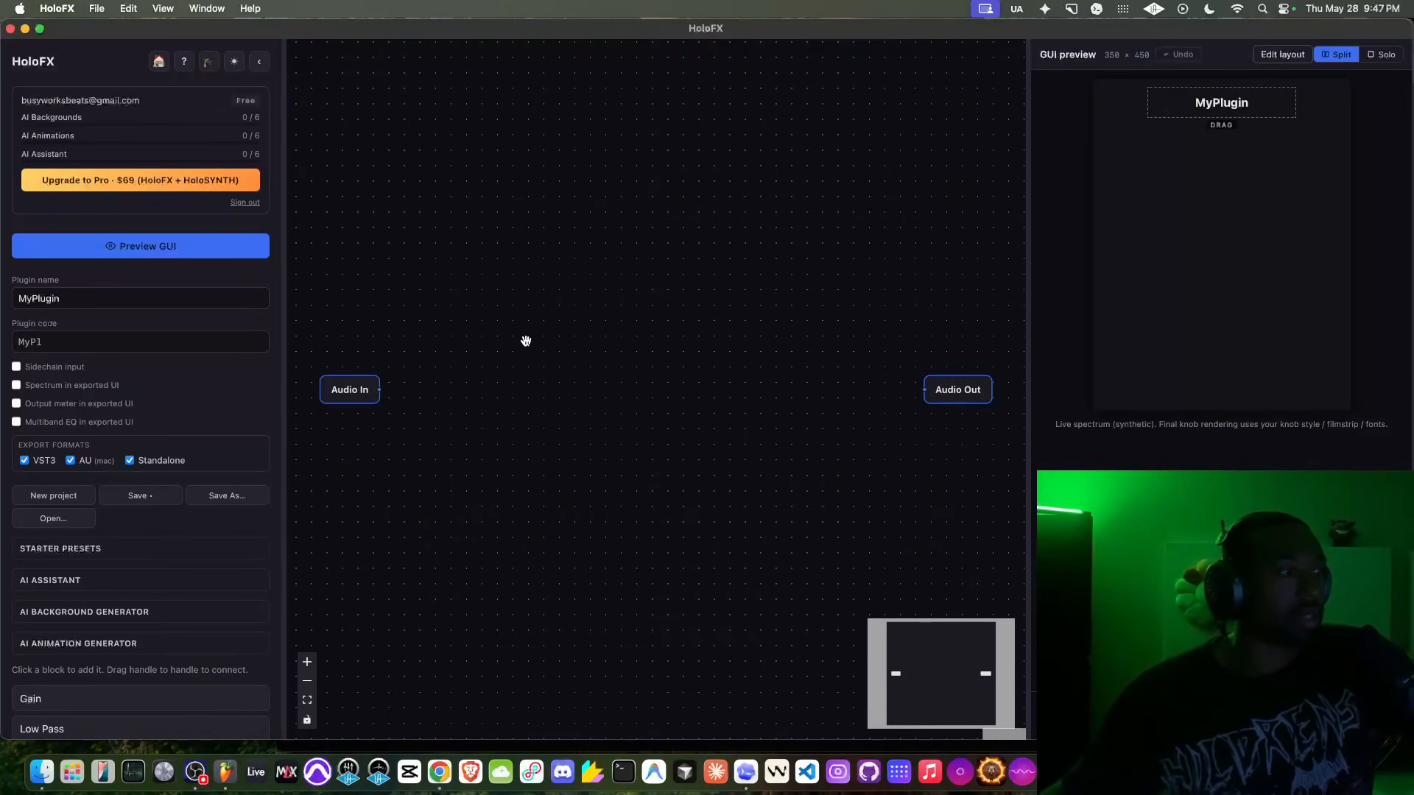
pyautogui.scroll(-2, 499, 353)
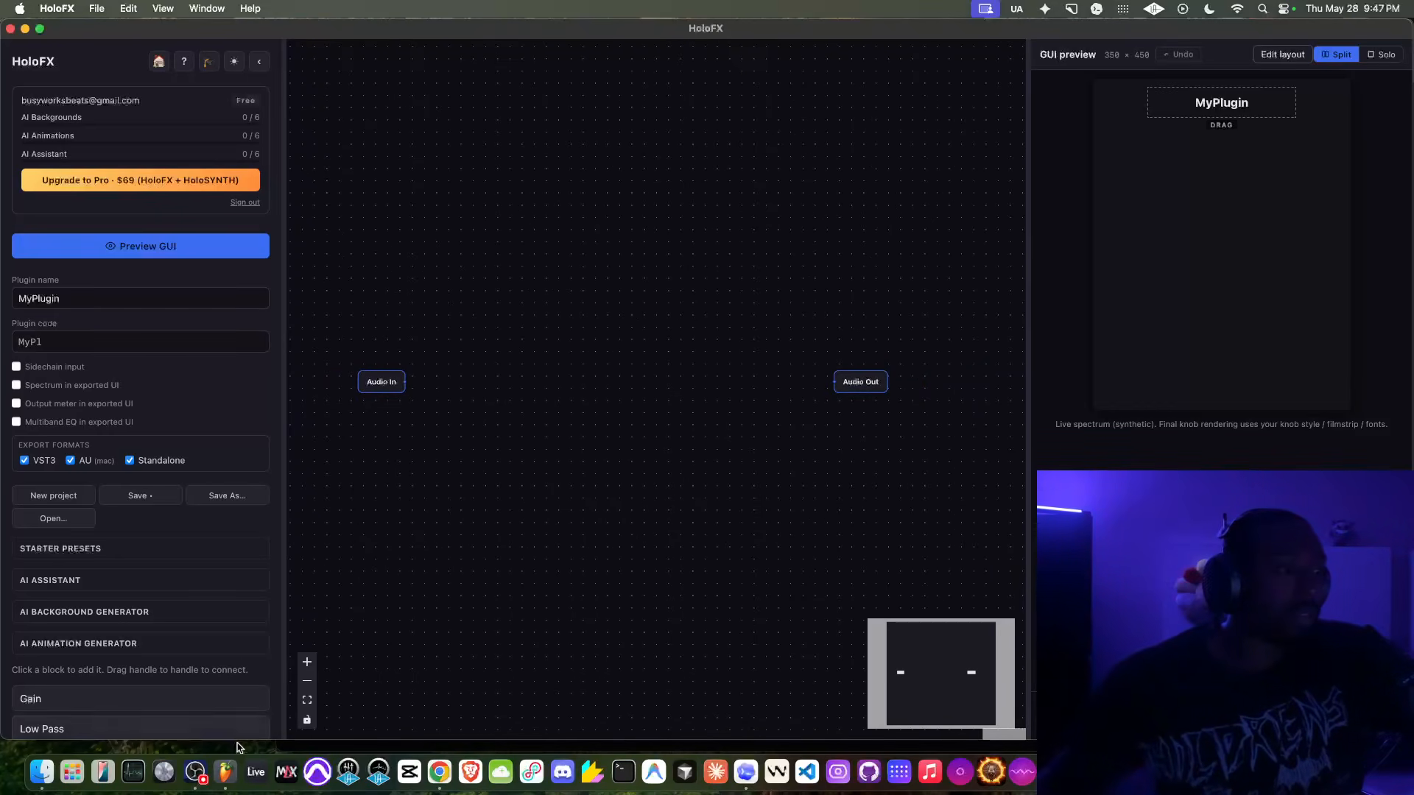
# Switch to FL Studio, place the KSHMR Electric Guitar Loop (70, Dm) - Silk on Track 1 and lower the clip's gain.
pyautogui.click(225, 772)
pyautogui.press('F6')
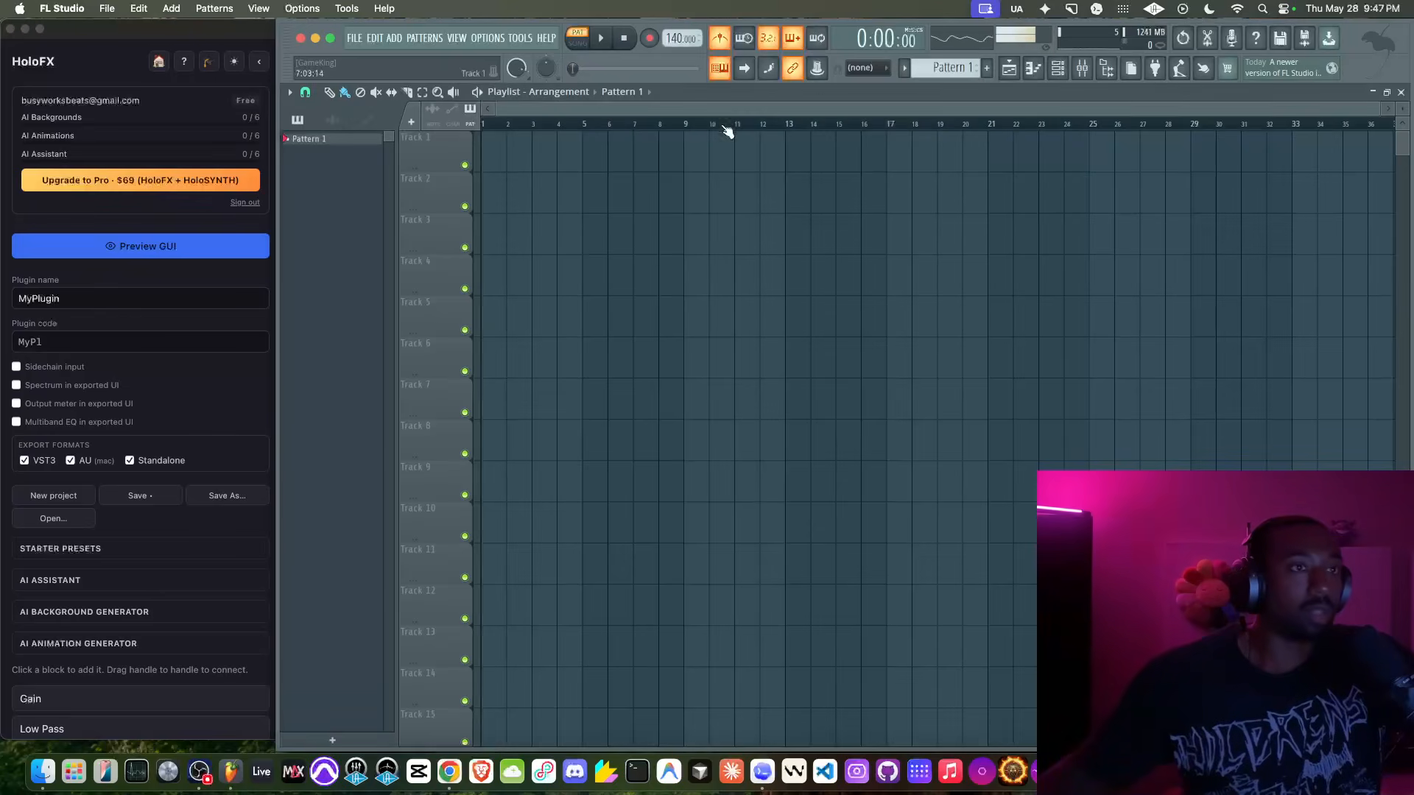
pyautogui.click(1109, 68)
pyautogui.moveTo(471, 324); pyautogui.dragTo(912, 147)
pyautogui.doubleClick(912, 146)
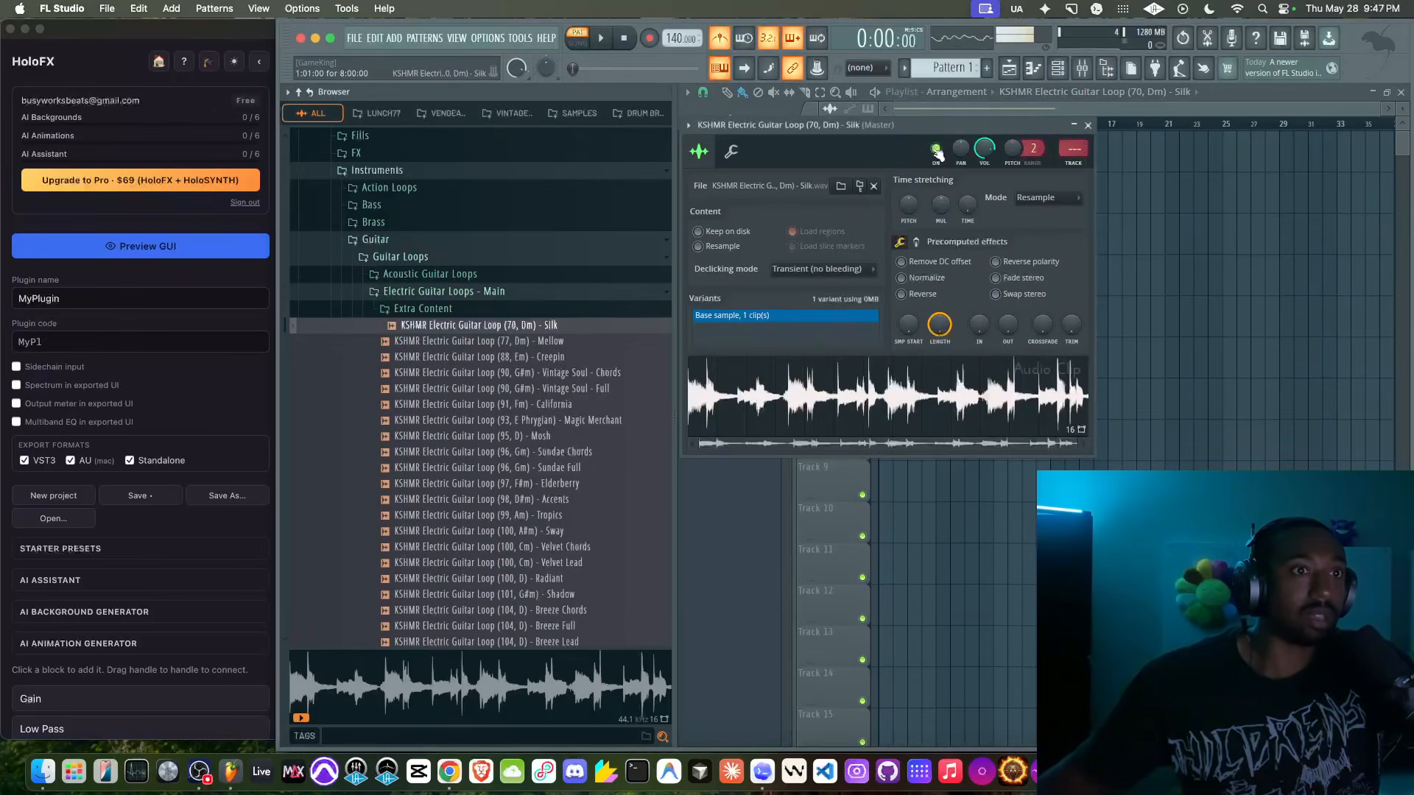
pyautogui.click(1087, 126)
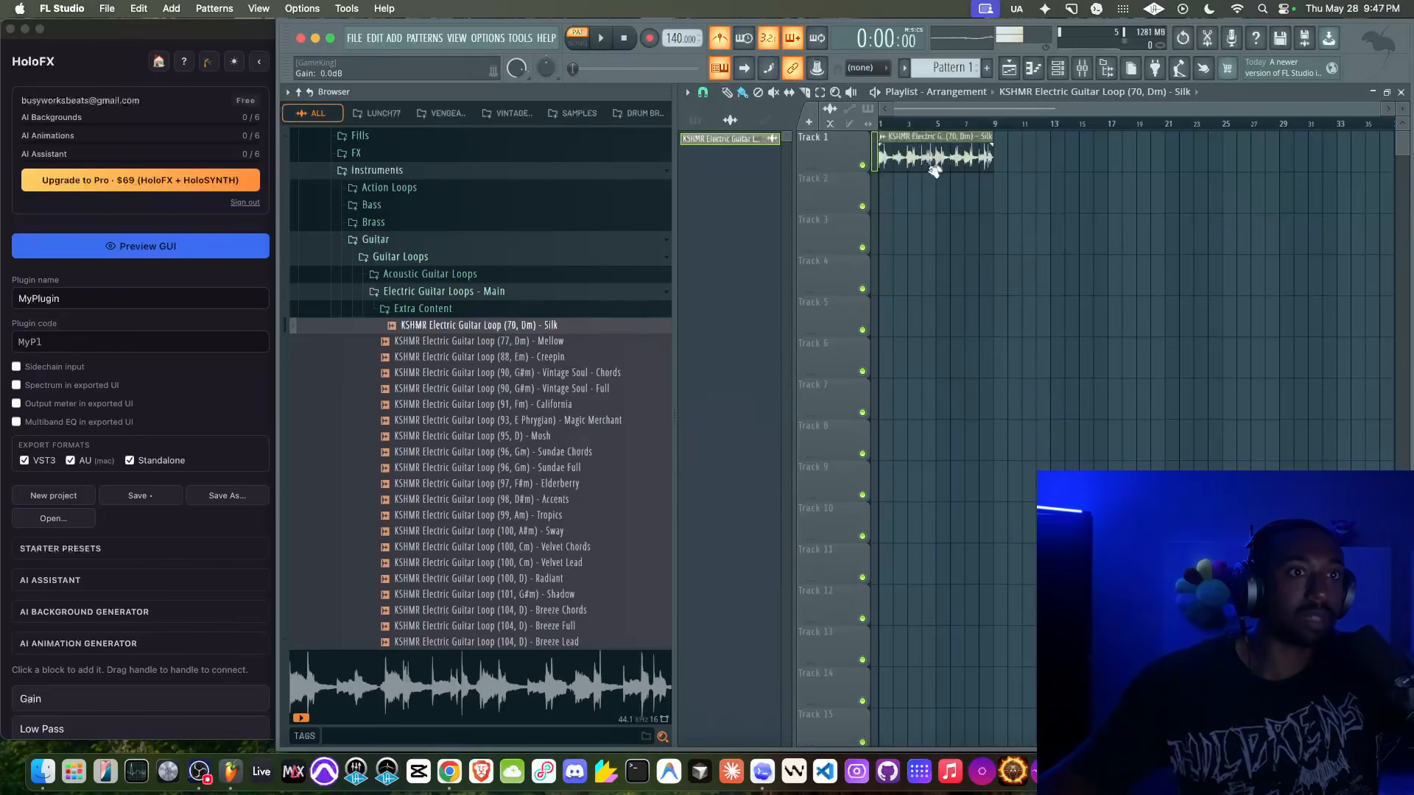
pyautogui.moveTo(935, 156); pyautogui.dragTo(935, 171)
# Show the mixer over the playlist and play the arrangement in song mode.
pyautogui.click(1079, 72)
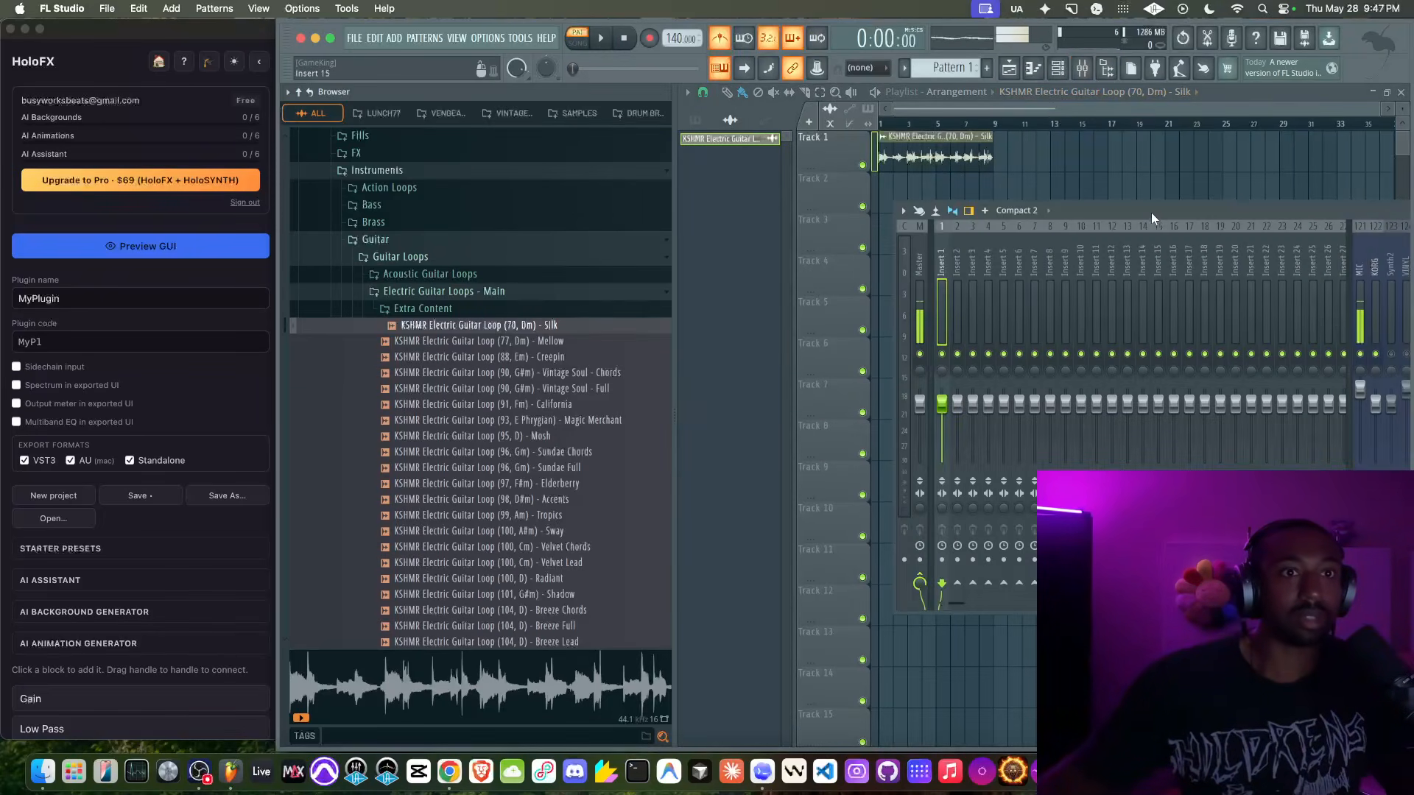
pyautogui.moveTo(1151, 213); pyautogui.dragTo(959, 202)
pyautogui.click(577, 43)
pyautogui.click(601, 39)
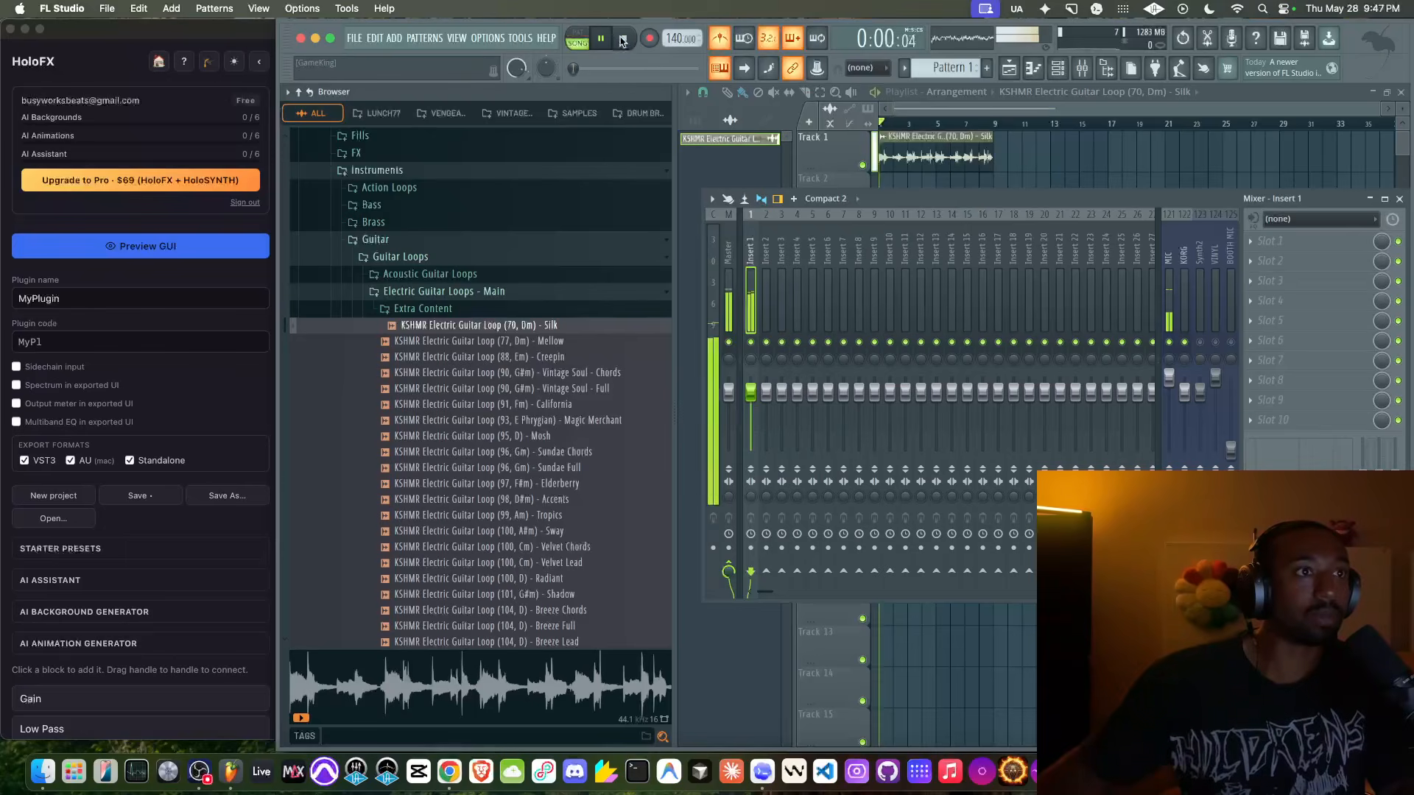
# Load Patcher in the first effect slot of Insert 1 and connect its From FL Studio input to the output.
pyautogui.click(1264, 241)
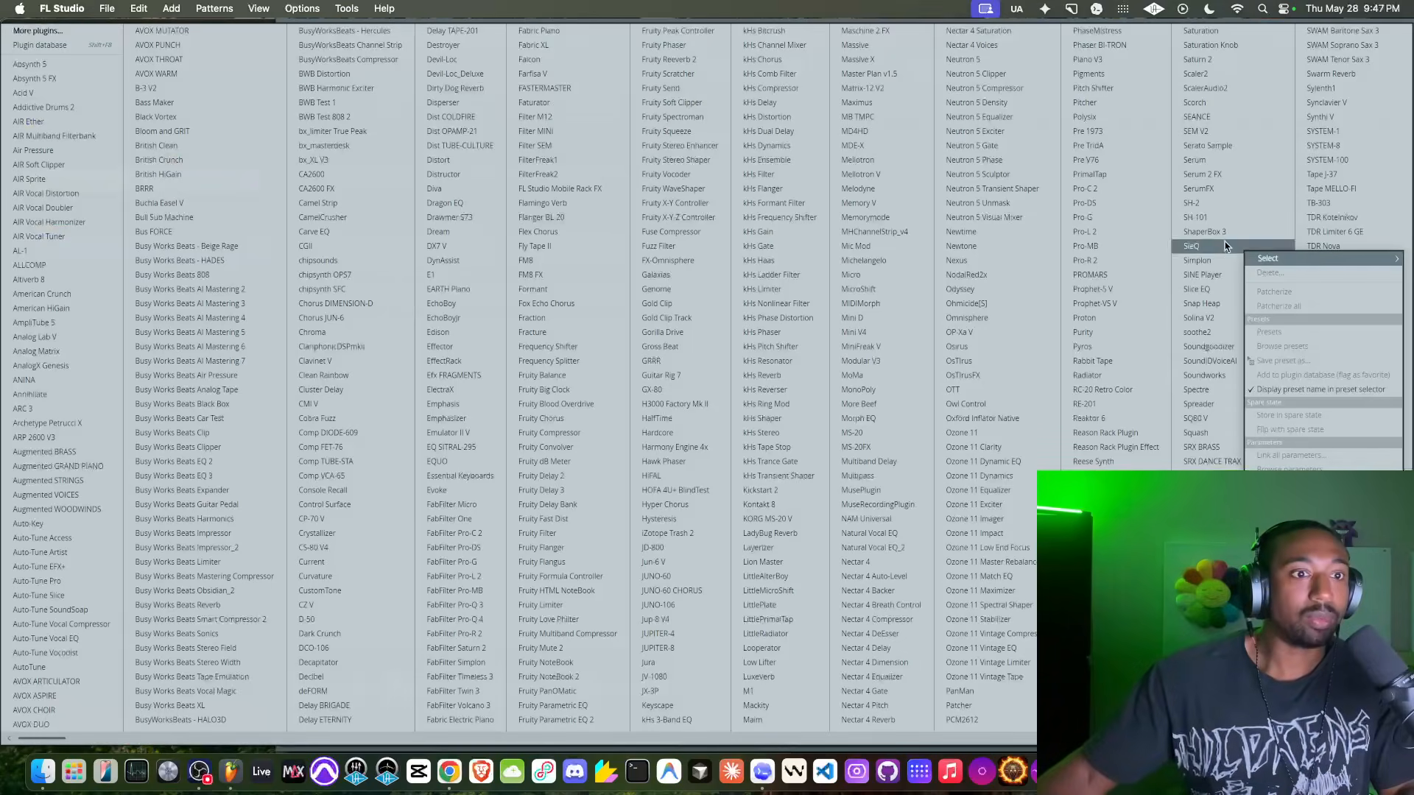
pyautogui.click(971, 705)
pyautogui.press('space')
pyautogui.press('space')
pyautogui.moveTo(818, 502); pyautogui.dragTo(1150, 504)
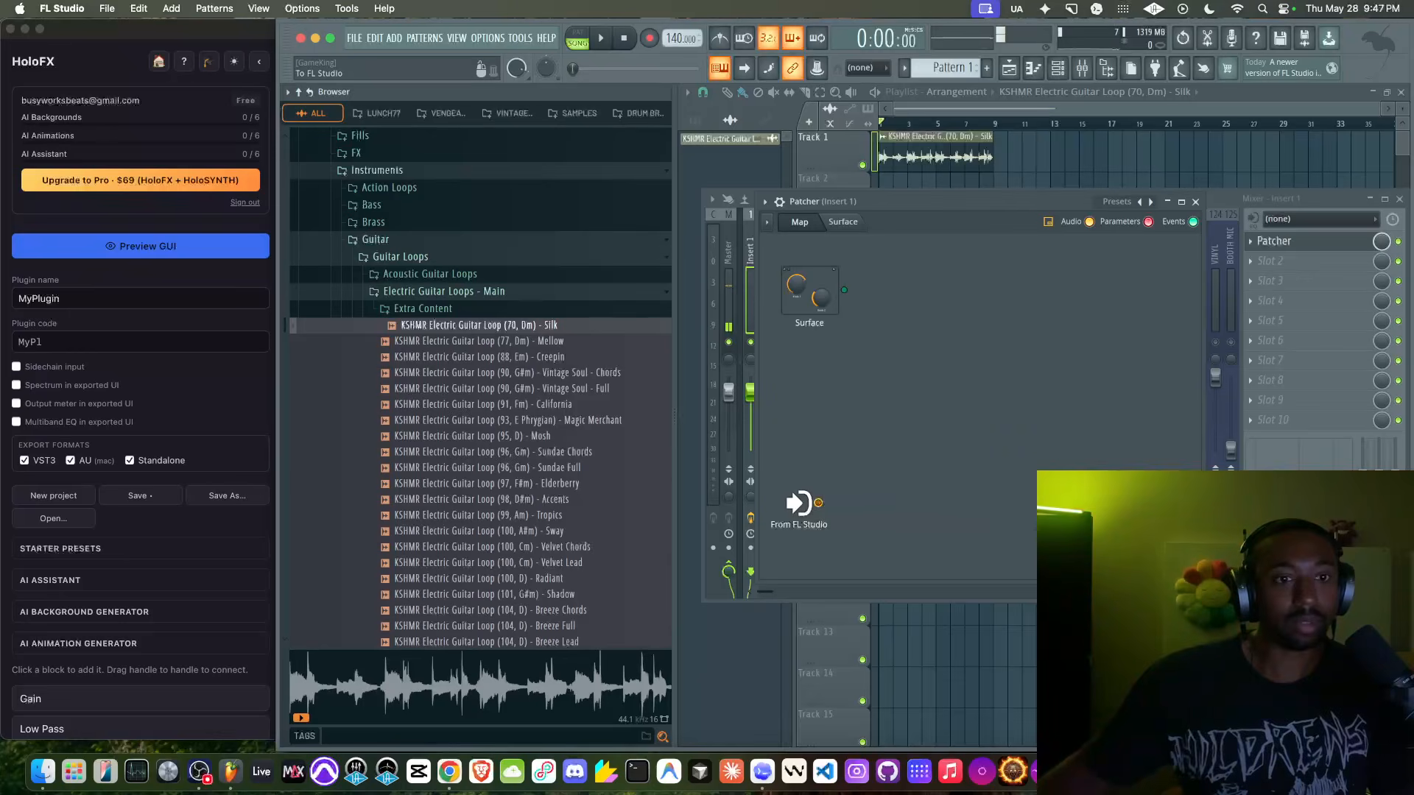
pyautogui.moveTo(818, 502); pyautogui.dragTo(1136, 503)
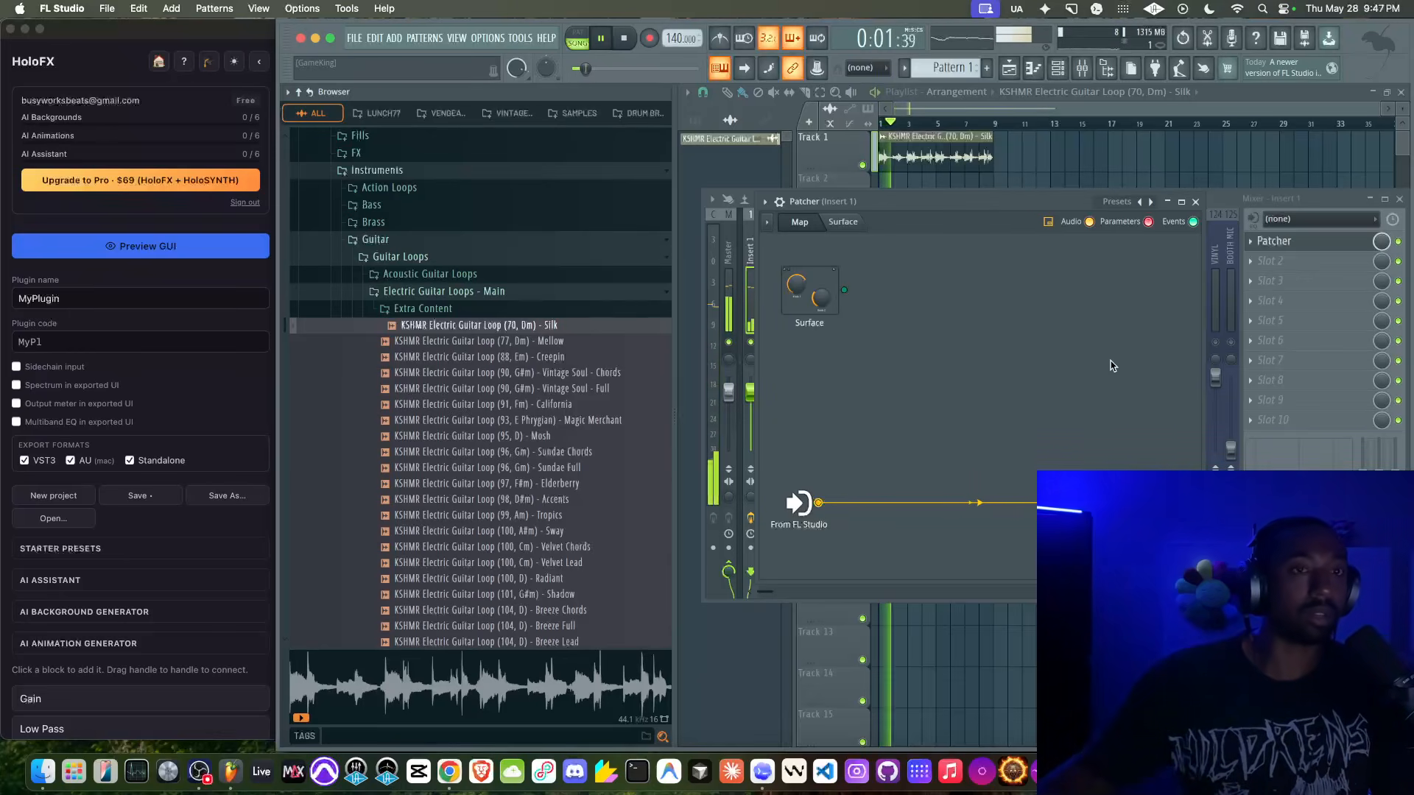
pyautogui.click(1197, 201)
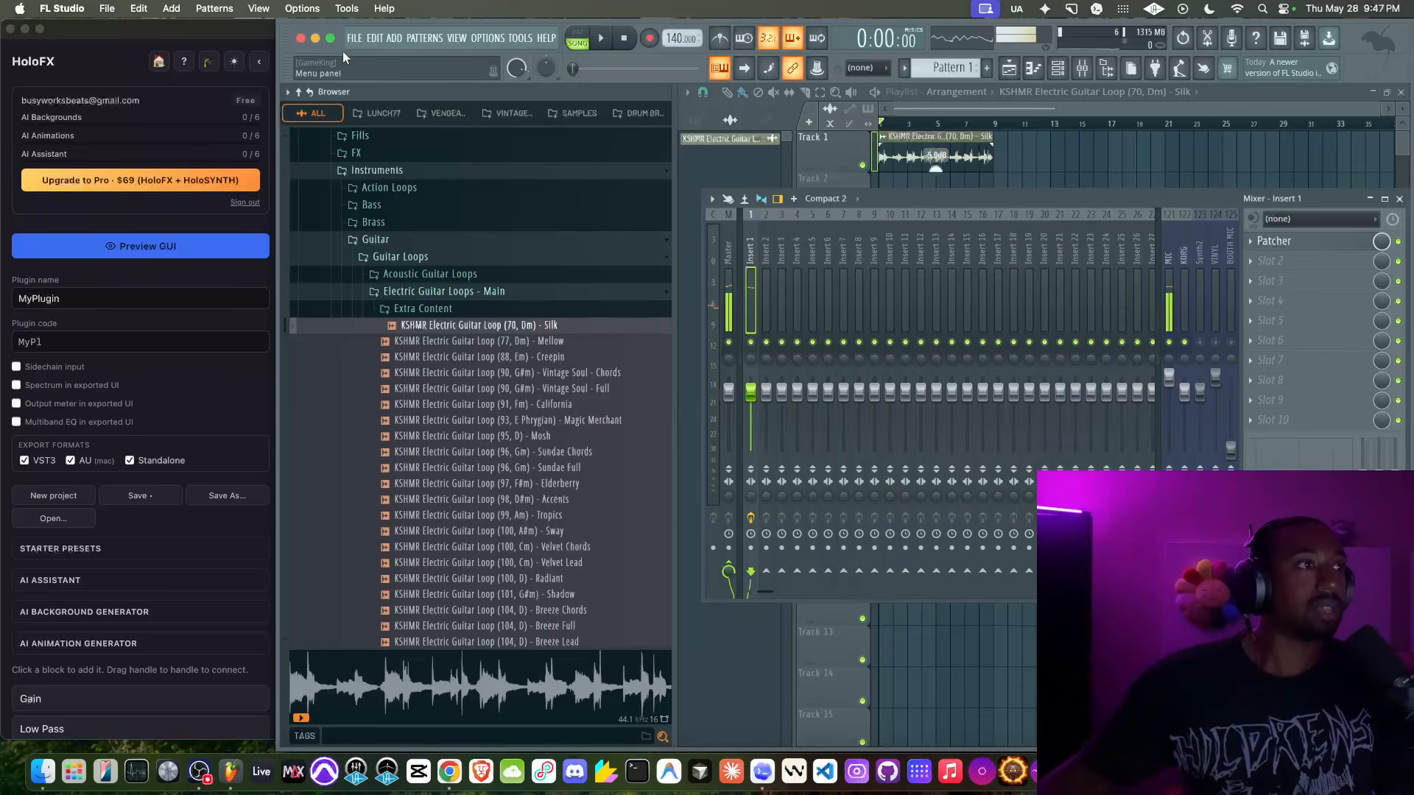
# Return to HoloFX, set the plugin code to TAPE and name the plugin TAPE Plugin TEST.
pyautogui.click(315, 38)
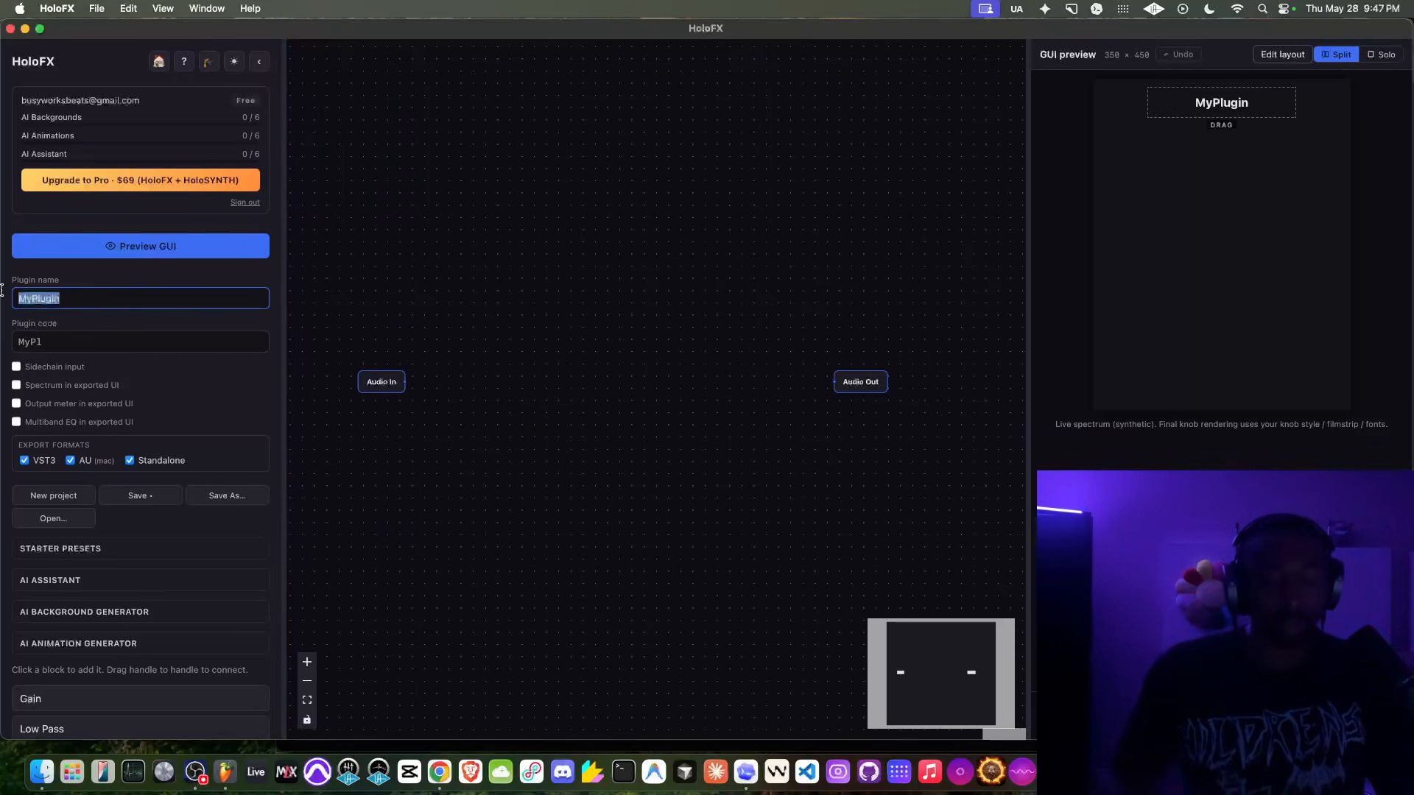
pyautogui.write('2')
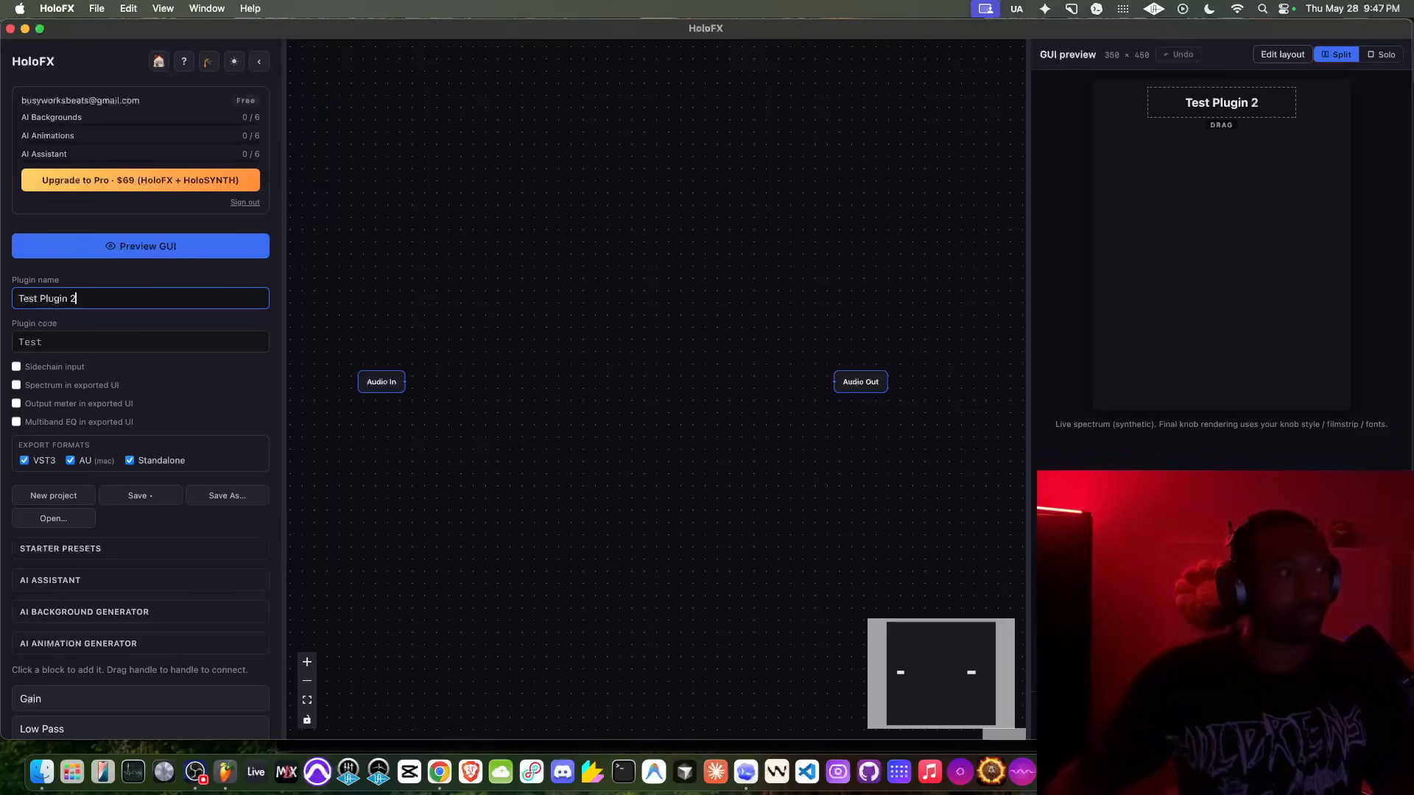
pyautogui.click(59, 333)
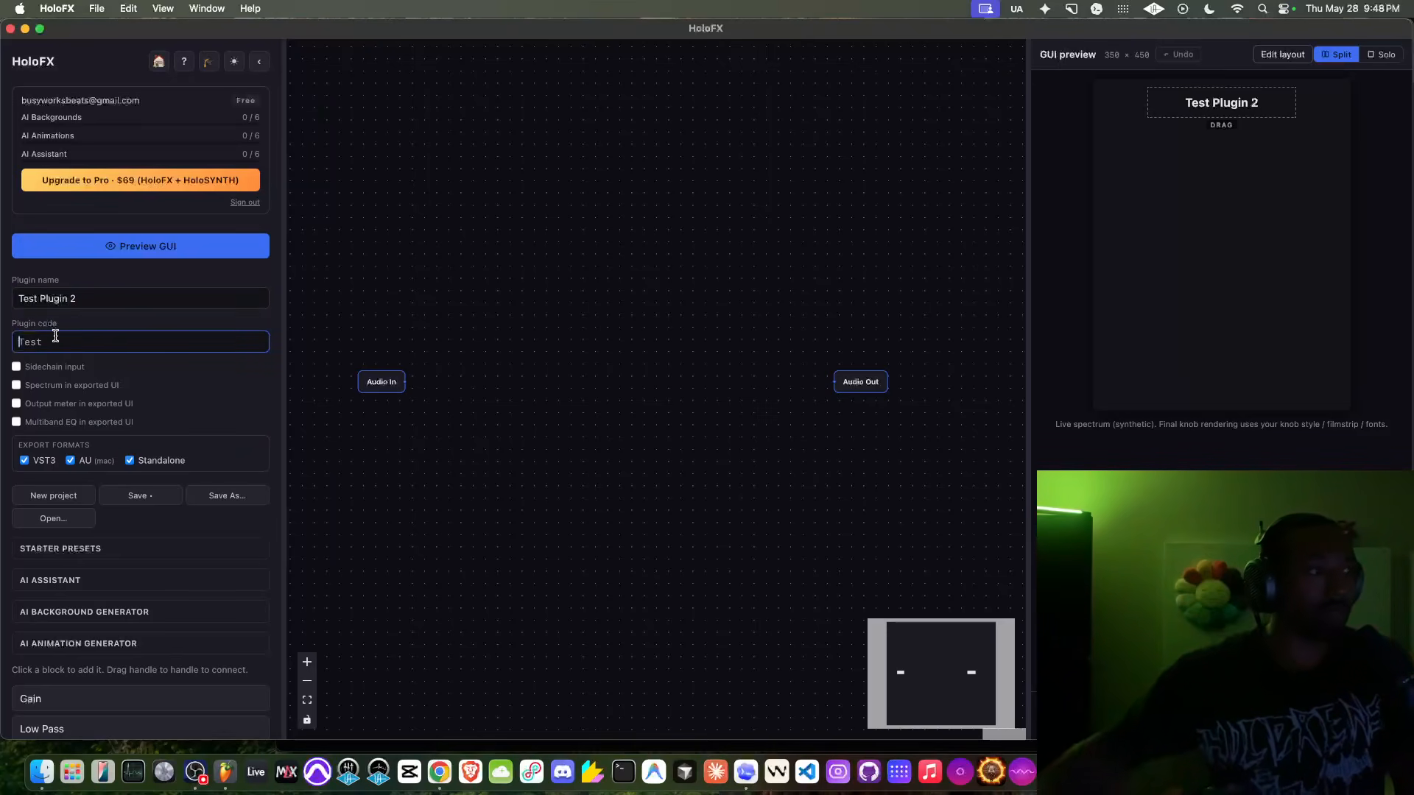
pyautogui.write('APE')
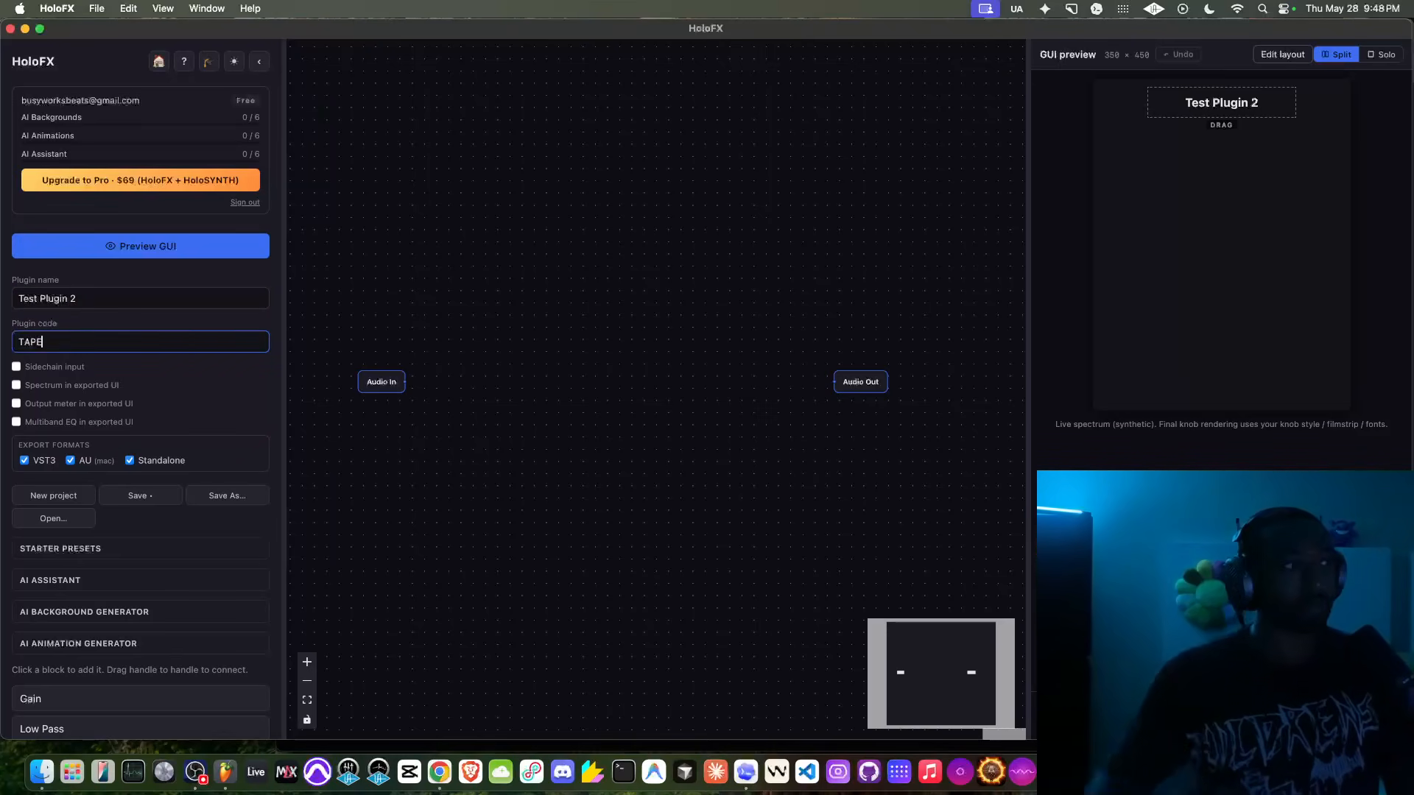
pyautogui.click(85, 302)
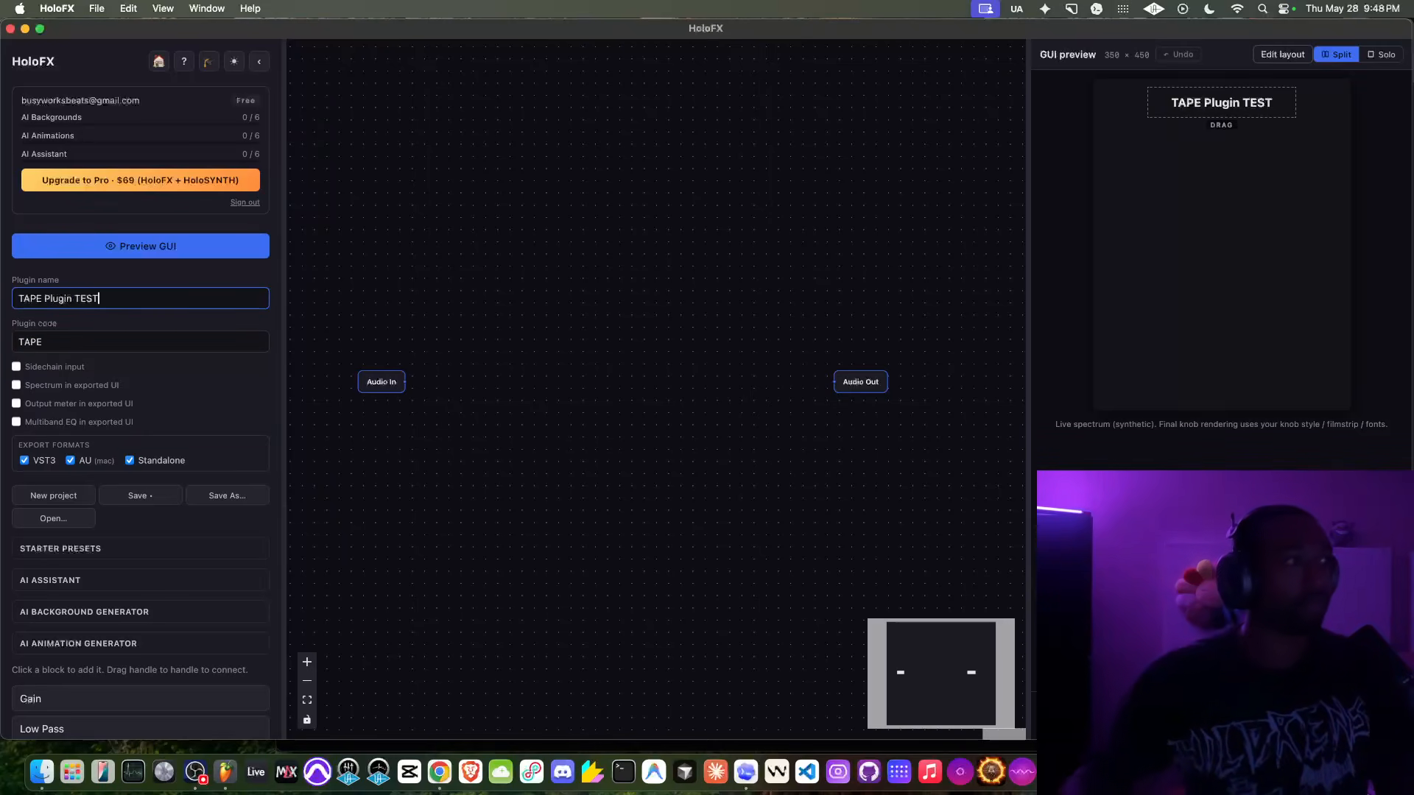
# Look through the project settings, starter presets, AI generator sections and effect block list.
pyautogui.scroll(-3, 88, 326)
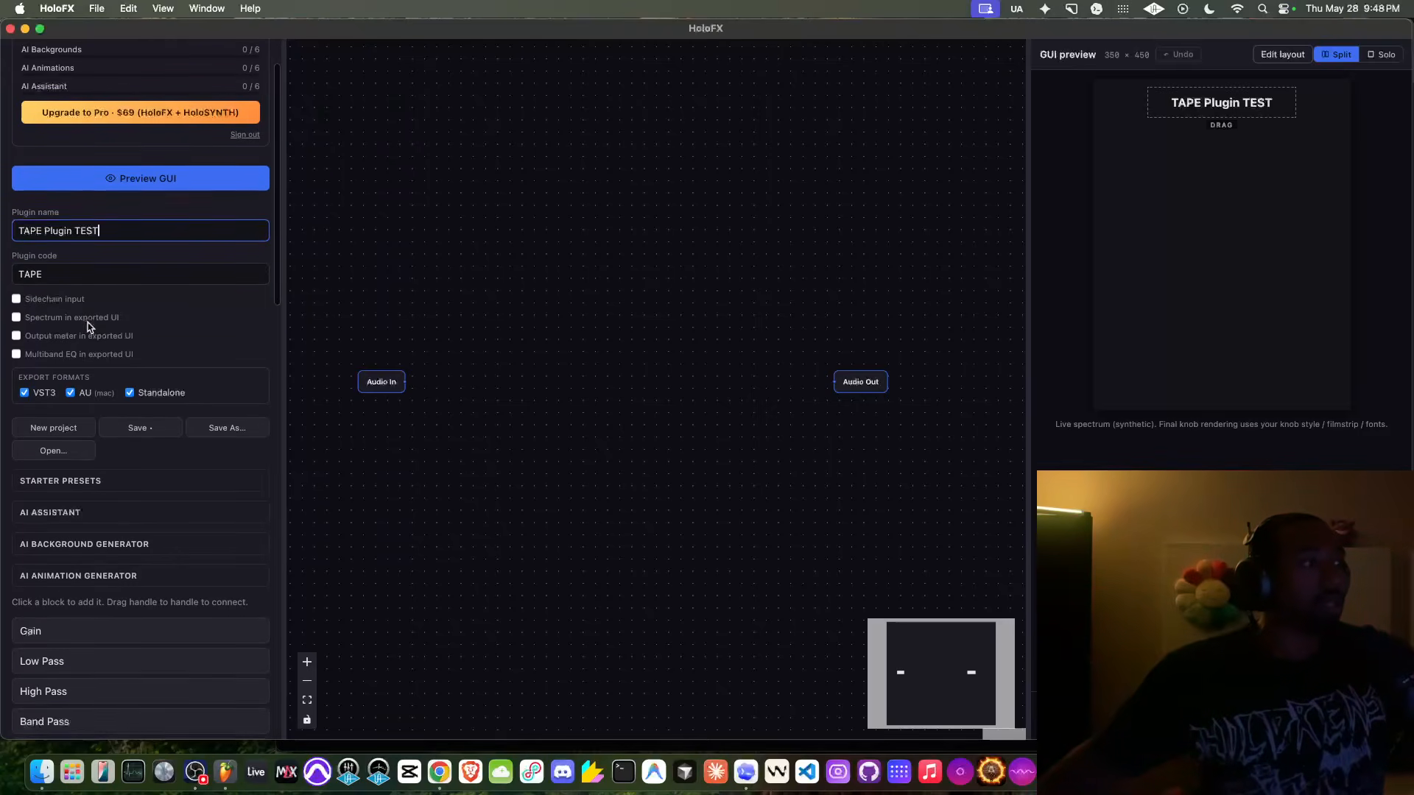
pyautogui.scroll(-5, 87, 324)
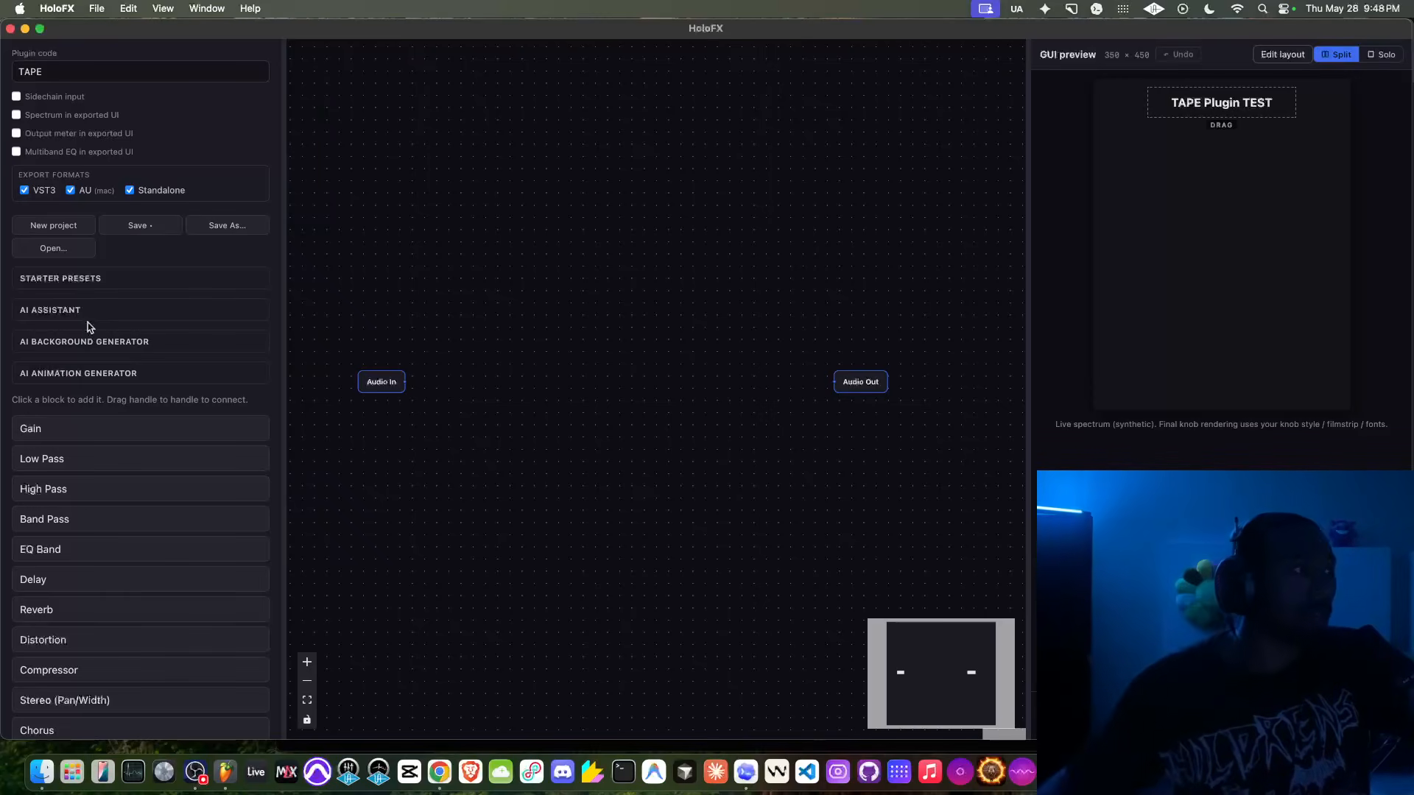
pyautogui.scroll(-3, 87, 322)
pyautogui.scroll(2, 87, 325)
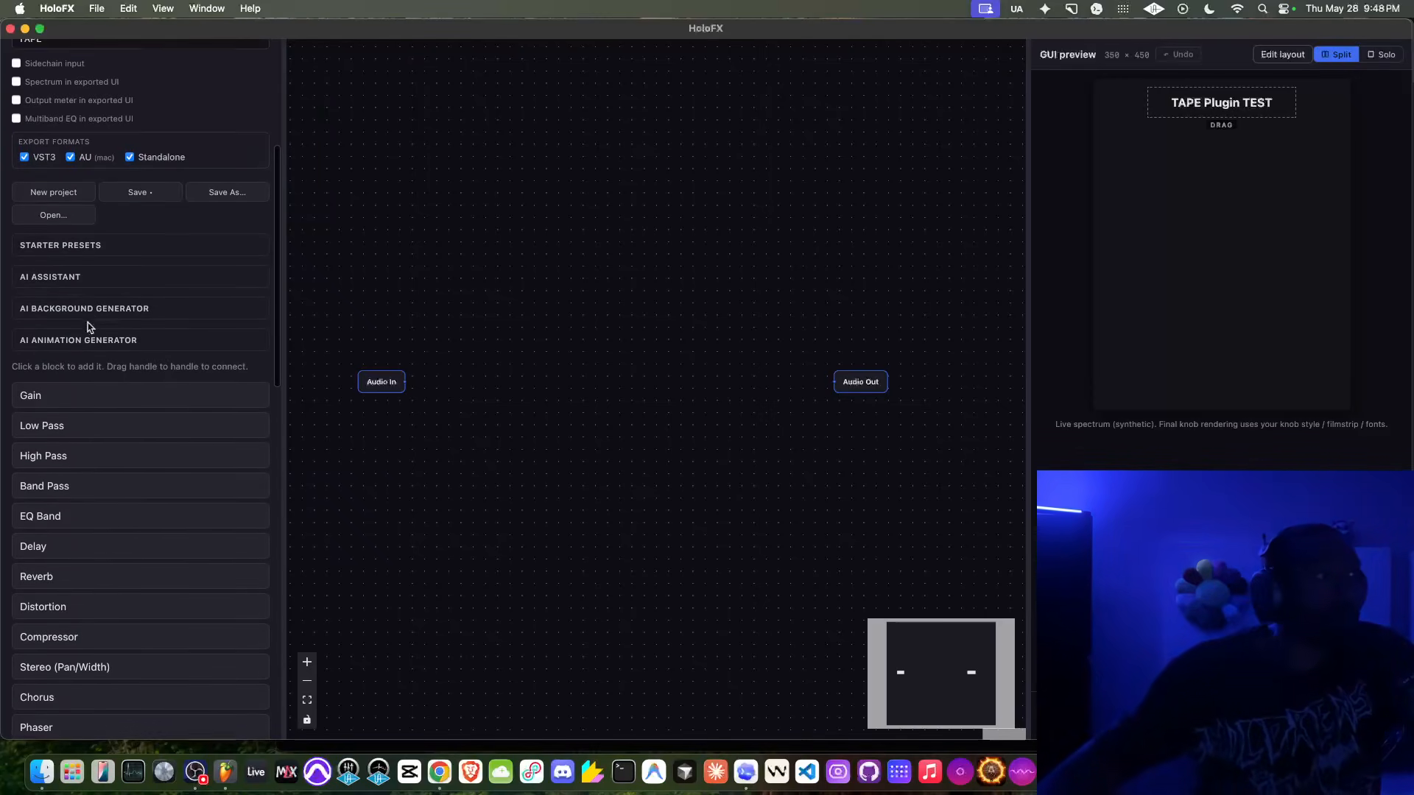
pyautogui.scroll(20, 101, 263)
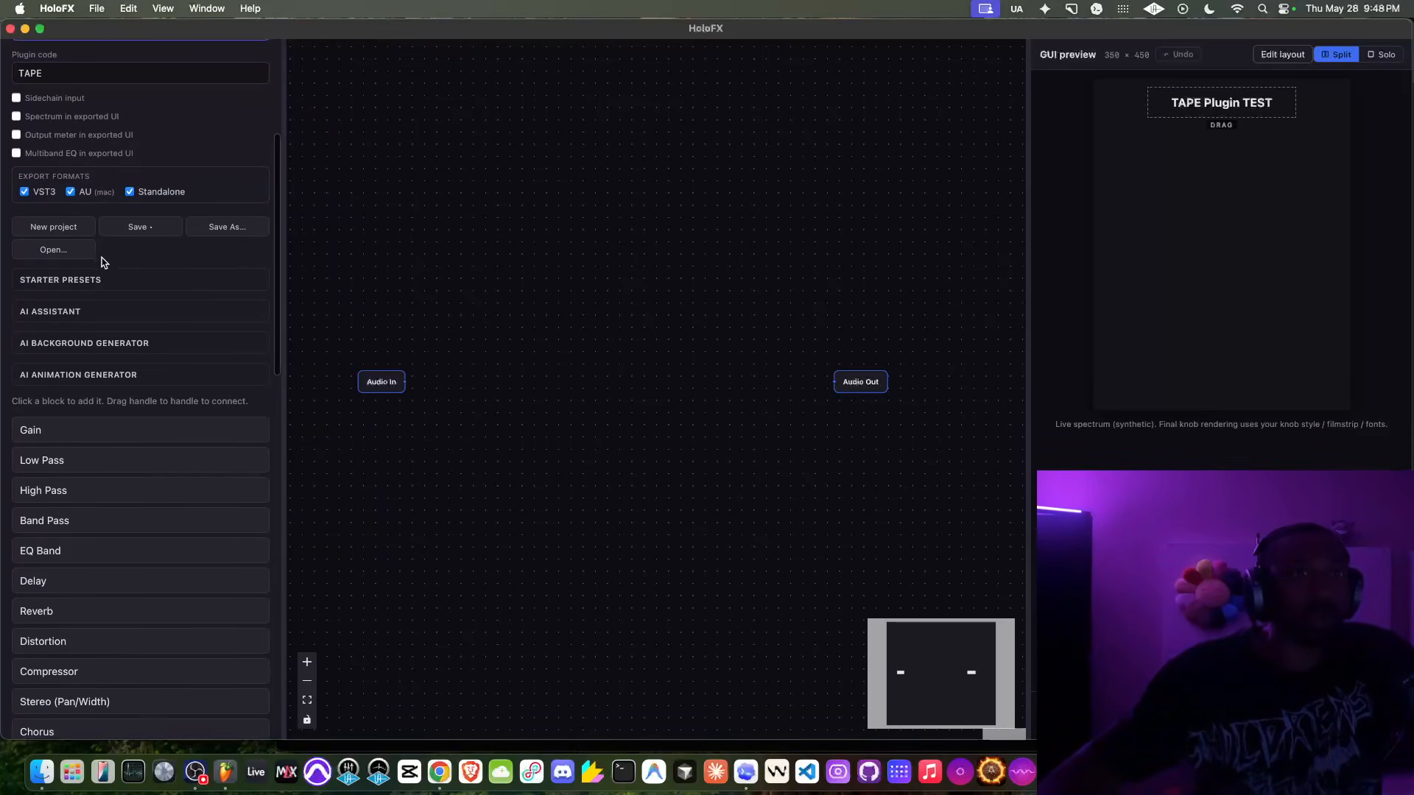
pyautogui.scroll(-1, 163, 114)
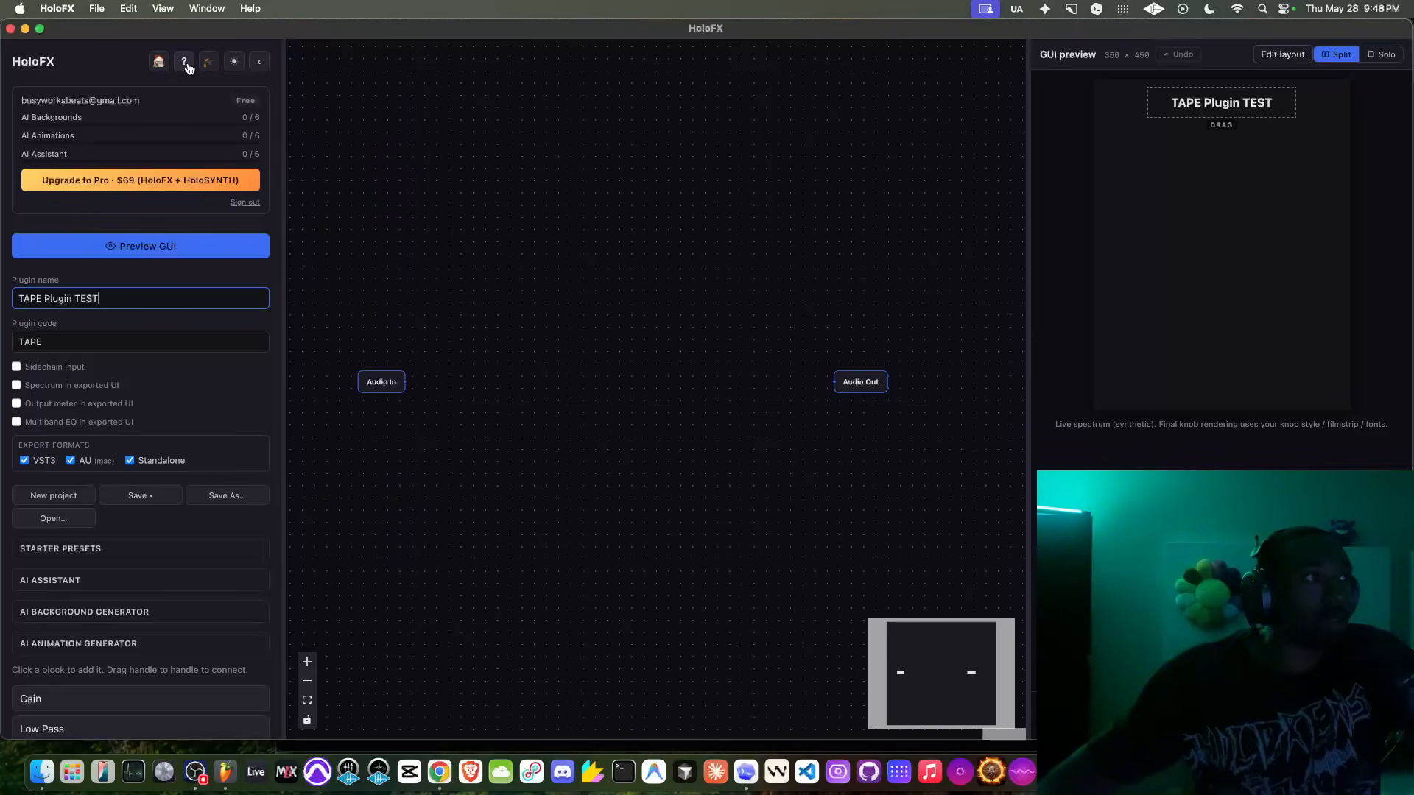
# Start the guided tour, read through its eight steps up to Install + Export and leave it.
pyautogui.click(229, 66)
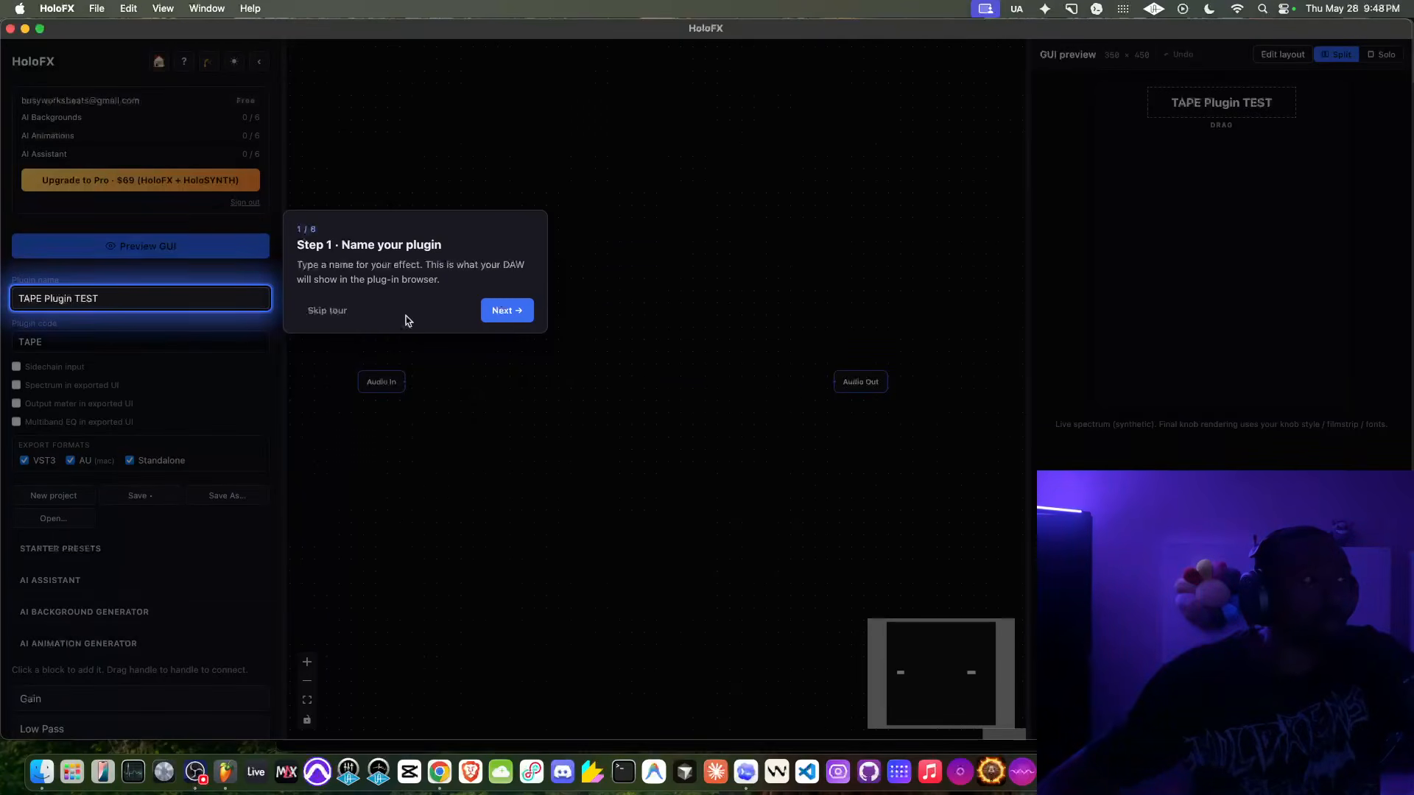
pyautogui.click(507, 310)
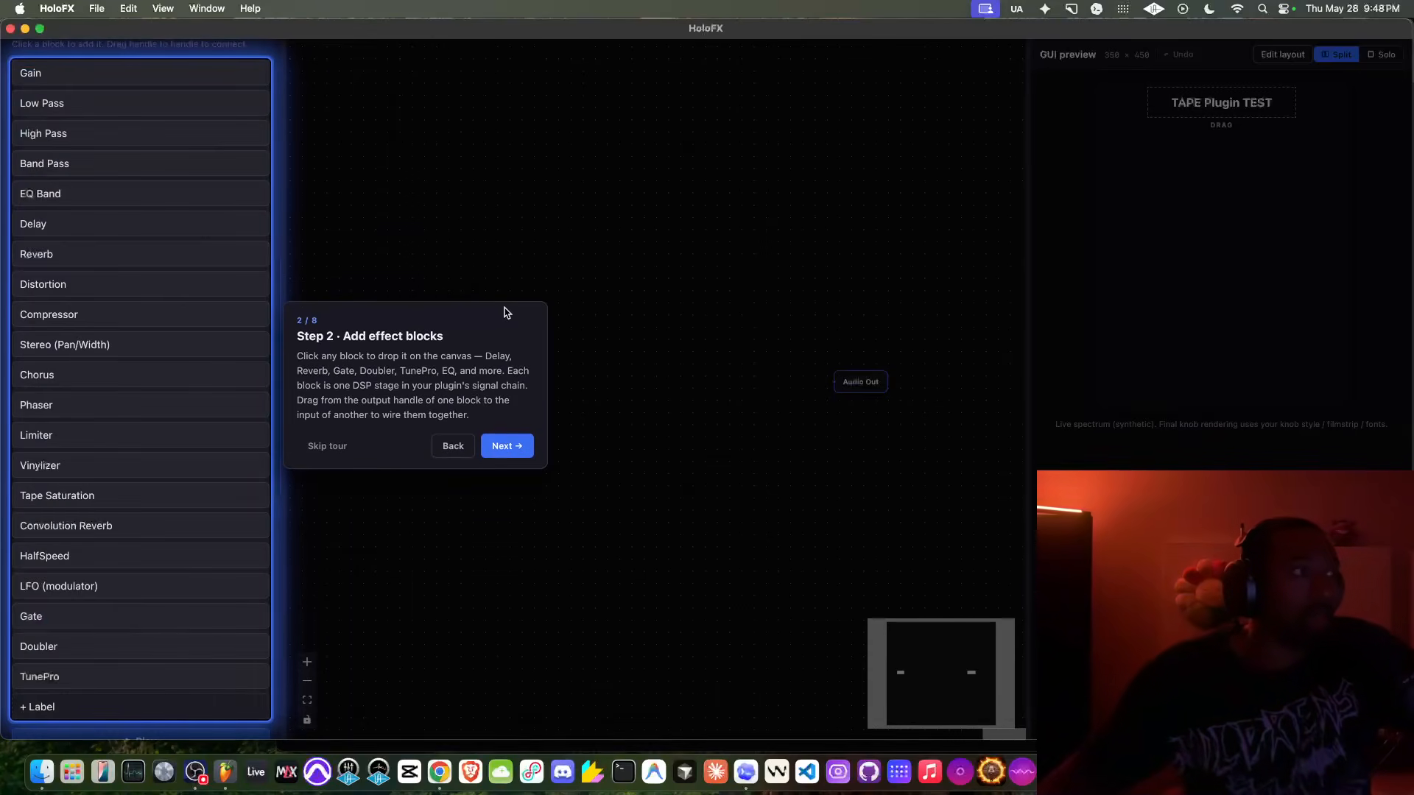
pyautogui.click(452, 446)
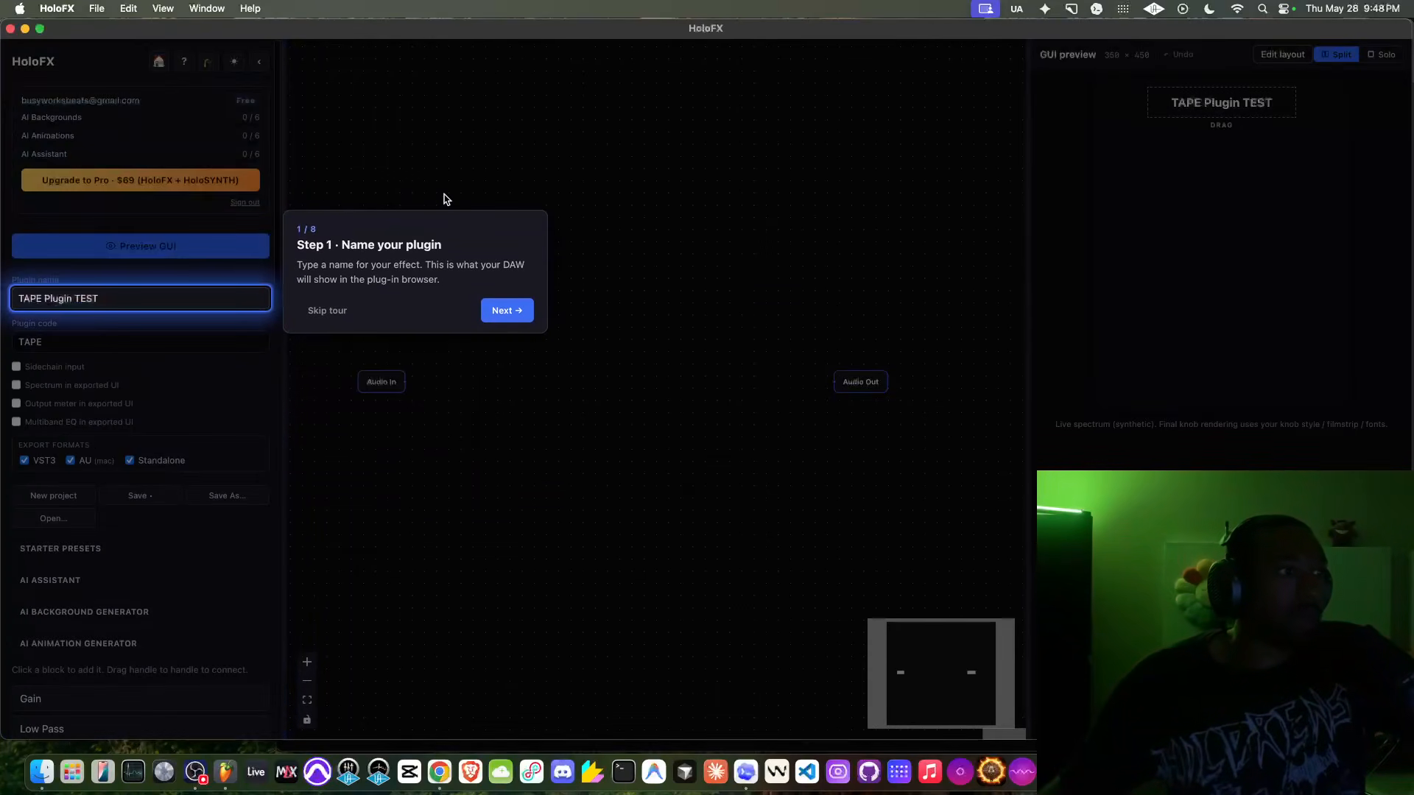
pyautogui.click(499, 316)
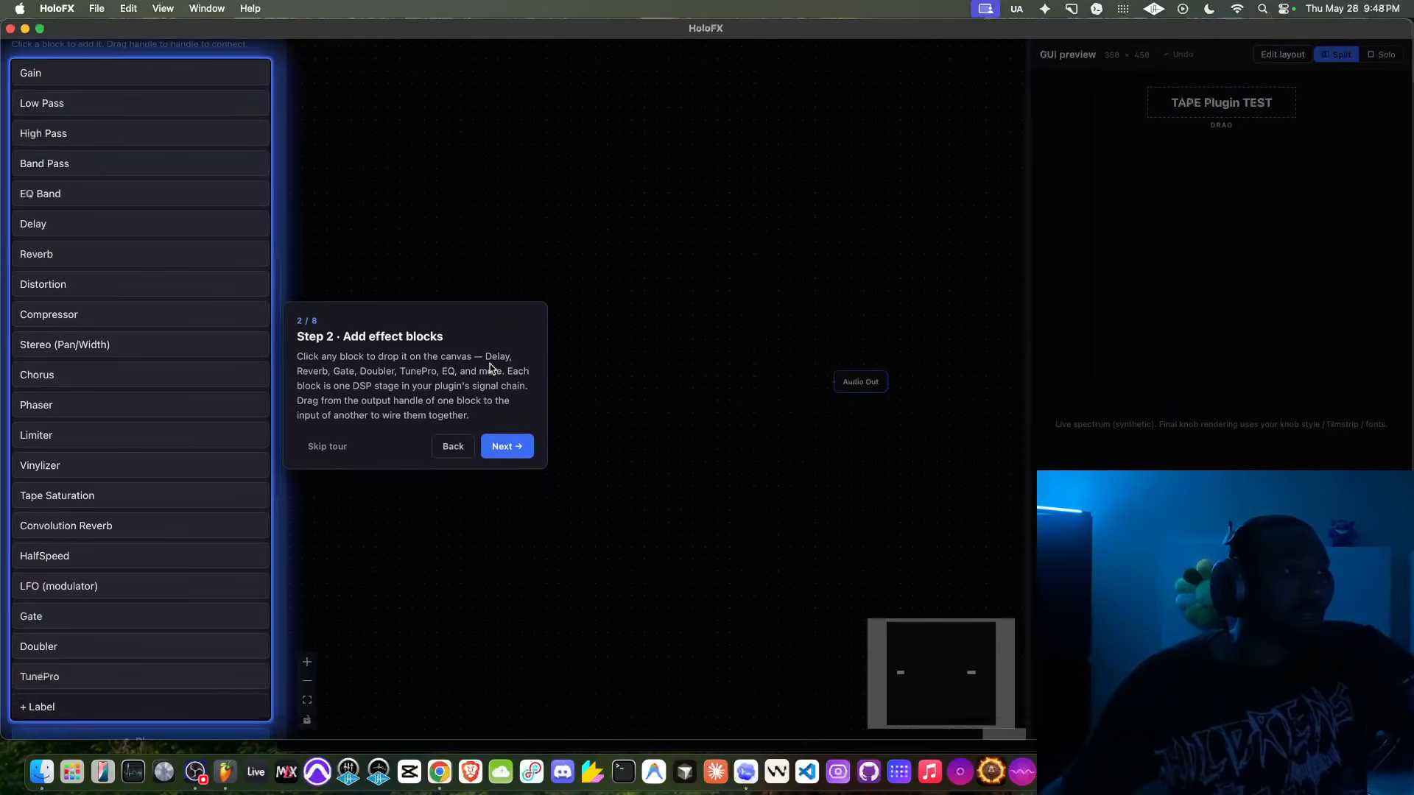
pyautogui.click(508, 447)
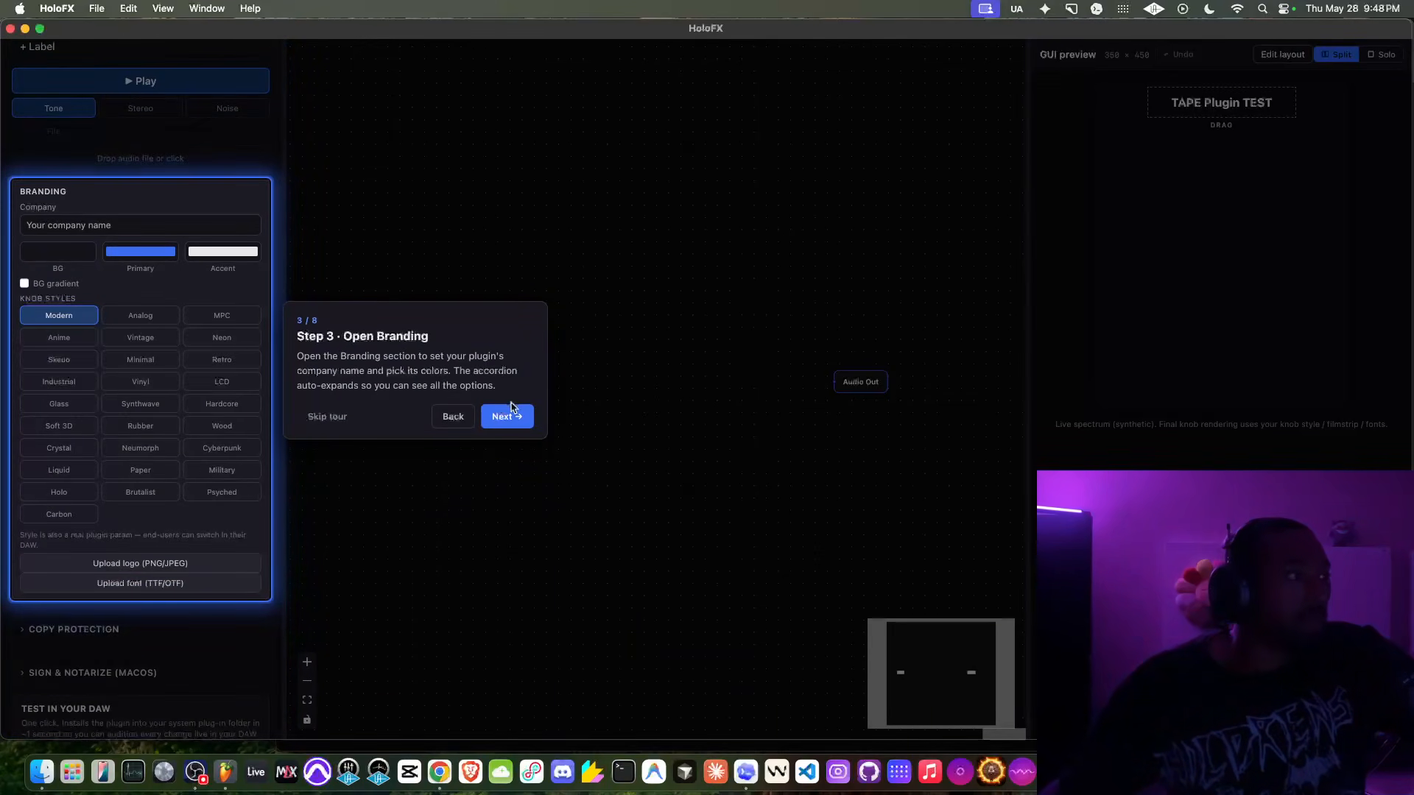
pyautogui.click(509, 415)
pyautogui.click(504, 439)
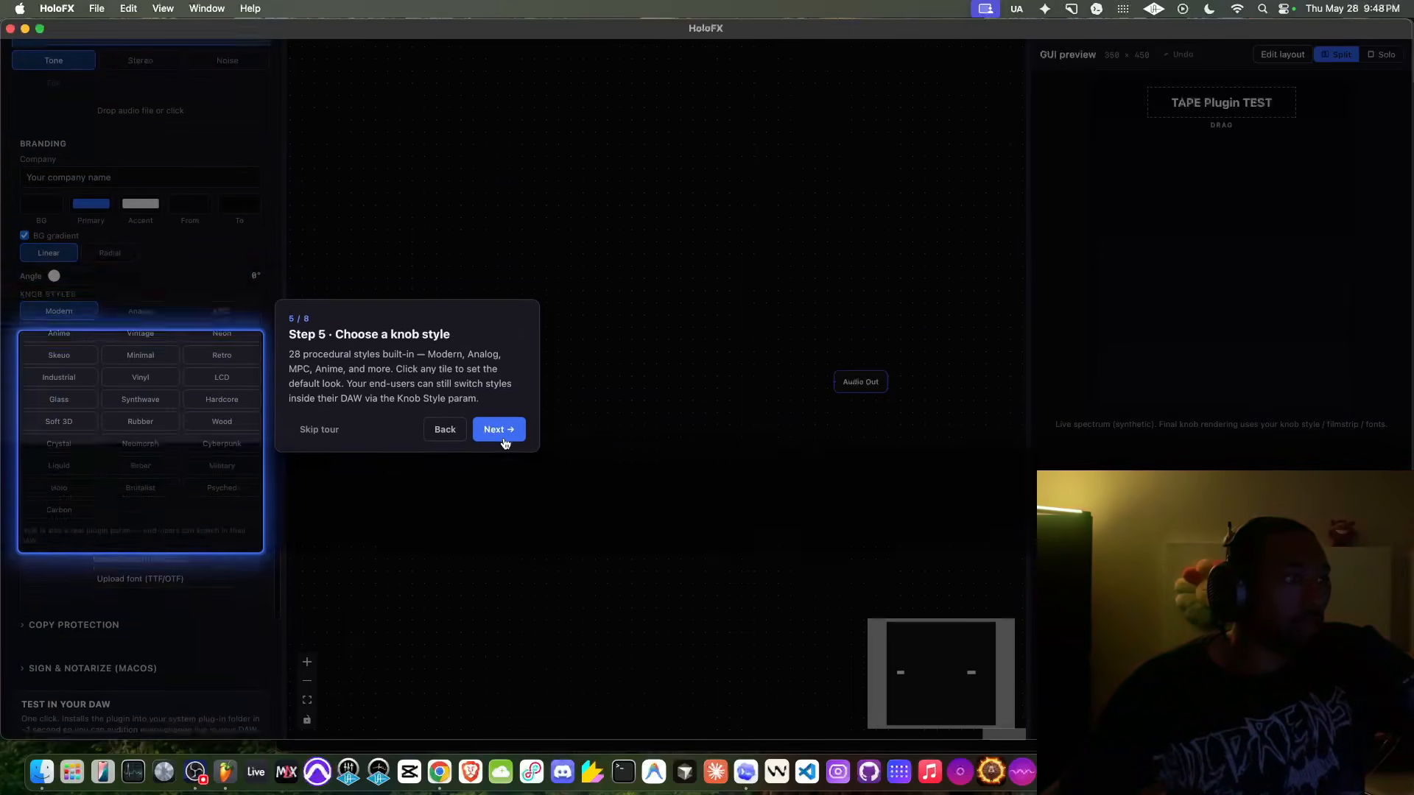
pyautogui.click(505, 441)
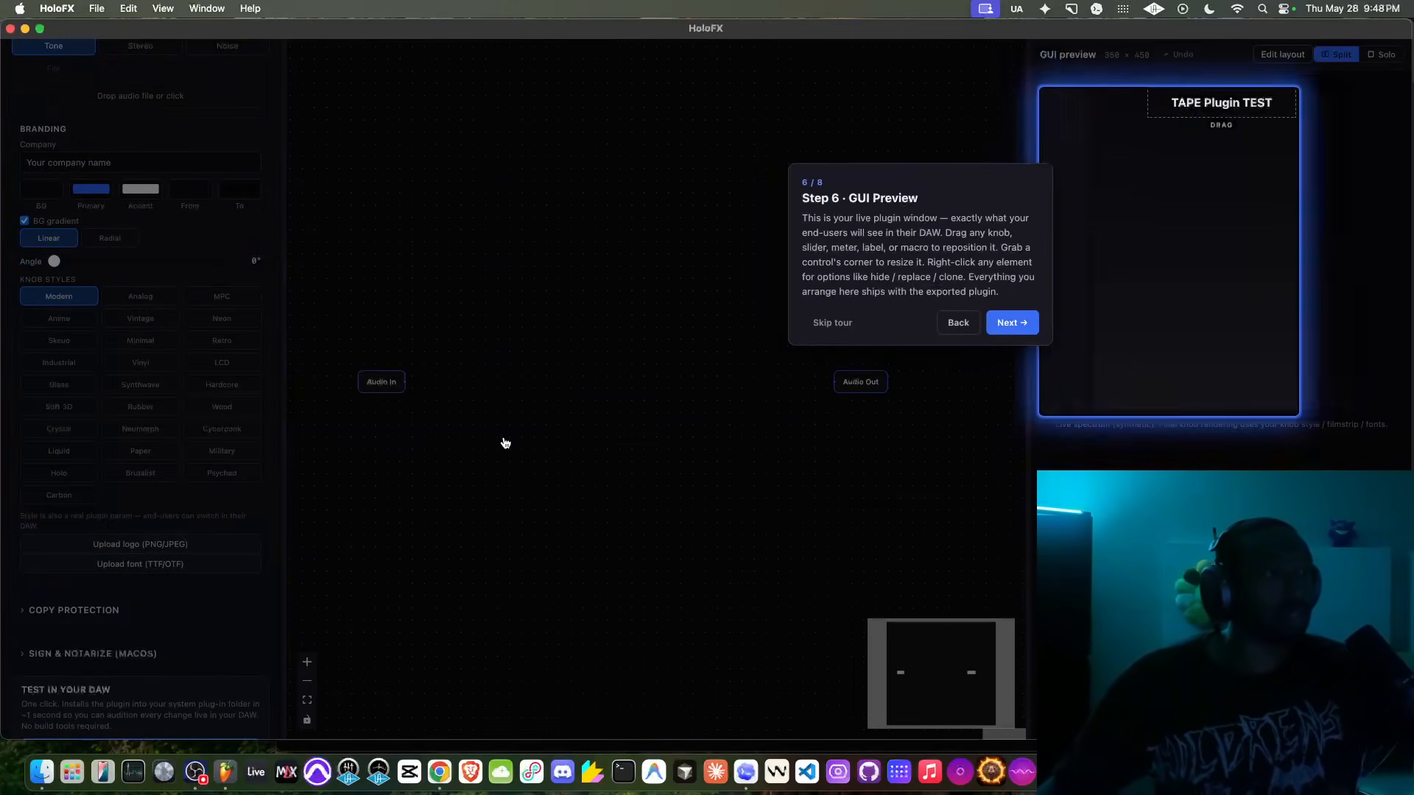
pyautogui.click(1038, 315)
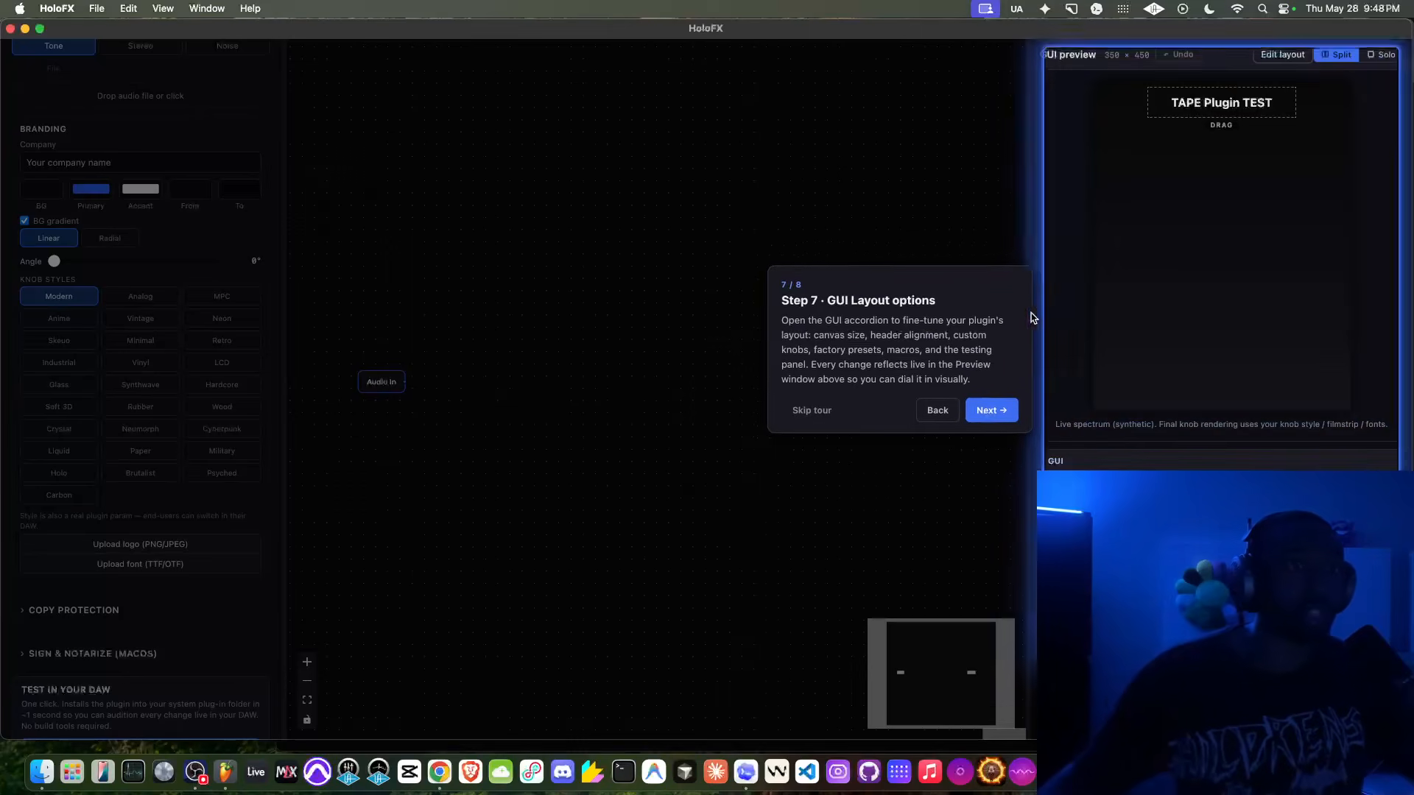
pyautogui.click(984, 446)
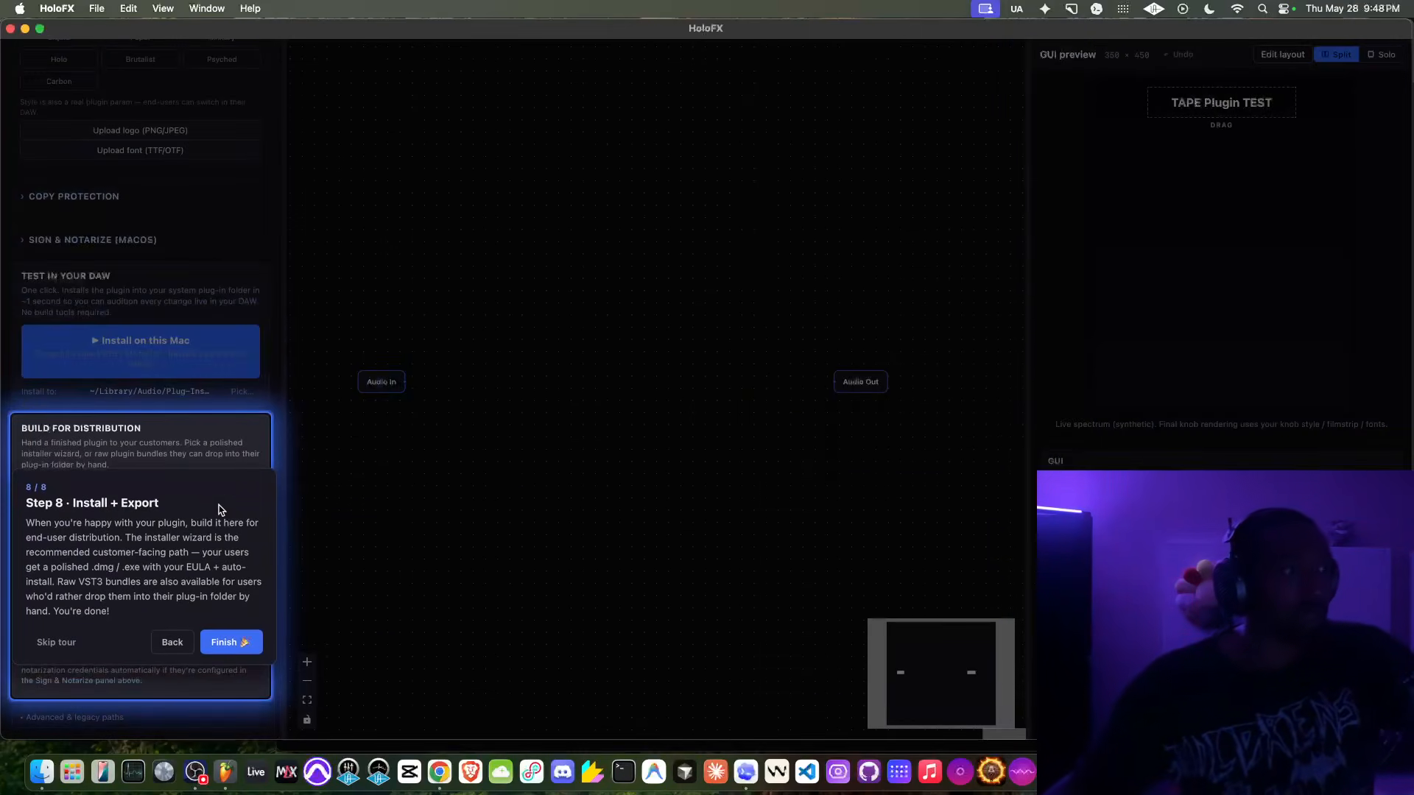
pyautogui.click(73, 642)
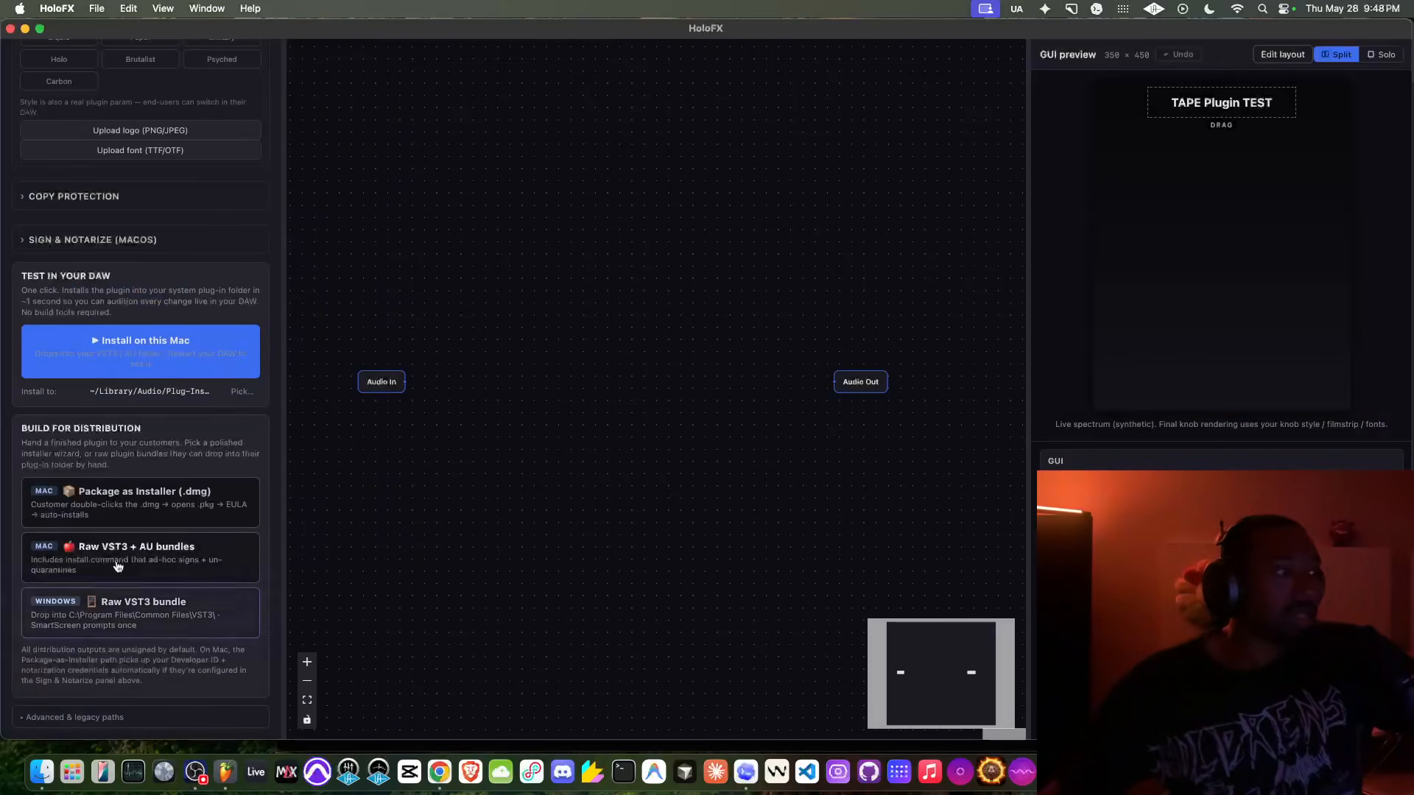
# Examine the distribution build options, the export formats and the effect blocks available for the plugin.
pyautogui.scroll(15, 180, 419)
pyautogui.scroll(-5, 181, 420)
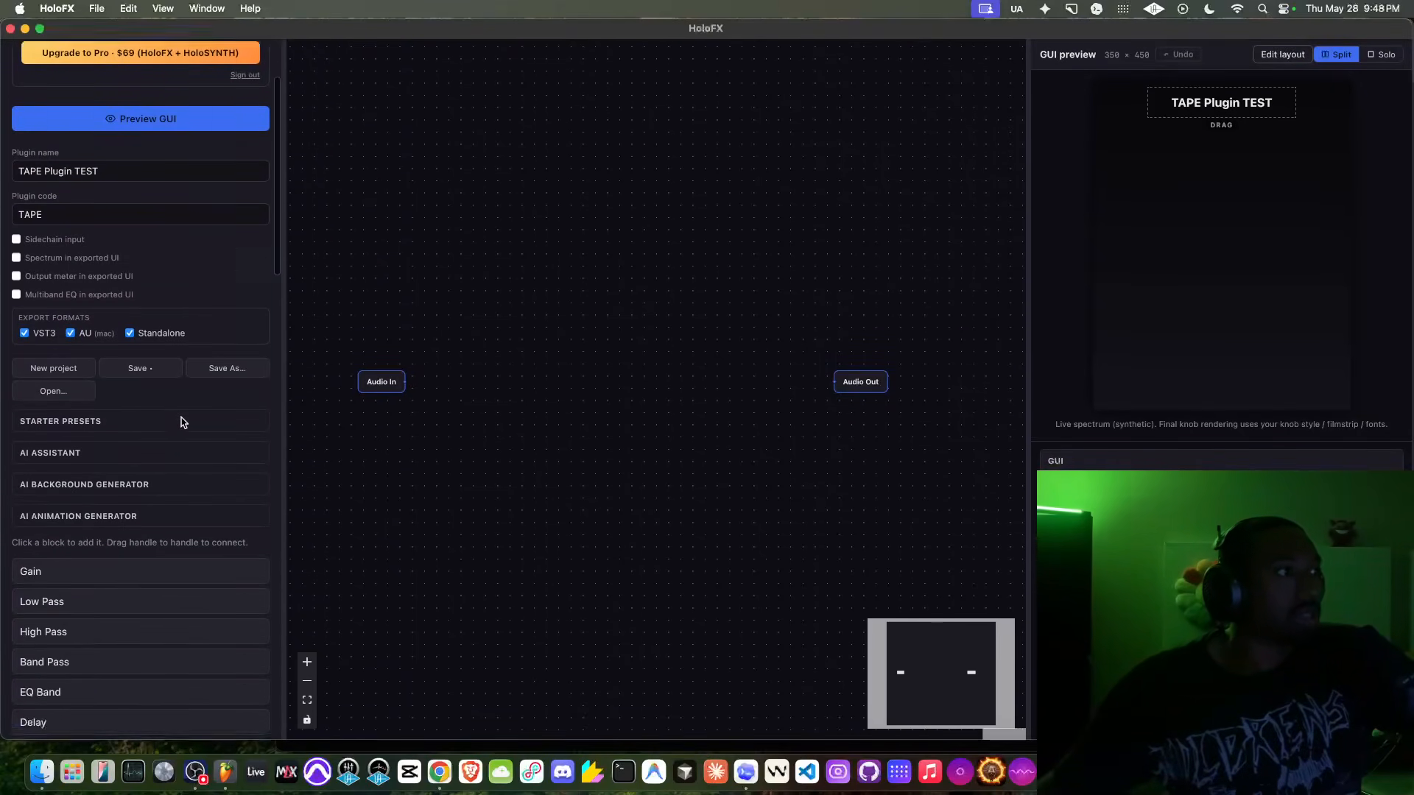
pyautogui.scroll(4, 190, 284)
pyautogui.scroll(-1, 163, 340)
pyautogui.scroll(-3, 163, 340)
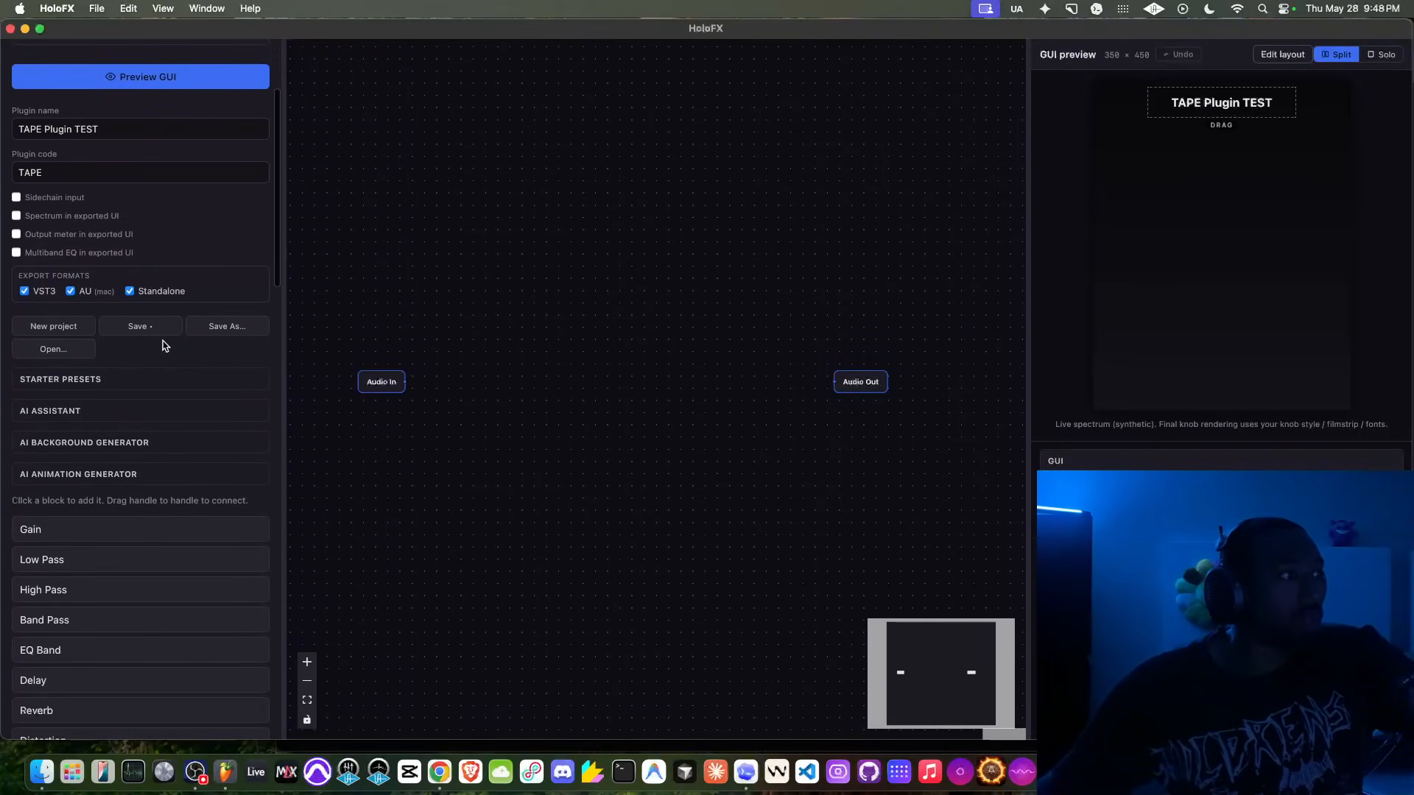
pyautogui.scroll(1, 164, 345)
pyautogui.scroll(-3, 116, 331)
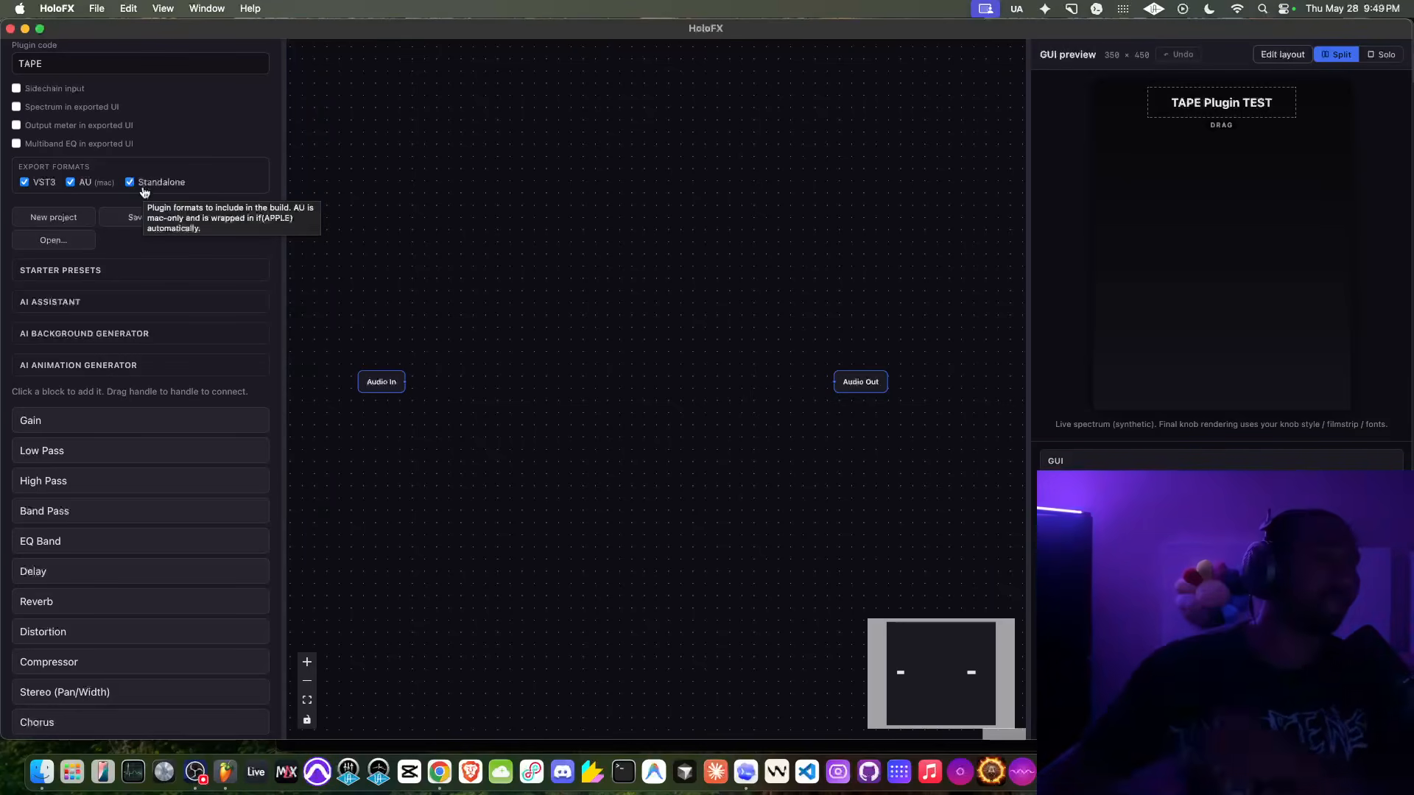
pyautogui.scroll(-1, 147, 206)
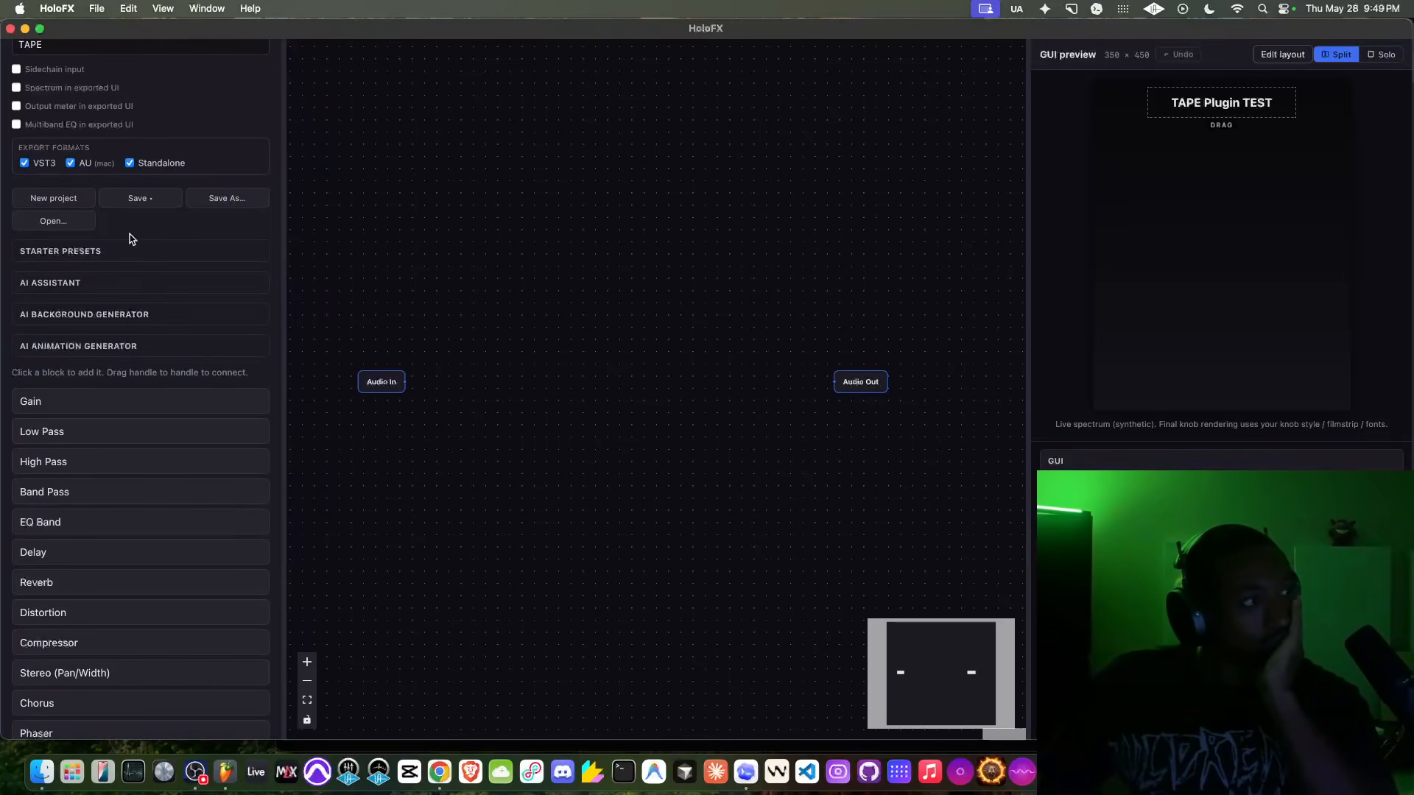
pyautogui.scroll(-4, 131, 238)
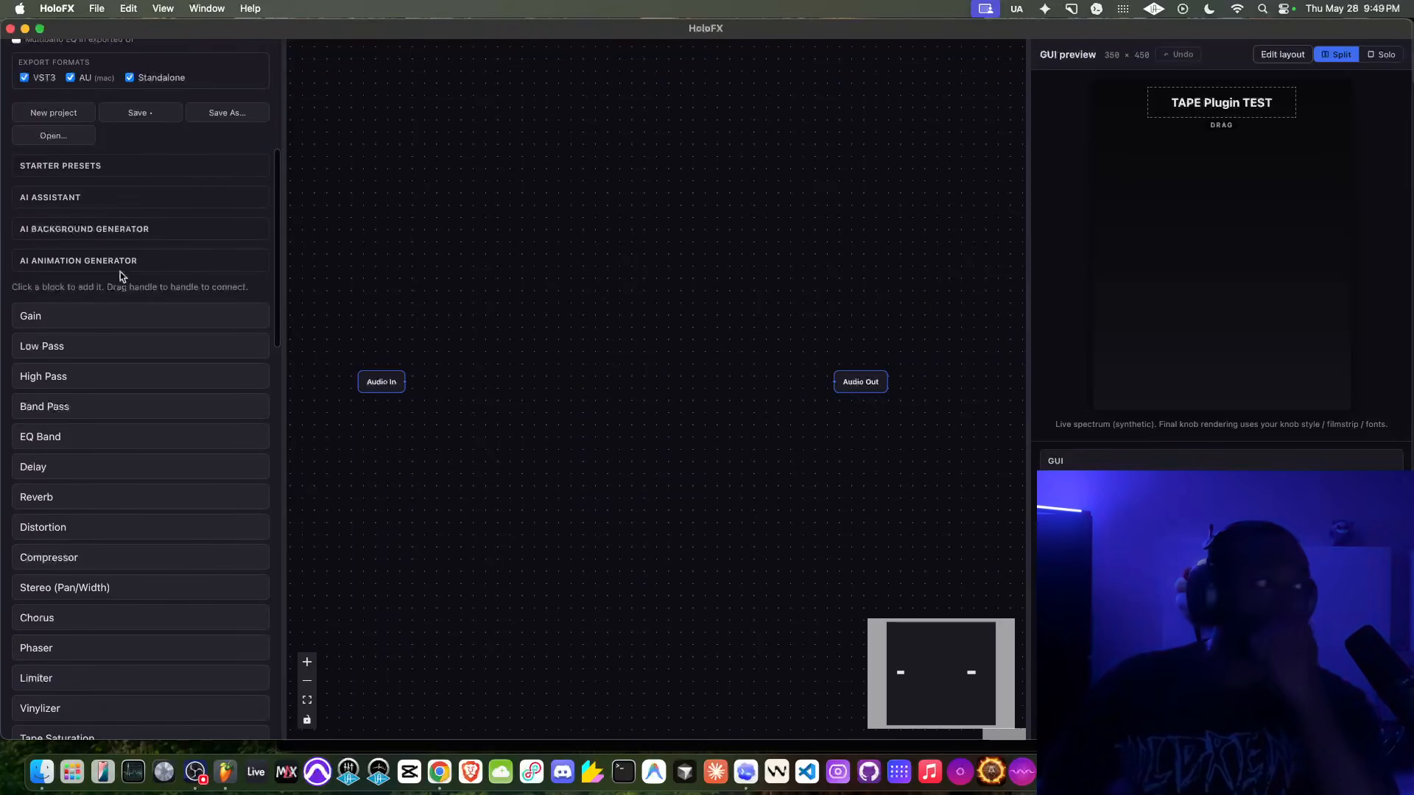
pyautogui.scroll(-5, 121, 277)
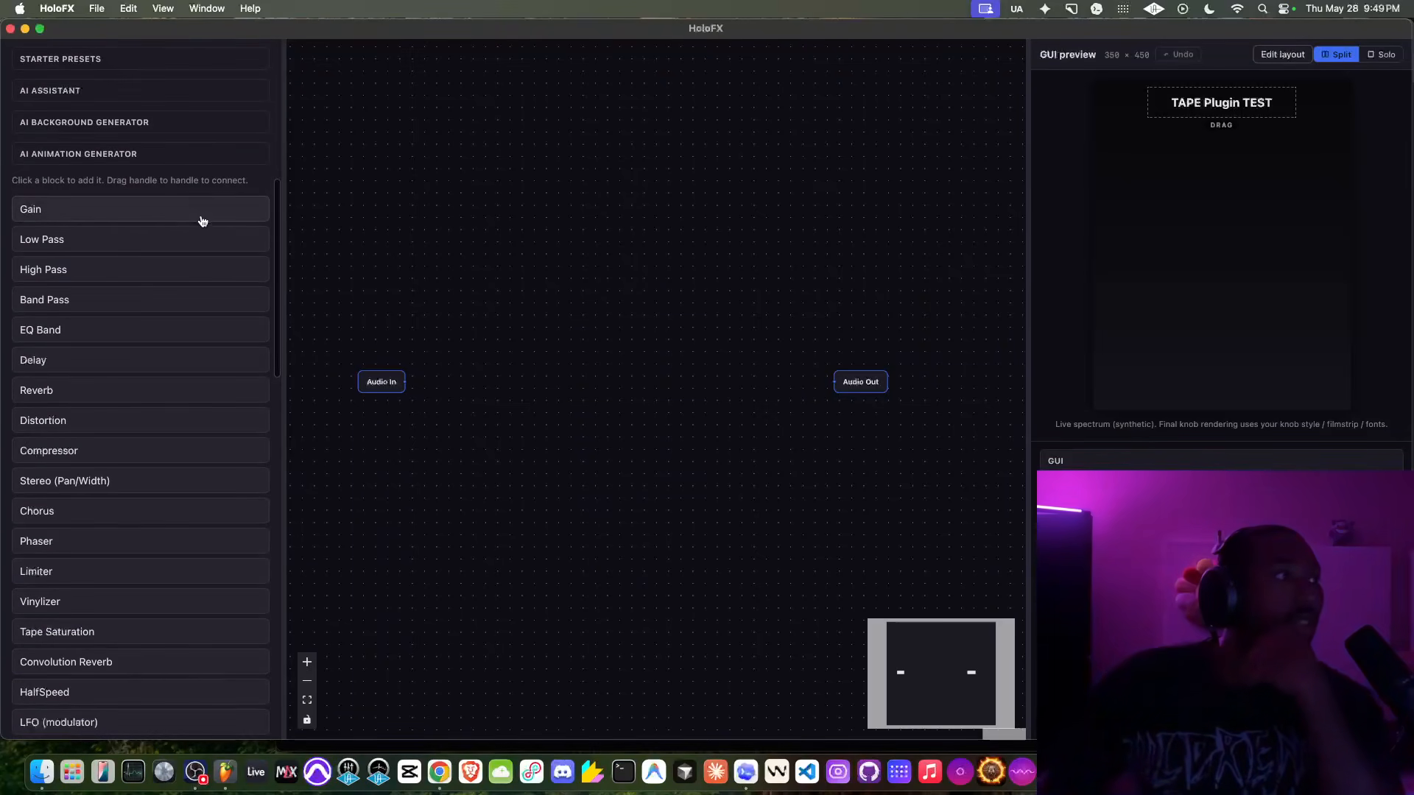
# Add a Gain block to the canvas and arrange it just after the Audio In block at the same height.
pyautogui.click(114, 211)
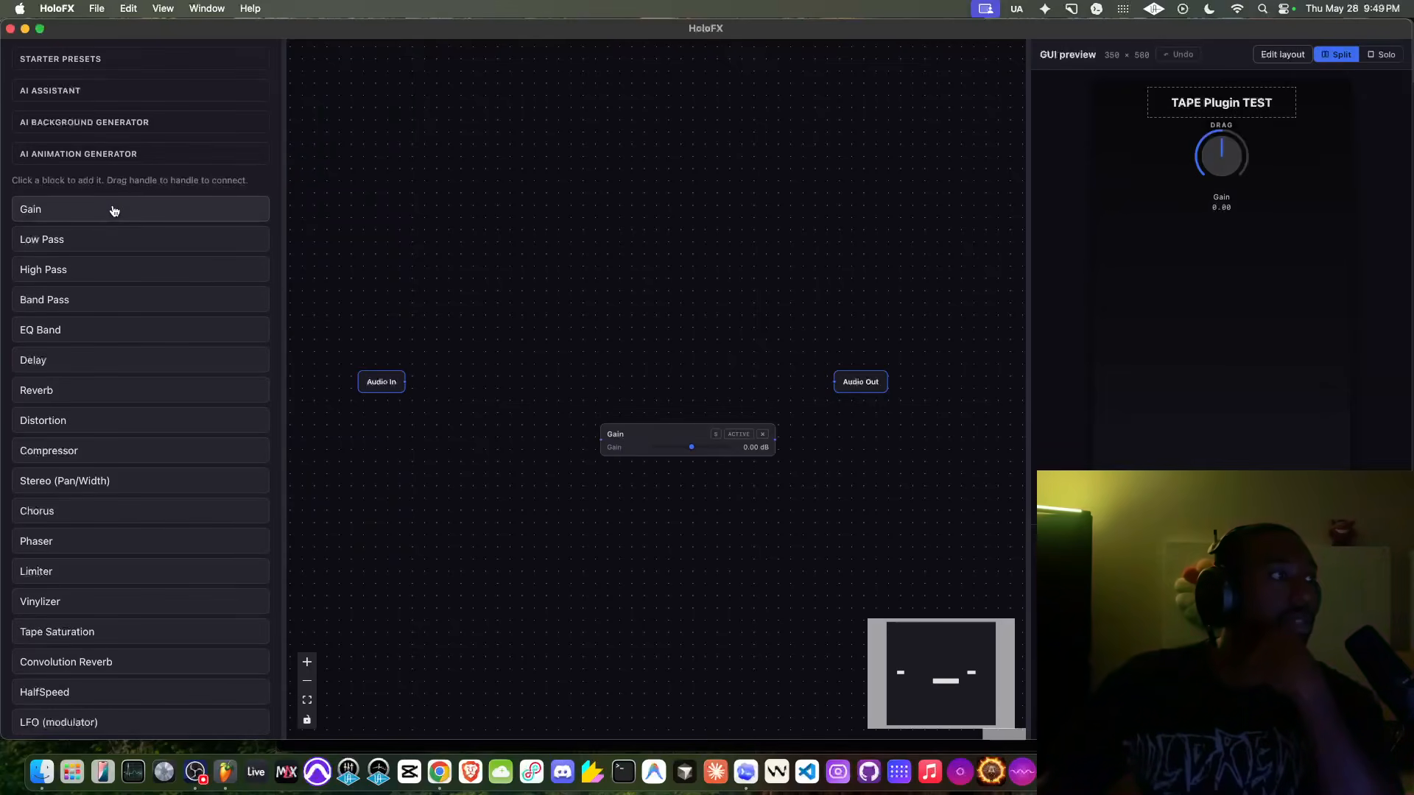
pyautogui.moveTo(632, 436); pyautogui.dragTo(437, 305)
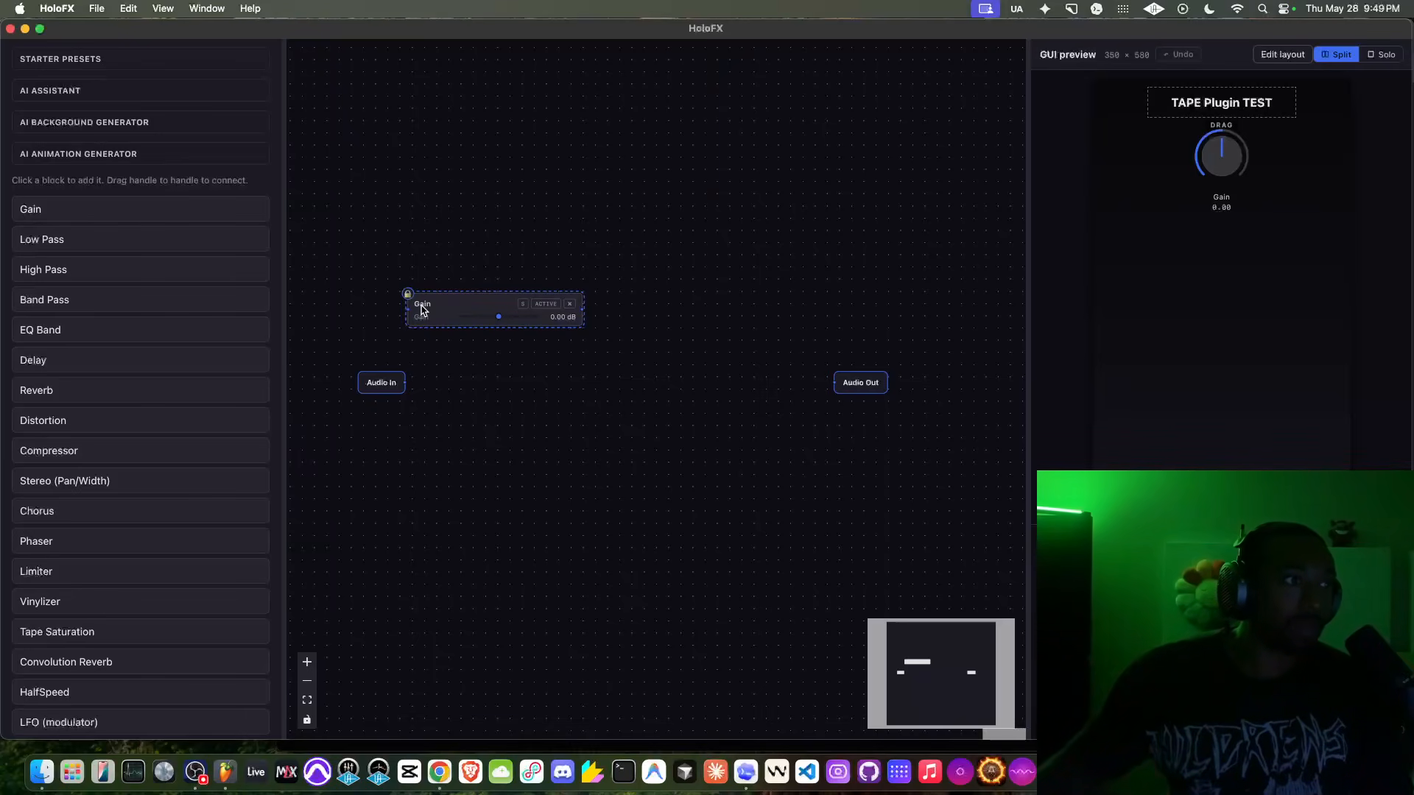
pyautogui.moveTo(422, 305); pyautogui.dragTo(424, 303)
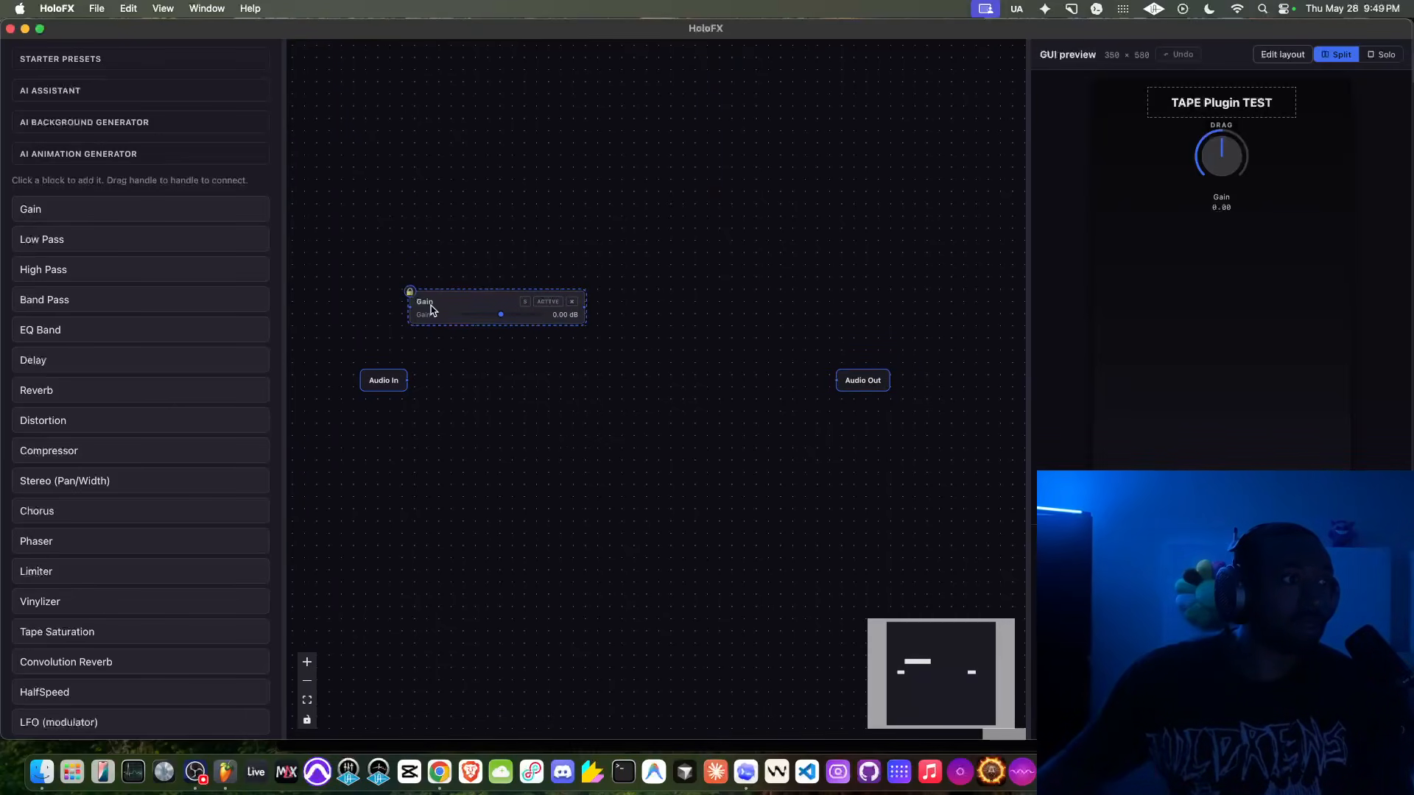
pyautogui.moveTo(404, 380); pyautogui.dragTo(370, 306)
pyautogui.scroll(5, 367, 304)
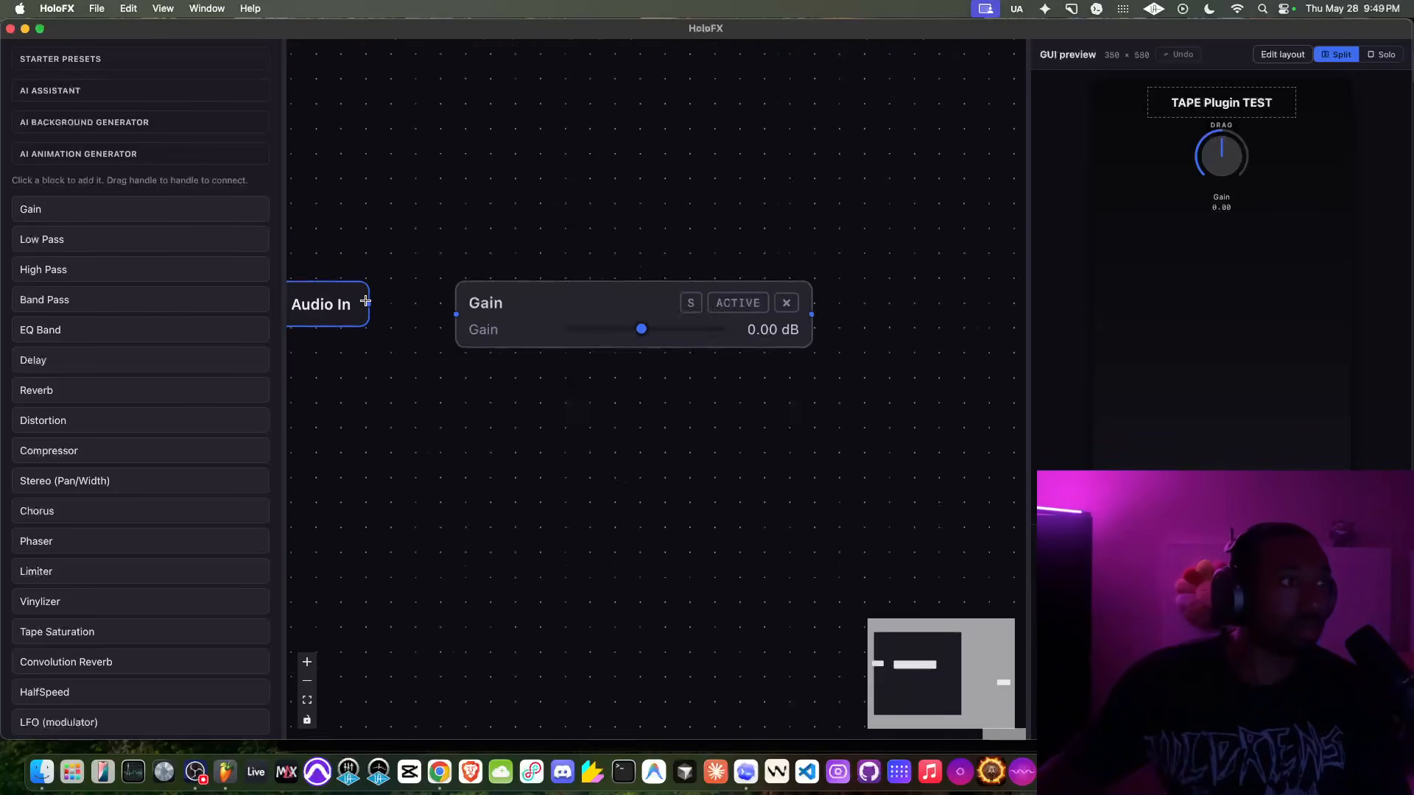
pyautogui.scroll(-4, 366, 302)
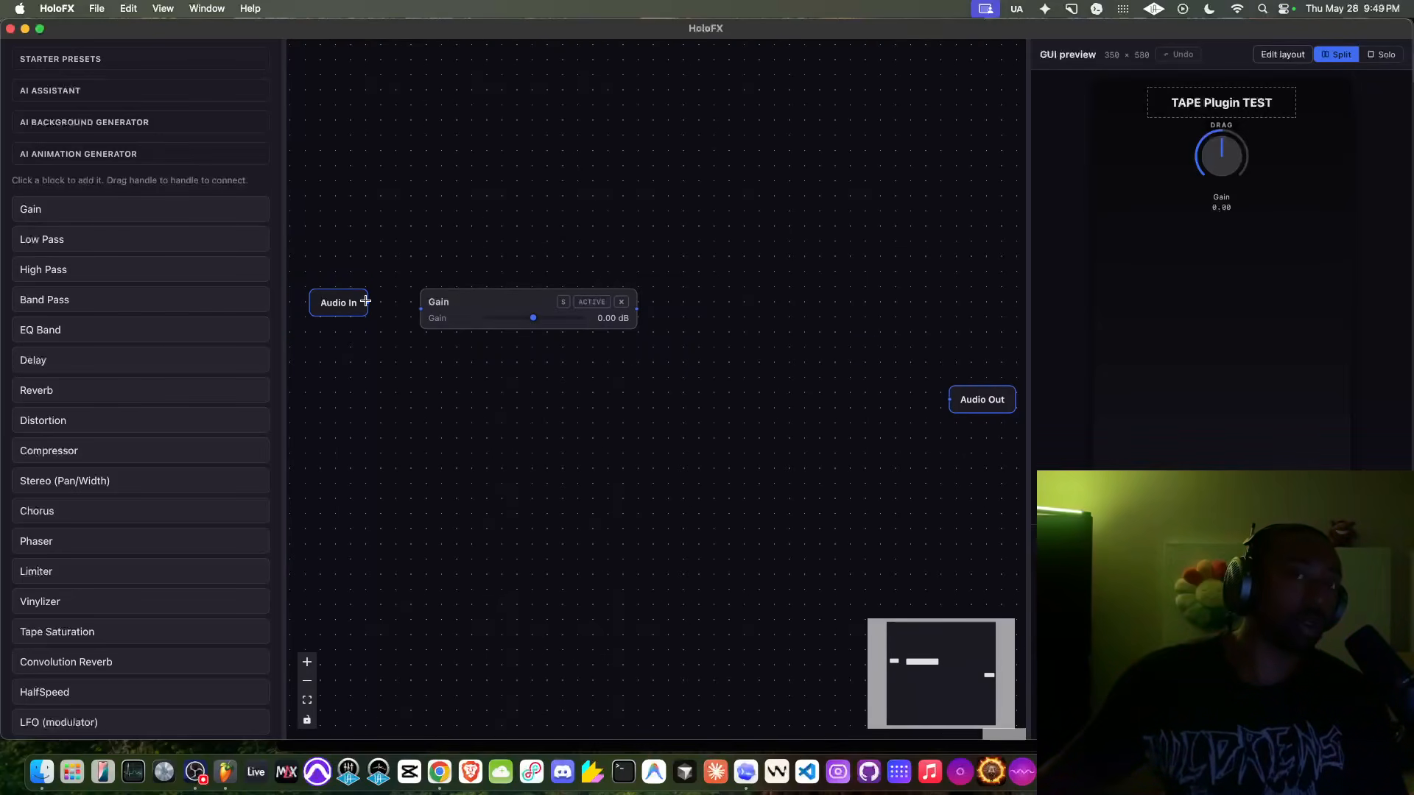
# Connect the Audio In block to the Gain block and place Gain above Audio In.
pyautogui.moveTo(366, 301); pyautogui.dragTo(406, 171)
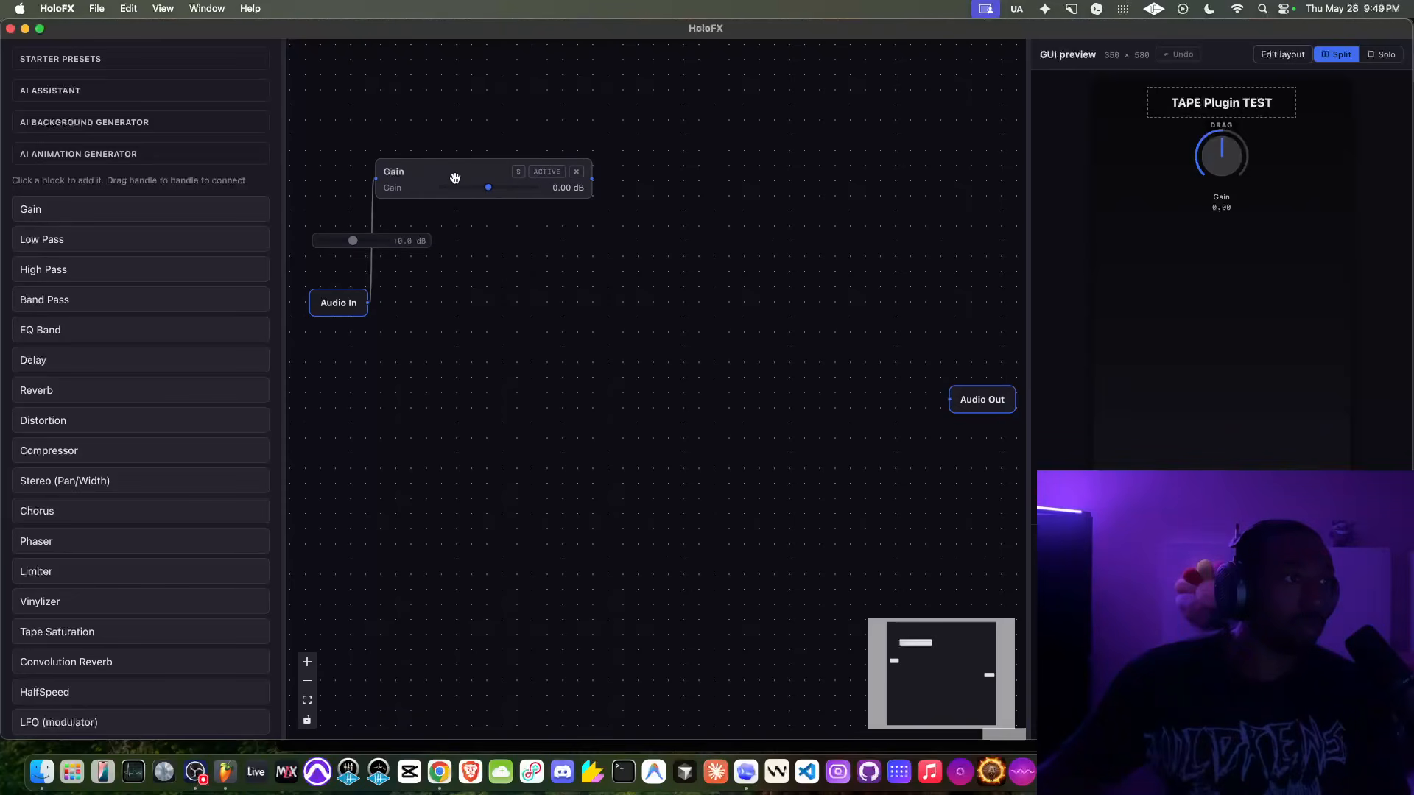
pyautogui.rightClick(390, 173)
pyautogui.click(412, 161)
pyautogui.click(376, 159)
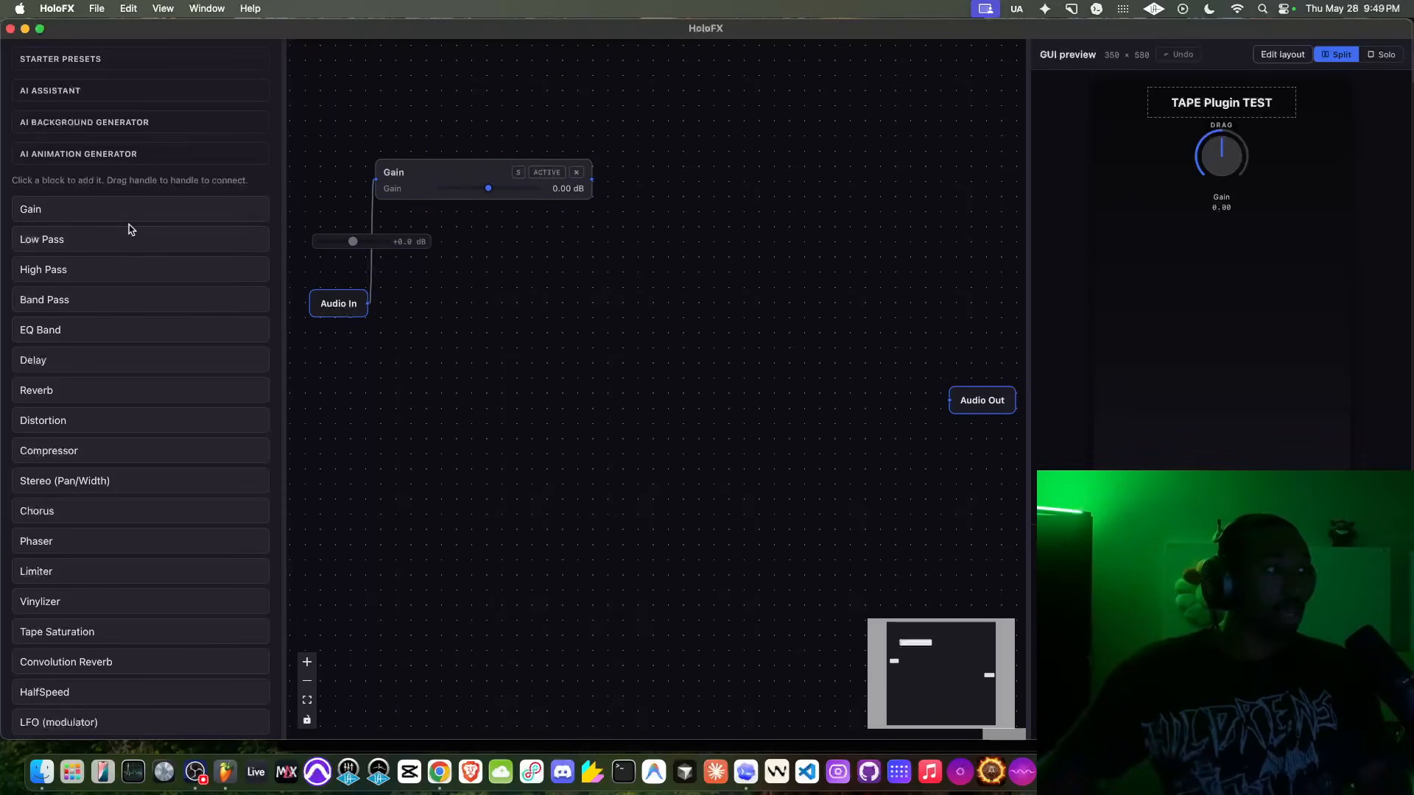
pyautogui.moveTo(618, 301); pyautogui.dragTo(616, 301)
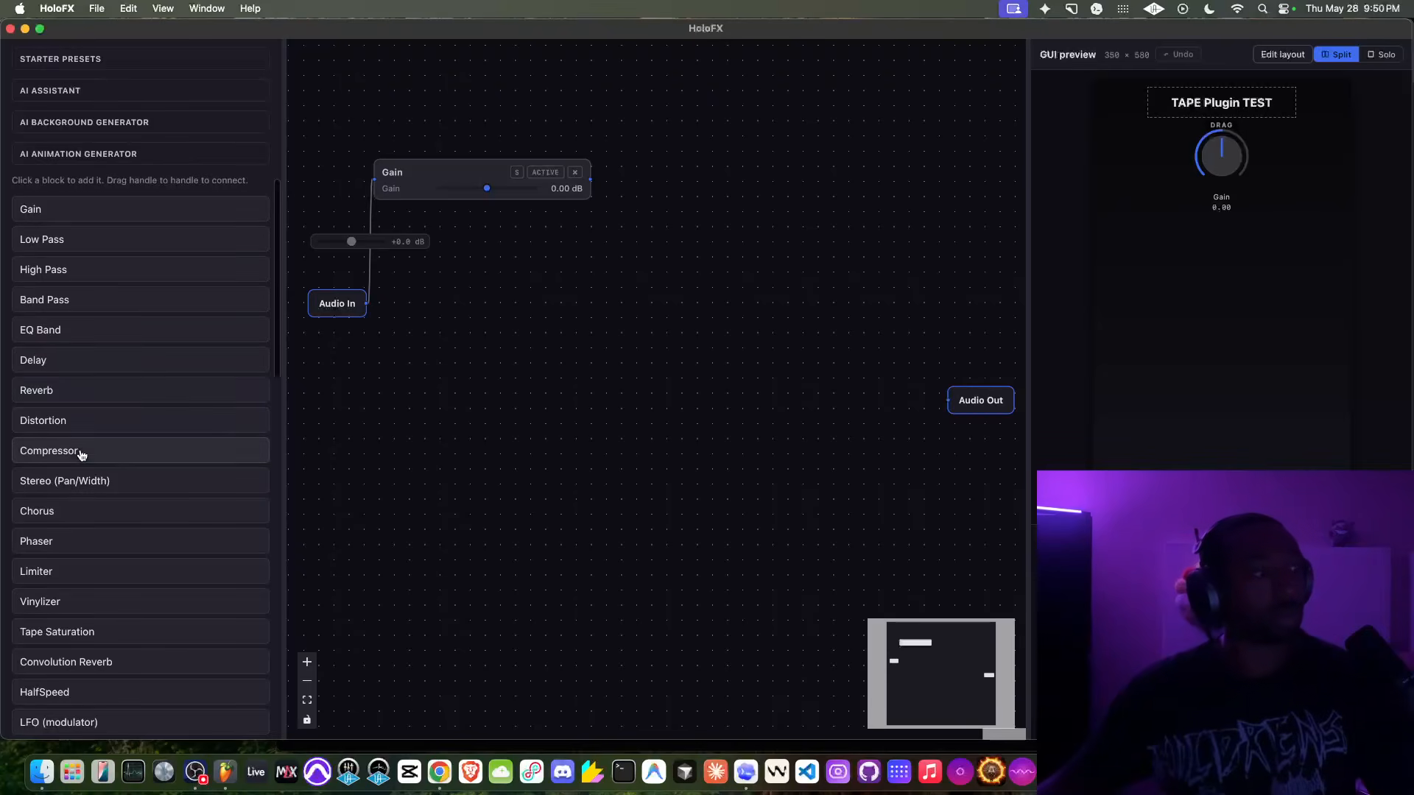
# Add a Low Pass block beyond the Gain block and connect Audio In directly to it.
pyautogui.scroll(-5, 79, 451)
pyautogui.scroll(5, 81, 536)
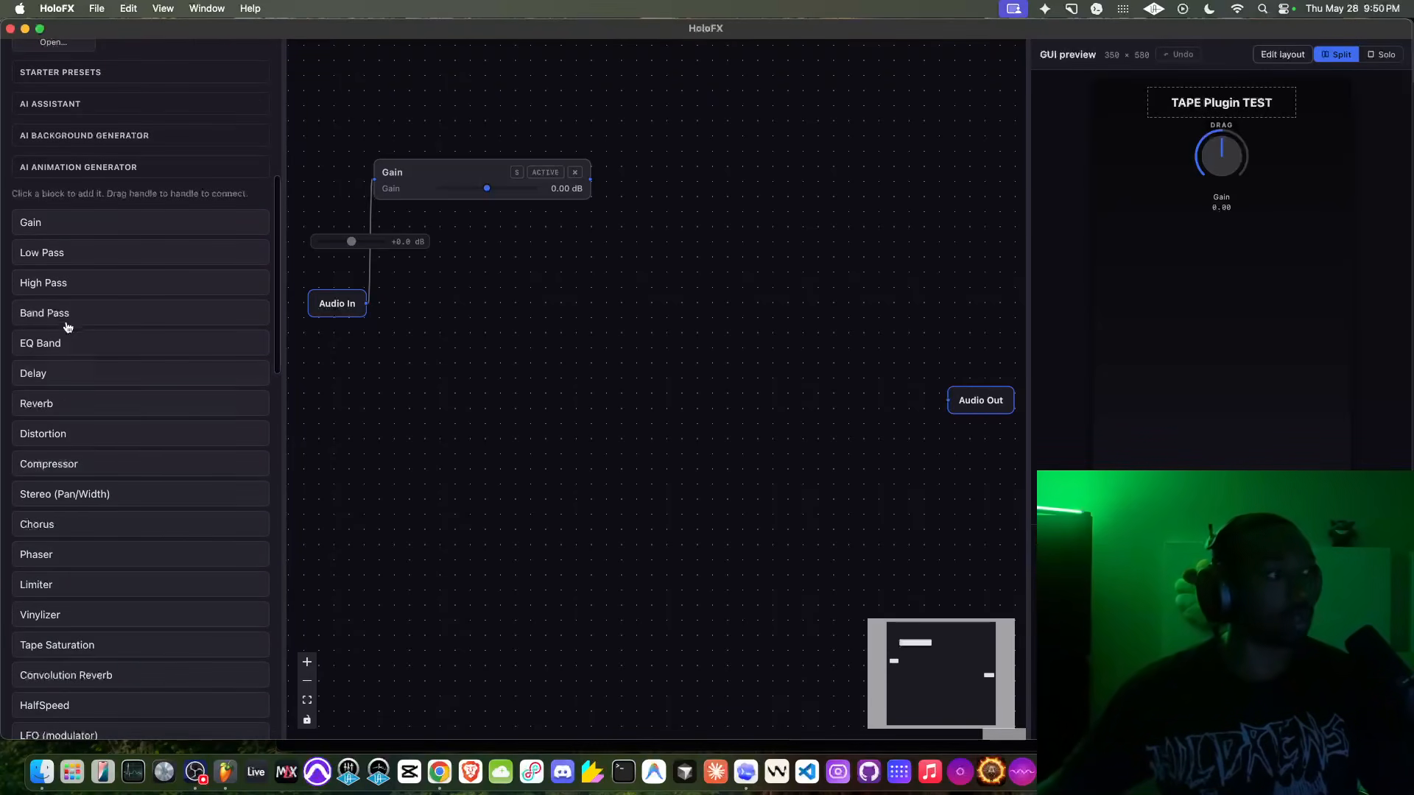
pyautogui.click(77, 259)
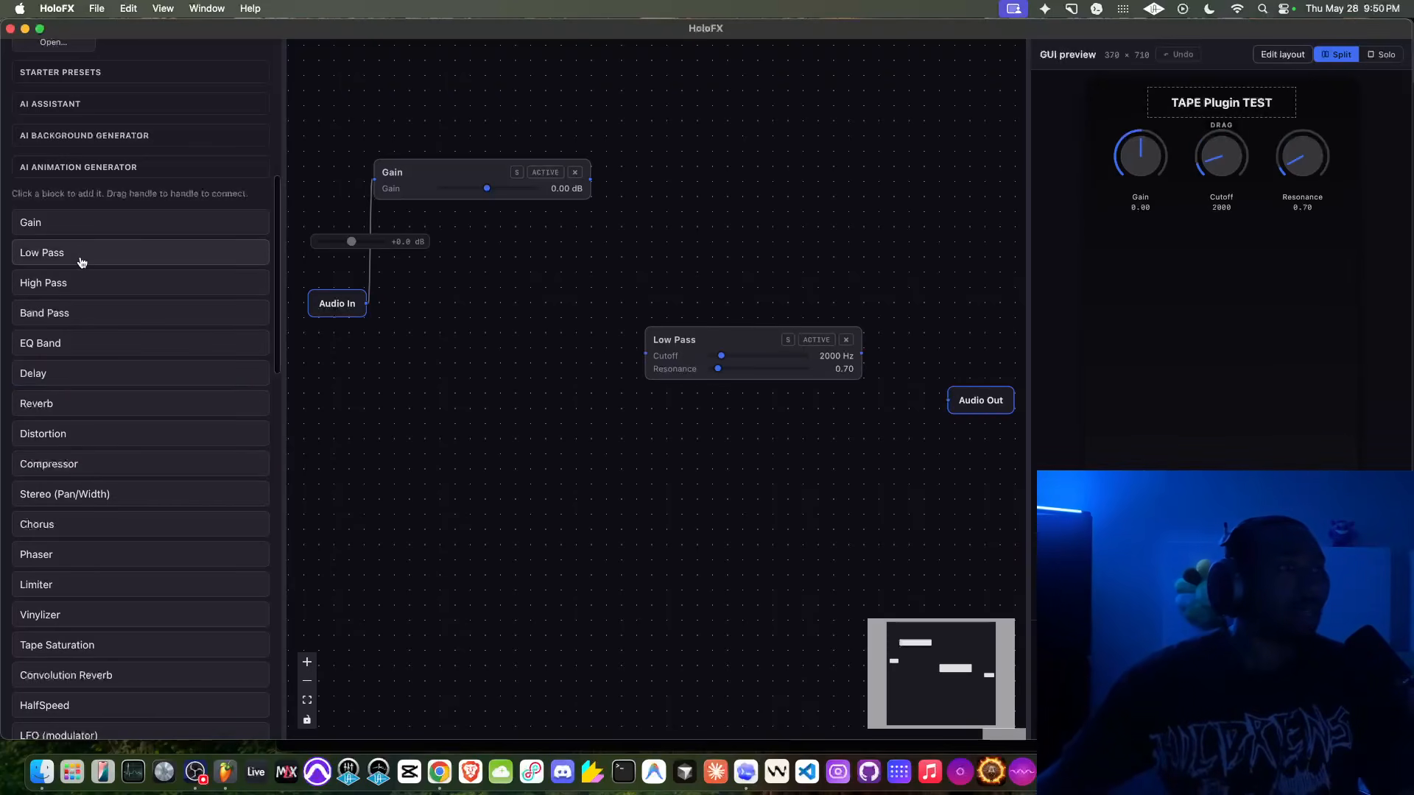
pyautogui.moveTo(675, 352); pyautogui.dragTo(619, 101)
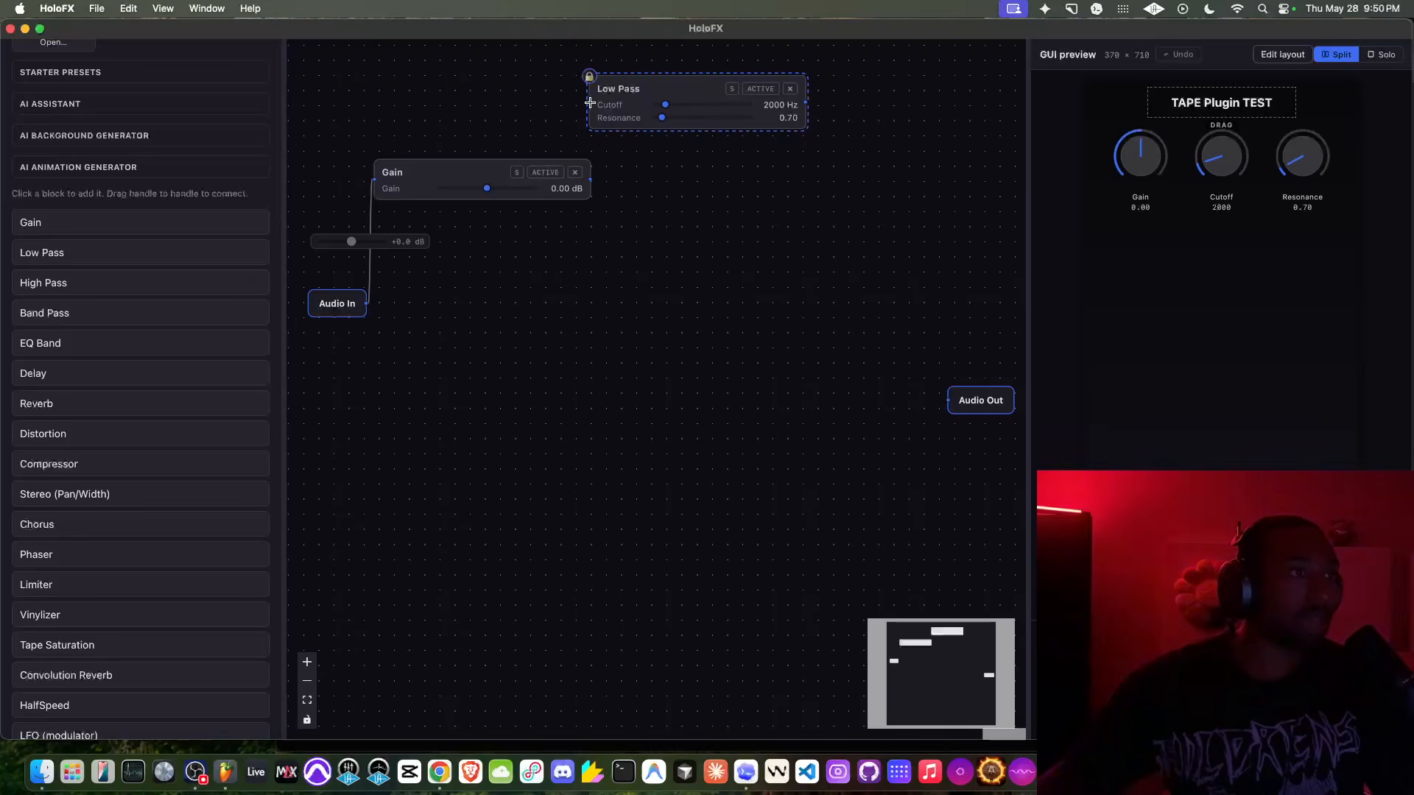
pyautogui.click(590, 102)
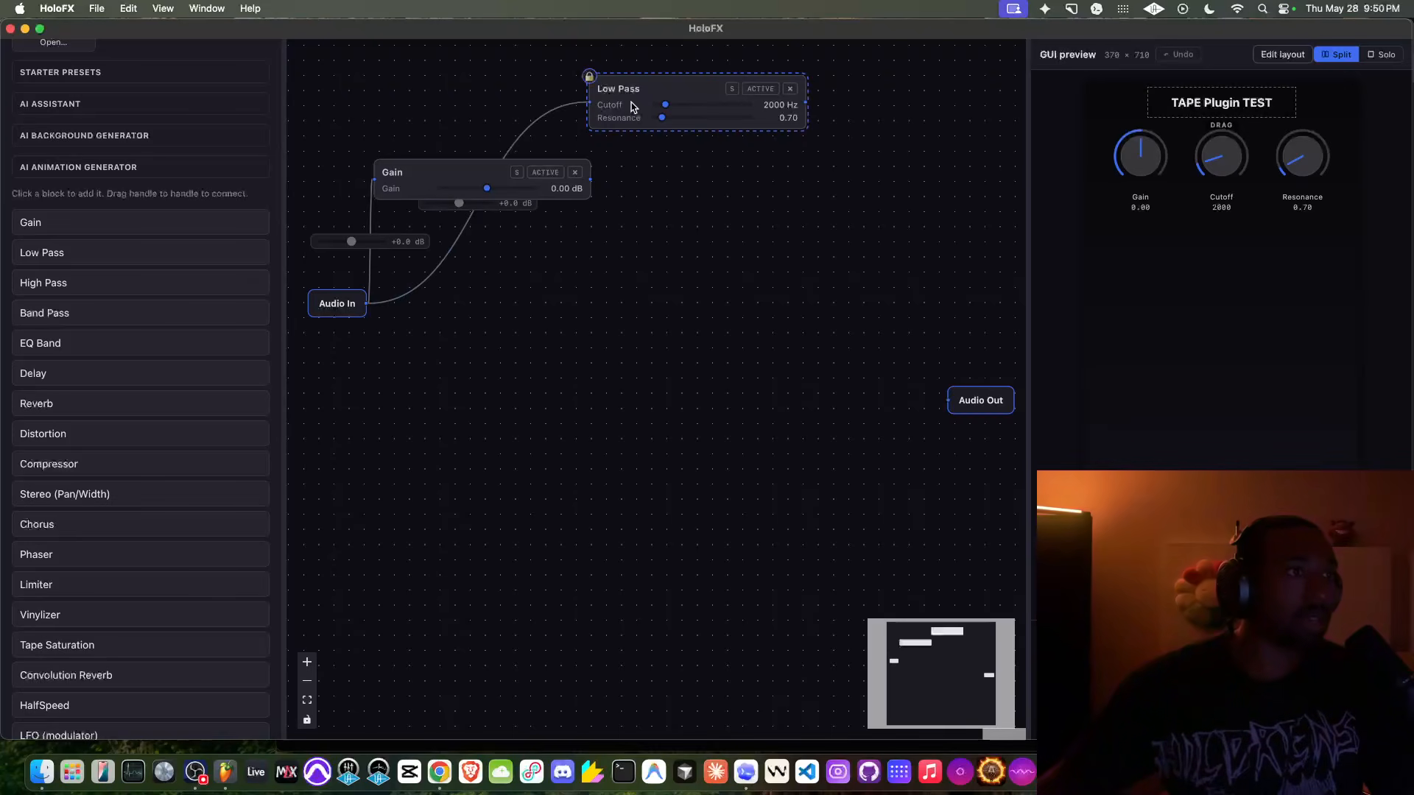
# Try to remove the connection between Audio In and Low Pass, and delete the Low Pass block.
pyautogui.rightClick(588, 104)
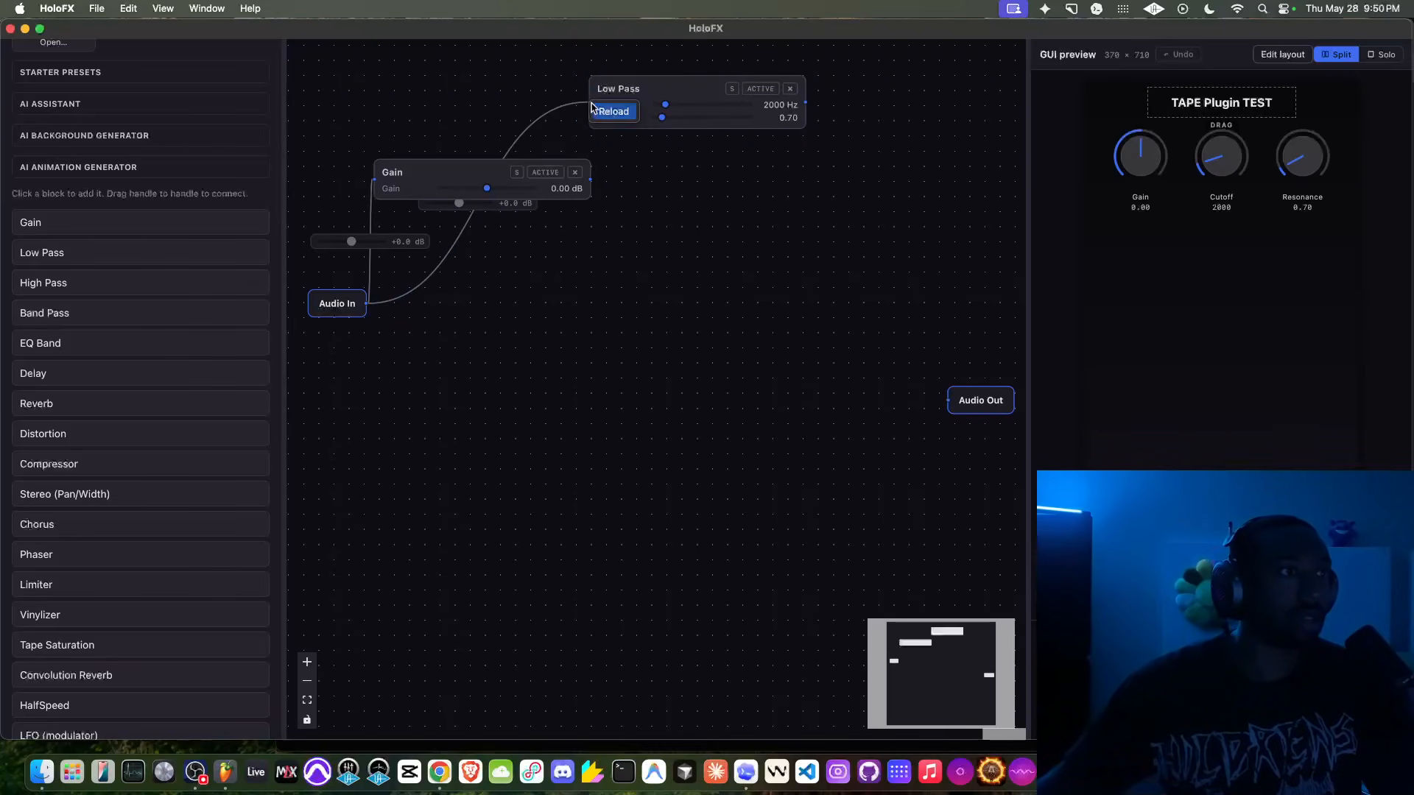
pyautogui.click(591, 108)
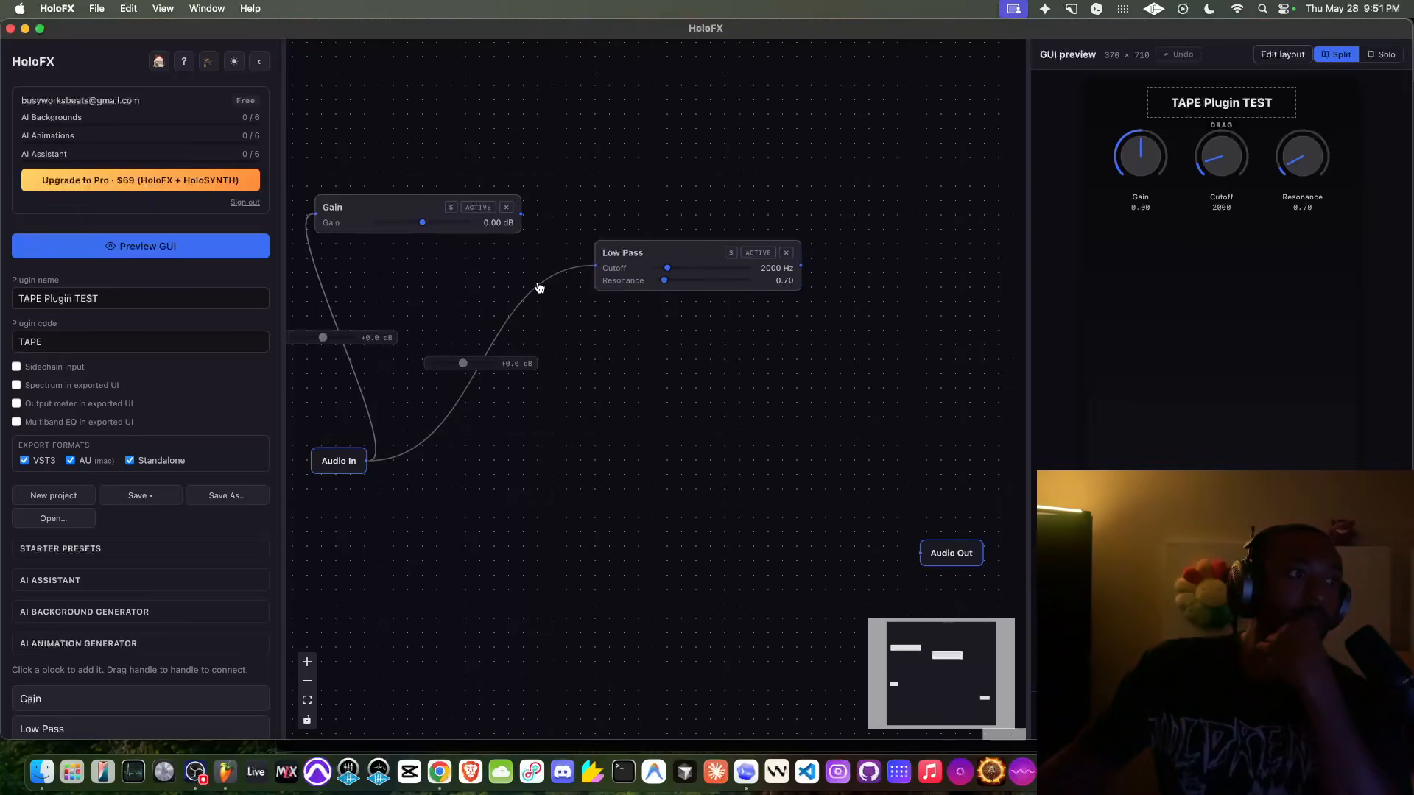
pyautogui.click(567, 275)
pyautogui.doubleClick(569, 275)
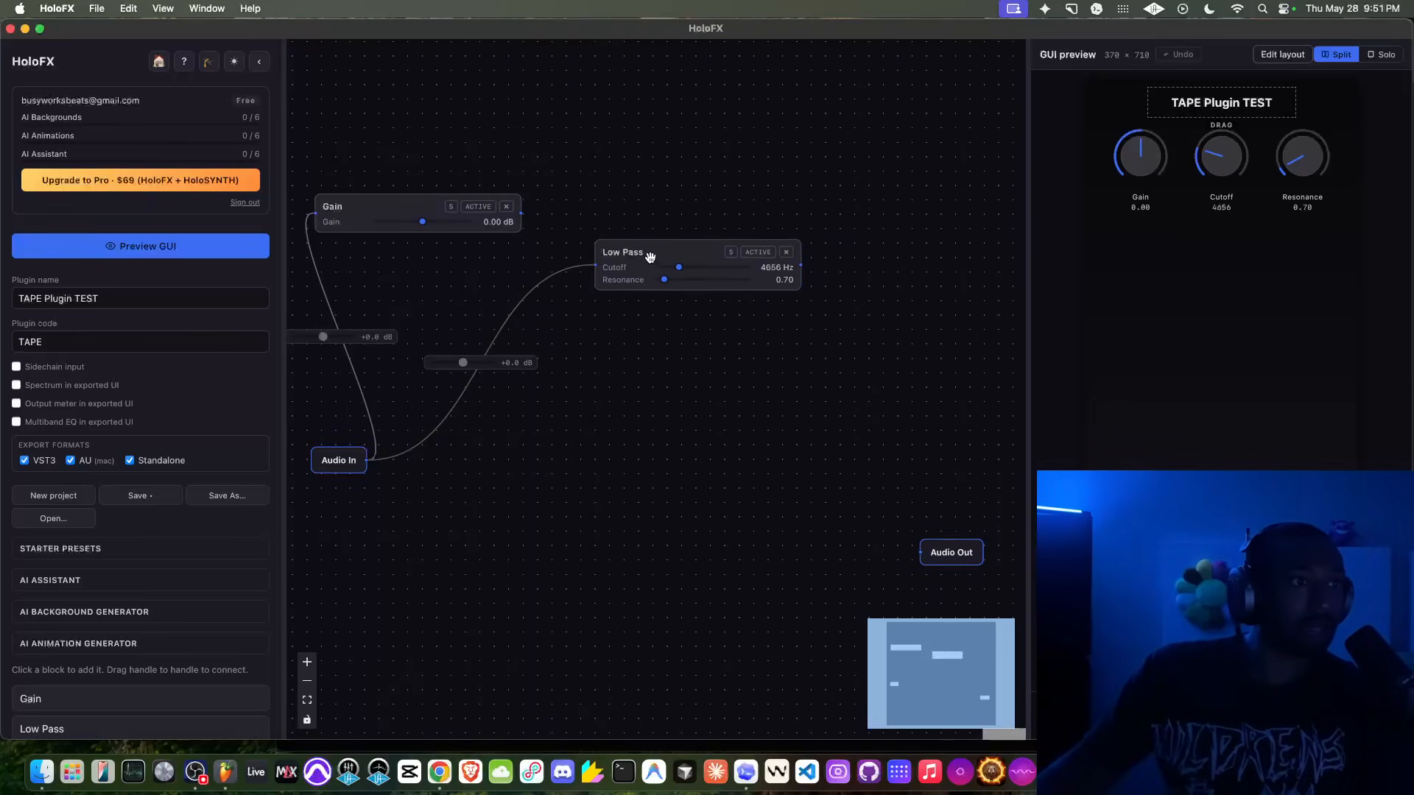
pyautogui.click(786, 252)
pyautogui.click(789, 408)
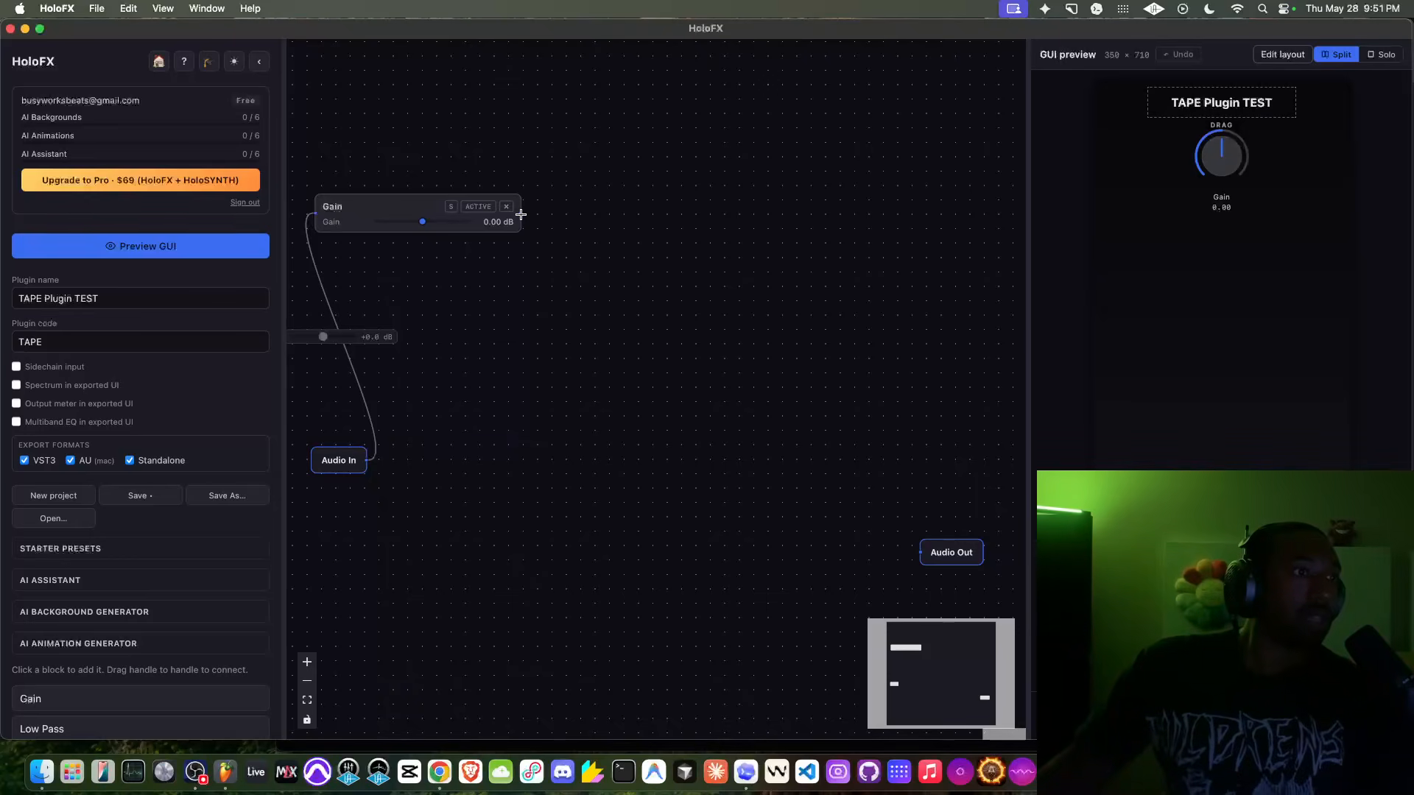
# Add a Low Pass block, connect Gain's output to it and place it above the Gain block.
pyautogui.scroll(-6, 182, 285)
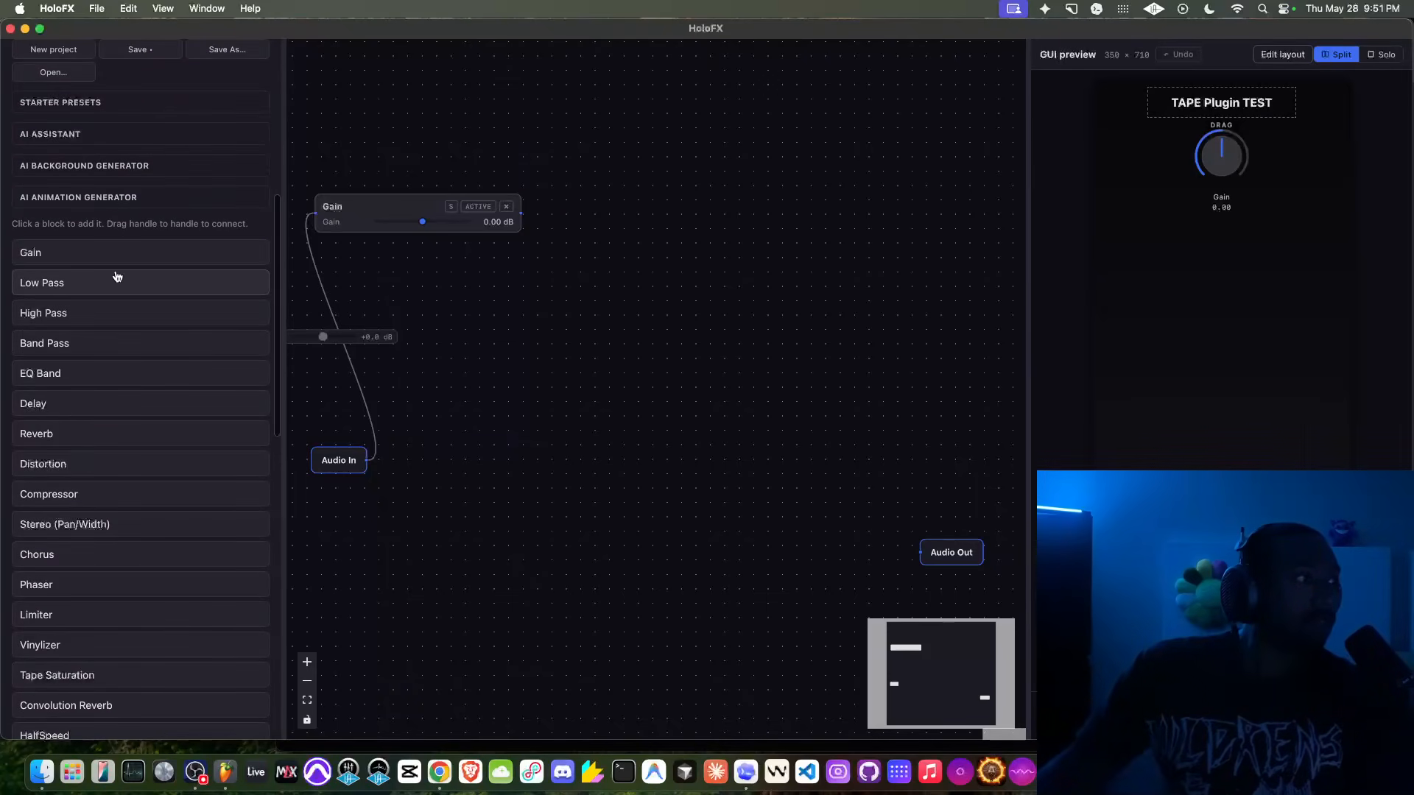
pyautogui.click(154, 287)
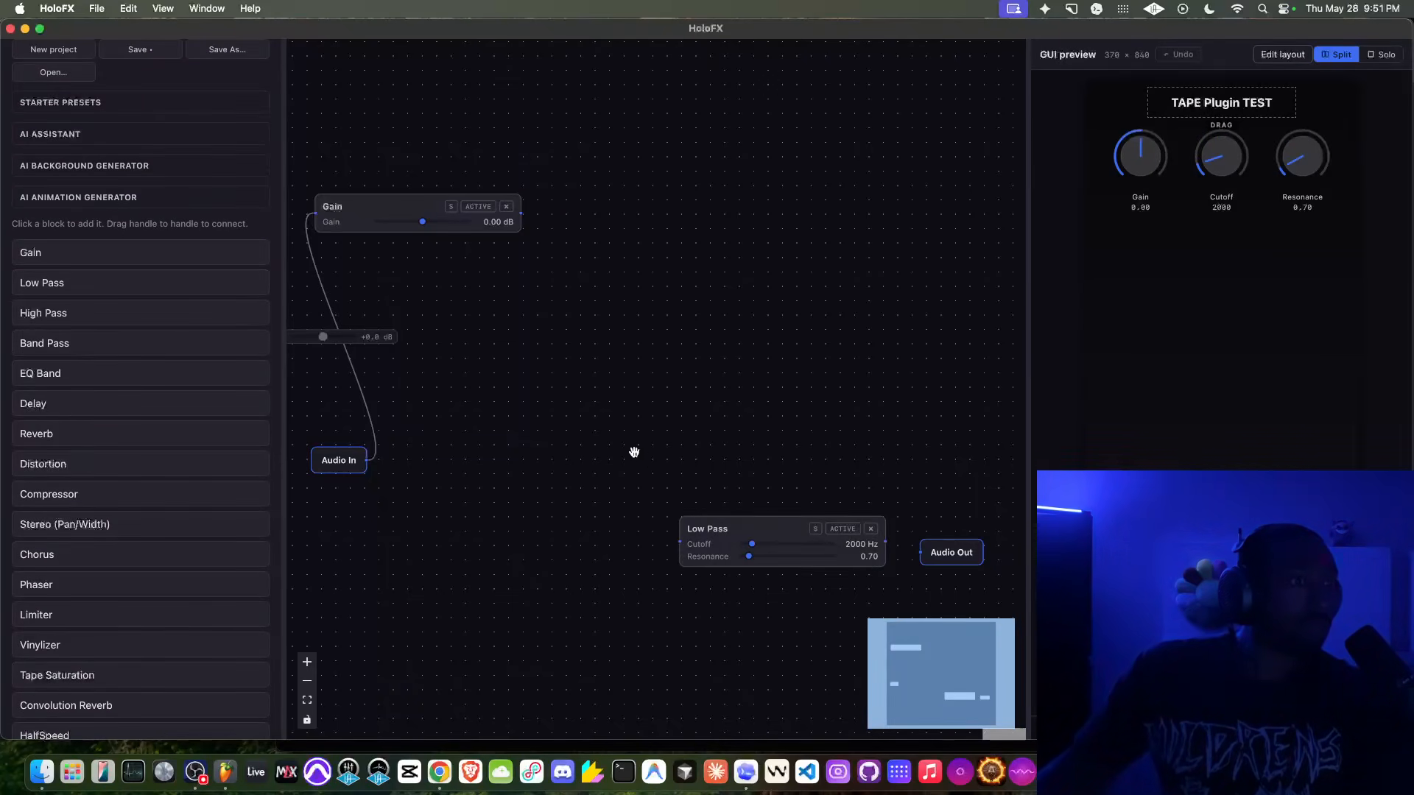
pyautogui.moveTo(729, 530); pyautogui.dragTo(634, 167)
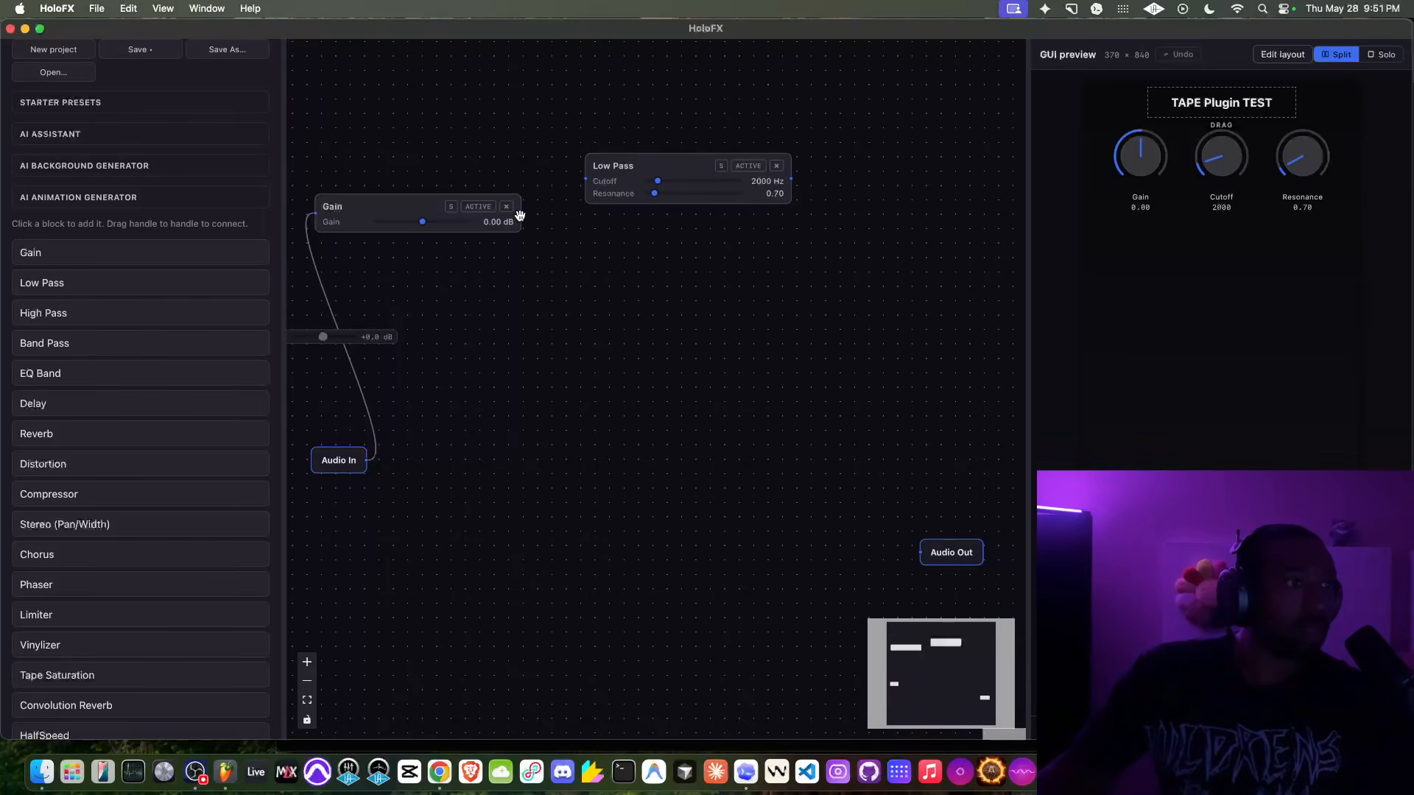
pyautogui.moveTo(521, 213); pyautogui.dragTo(582, 92)
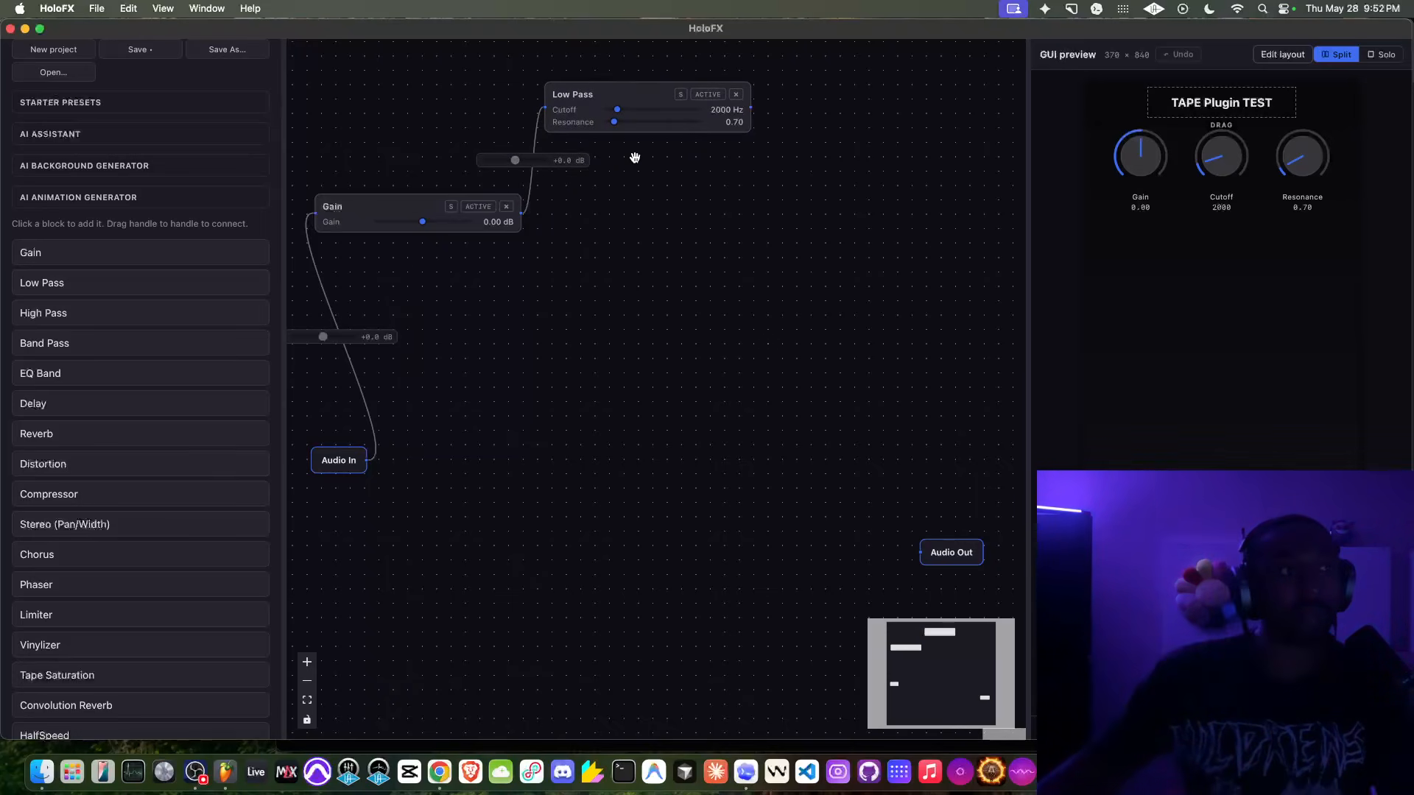
pyautogui.scroll(-3, 600, 199)
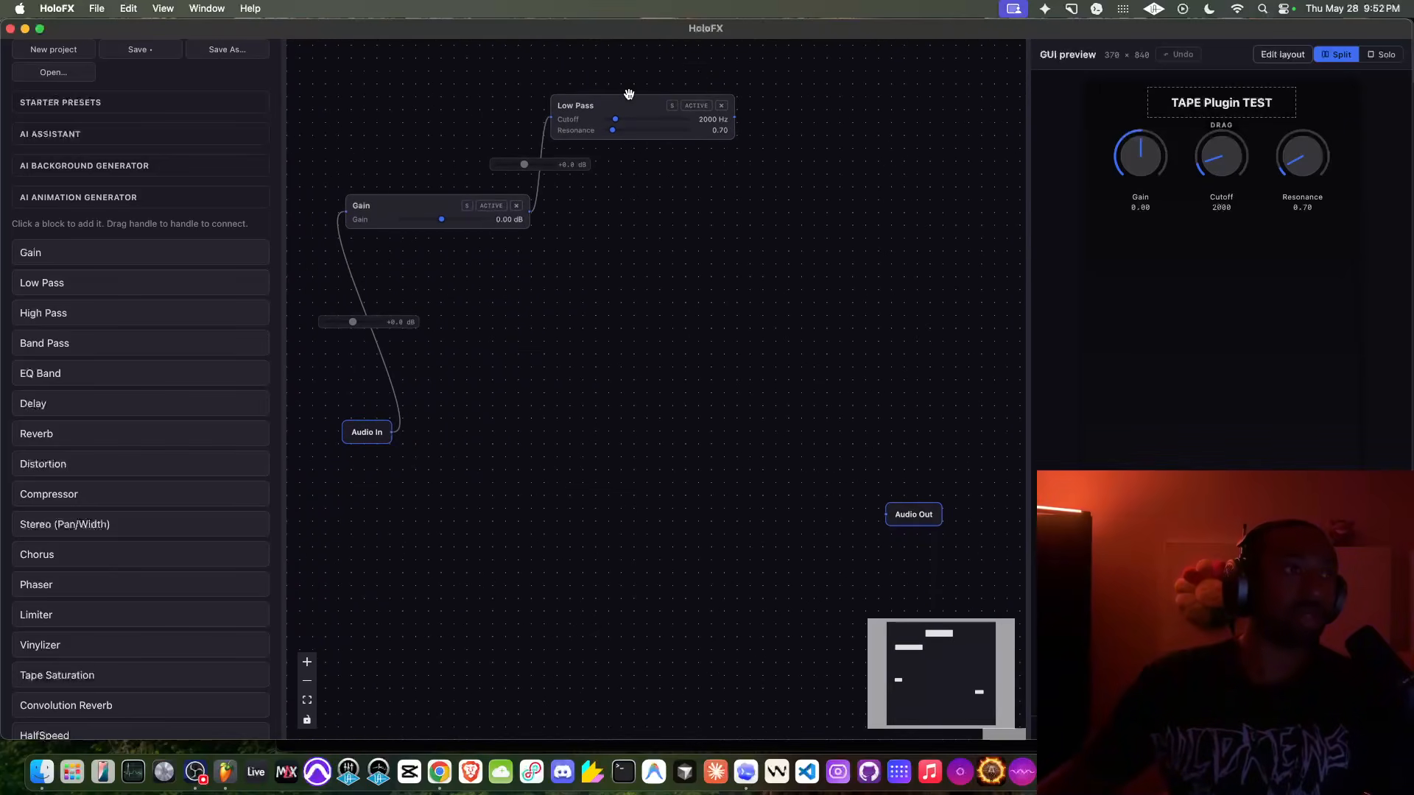
pyautogui.moveTo(611, 104); pyautogui.dragTo(549, 98)
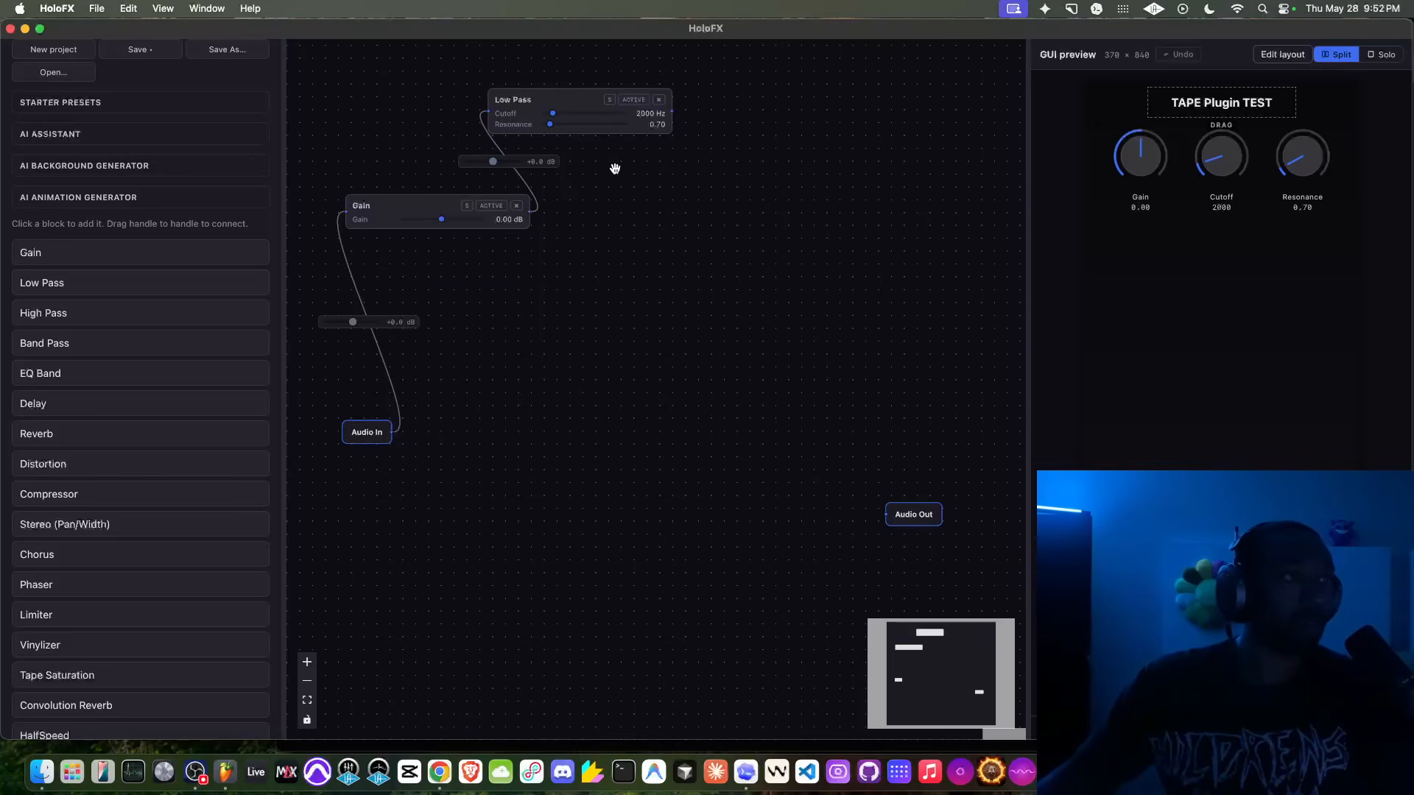
# Add a Tape Saturation block, place it above the Low Pass block and connect Low Pass's output to it.
pyautogui.scroll(-5, 85, 514)
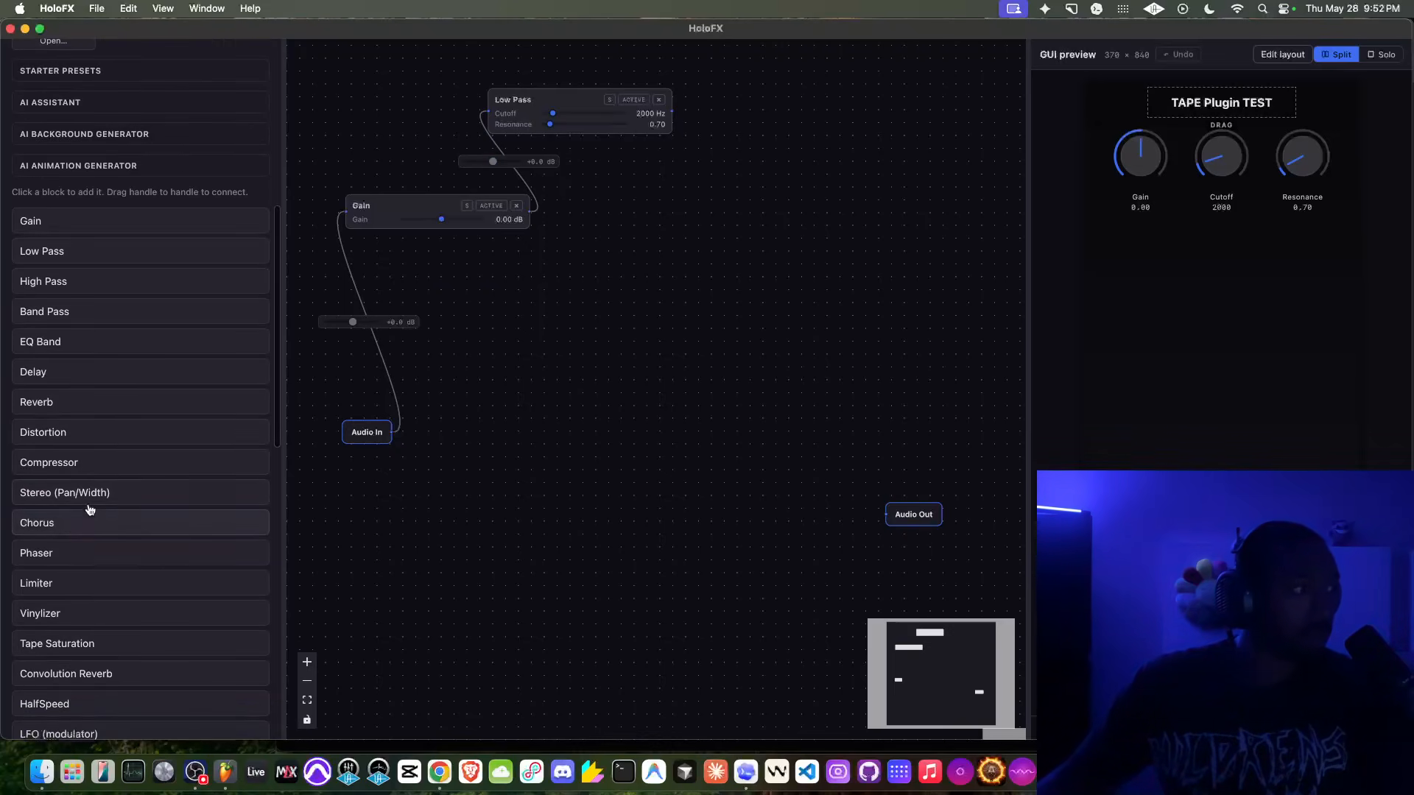
pyautogui.click(83, 434)
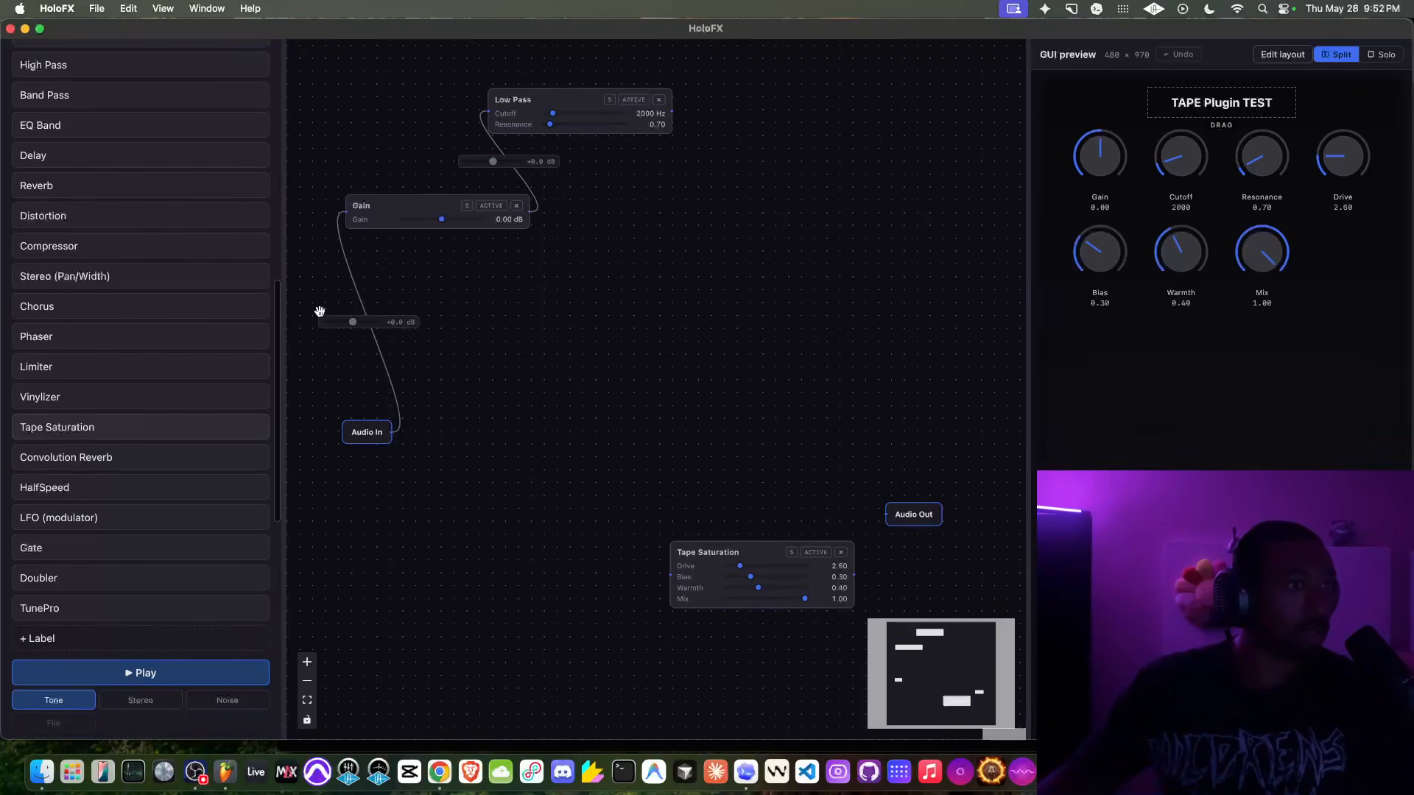
pyautogui.moveTo(678, 560); pyautogui.dragTo(675, 94)
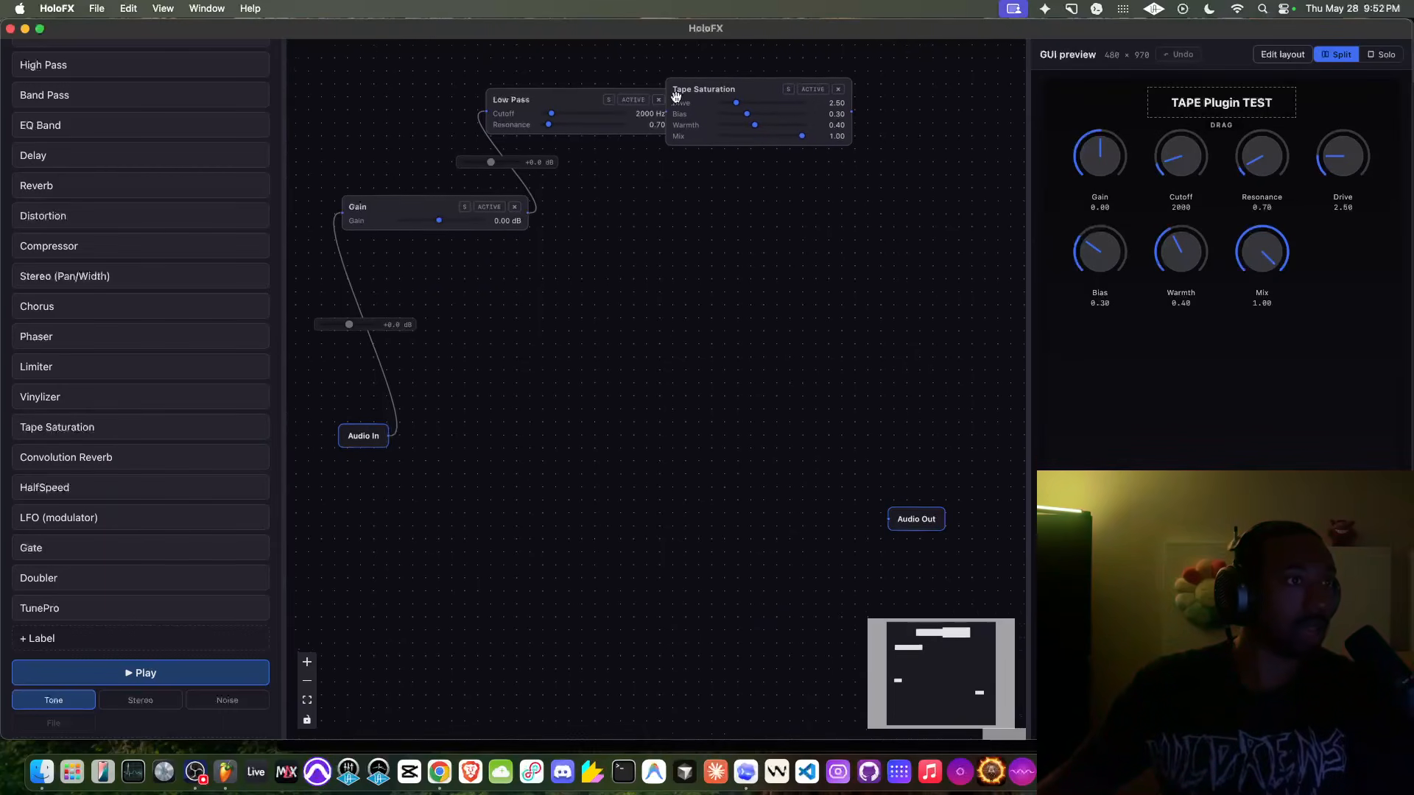
pyautogui.scroll(3, 675, 94)
pyautogui.scroll(-3, 677, 77)
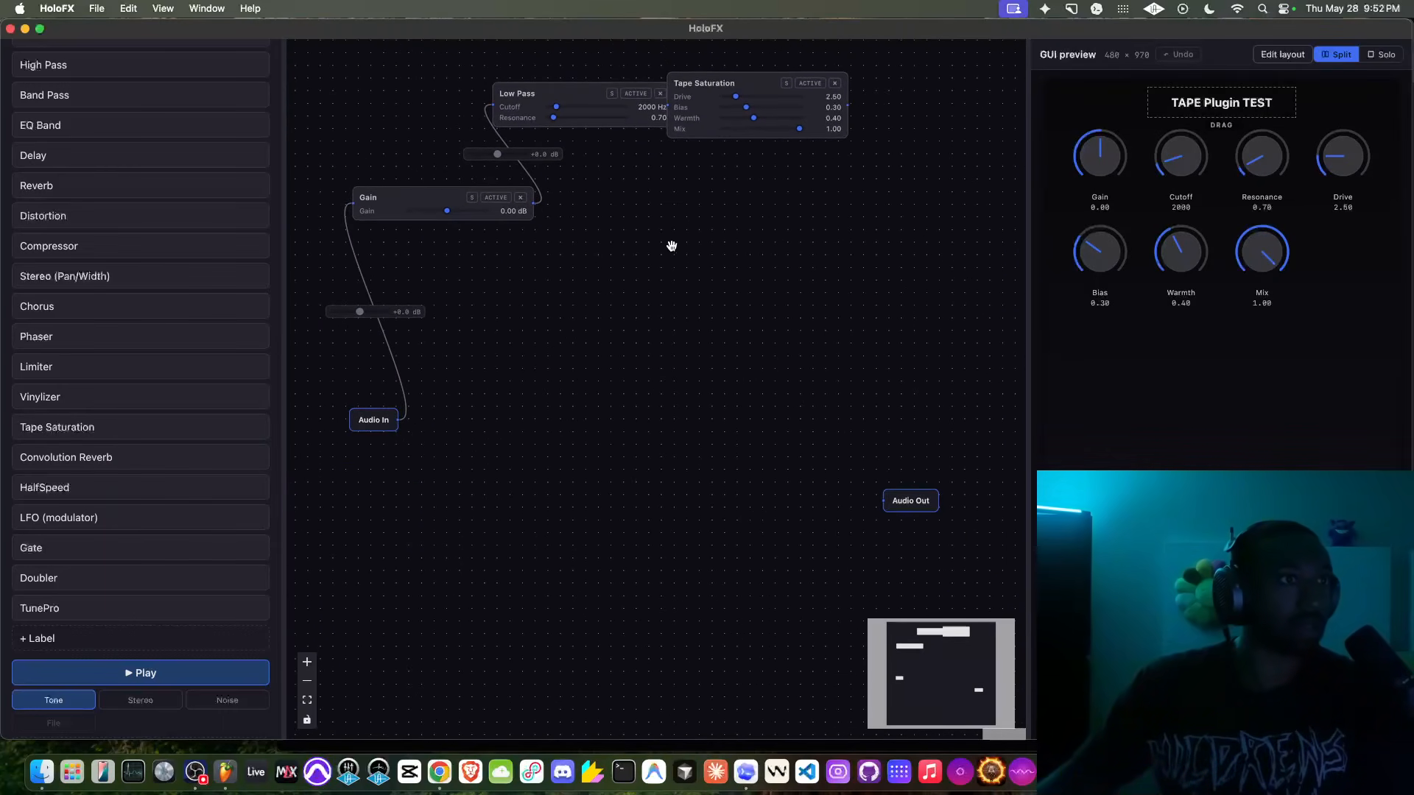
pyautogui.moveTo(671, 260); pyautogui.dragTo(673, 348)
pyautogui.moveTo(689, 116); pyautogui.dragTo(661, 111)
pyautogui.moveTo(714, 183); pyautogui.dragTo(636, 110)
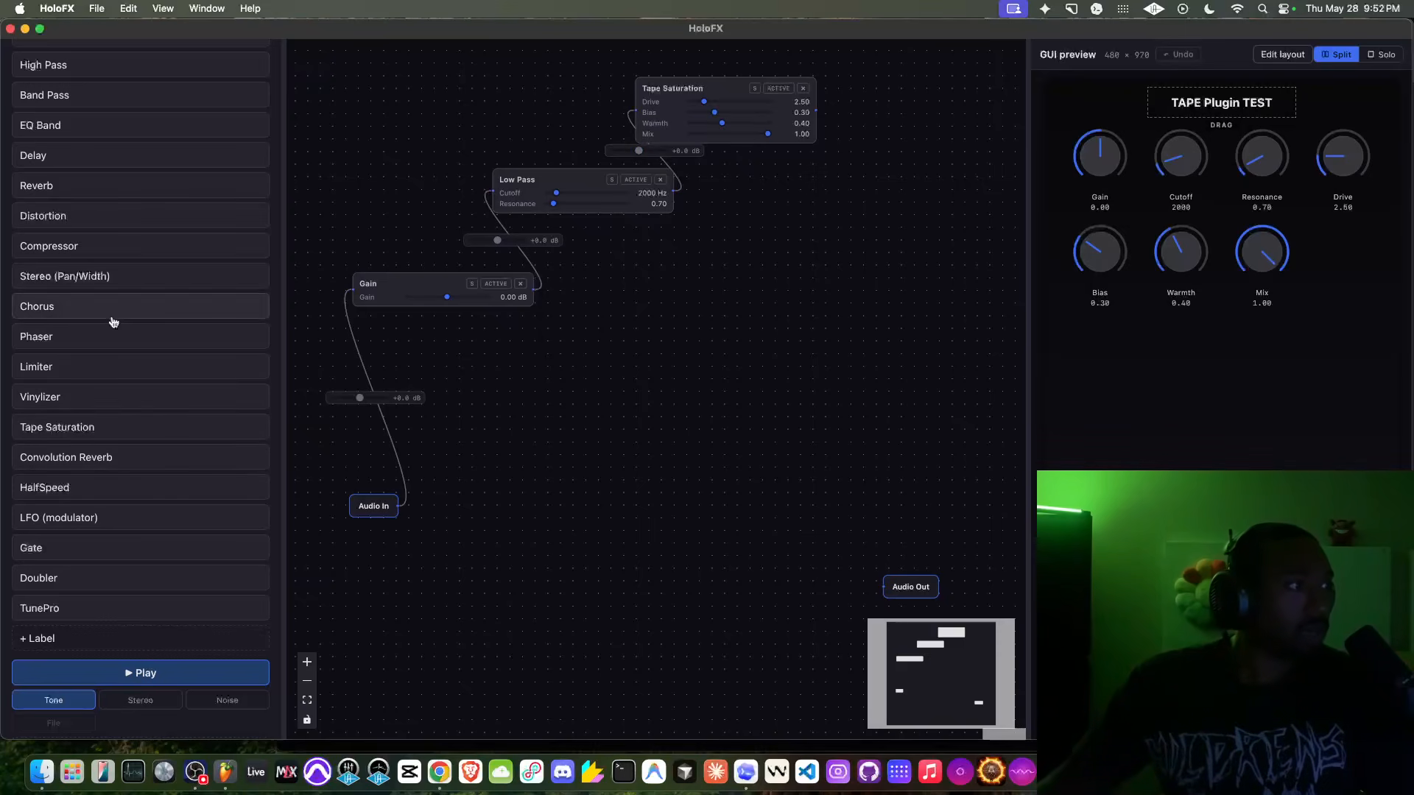
# Add a second Low Pass block just after and below Tape Saturation and connect Tape Saturation's output to it.
pyautogui.scroll(1, 91, 235)
pyautogui.scroll(5, 90, 236)
pyautogui.click(88, 190)
pyautogui.moveTo(597, 666); pyautogui.dragTo(823, 182)
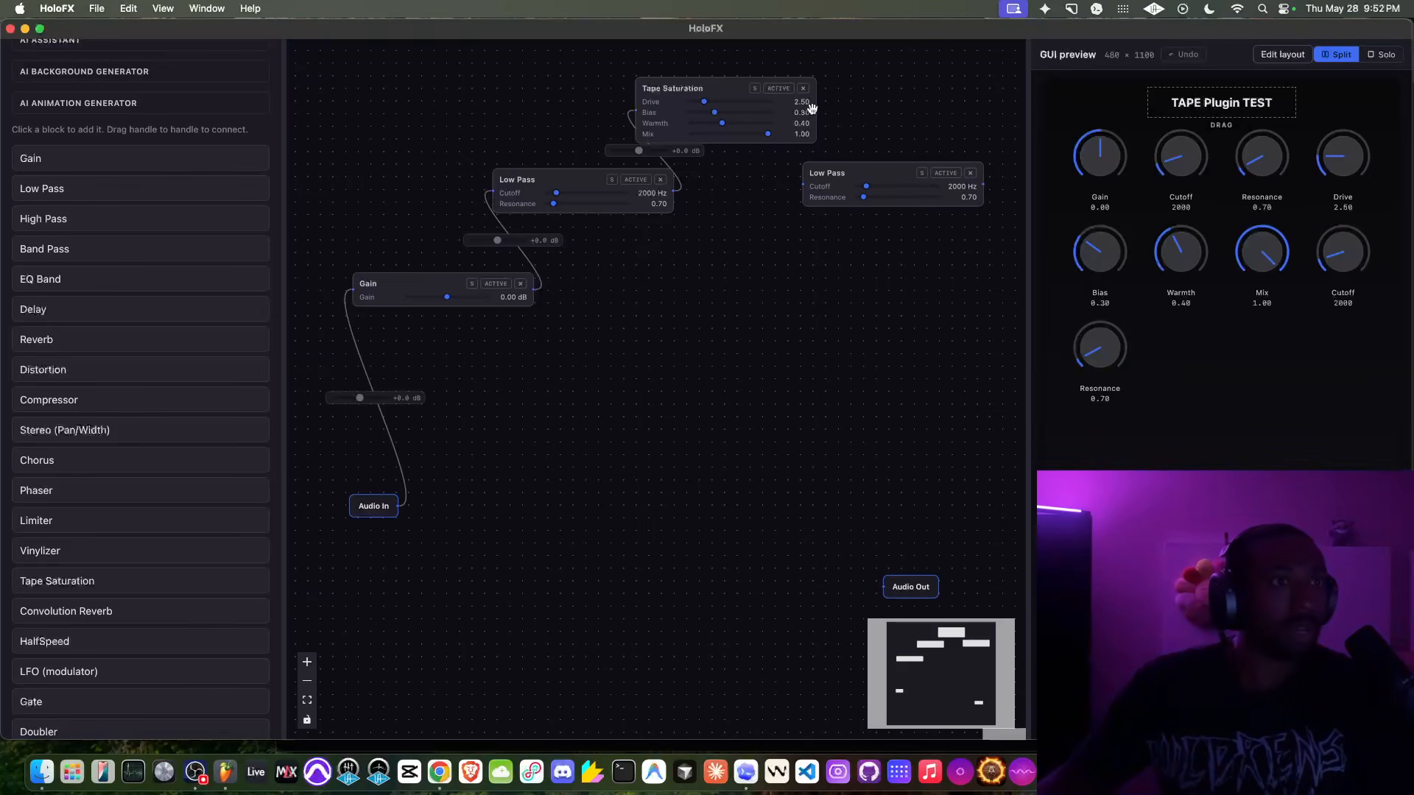
pyautogui.moveTo(816, 110); pyautogui.dragTo(873, 177)
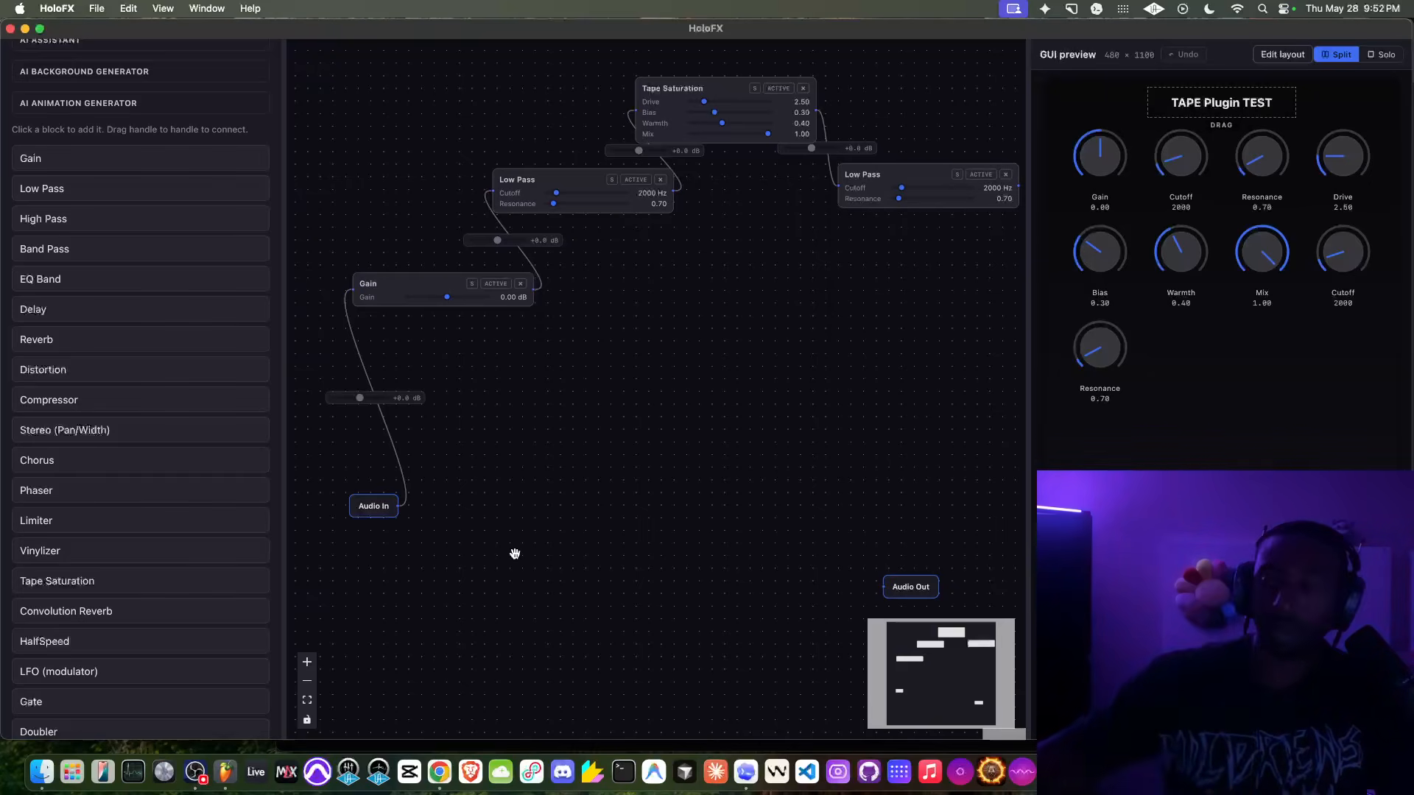
# Add a Compressor block below the second Low Pass block and connect that Low Pass's output to it.
pyautogui.scroll(-2, 560, 412)
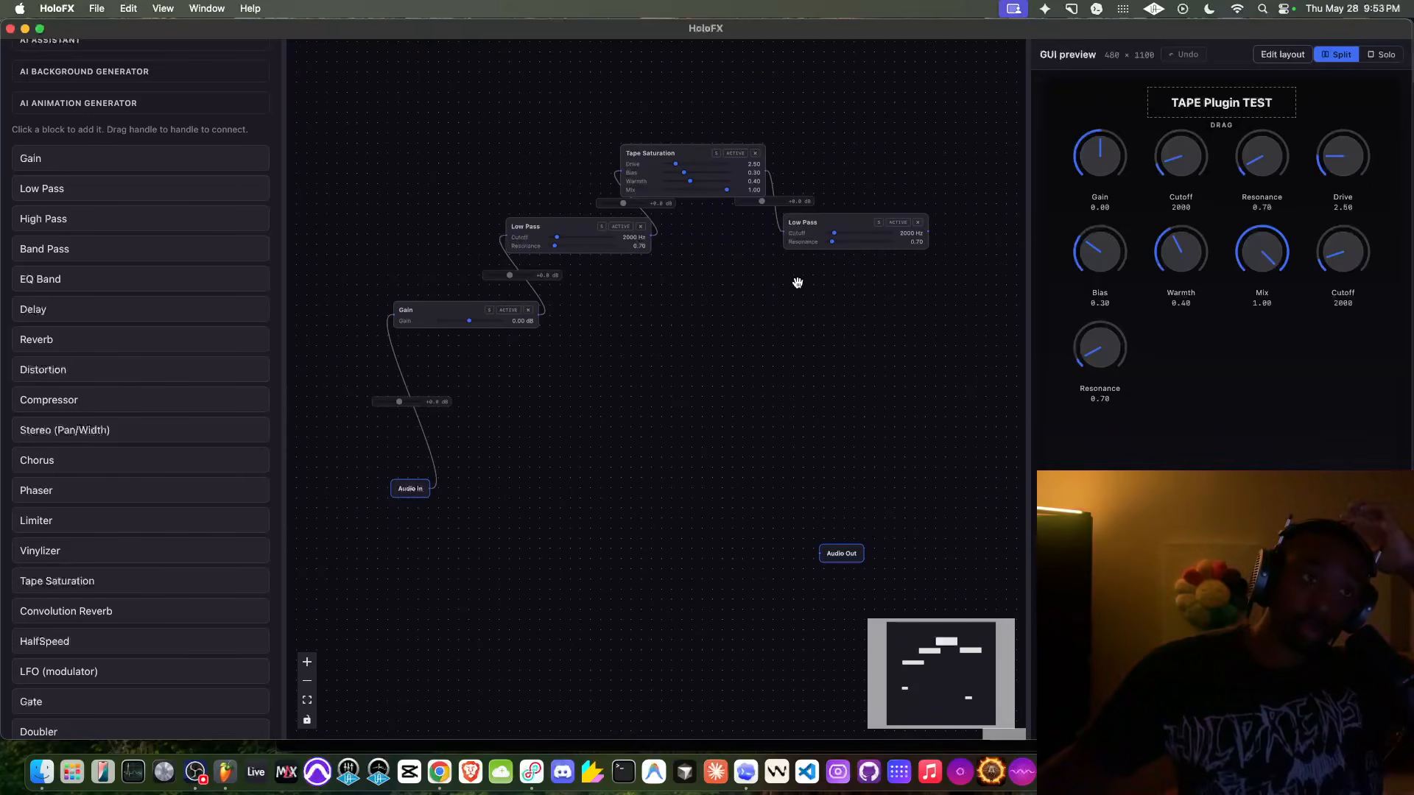
pyautogui.moveTo(779, 291); pyautogui.dragTo(763, 290)
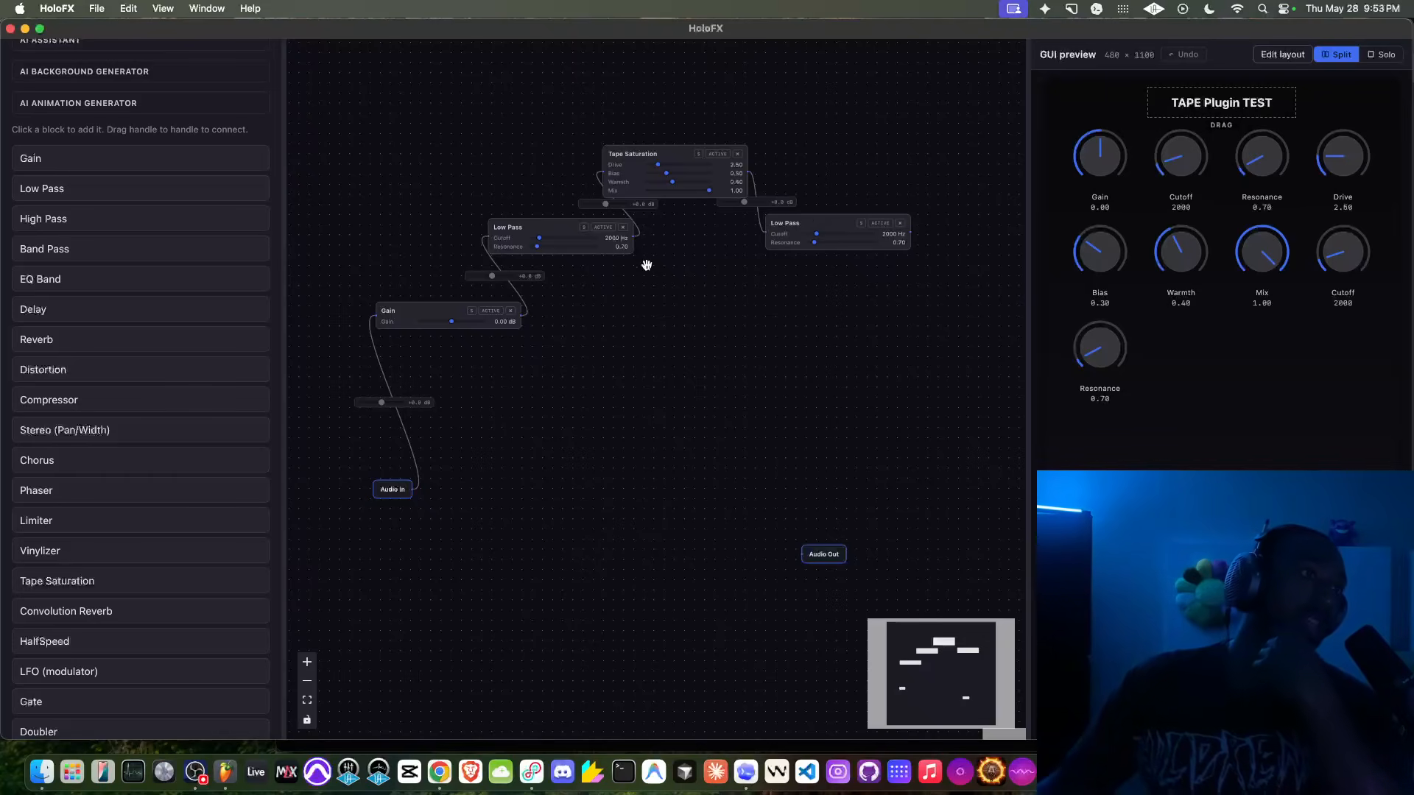
pyautogui.scroll(-1, 151, 293)
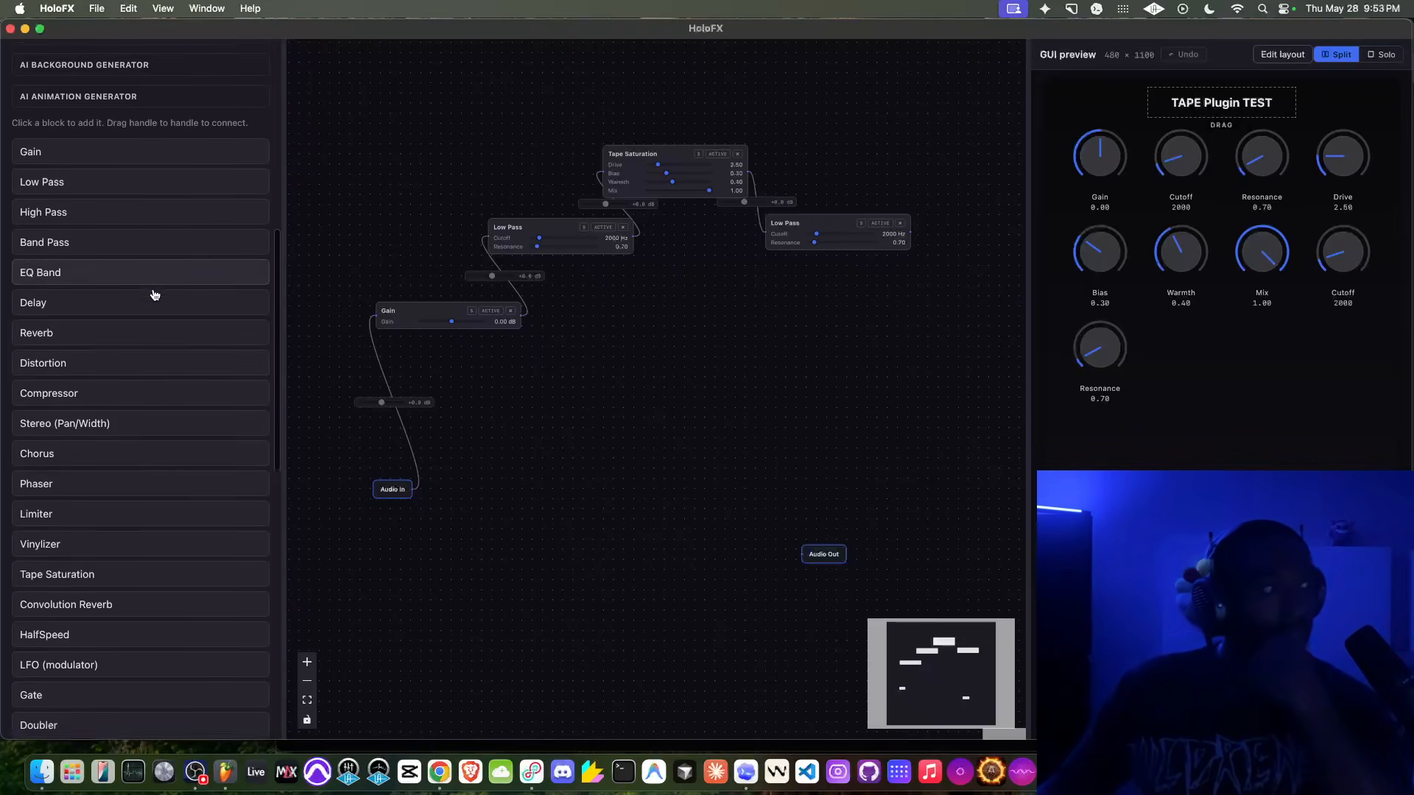
pyautogui.scroll(-3, 154, 295)
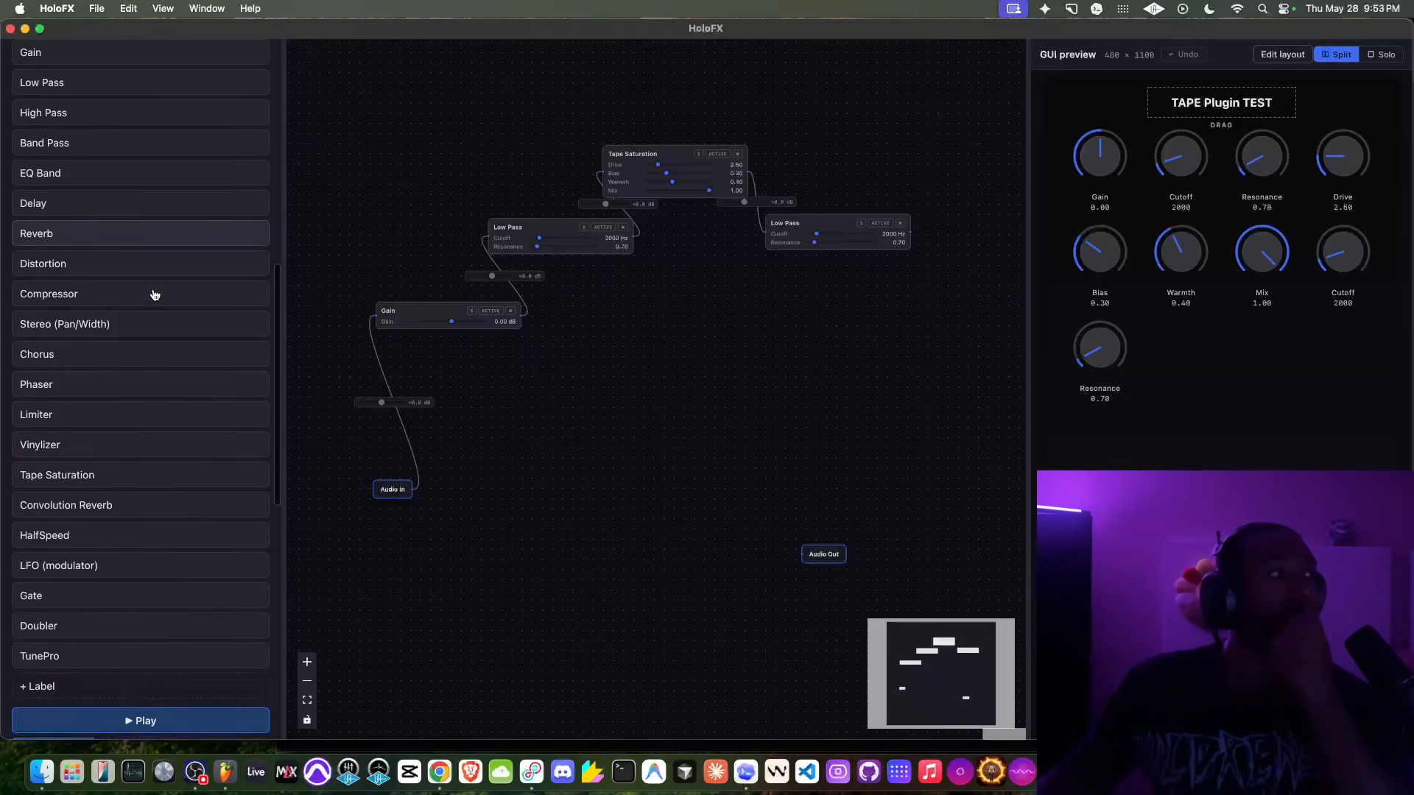
pyautogui.click(114, 297)
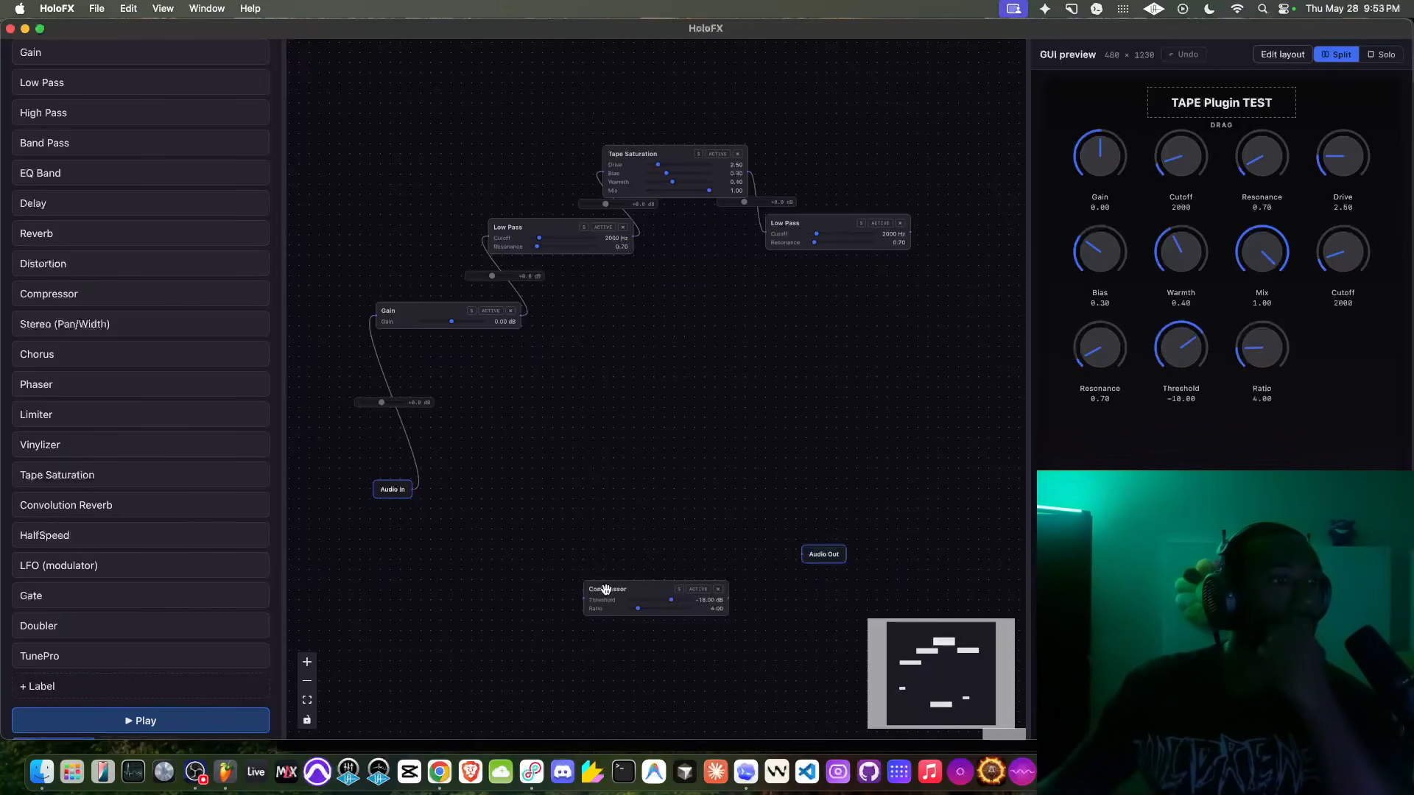
pyautogui.moveTo(609, 587); pyautogui.dragTo(825, 315)
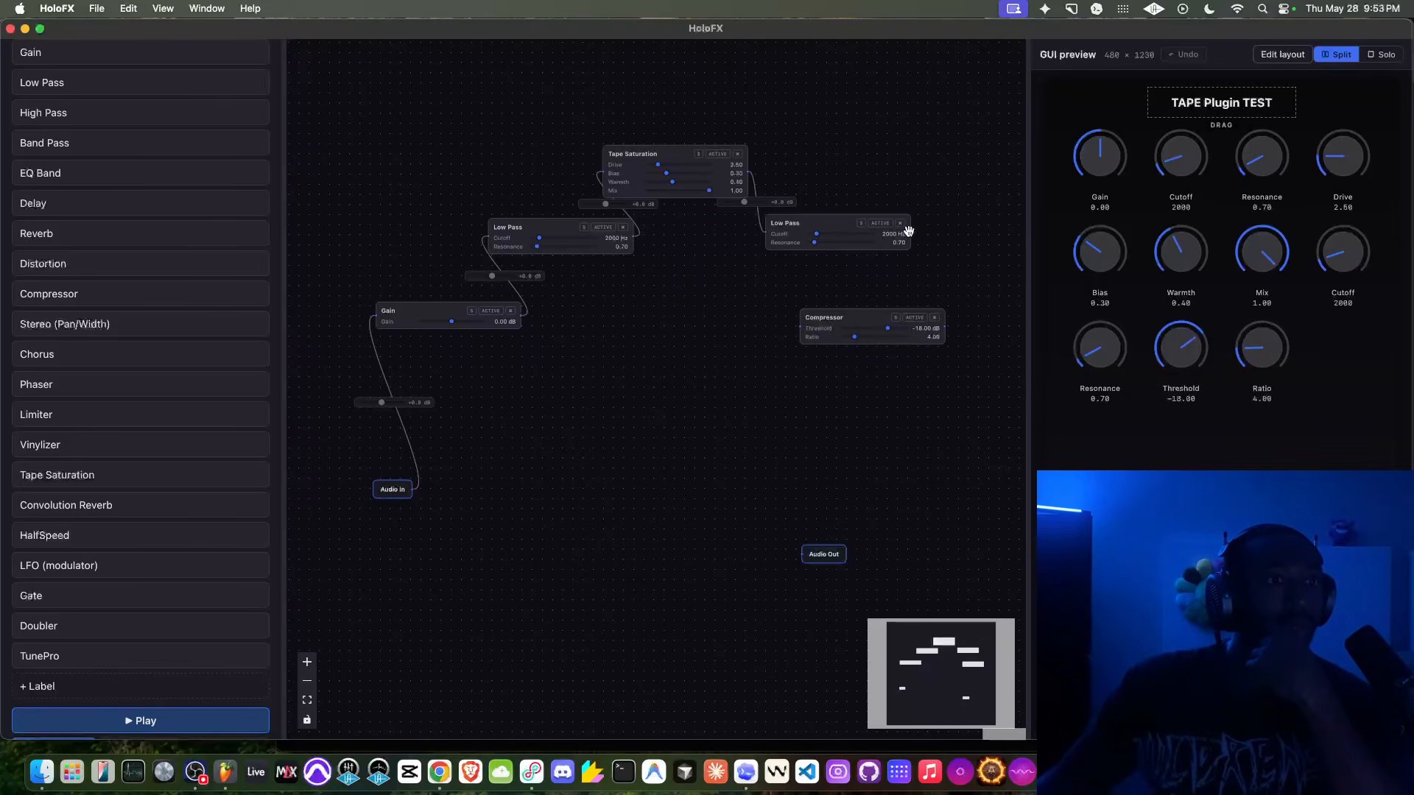
pyautogui.moveTo(791, 300); pyautogui.dragTo(799, 322)
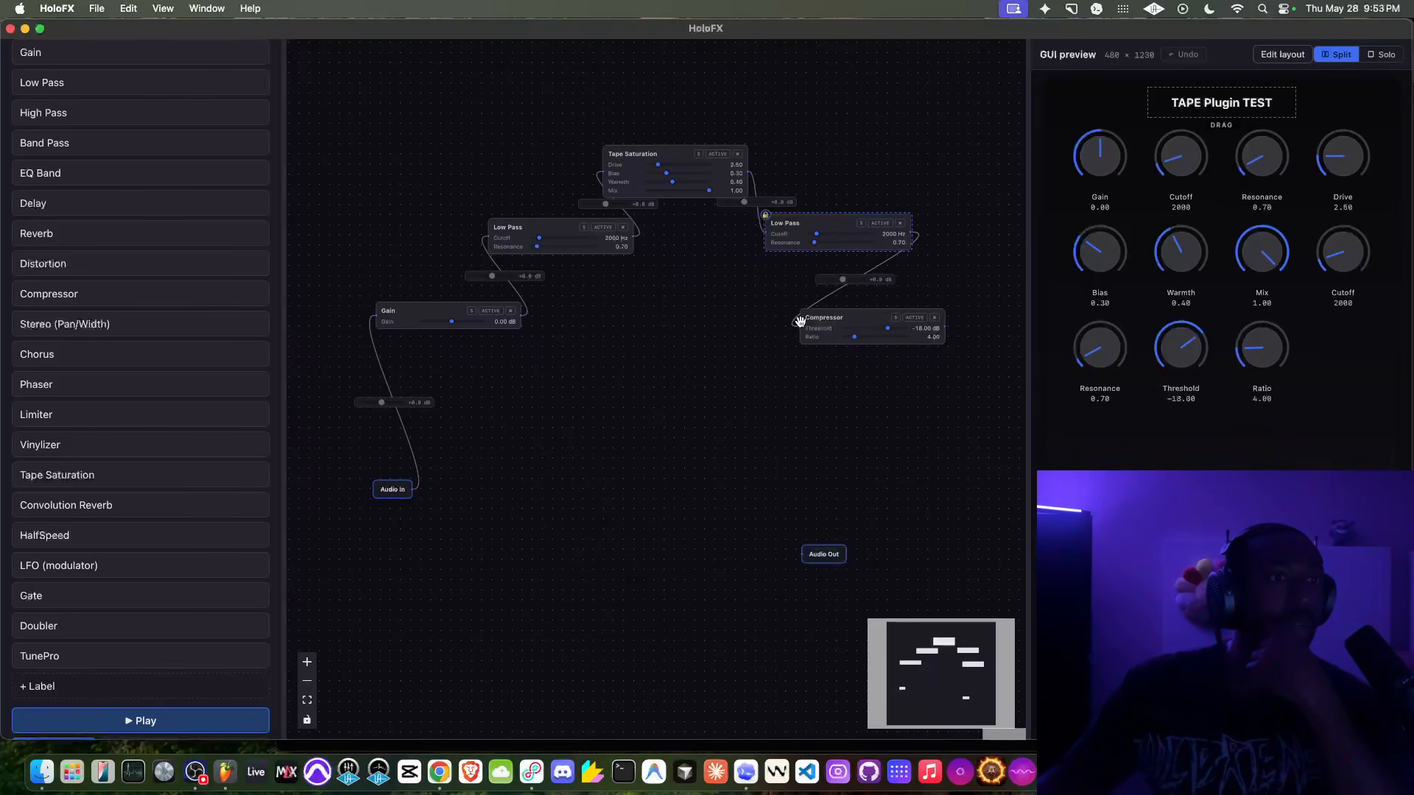
pyautogui.scroll(5, 883, 366)
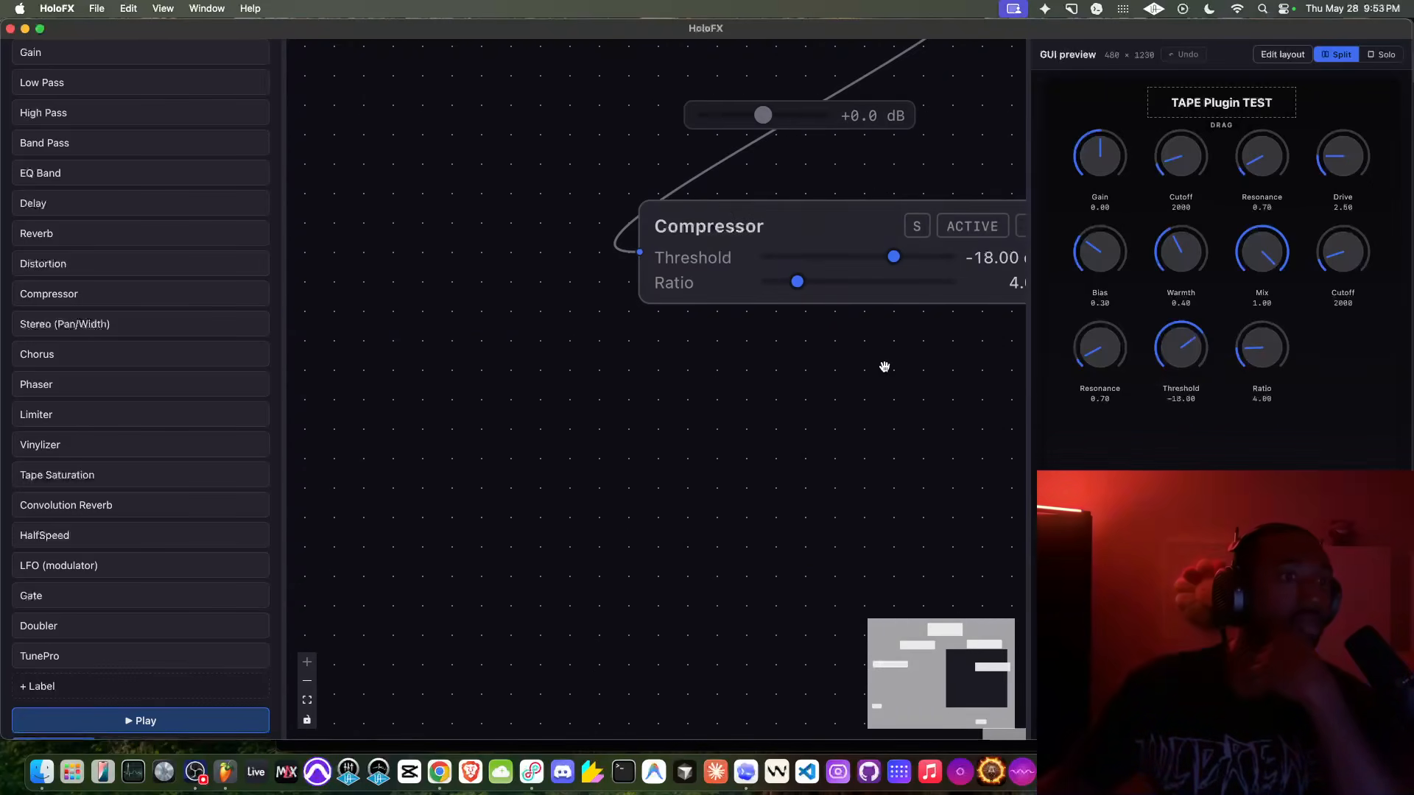
pyautogui.moveTo(884, 366); pyautogui.dragTo(617, 362)
pyautogui.scroll(-4, 629, 356)
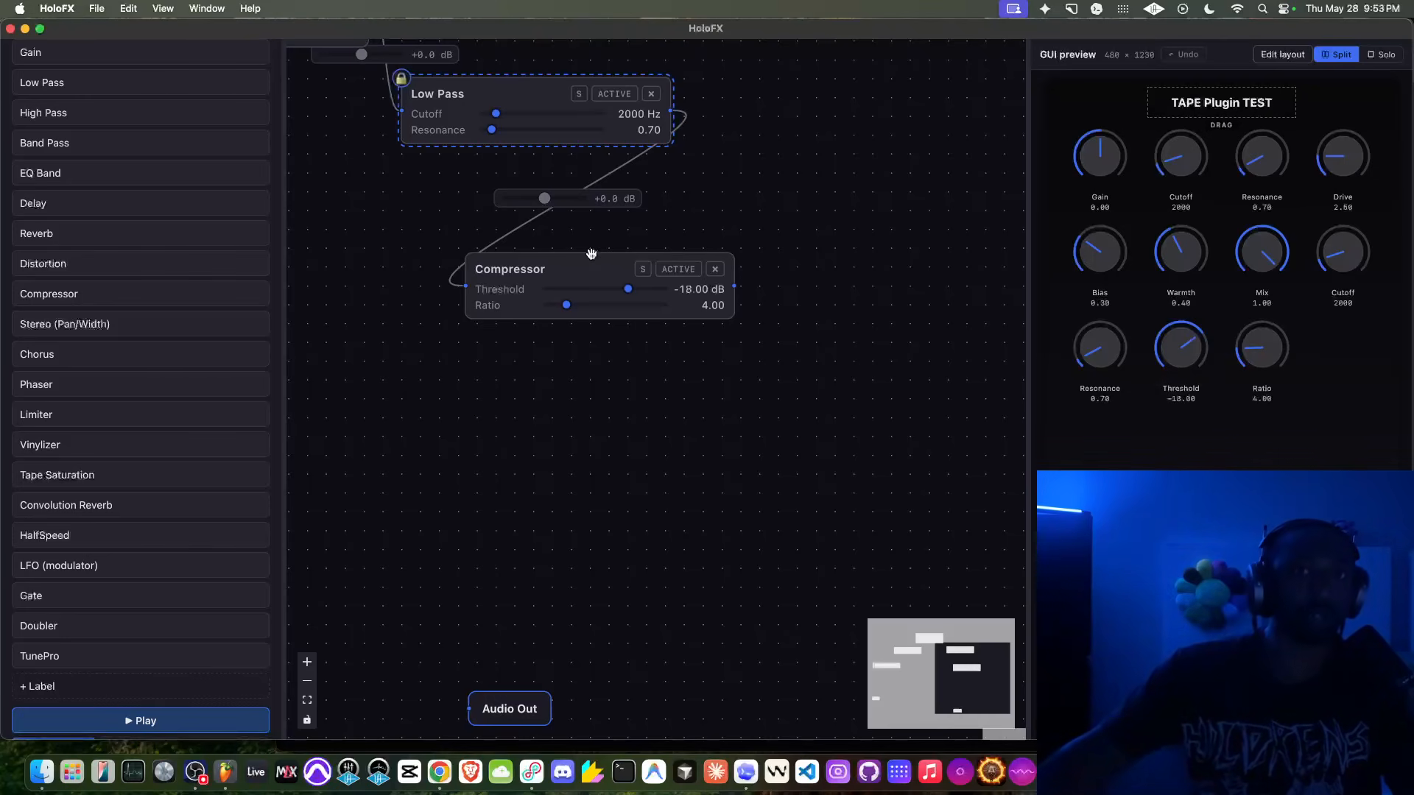
pyautogui.click(548, 268)
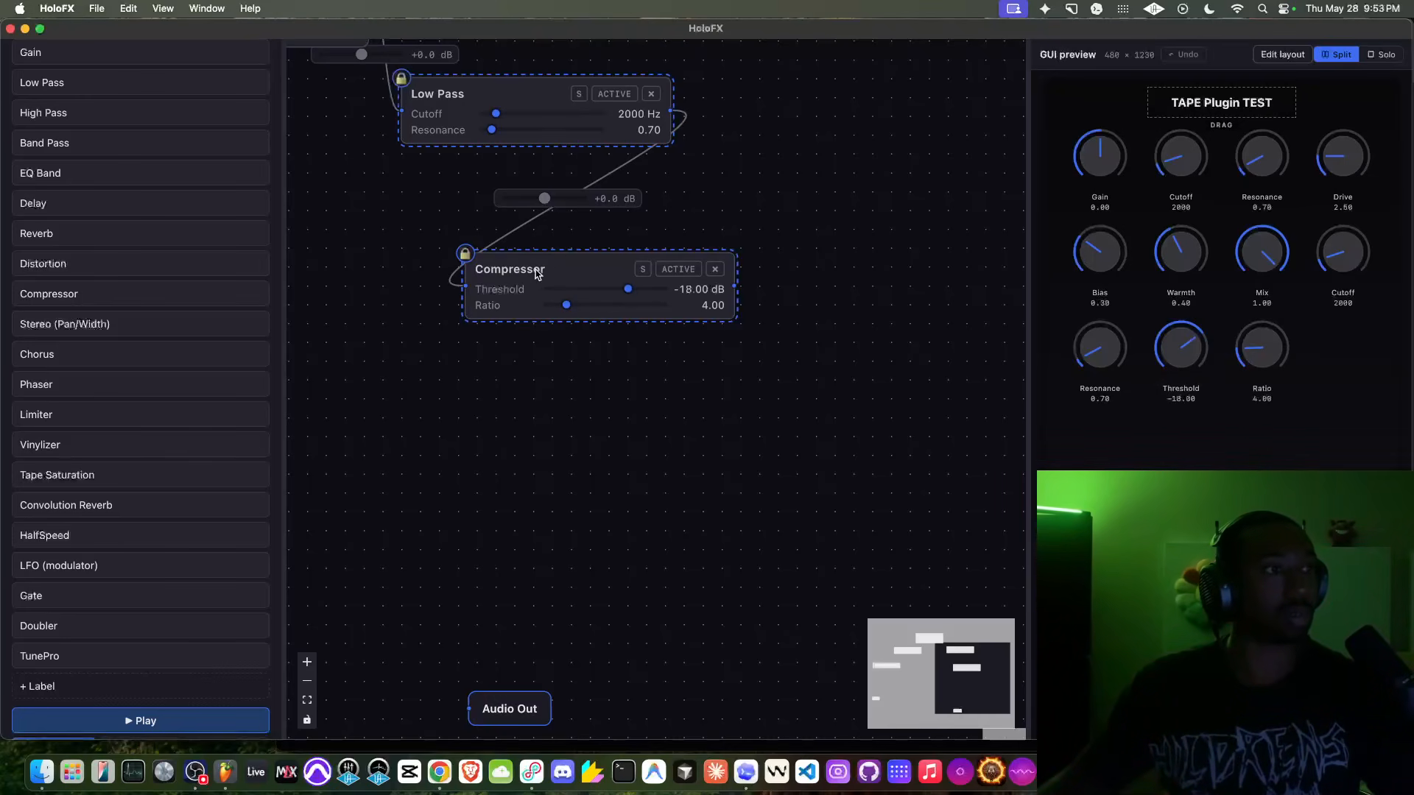
pyautogui.click(446, 89)
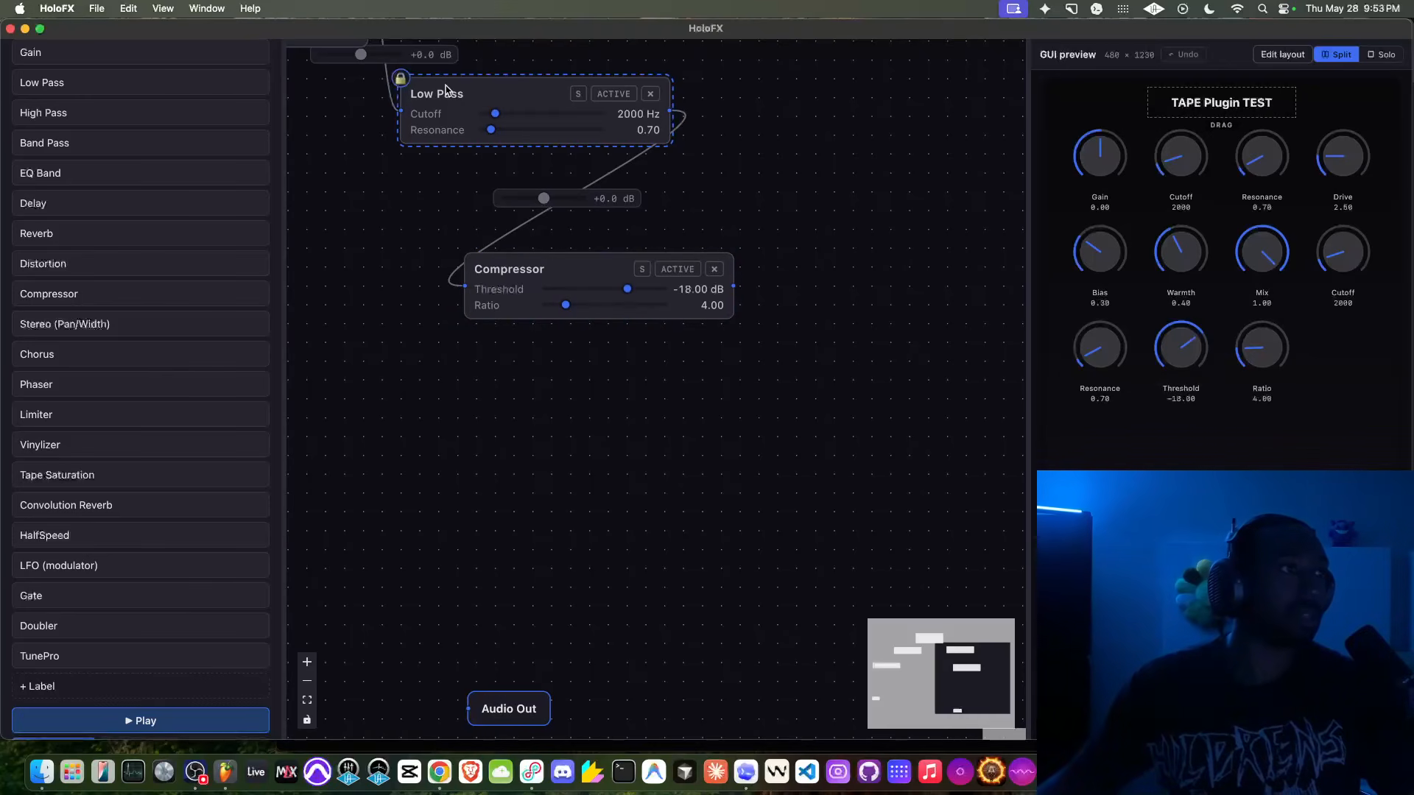
pyautogui.scroll(-3, 451, 180)
pyautogui.moveTo(406, 210); pyautogui.dragTo(640, 314)
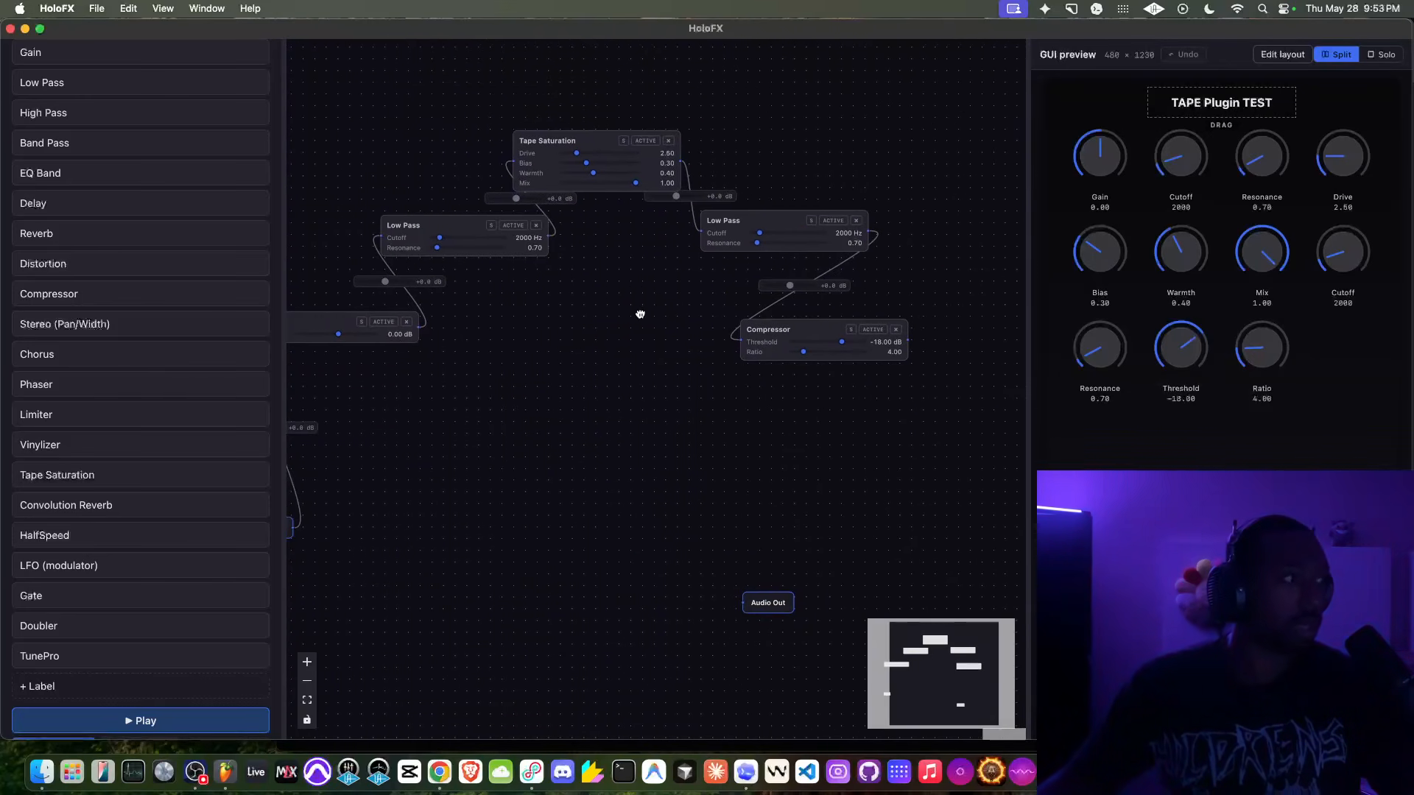
# Add a Limiter block below the Compressor and wire it between Compressor's output and Audio Out.
pyautogui.click(76, 418)
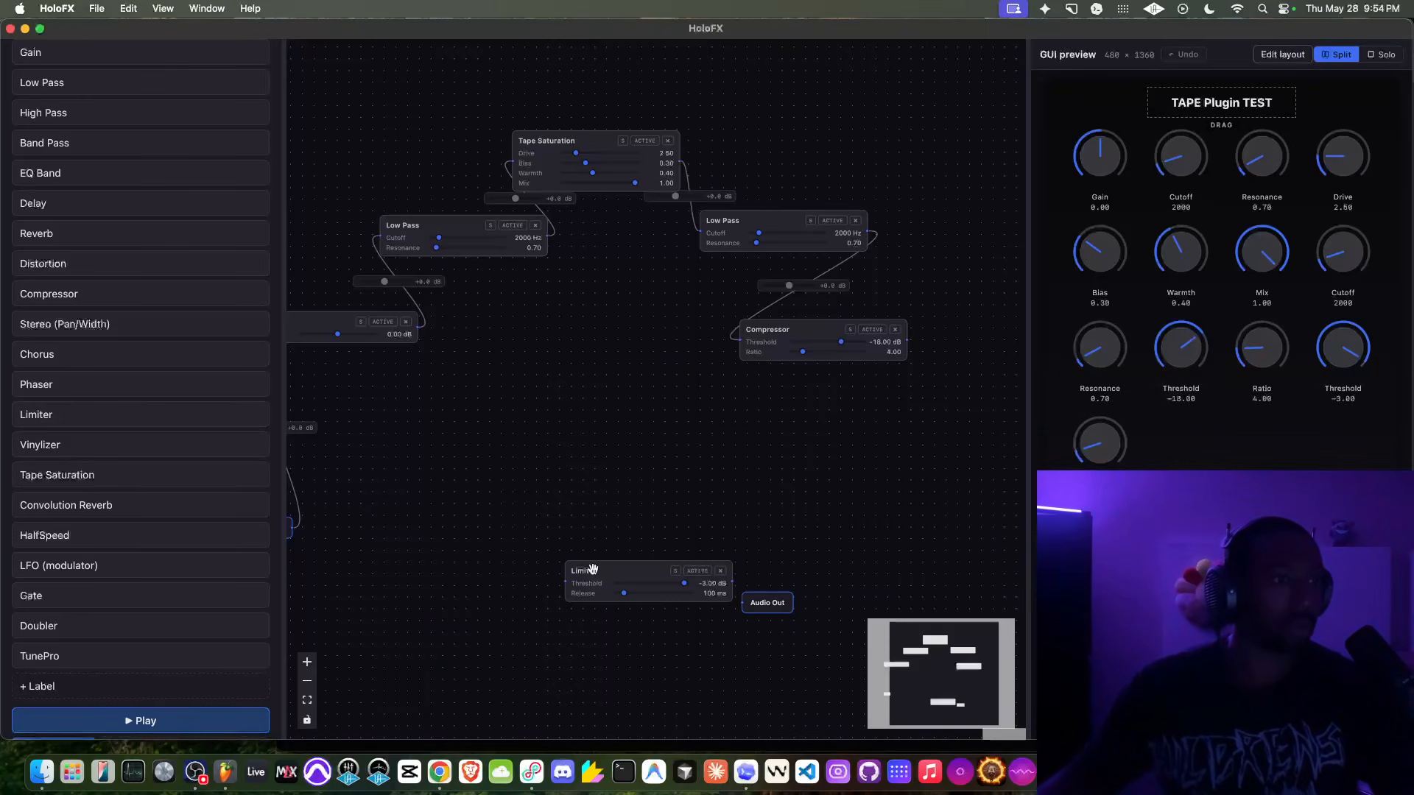
pyautogui.moveTo(593, 568); pyautogui.dragTo(770, 444)
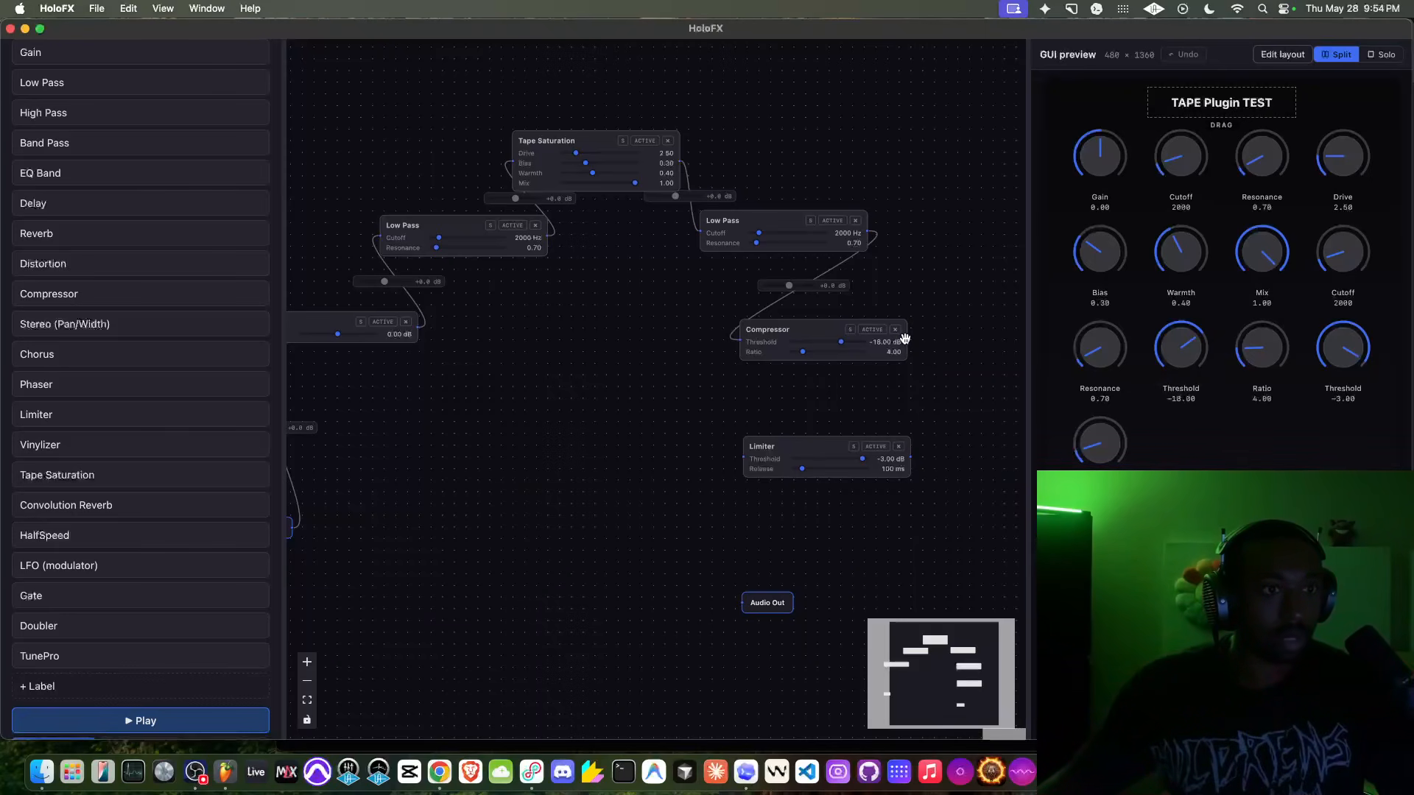
pyautogui.moveTo(905, 341); pyautogui.dragTo(740, 455)
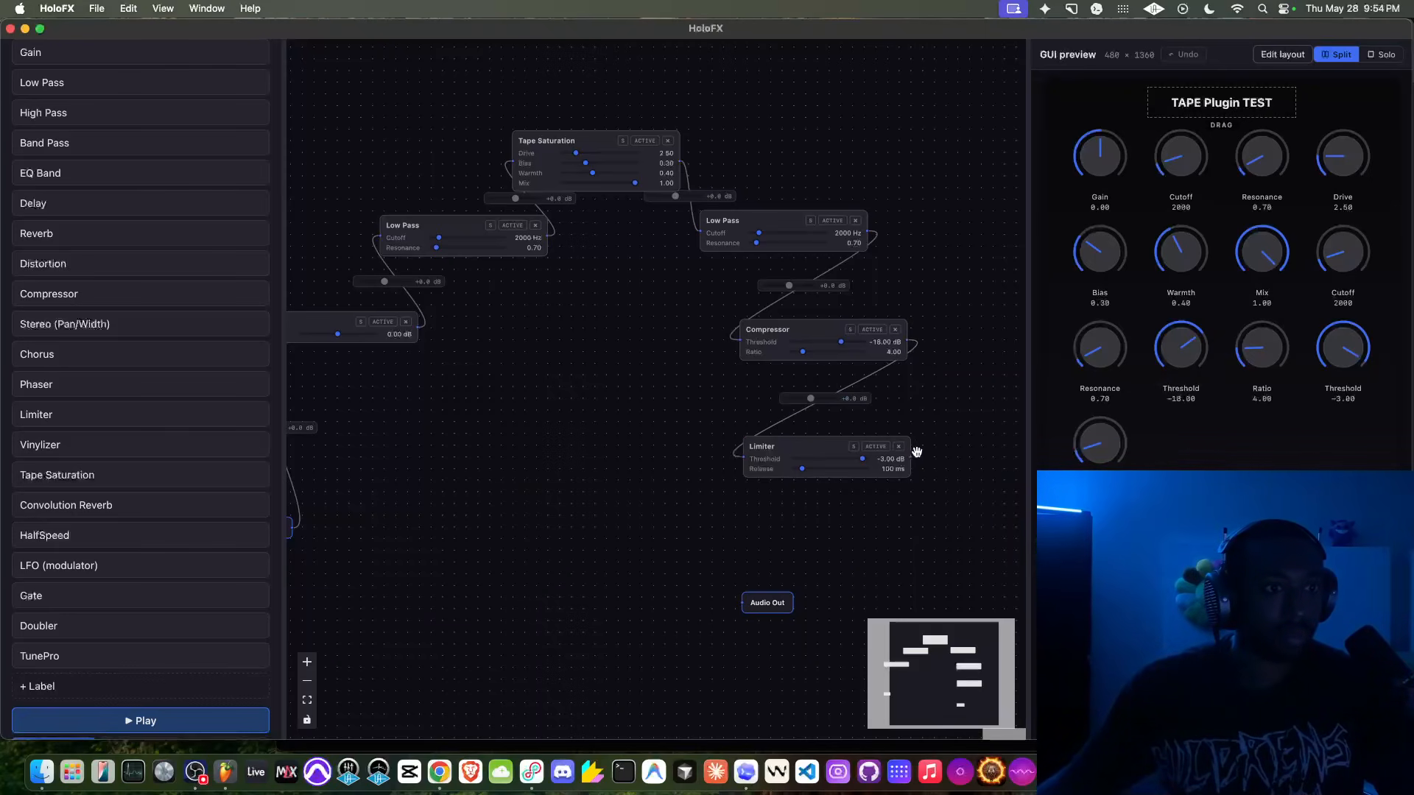
pyautogui.moveTo(911, 457); pyautogui.dragTo(746, 598)
pyautogui.moveTo(676, 550); pyautogui.dragTo(738, 519)
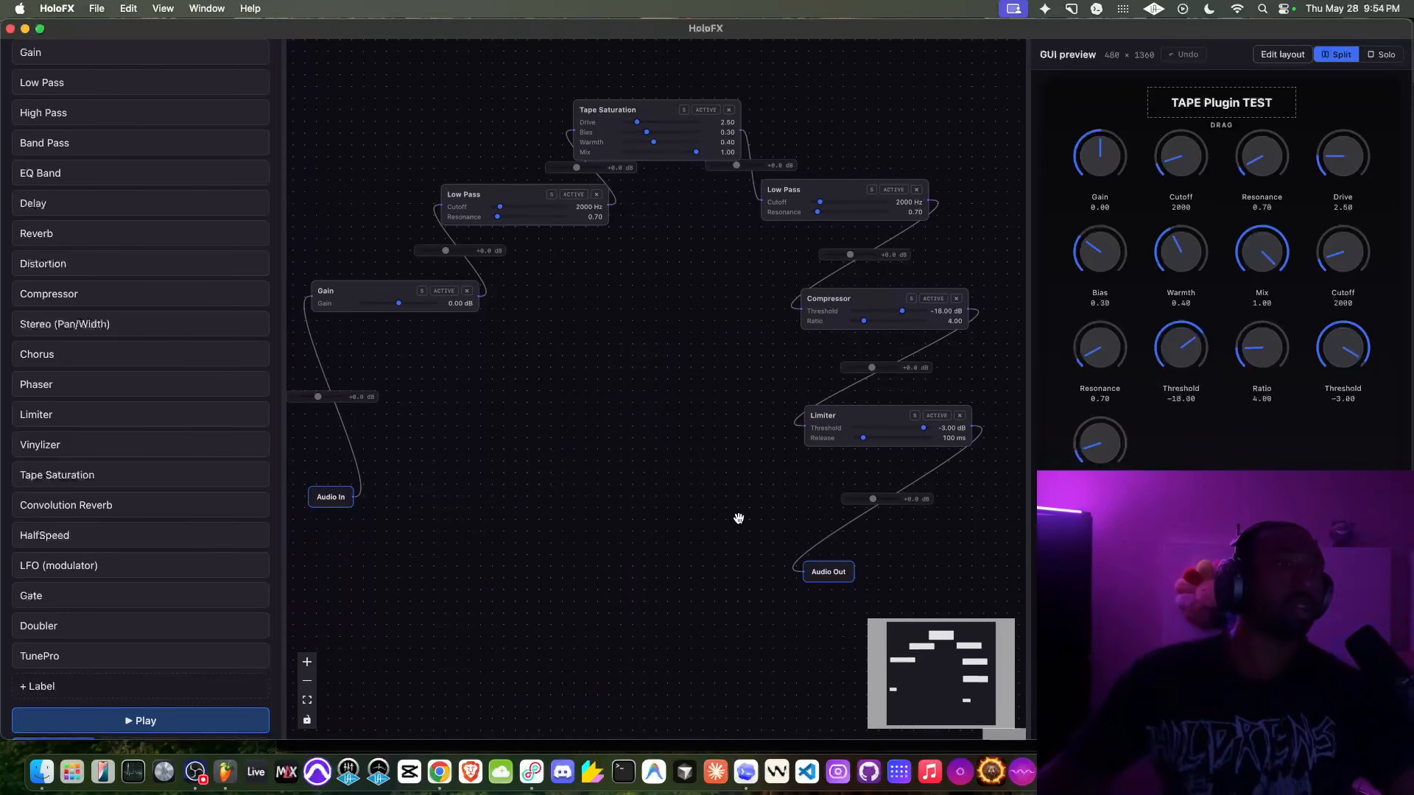
pyautogui.scroll(5, 165, 359)
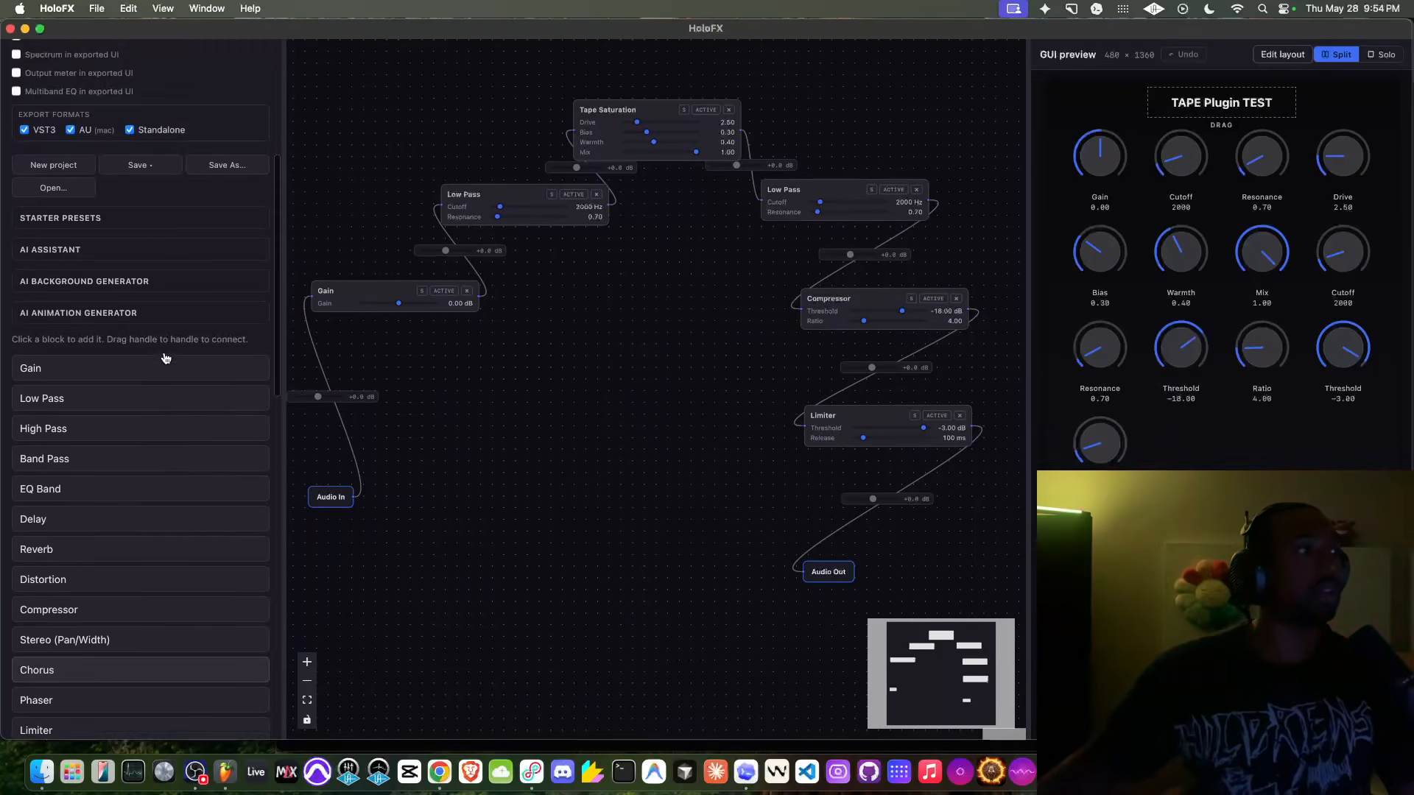
pyautogui.scroll(5, 166, 359)
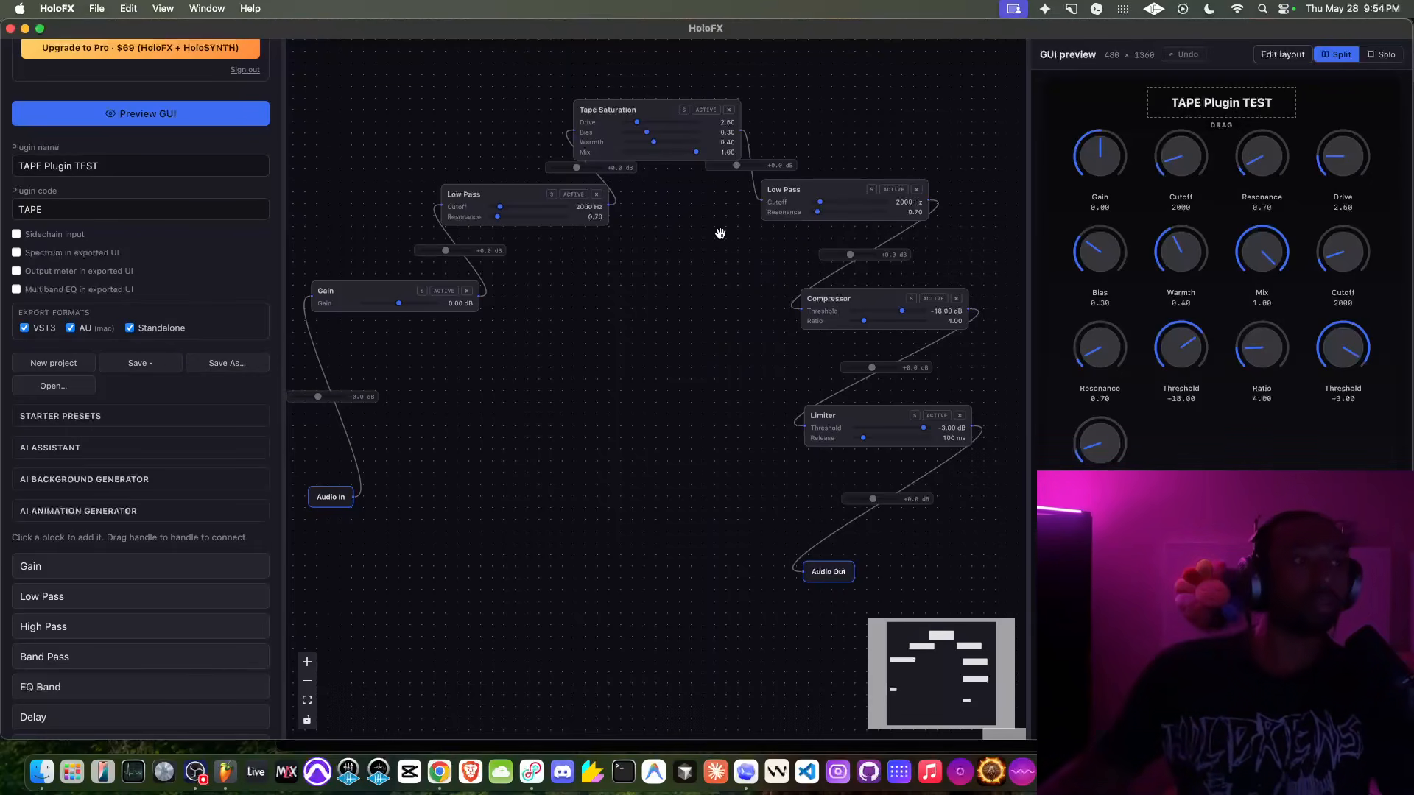
pyautogui.scroll(-1, 682, 276)
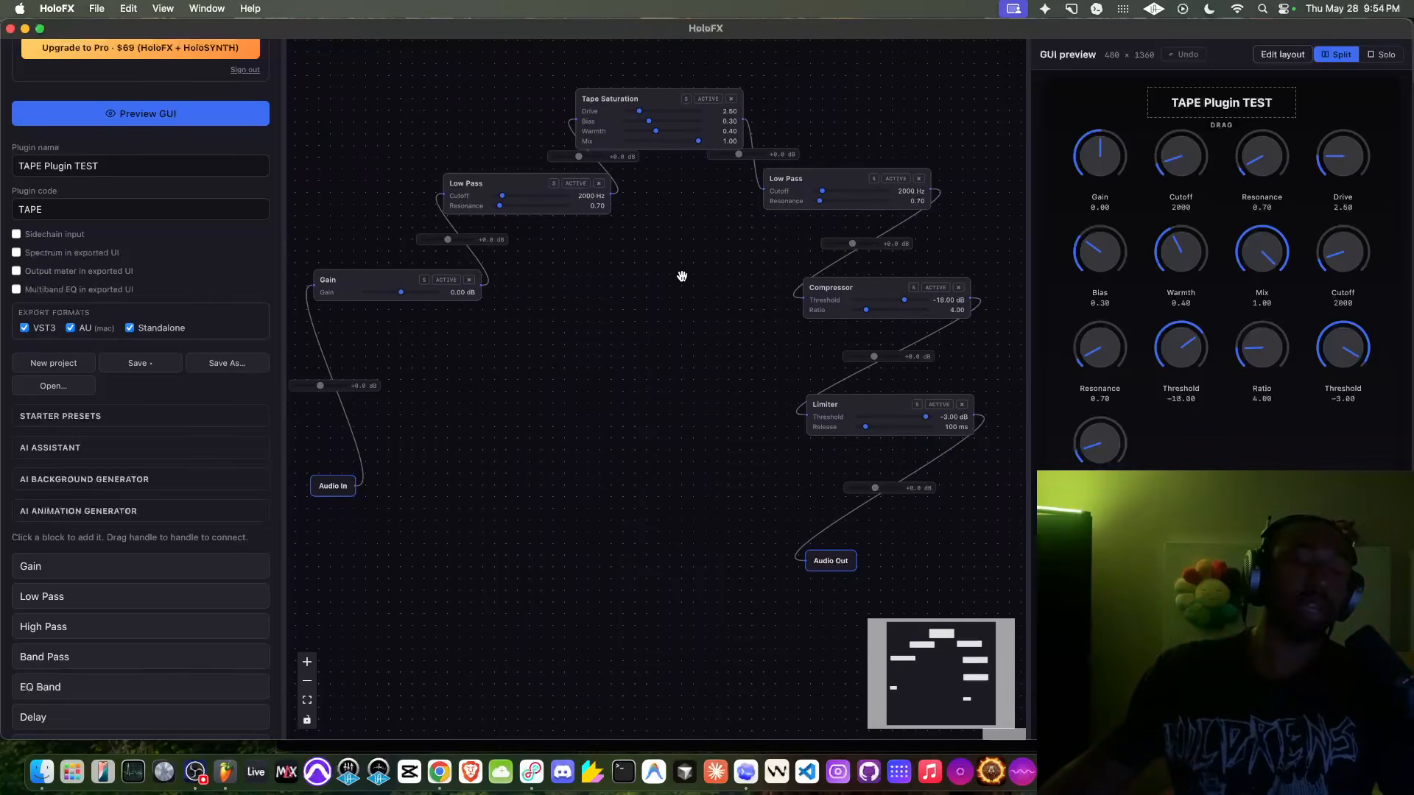
pyautogui.scroll(-2, 711, 279)
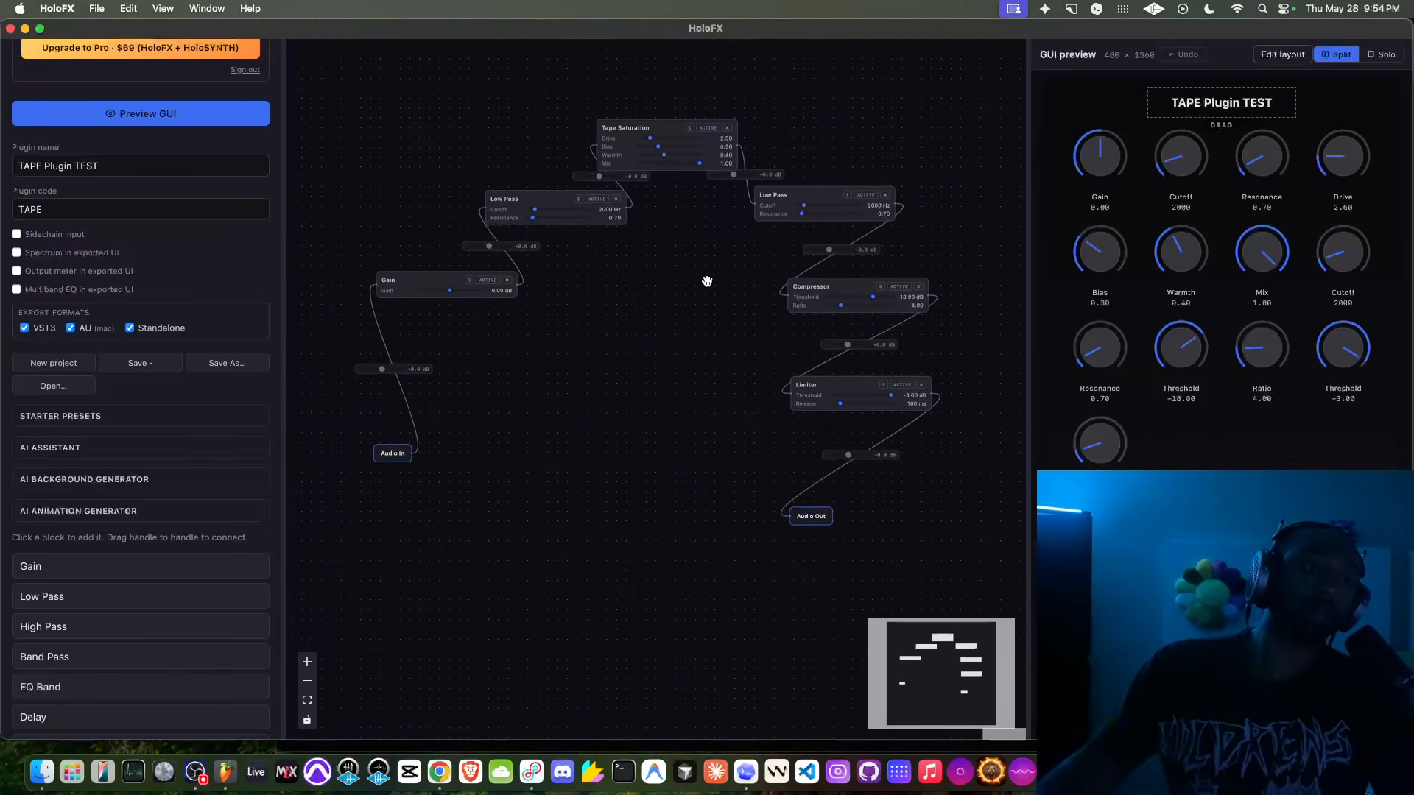
pyautogui.scroll(-2, 707, 281)
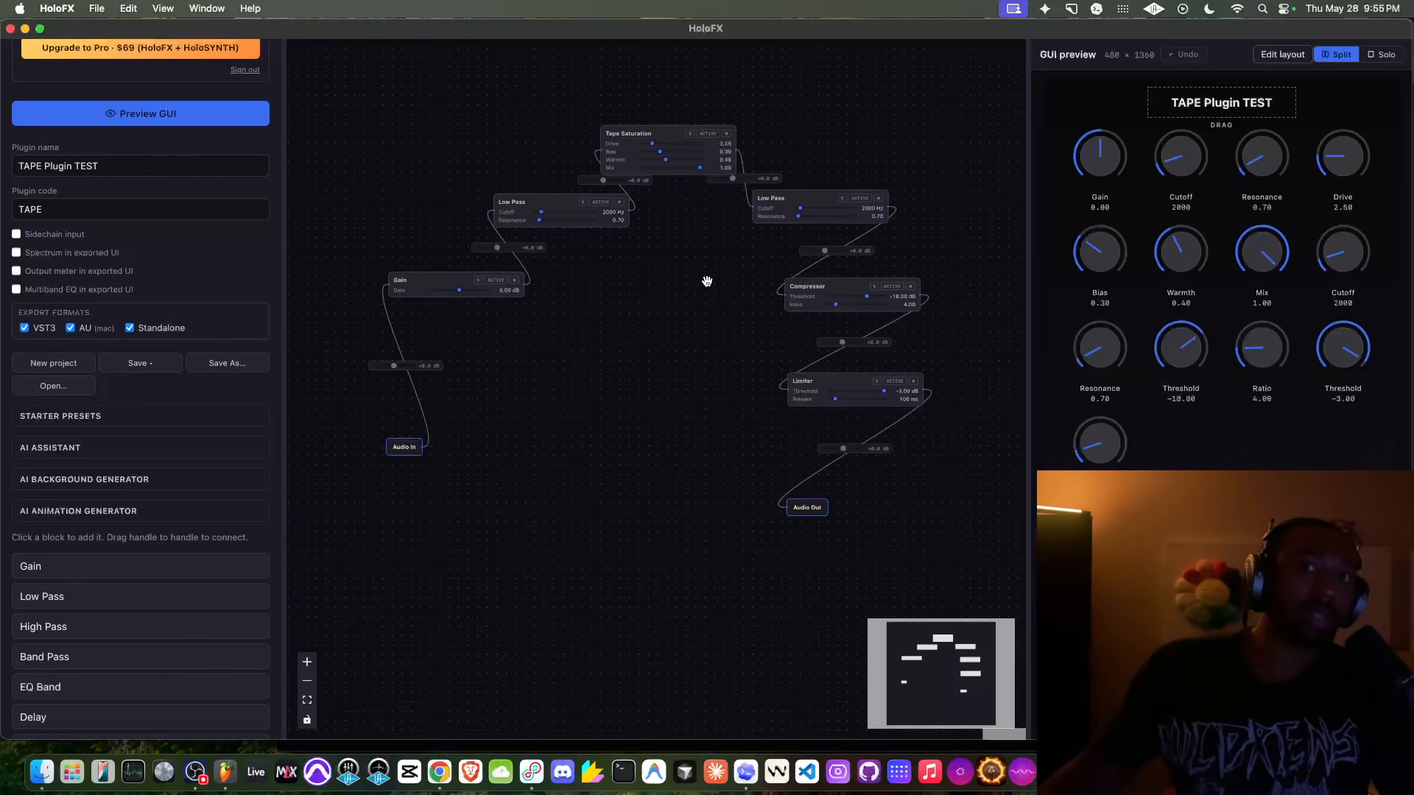
pyautogui.moveTo(707, 281); pyautogui.dragTo(701, 285)
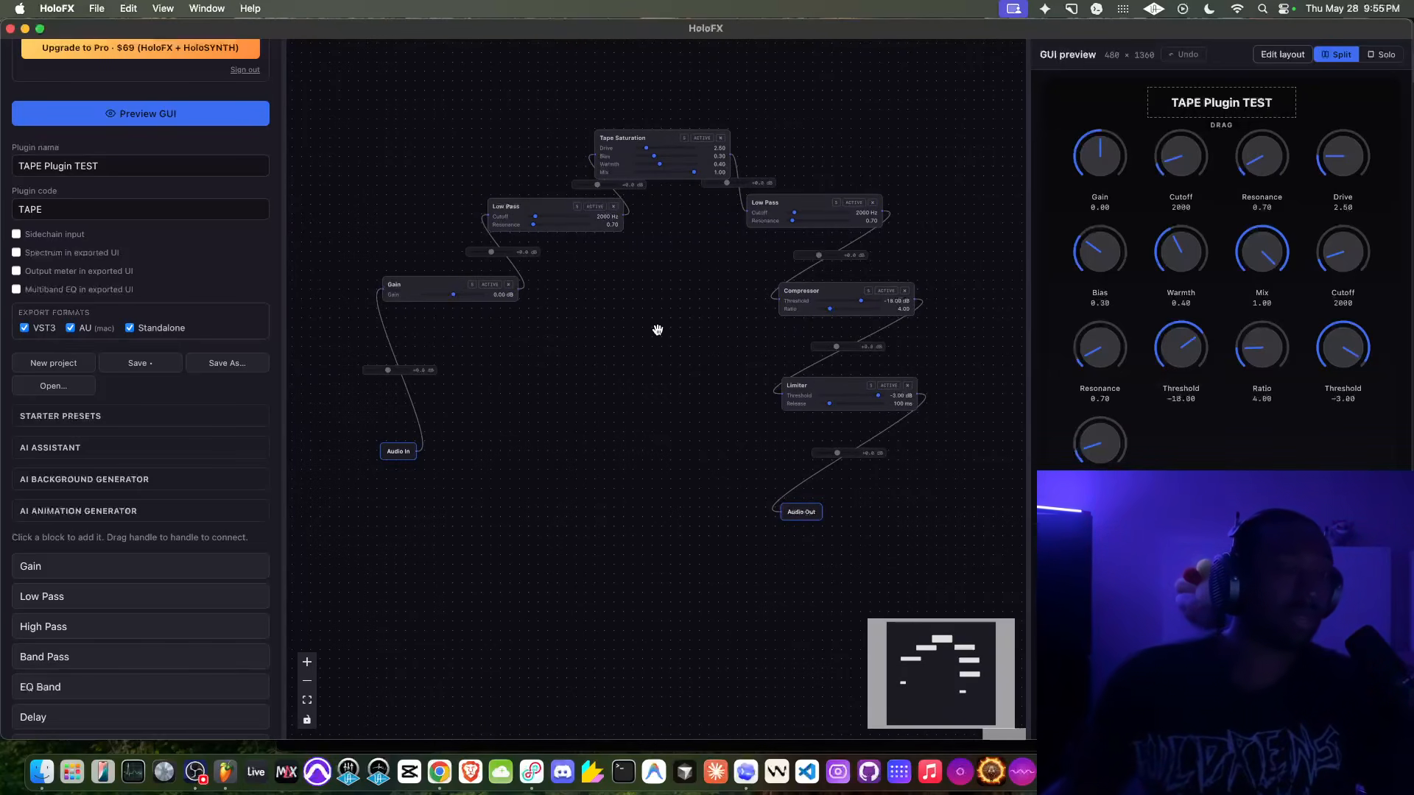
pyautogui.moveTo(657, 332); pyautogui.dragTo(656, 318)
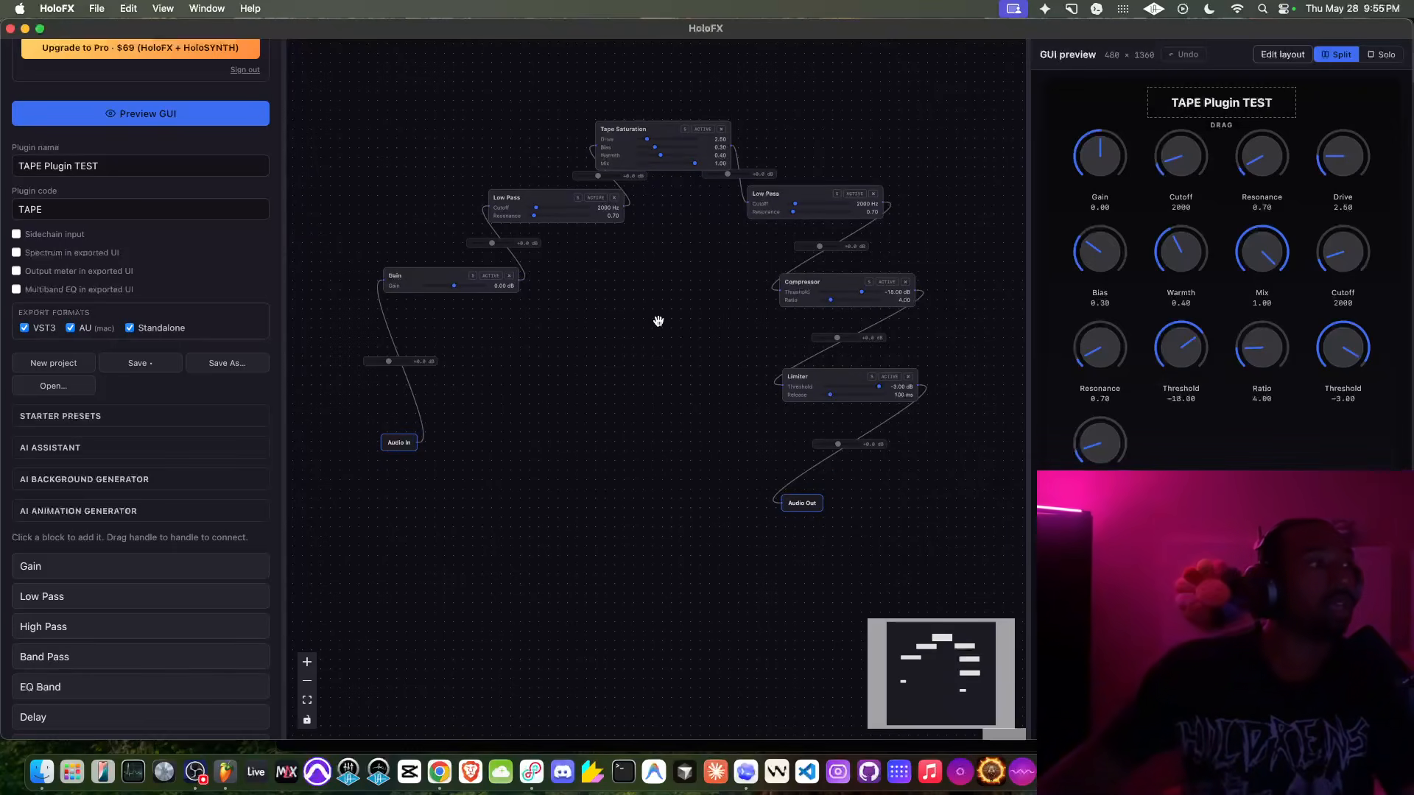
# Browse for a test audio file and preview Adieu - Bliss Drum Break - 130 BPM.wav from the Drum Breaks folder.
pyautogui.scroll(-3, 243, 353)
pyautogui.scroll(-20, 243, 354)
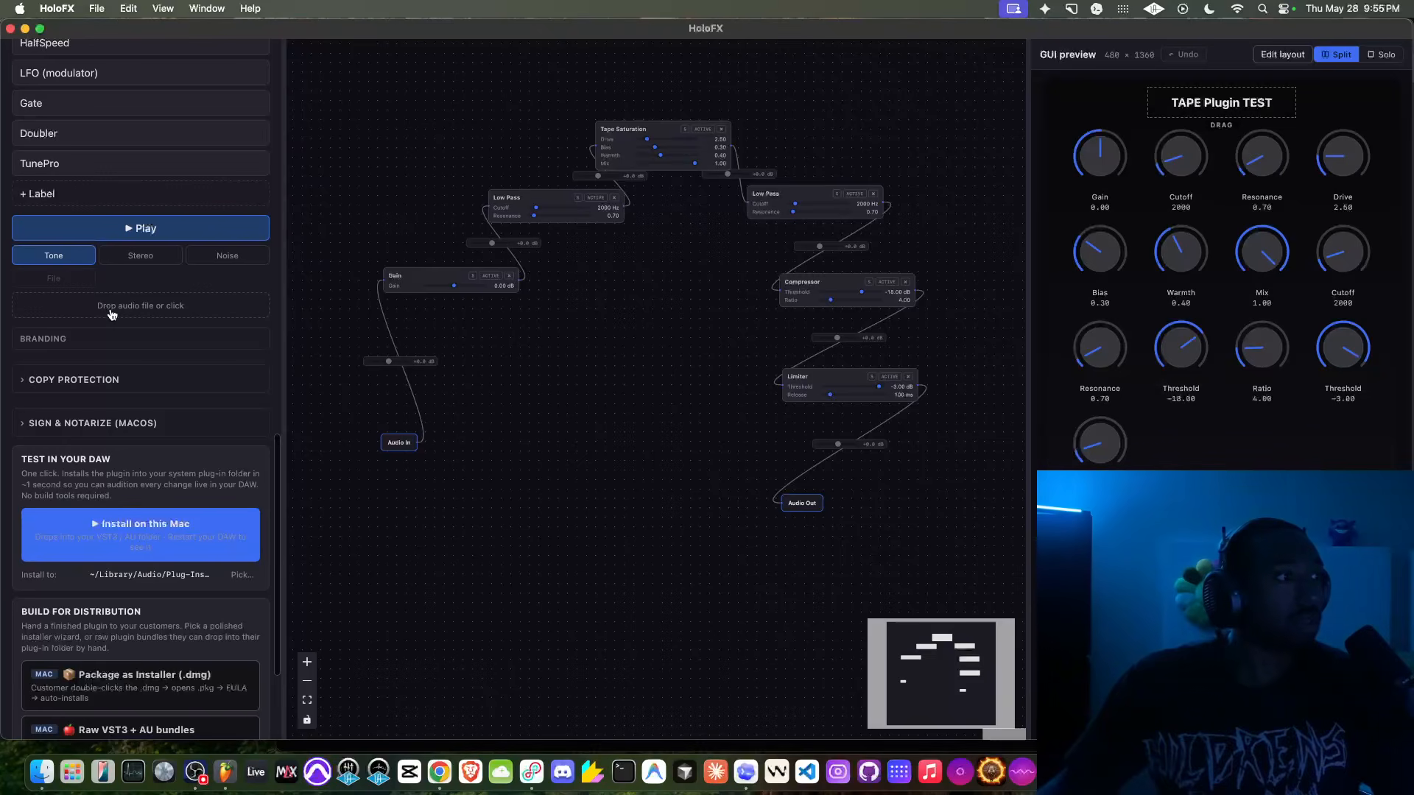
pyautogui.click(161, 315)
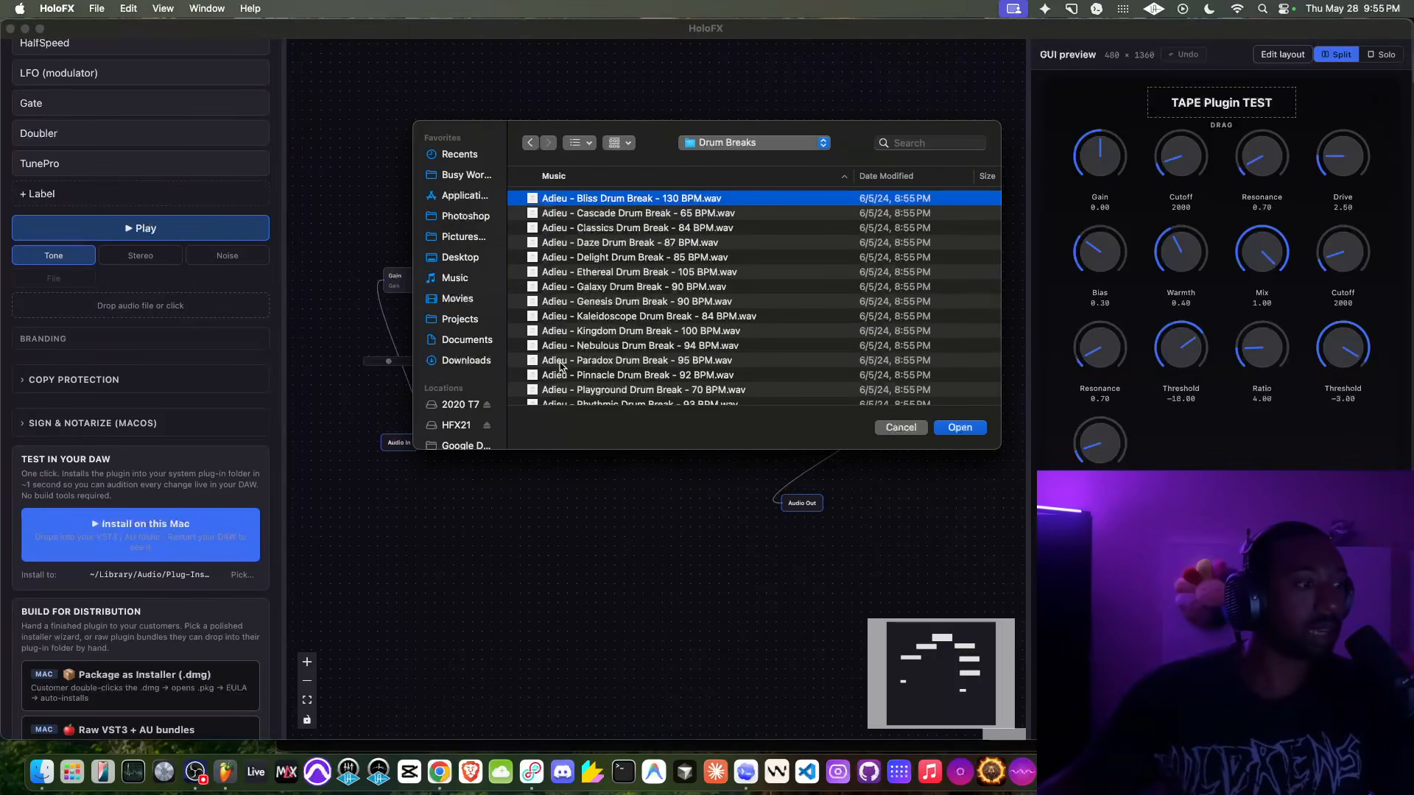
pyautogui.press('space')
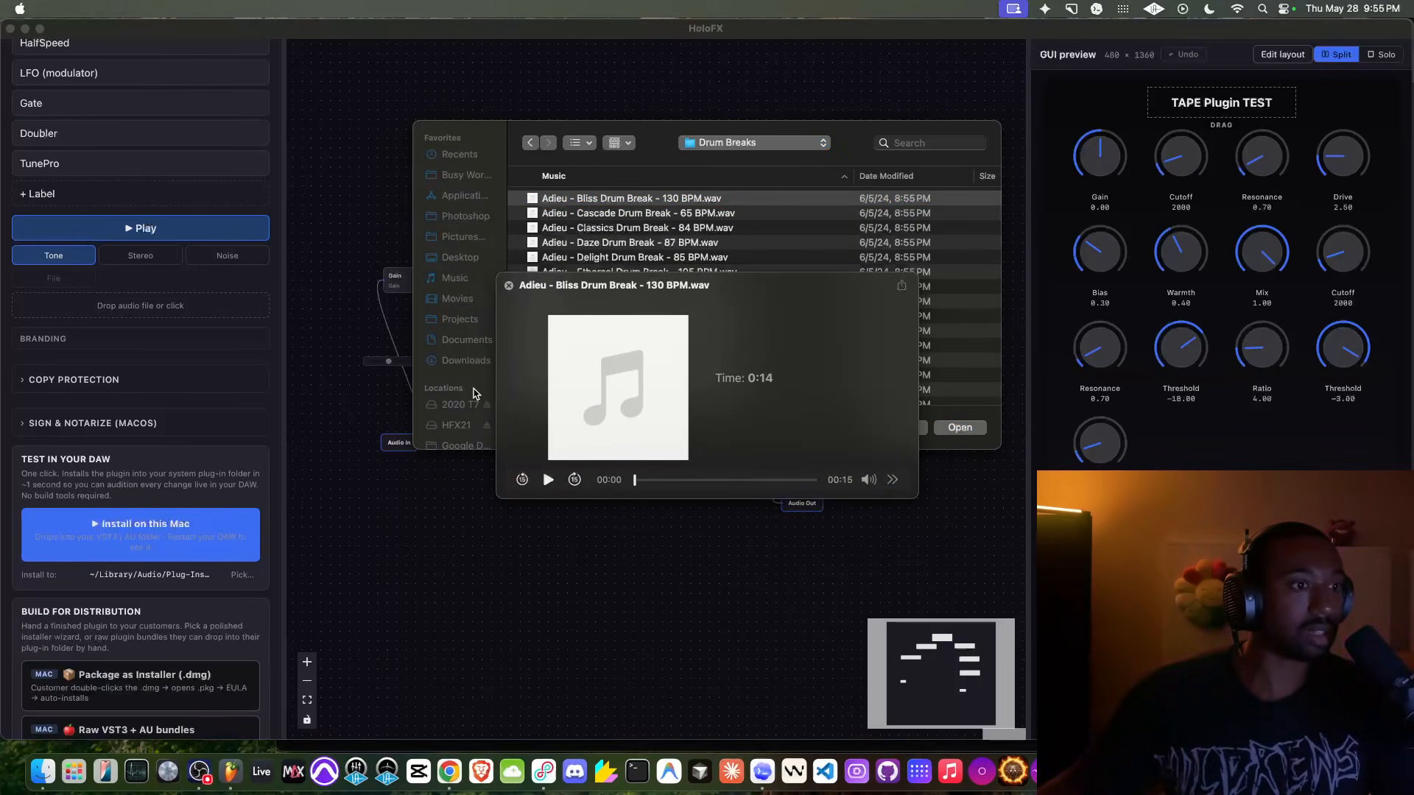
pyautogui.click(548, 479)
pyautogui.moveTo(596, 322); pyautogui.dragTo(844, 307)
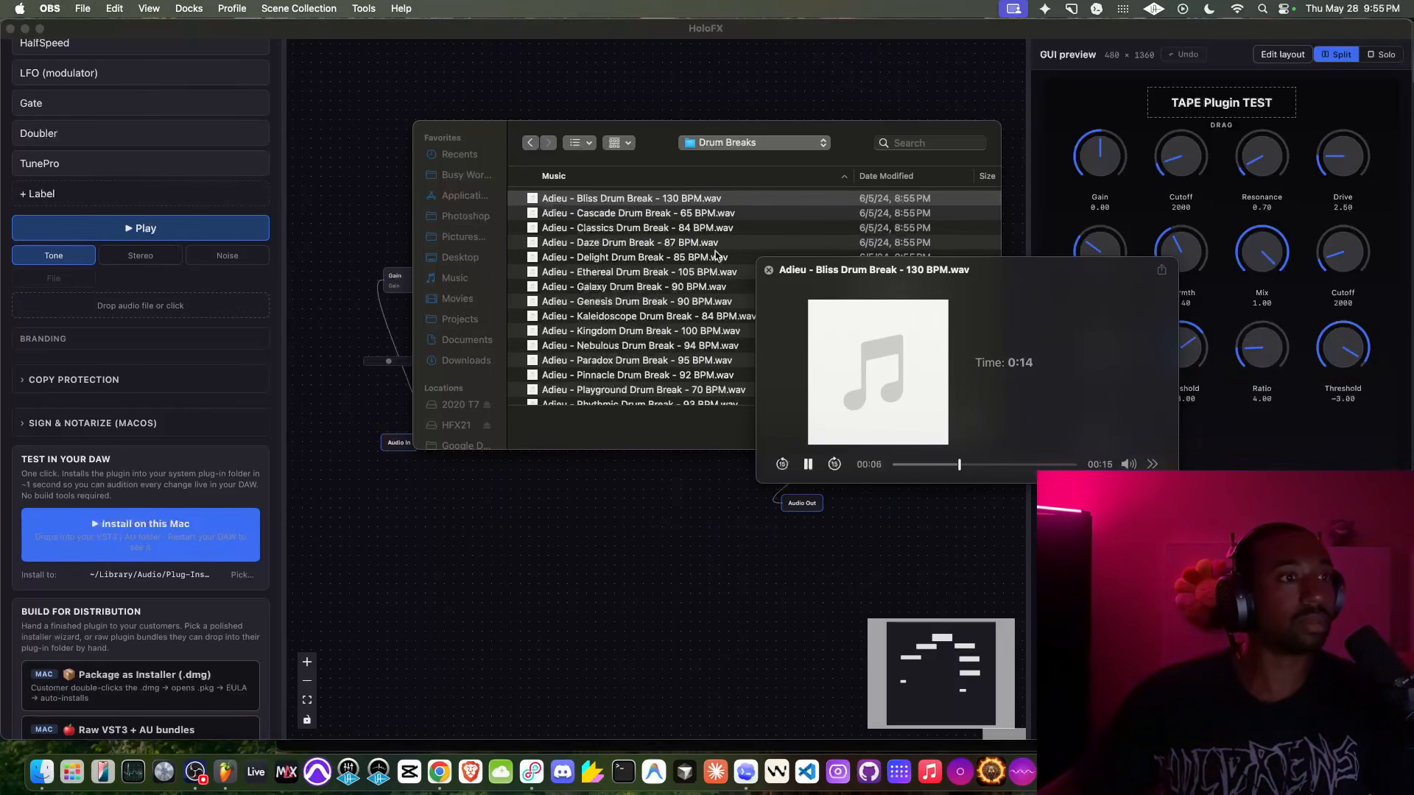
# Preview Adieu - Cascade Drum Break - 65 BPM.wav and load it as the test audio file.
pyautogui.click(670, 213)
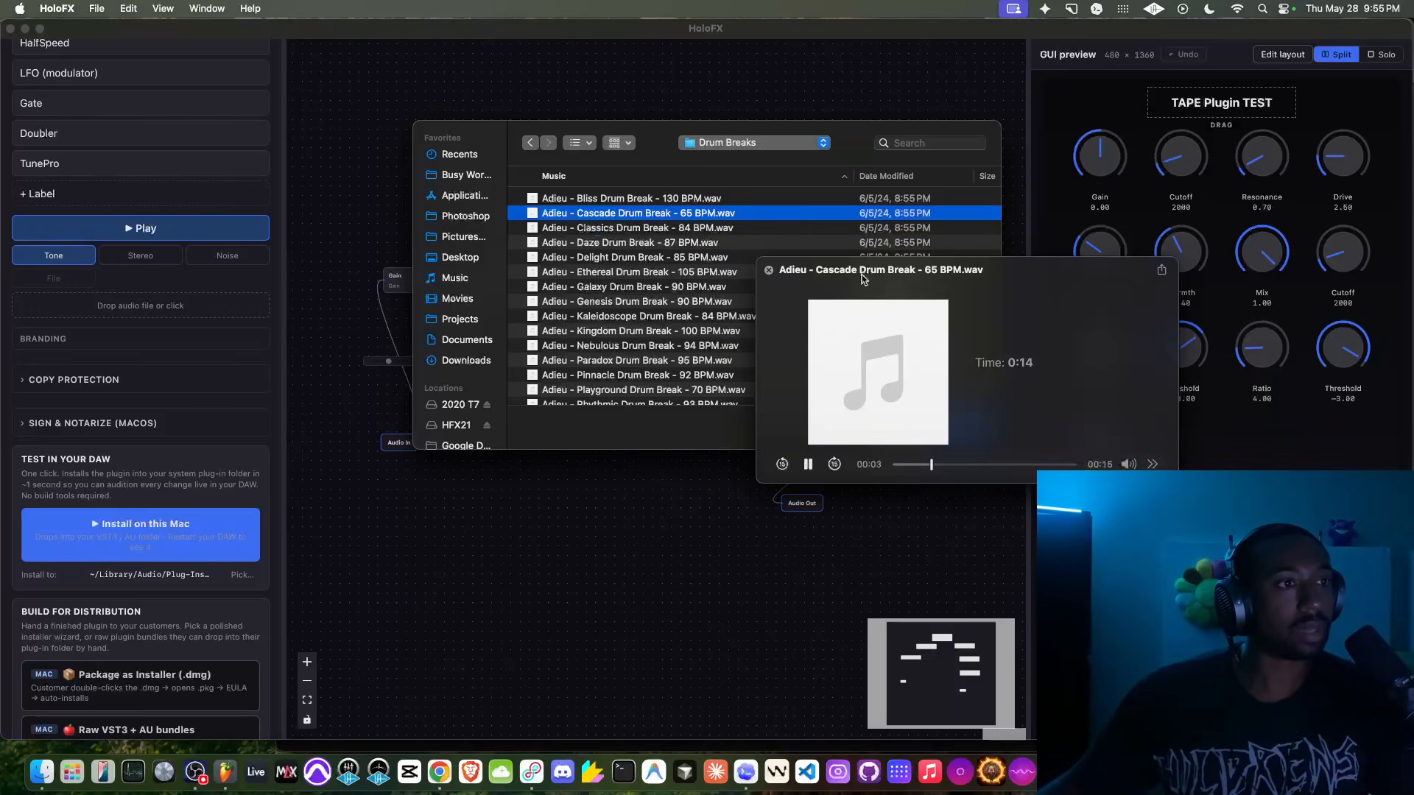
pyautogui.moveTo(862, 276); pyautogui.dragTo(859, 276)
pyautogui.press('space')
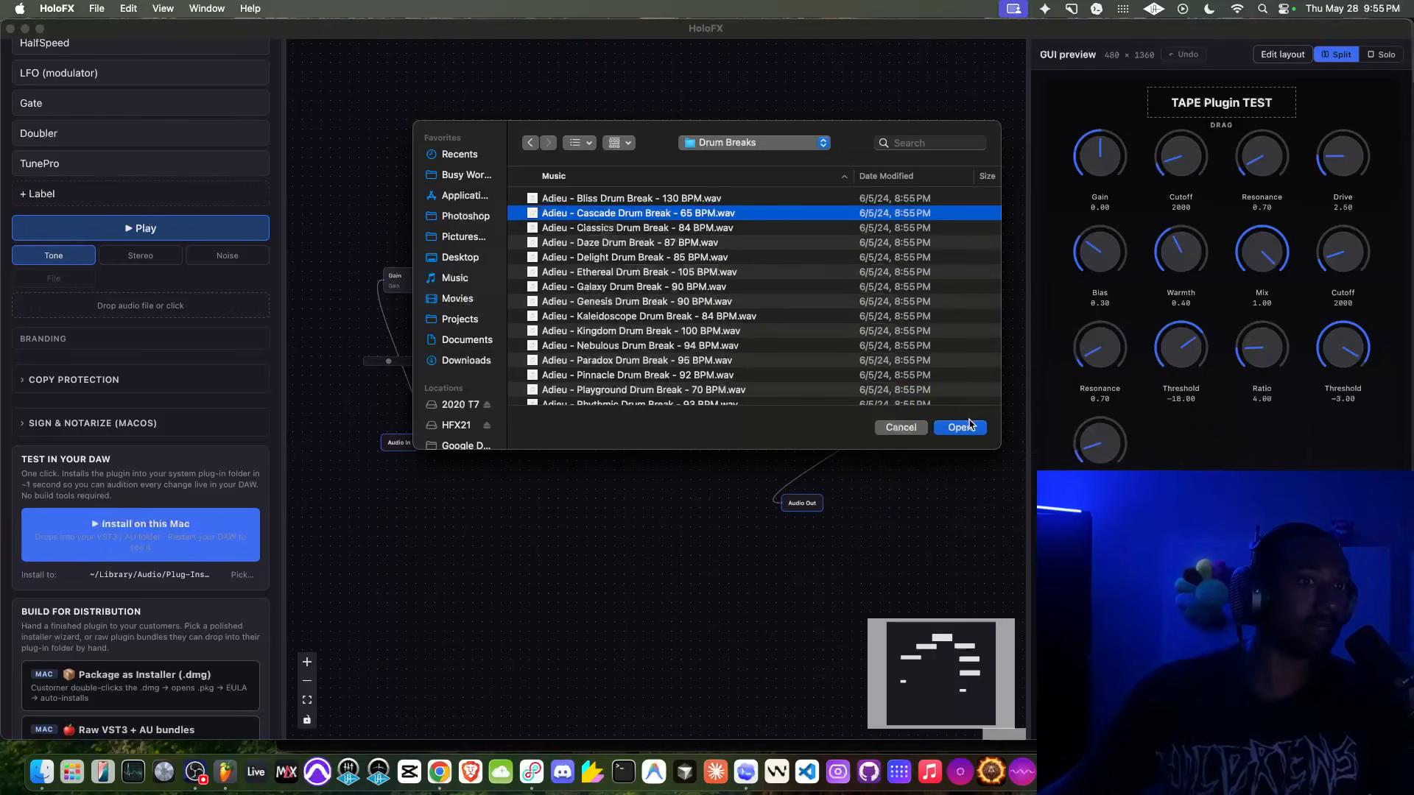
pyautogui.click(957, 425)
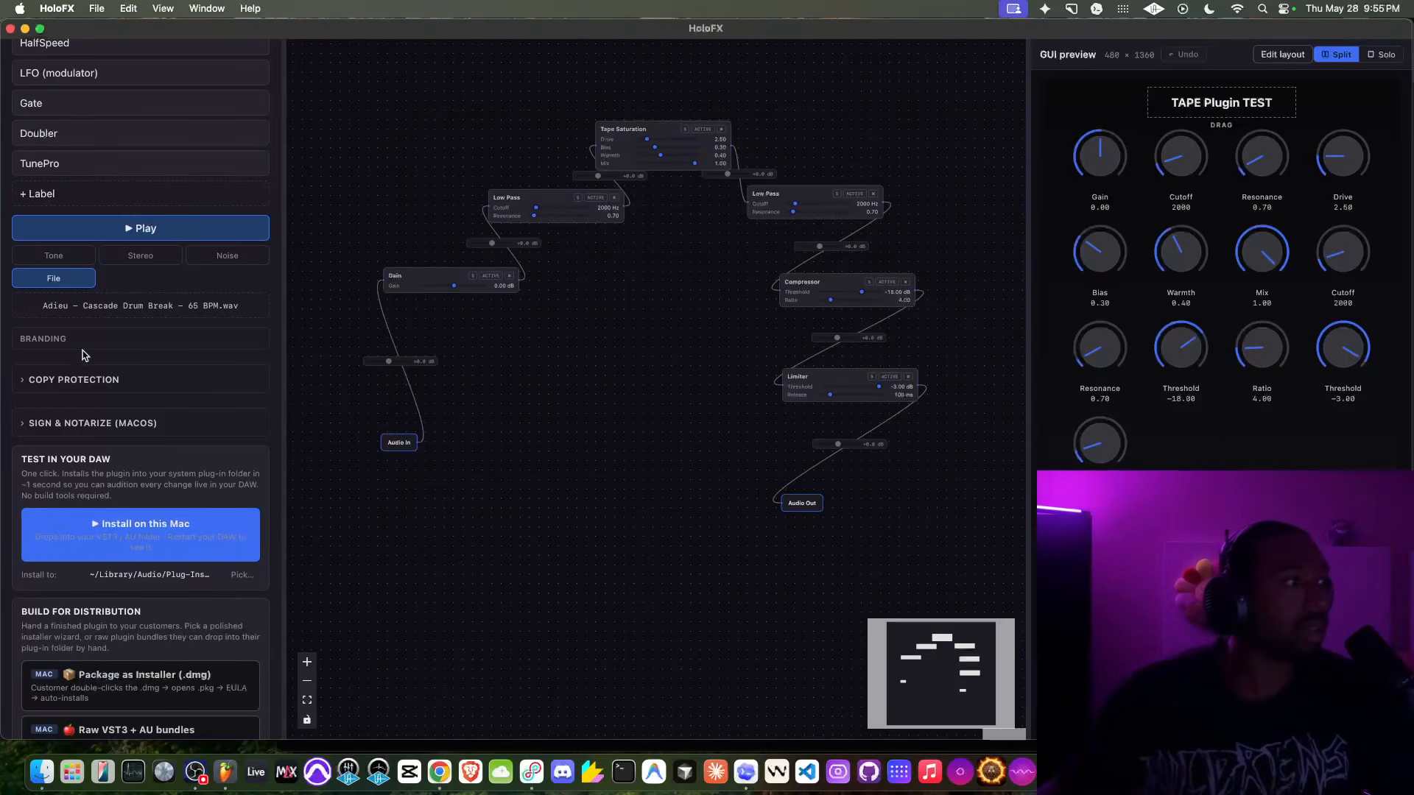
# Play the loaded drum break through the effect chain to audition the plugin.
pyautogui.scroll(-2, 83, 354)
pyautogui.scroll(5, 82, 355)
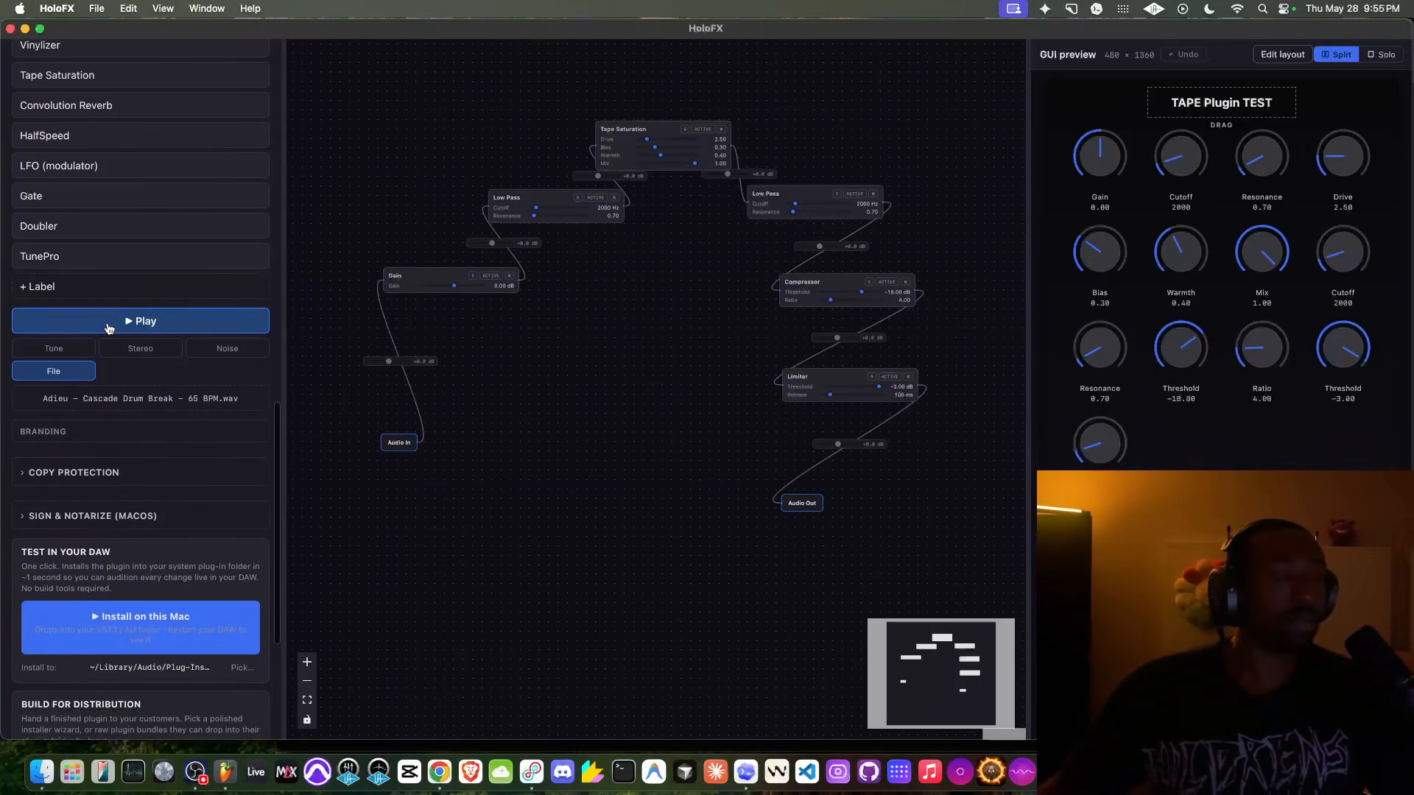
pyautogui.scroll(10, 108, 328)
pyautogui.scroll(-12, 107, 324)
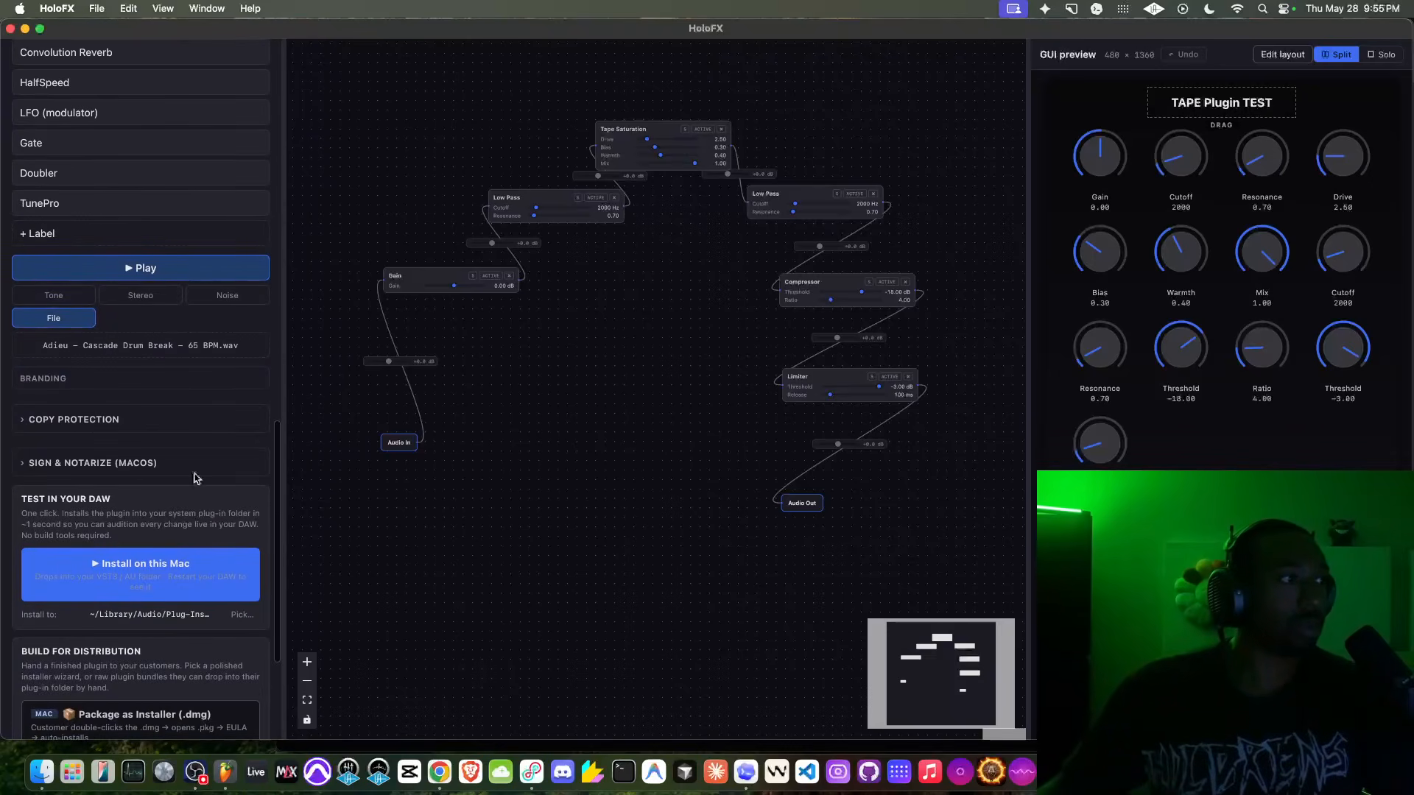
pyautogui.click(133, 269)
pyautogui.click(134, 270)
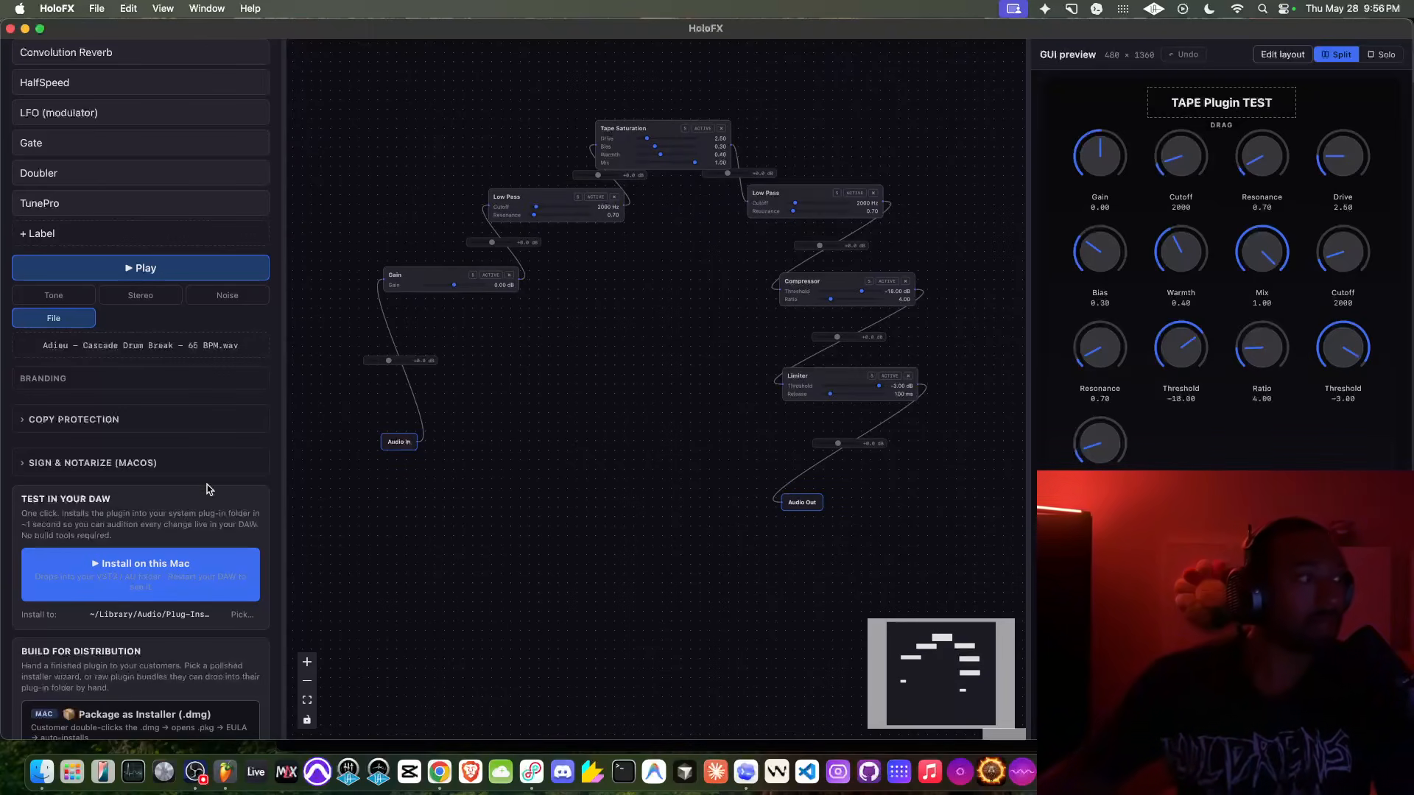
pyautogui.click(135, 266)
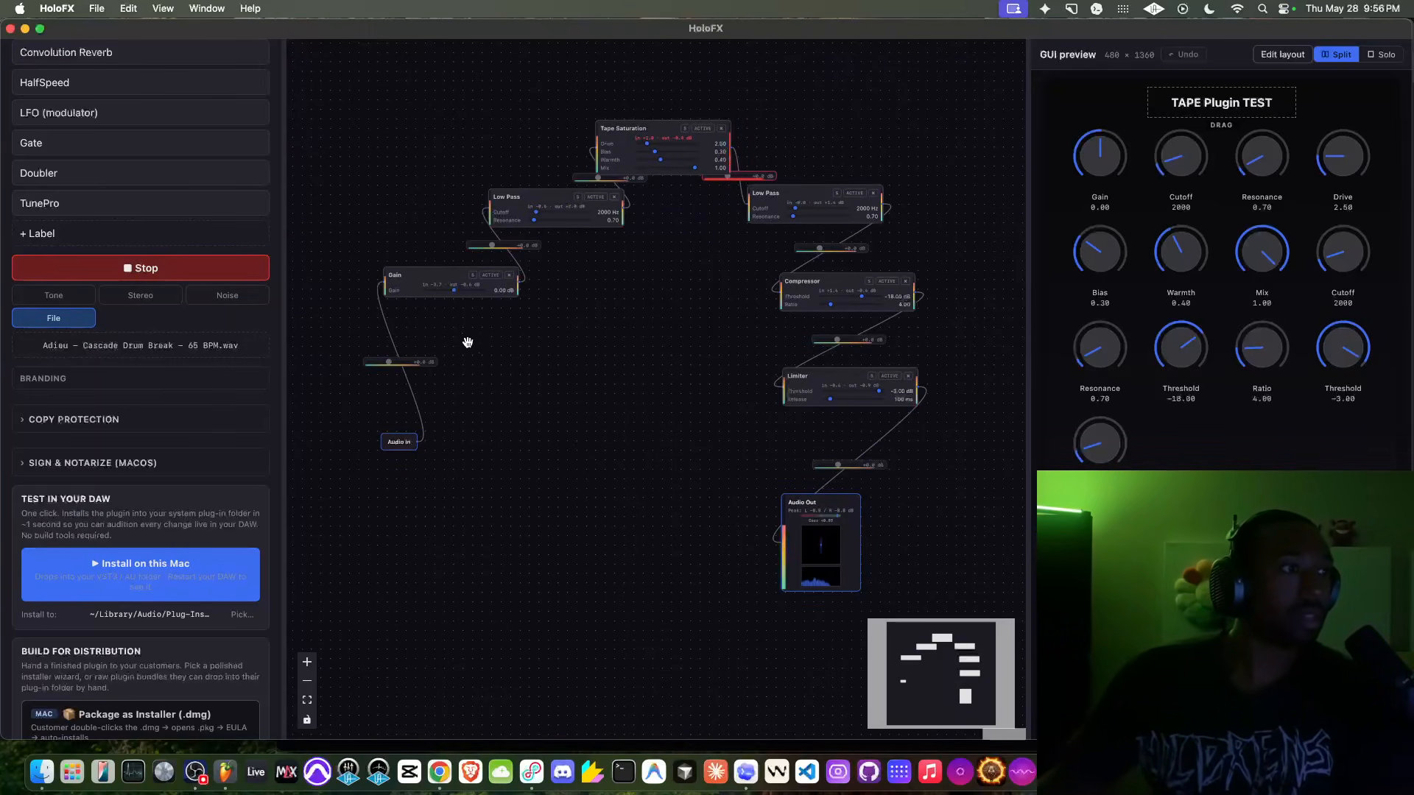
# Raise the cutoff of both Low Pass blocks to 20000 Hz using their knobs in the GUI preview.
pyautogui.click(527, 224)
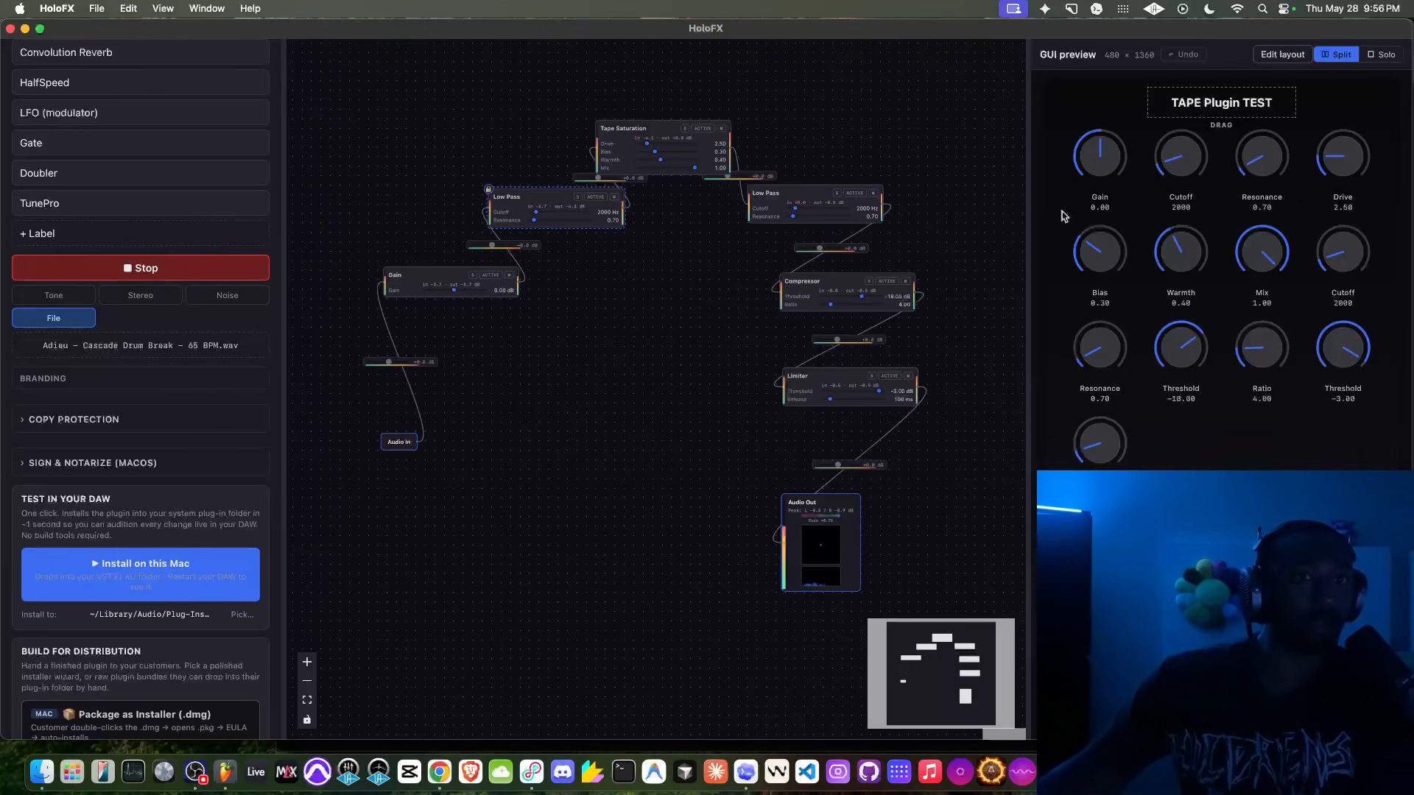
pyautogui.moveTo(1187, 160); pyautogui.dragTo(1189, 153)
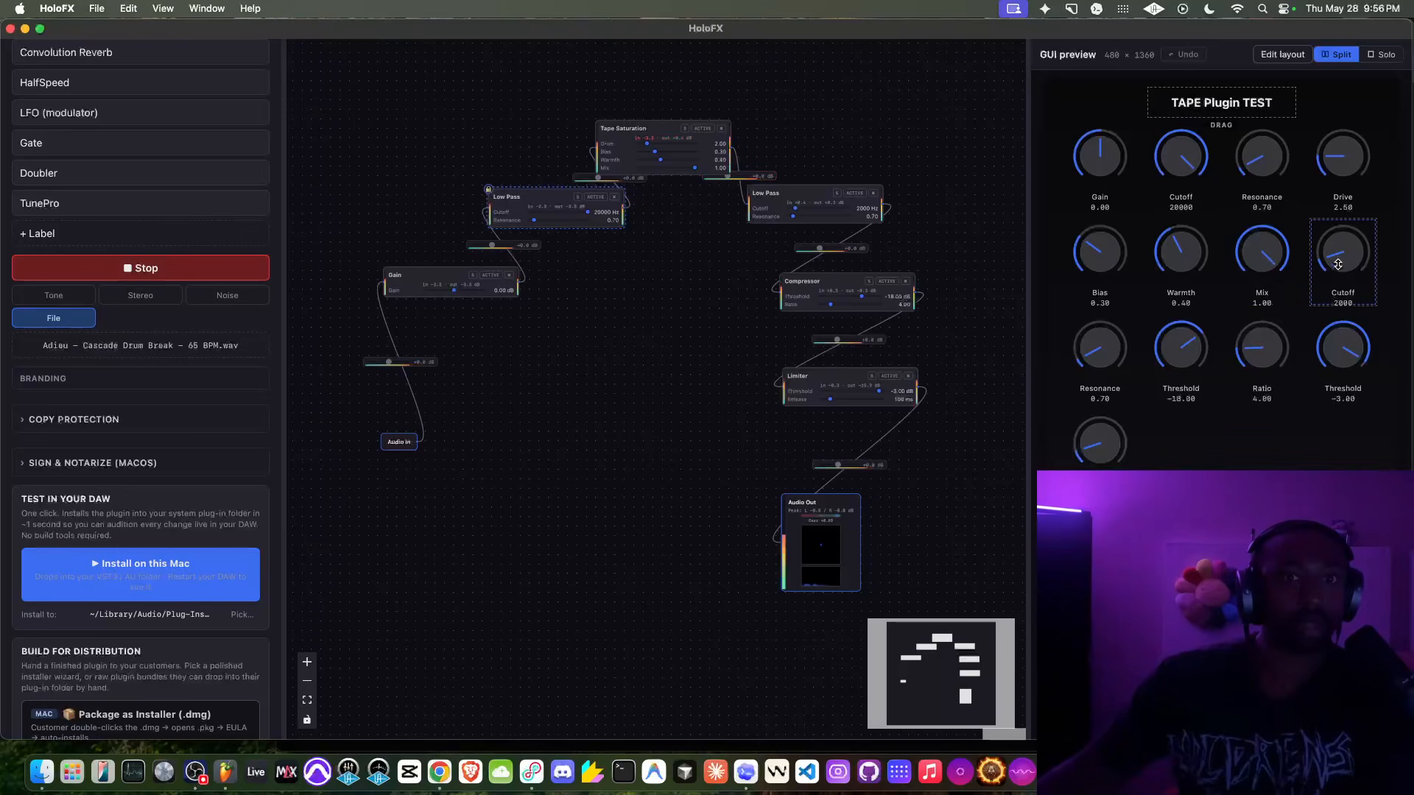
pyautogui.moveTo(1354, 234); pyautogui.dragTo(1372, 129)
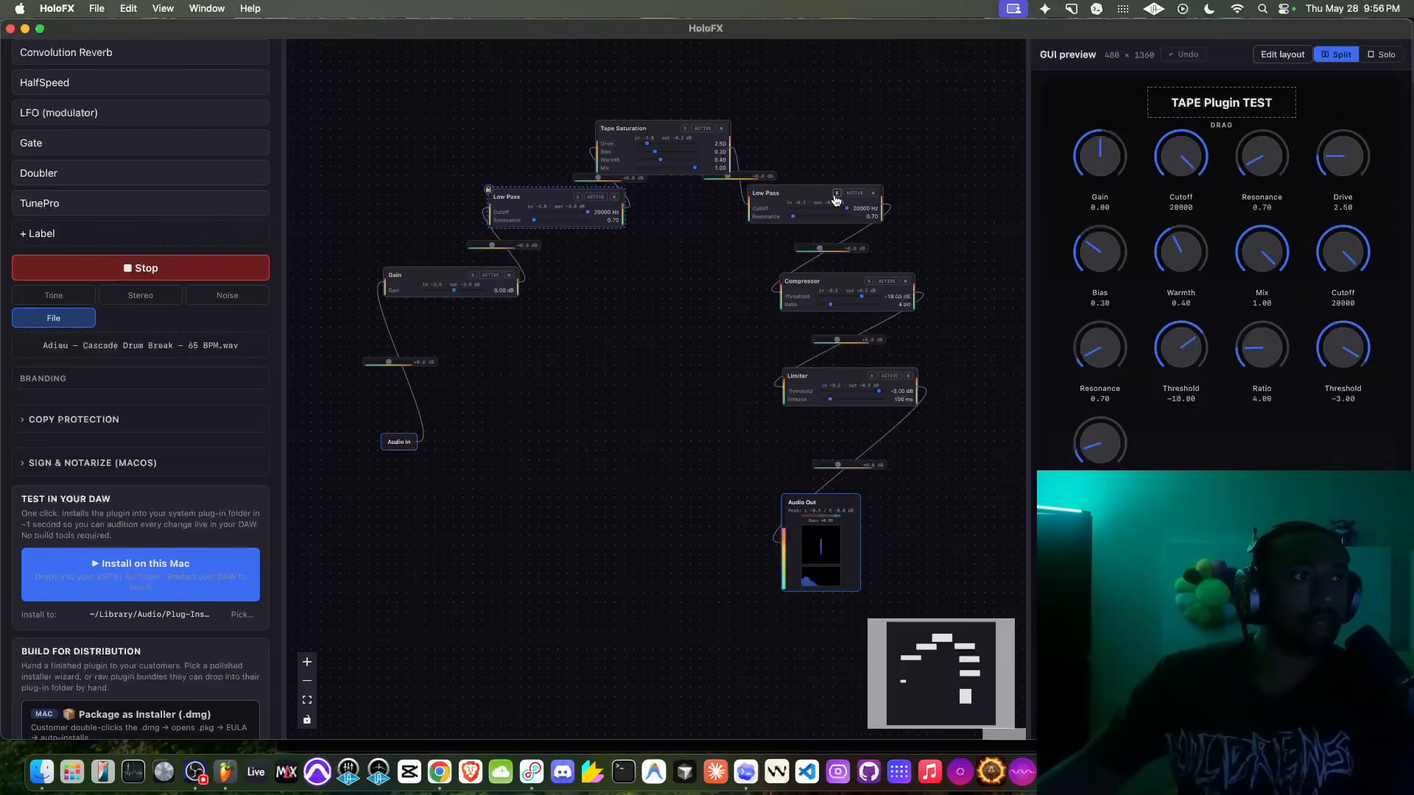
# Inspect the signal levels at each block during playback and stop the test audio.
pyautogui.scroll(5, 705, 193)
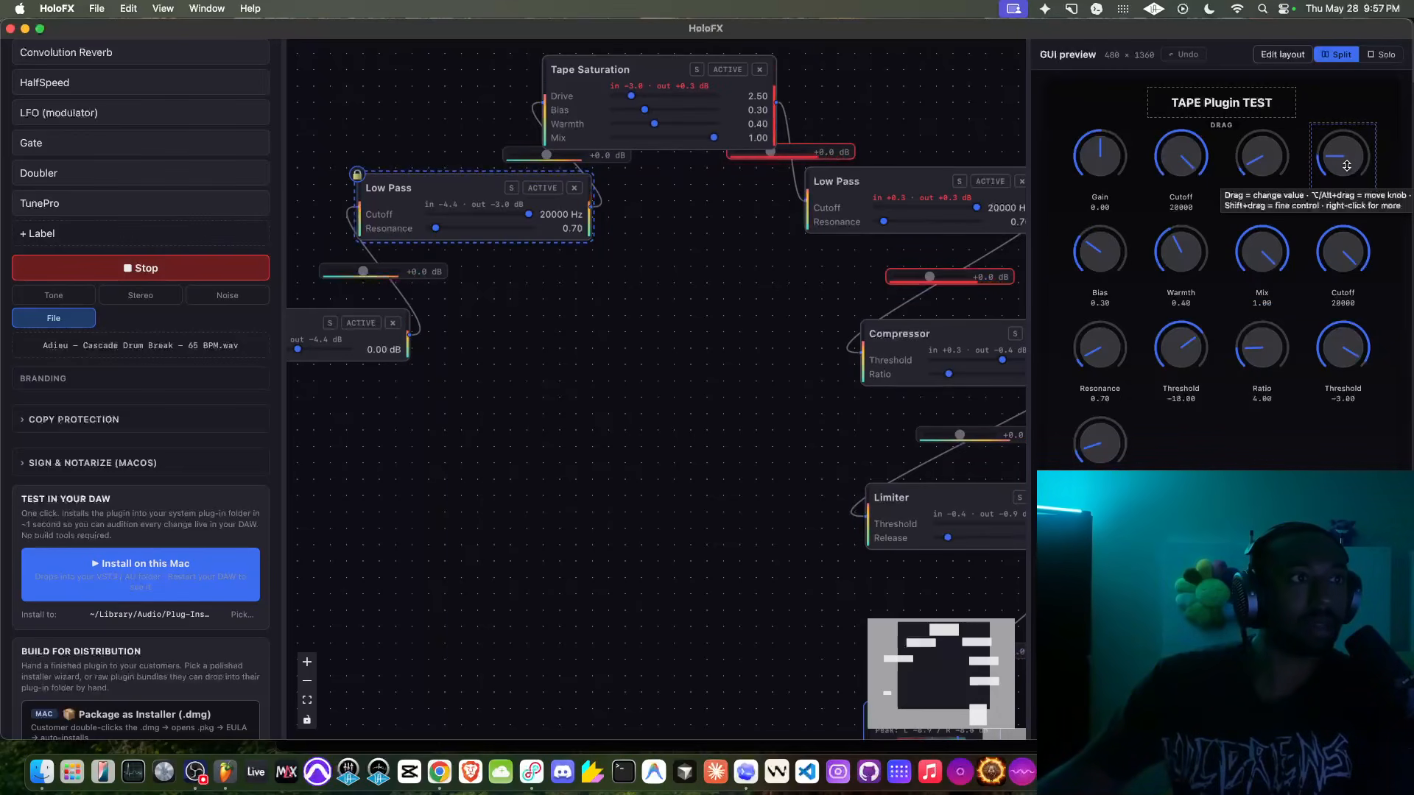
pyautogui.moveTo(748, 274); pyautogui.dragTo(690, 263)
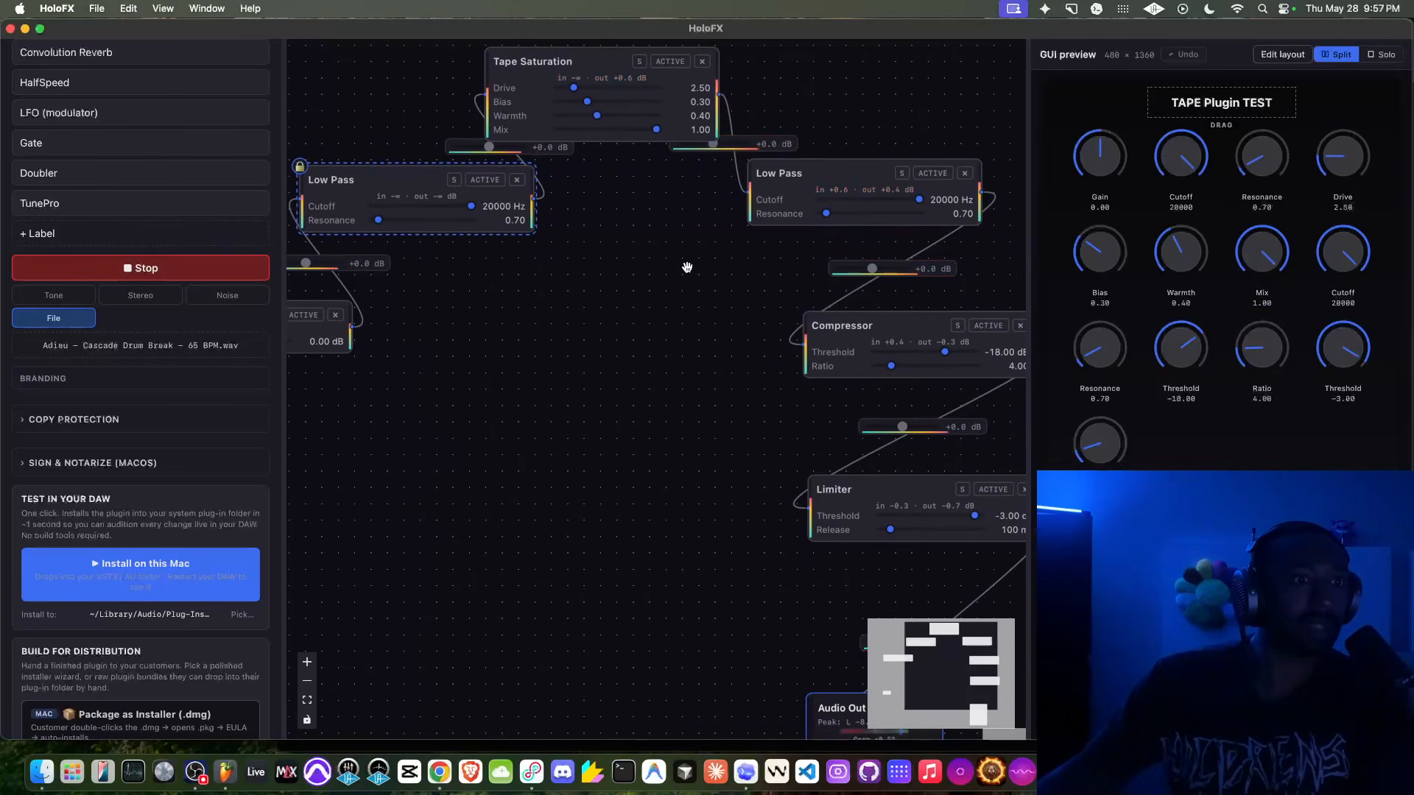
pyautogui.scroll(-3, 690, 264)
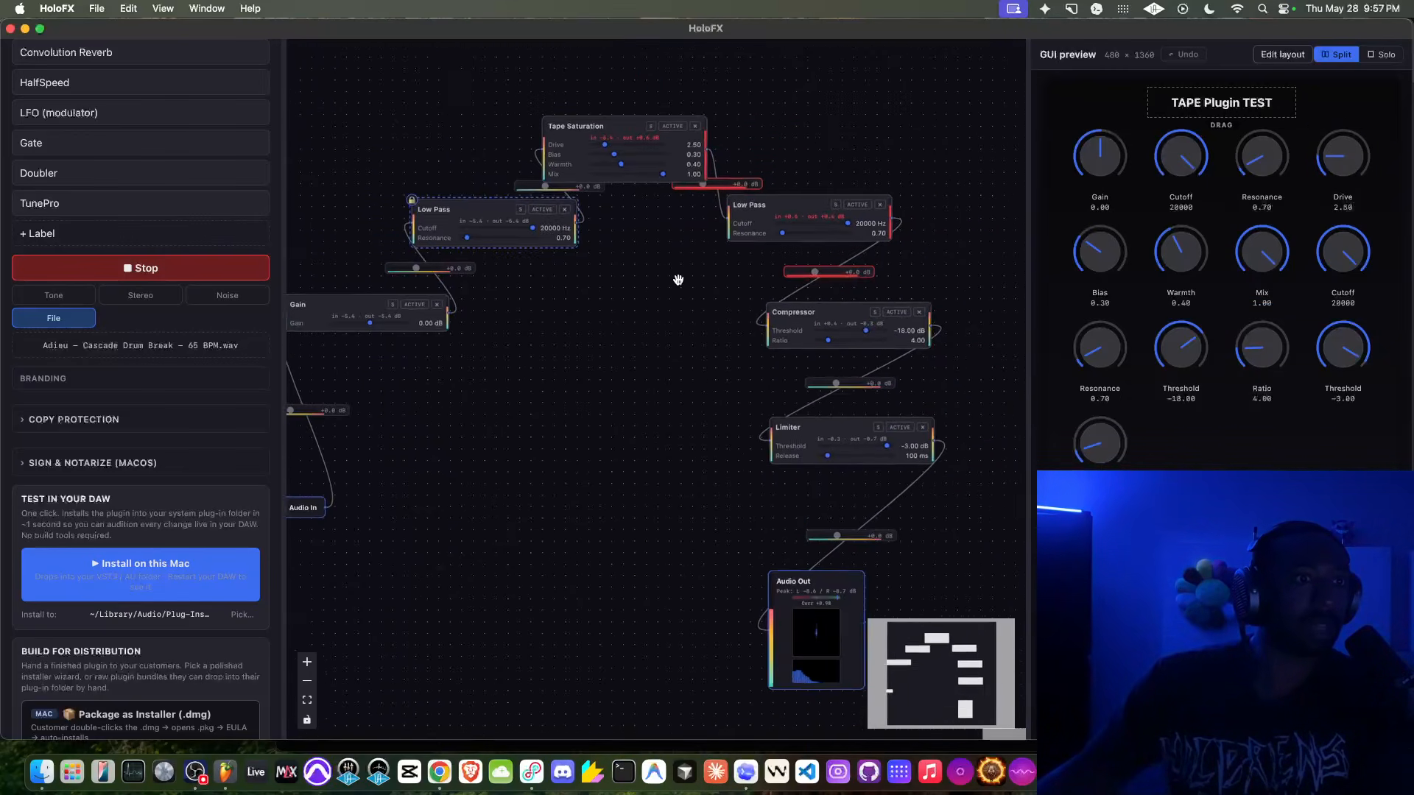
pyautogui.click(146, 270)
# Add another Gain block and move the Low Pass block that follows Tape Saturation further away to widen their connection.
pyautogui.scroll(10, 69, 201)
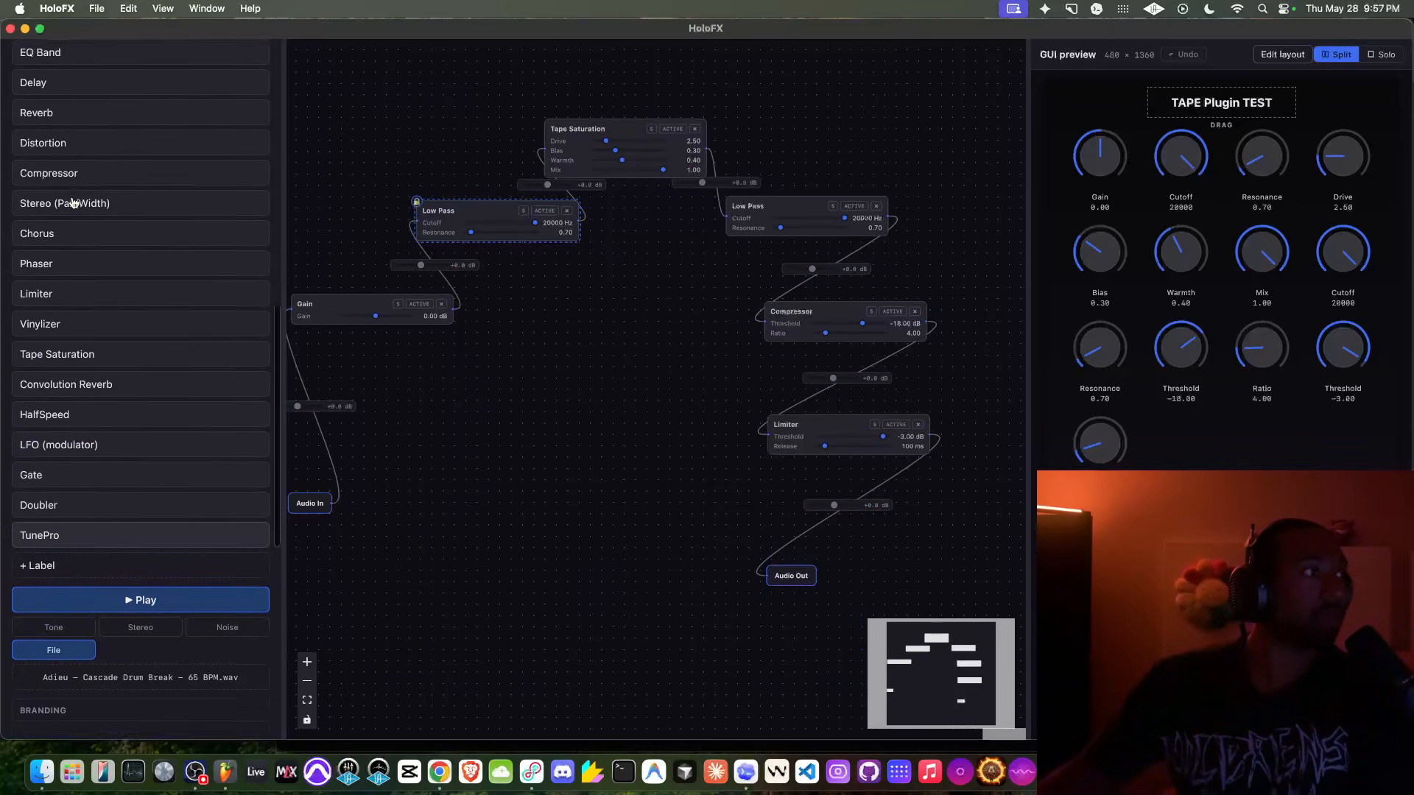
pyautogui.click(65, 84)
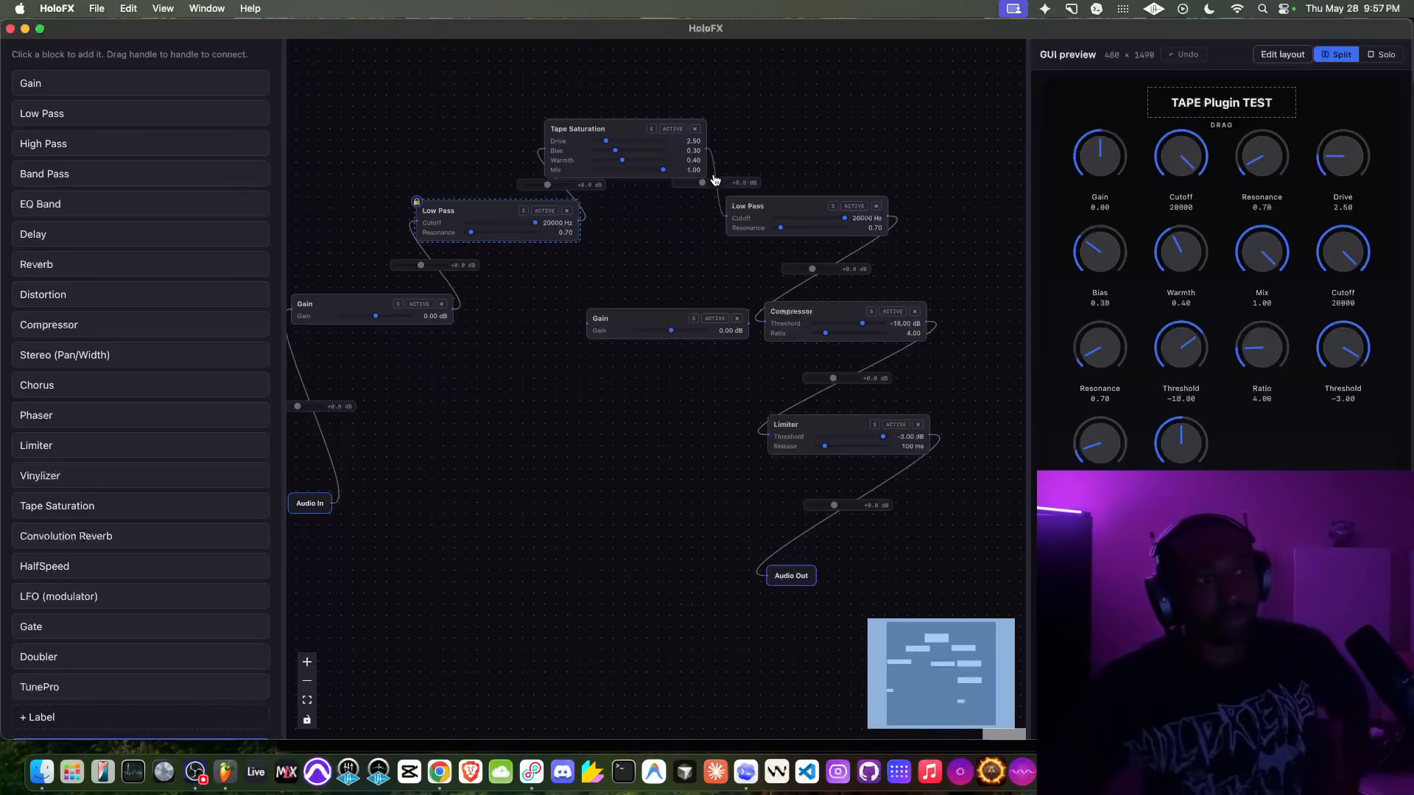
pyautogui.moveTo(744, 206); pyautogui.dragTo(838, 143)
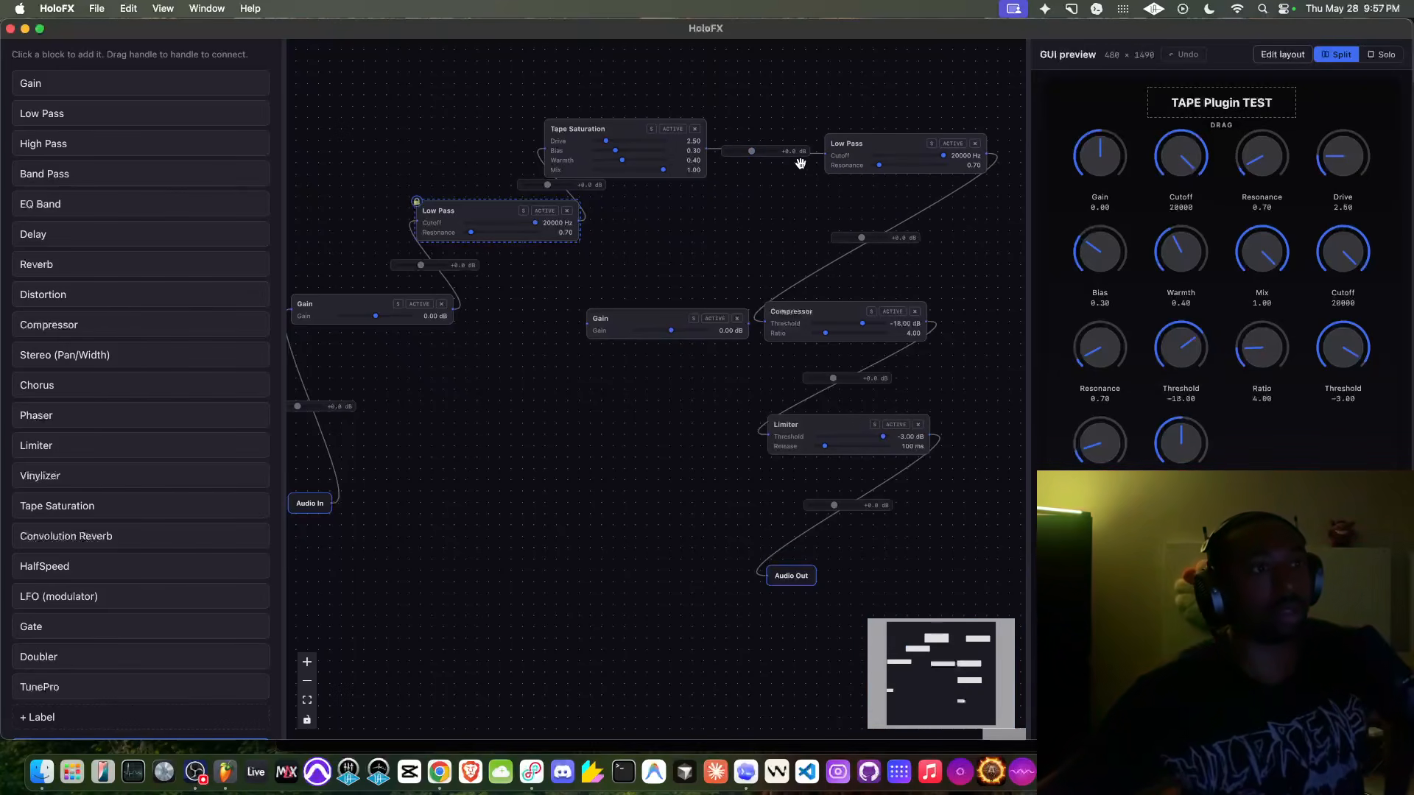
pyautogui.doubleClick(816, 156)
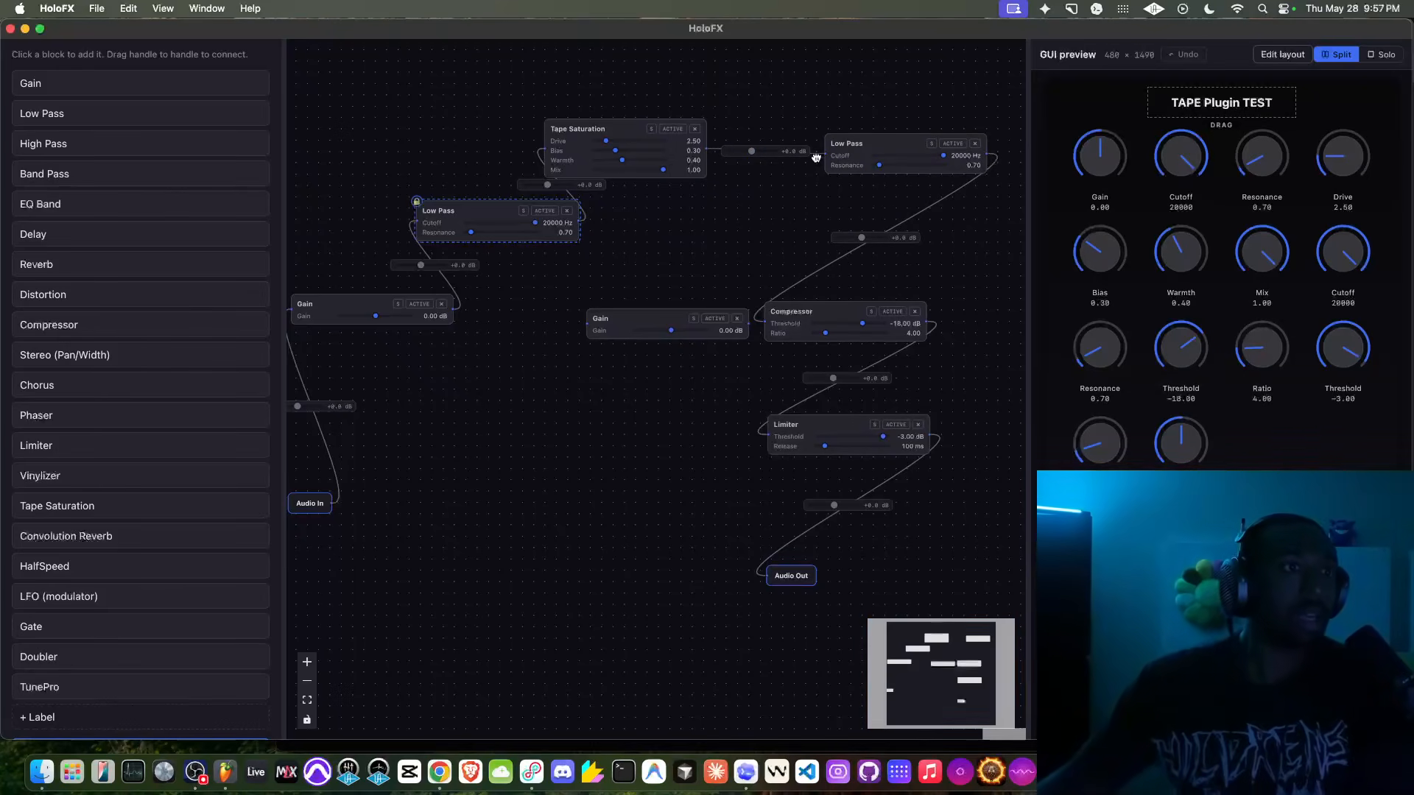
pyautogui.moveTo(816, 155); pyautogui.dragTo(813, 157)
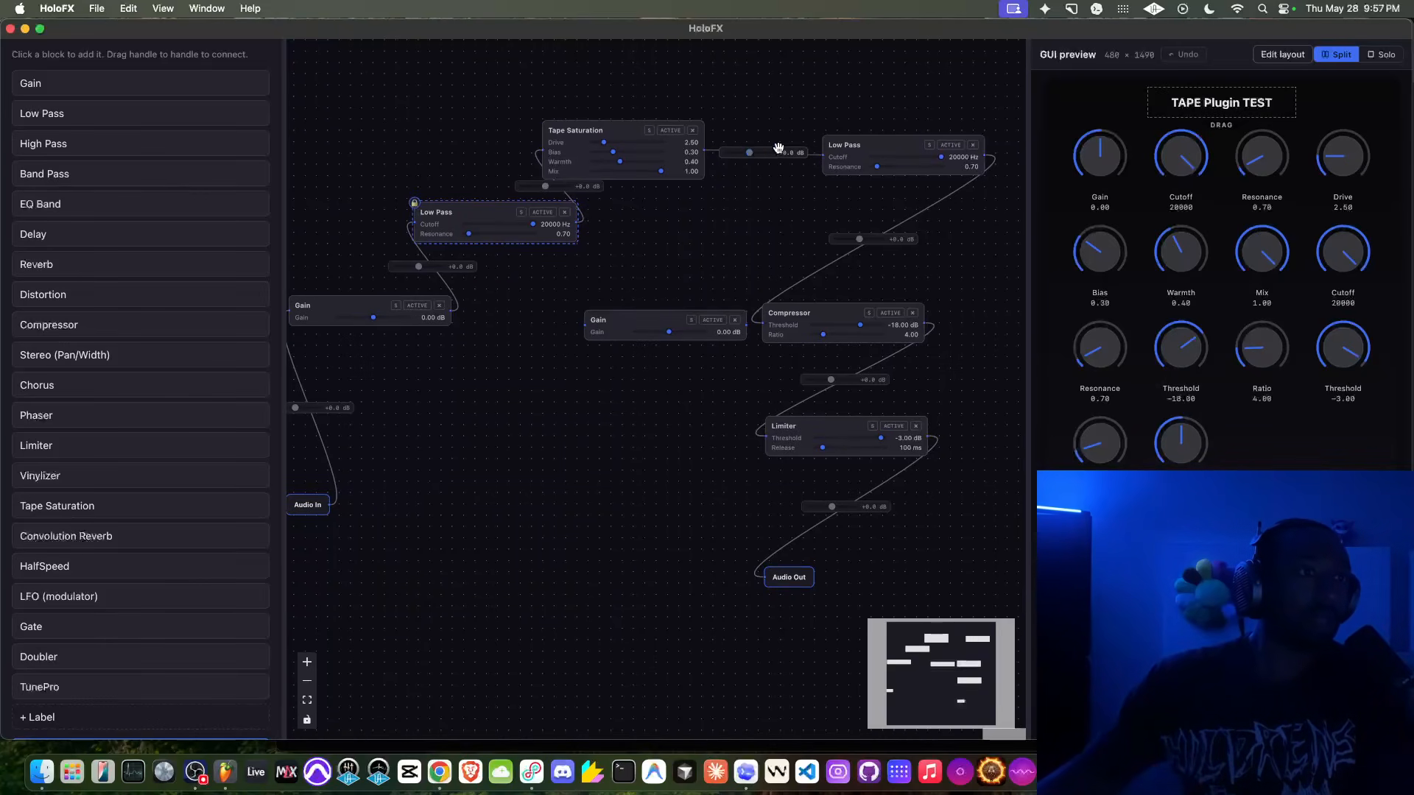
# Delete the unconnected Gain block beside the Compressor.
pyautogui.click(735, 321)
pyautogui.click(787, 401)
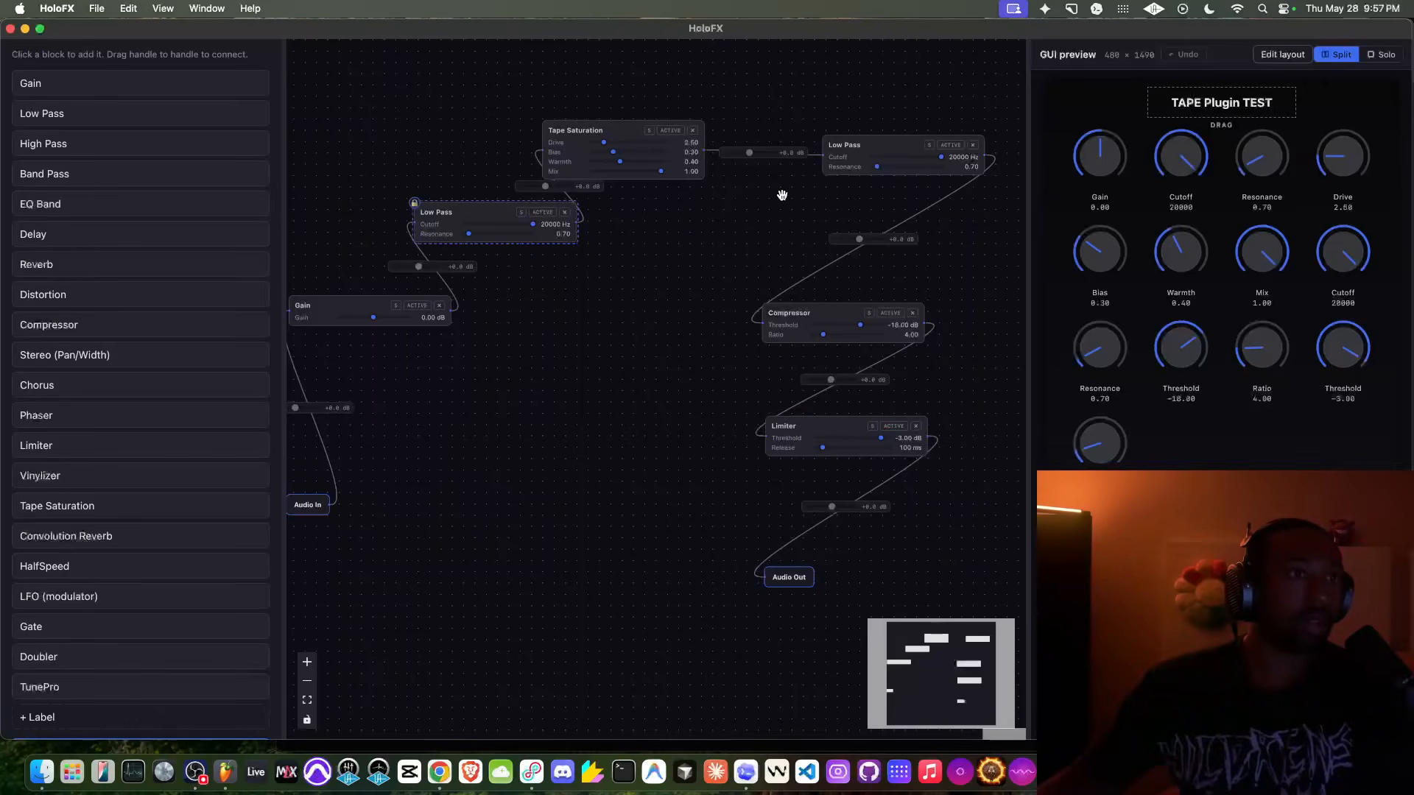
# Start the test audio and lower the gain on the connection from Tape Saturation to the second Low Pass to -7.5 dB.
pyautogui.scroll(5, 783, 189)
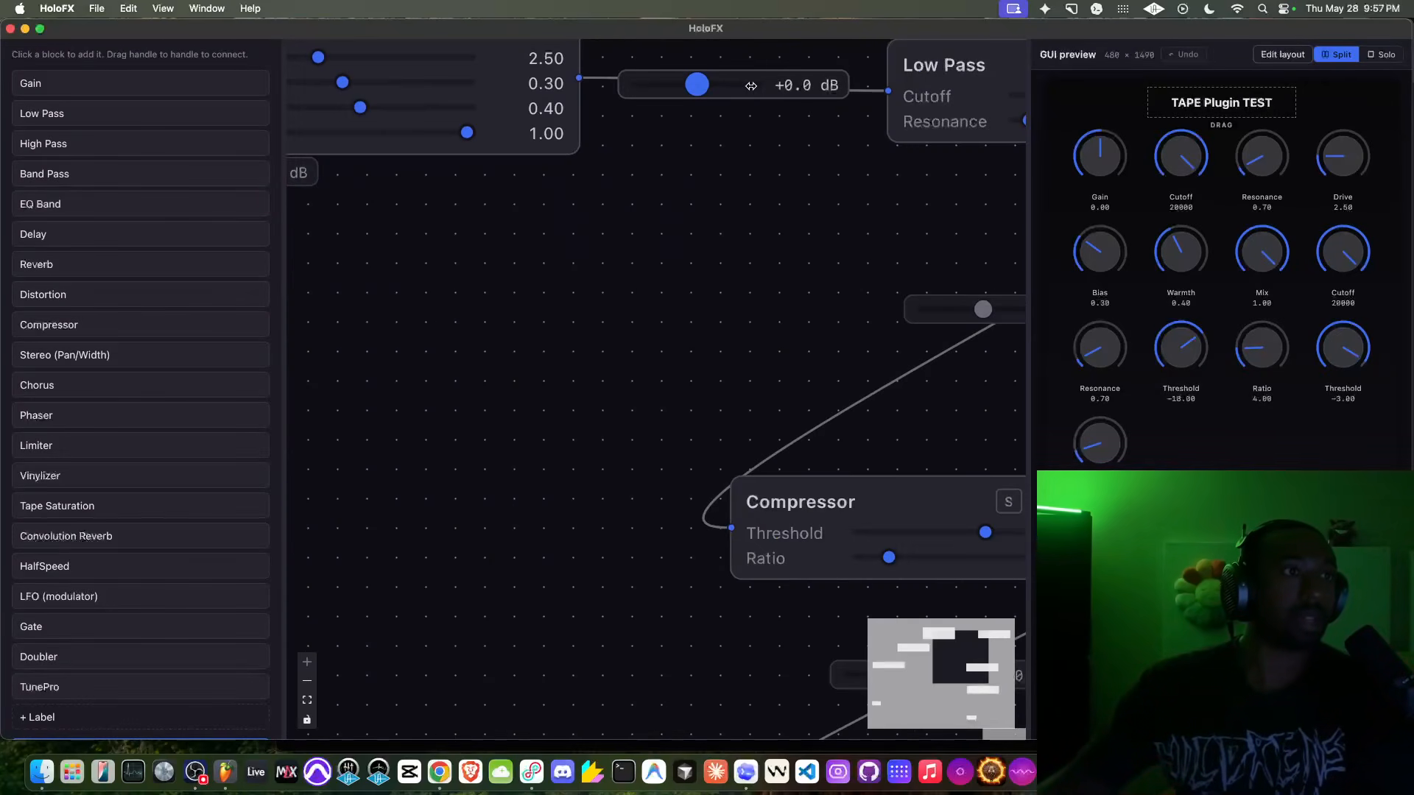
pyautogui.scroll(-5, 684, 192)
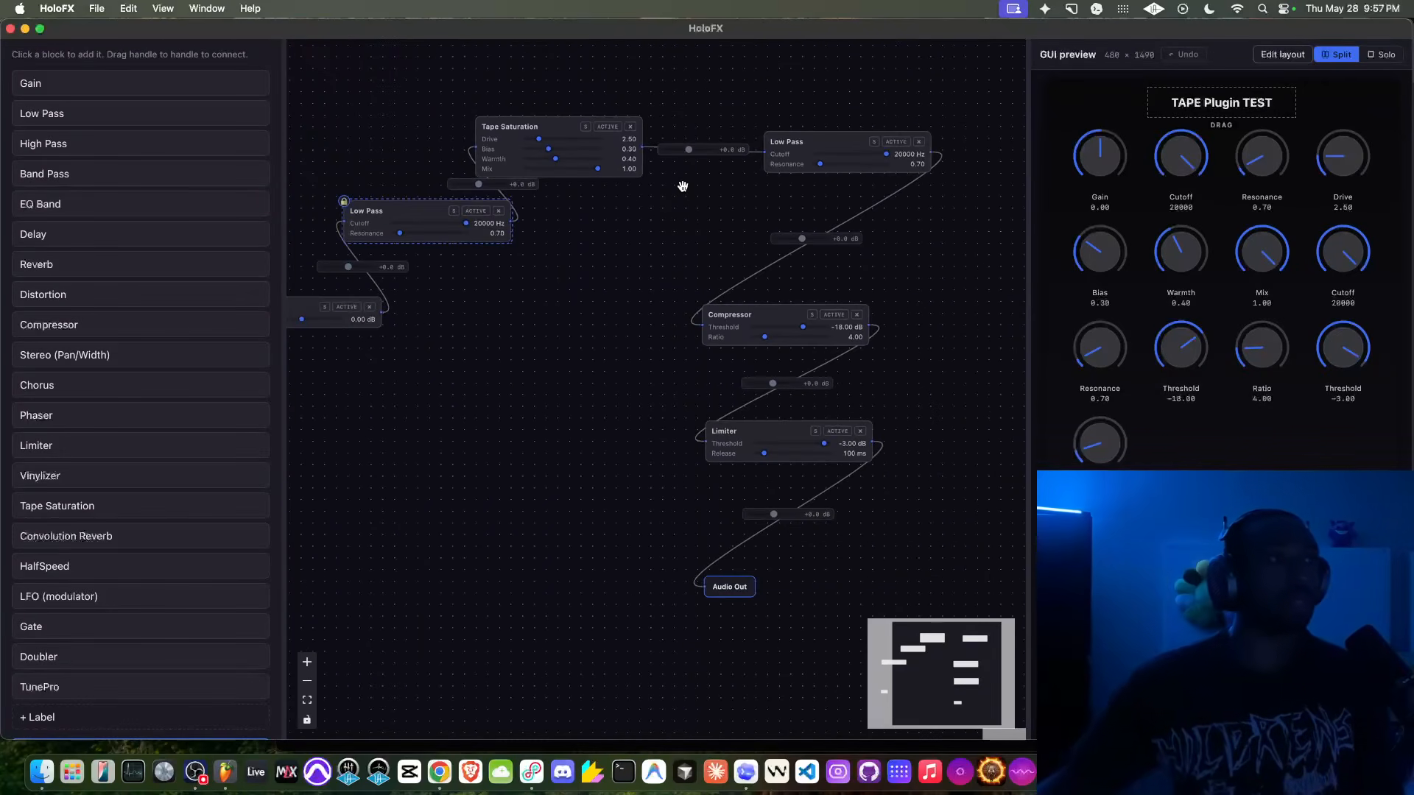
pyautogui.scroll(-5, 174, 313)
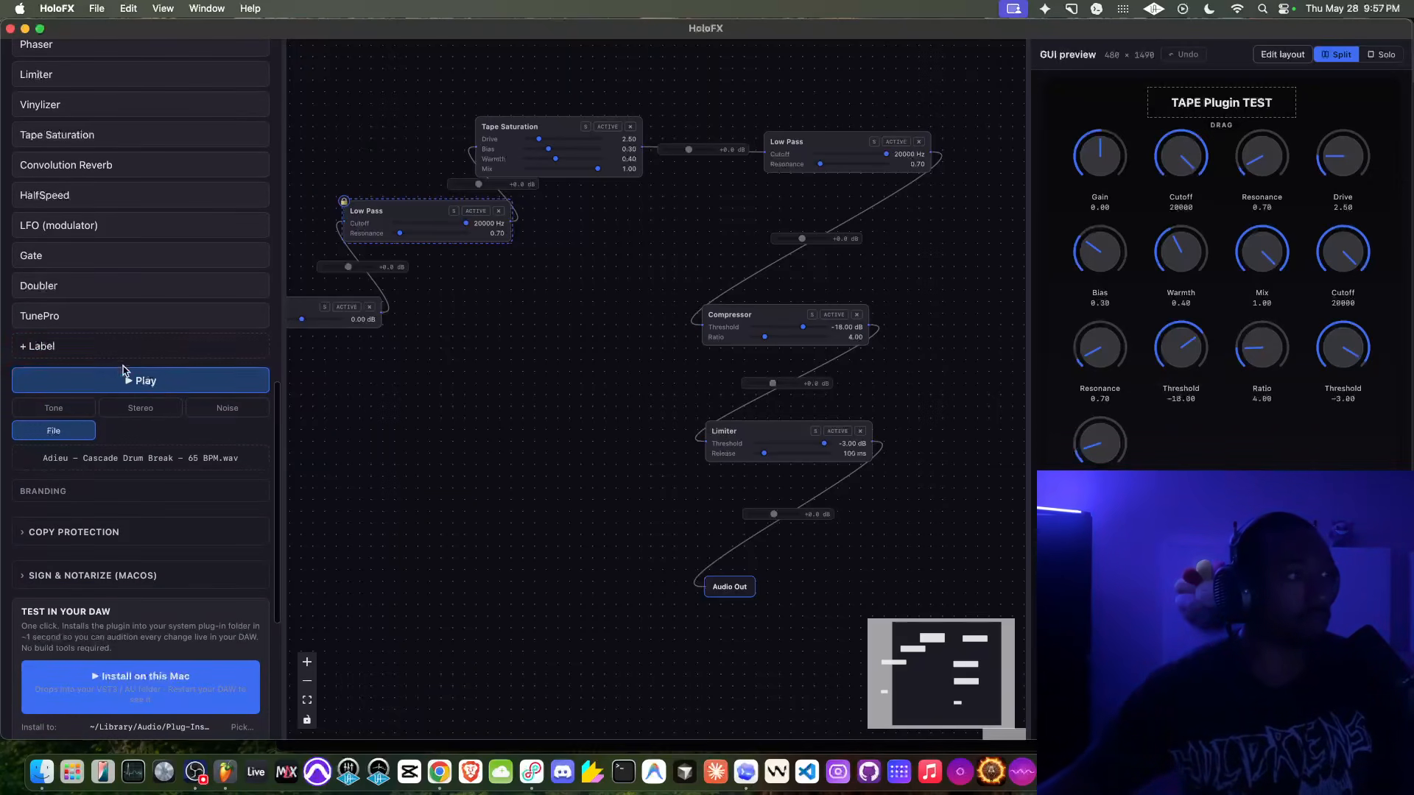
pyautogui.click(127, 374)
pyautogui.scroll(5, 678, 145)
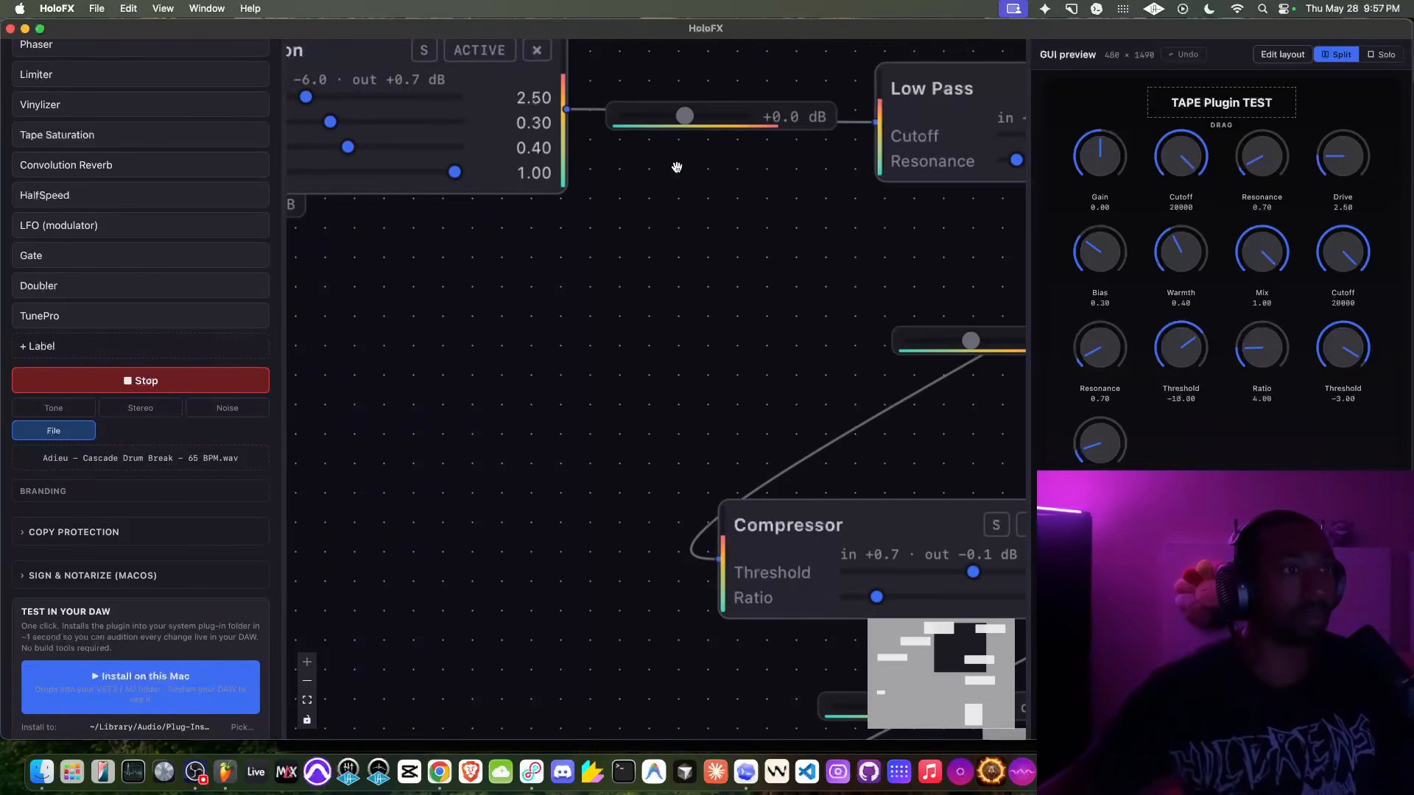
pyautogui.moveTo(678, 117); pyautogui.dragTo(658, 117)
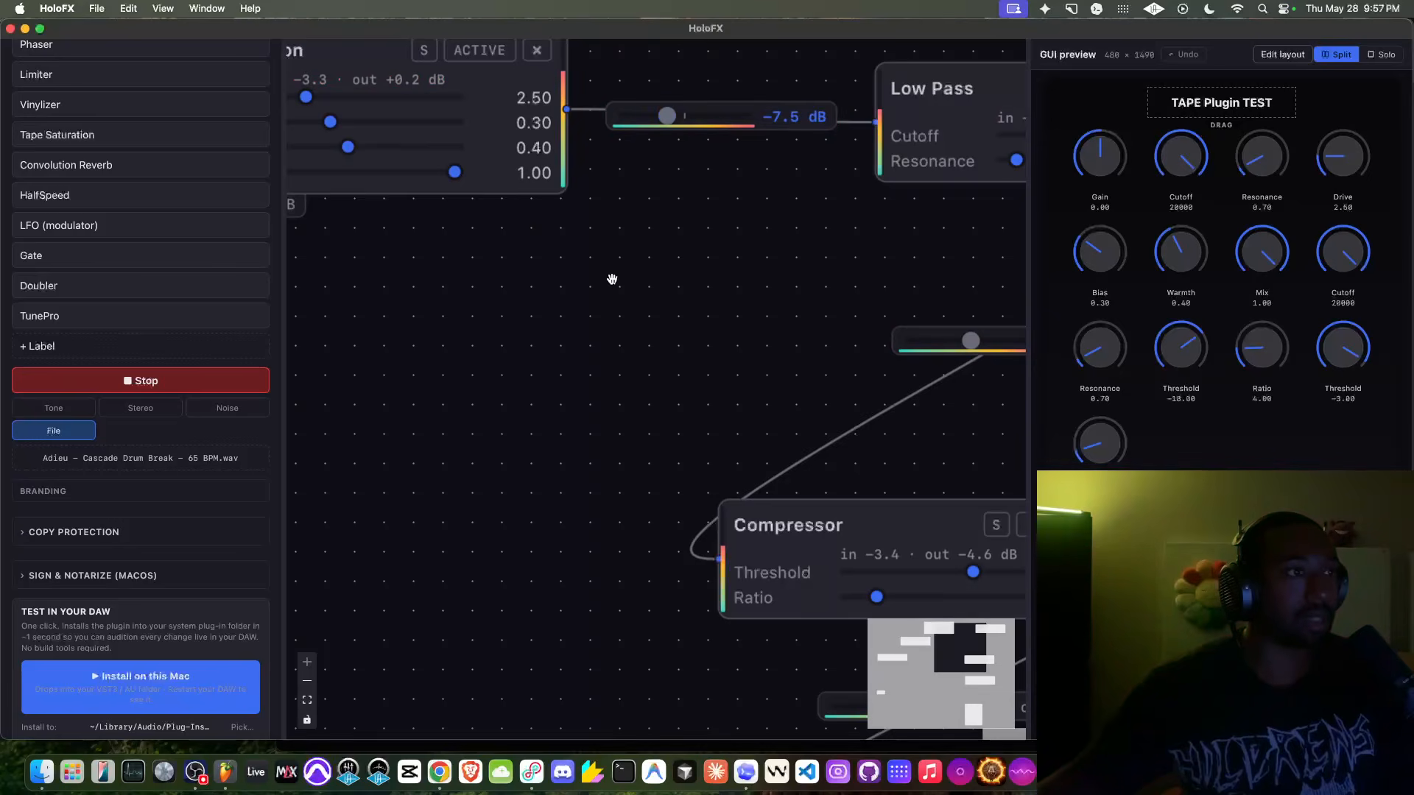
pyautogui.scroll(-5, 612, 279)
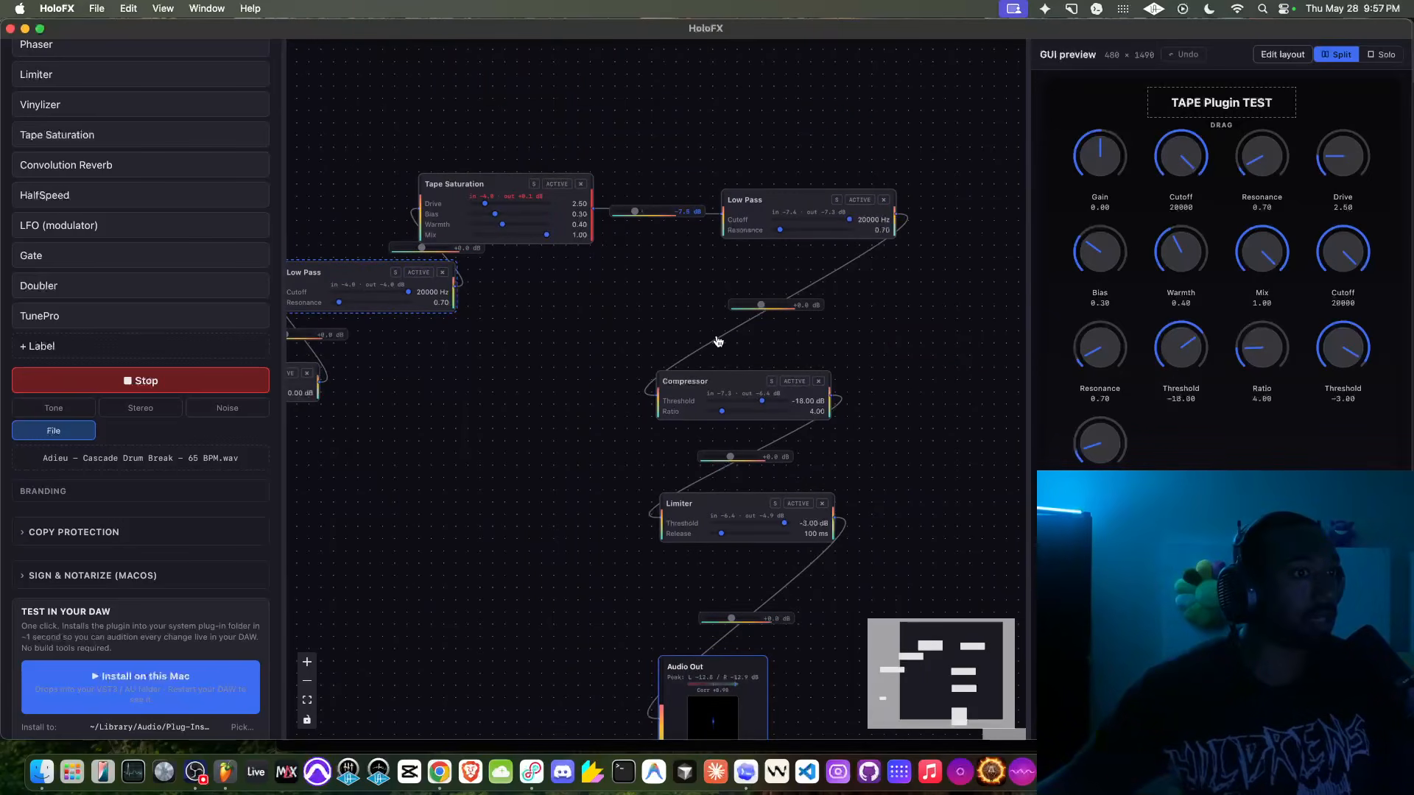
# Adjust the Tape Saturation drive to 3.20 and raise the input Gain to 1.70 while the drum break plays.
pyautogui.moveTo(636, 307); pyautogui.dragTo(637, 278)
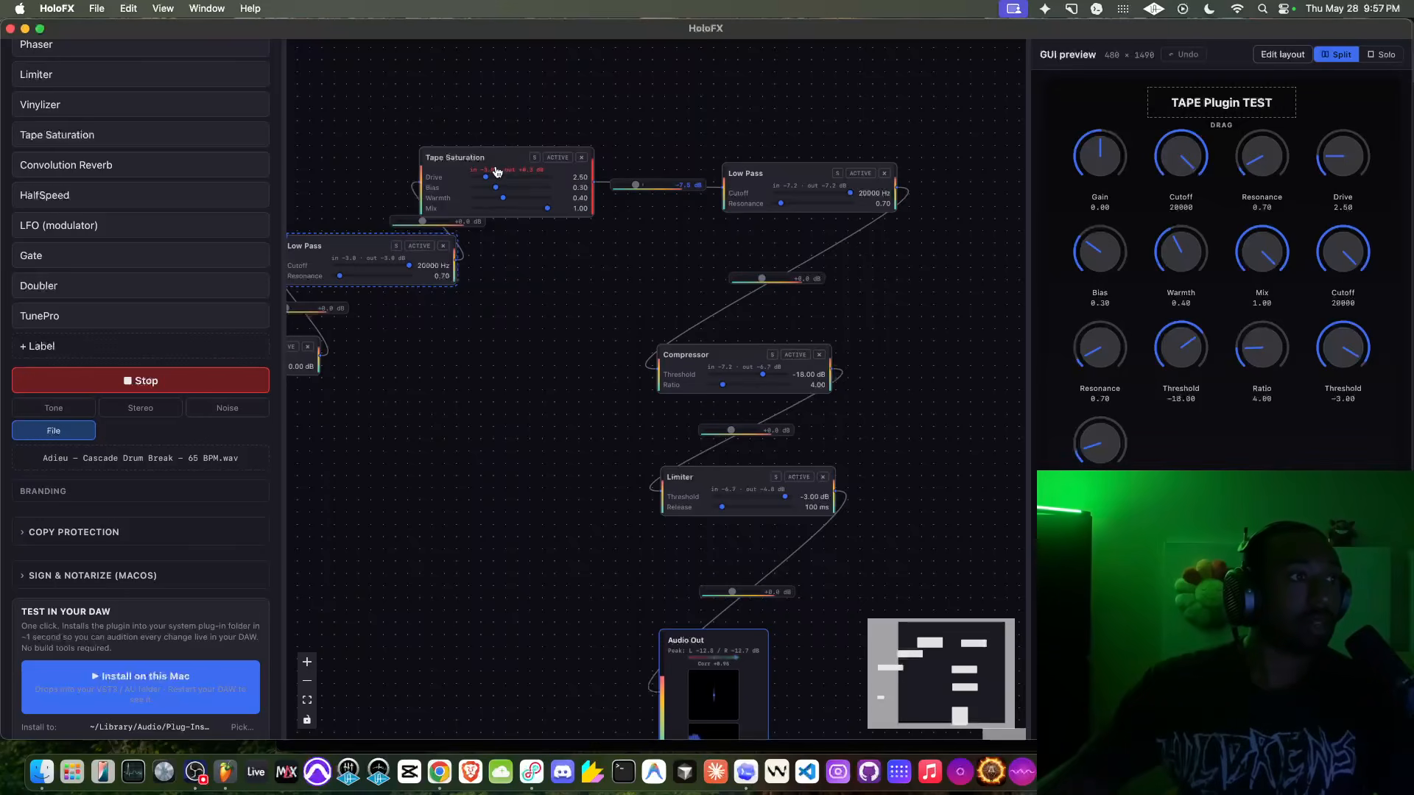
pyautogui.scroll(3, 515, 180)
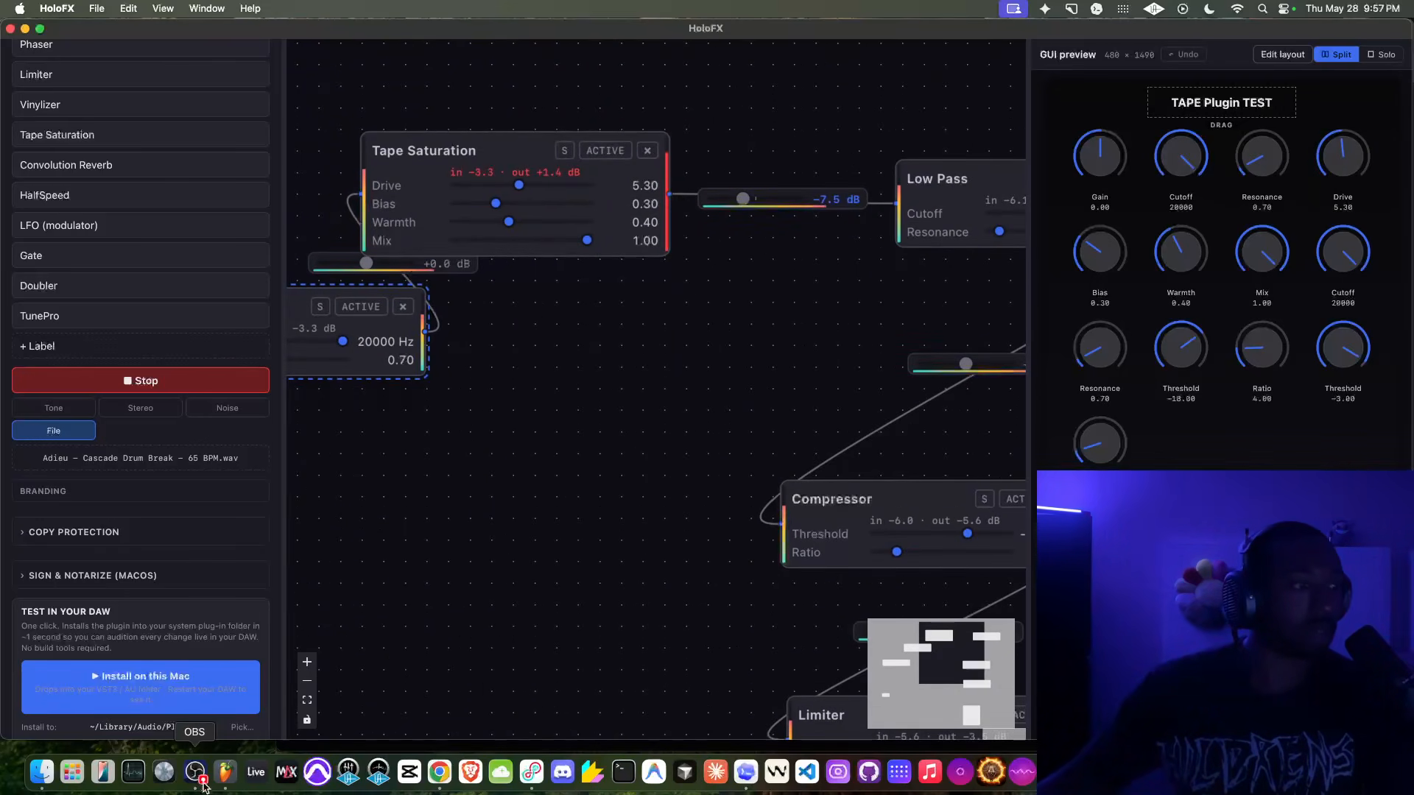
pyautogui.click(225, 773)
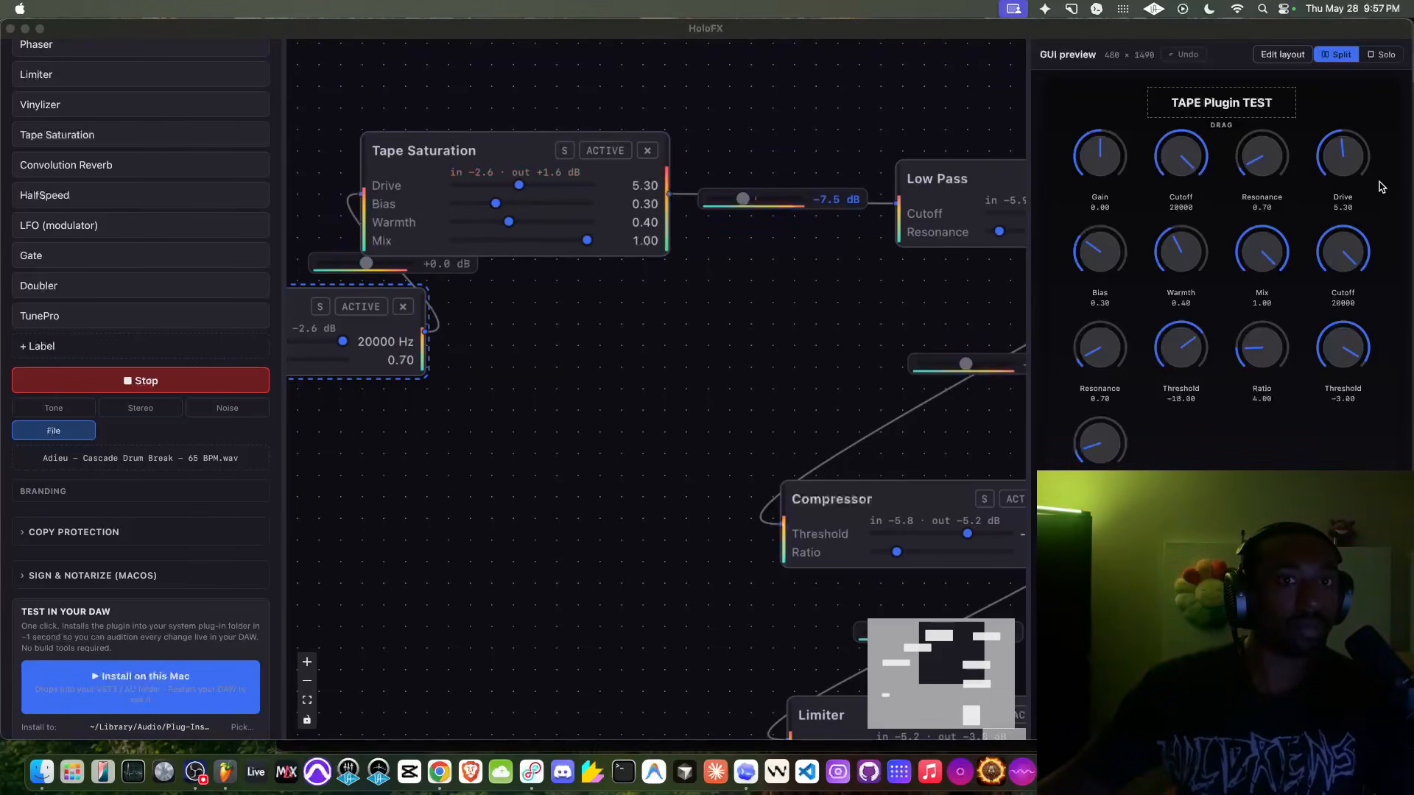
pyautogui.click(1345, 159)
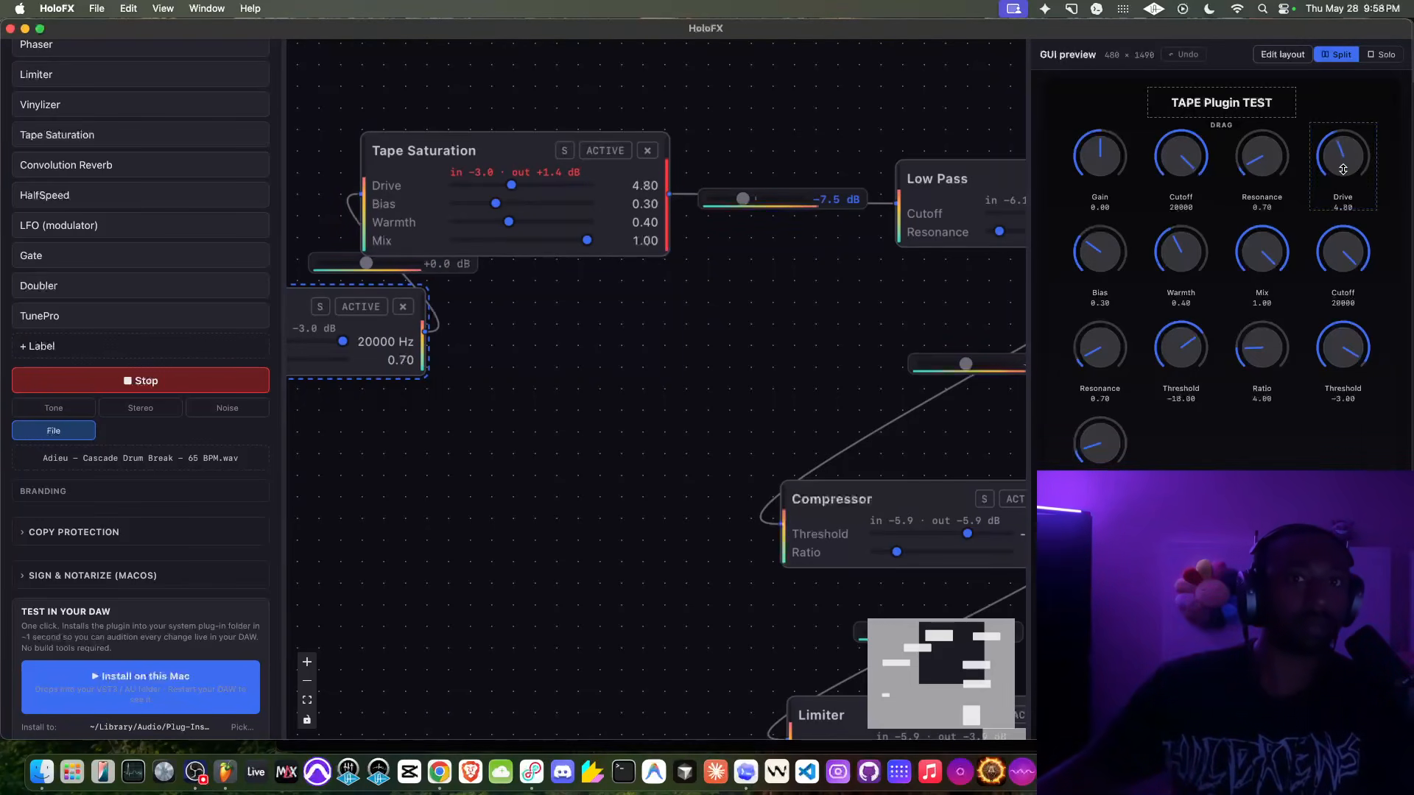
pyautogui.moveTo(1102, 151)
pyautogui.mouseDown()
pyautogui.moveTo(1114, 126)
pyautogui.moveTo(1103, 151)
pyautogui.mouseUp()
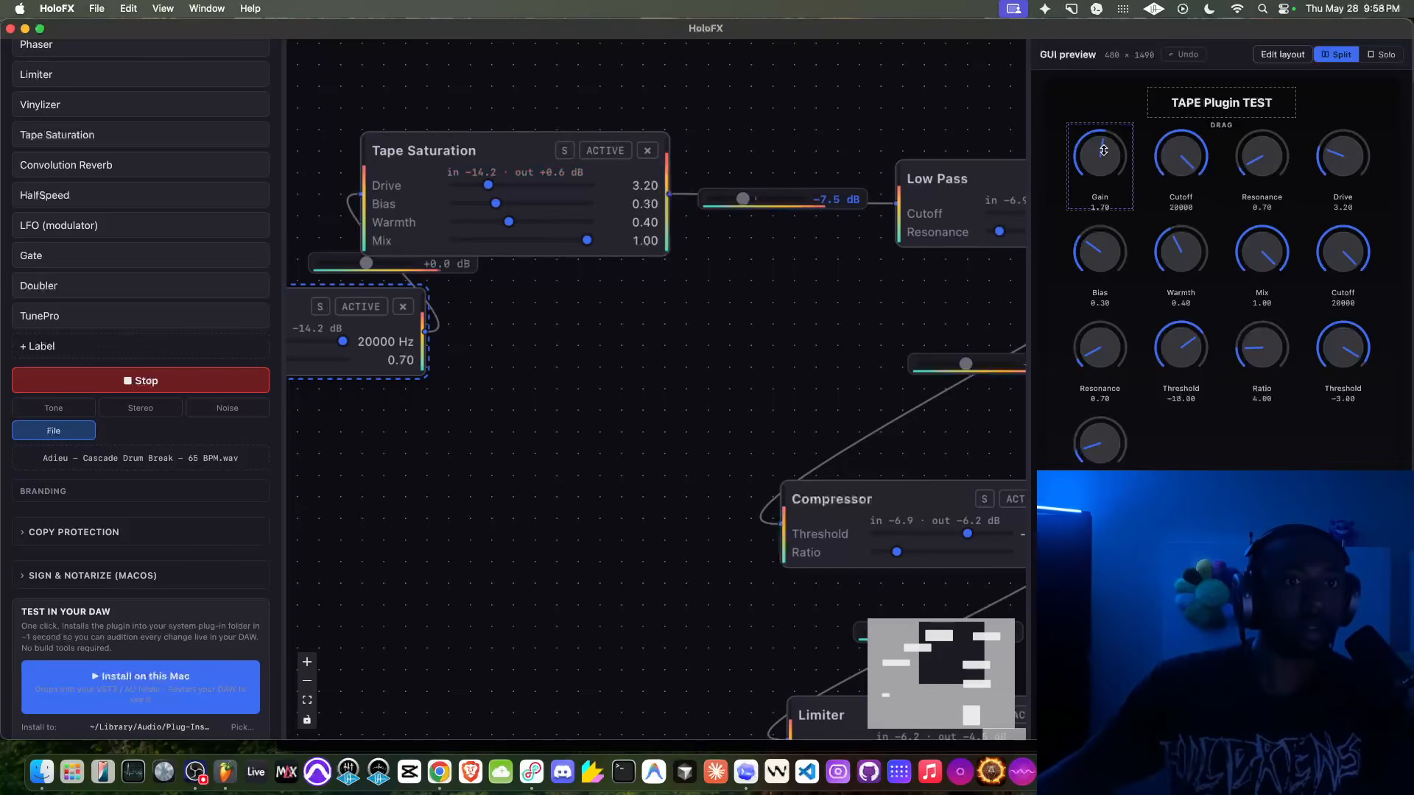
# Set both the warmth and the bias of Tape Saturation to 0.00.
pyautogui.moveTo(1181, 230); pyautogui.dragTo(1160, 183)
pyautogui.moveTo(1164, 240); pyautogui.dragTo(1167, 354)
pyautogui.click(1109, 254)
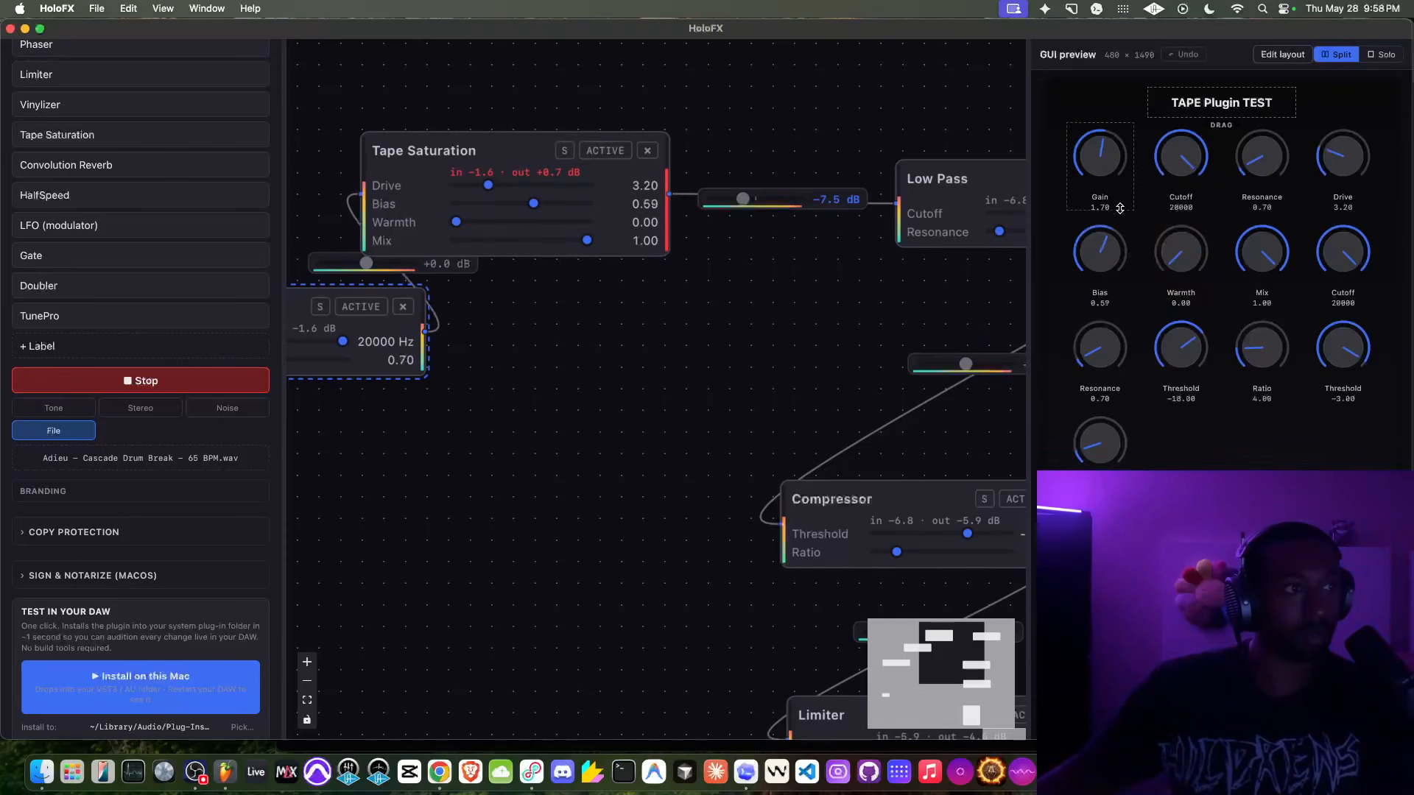
pyautogui.moveTo(1135, 156); pyautogui.dragTo(1042, 363)
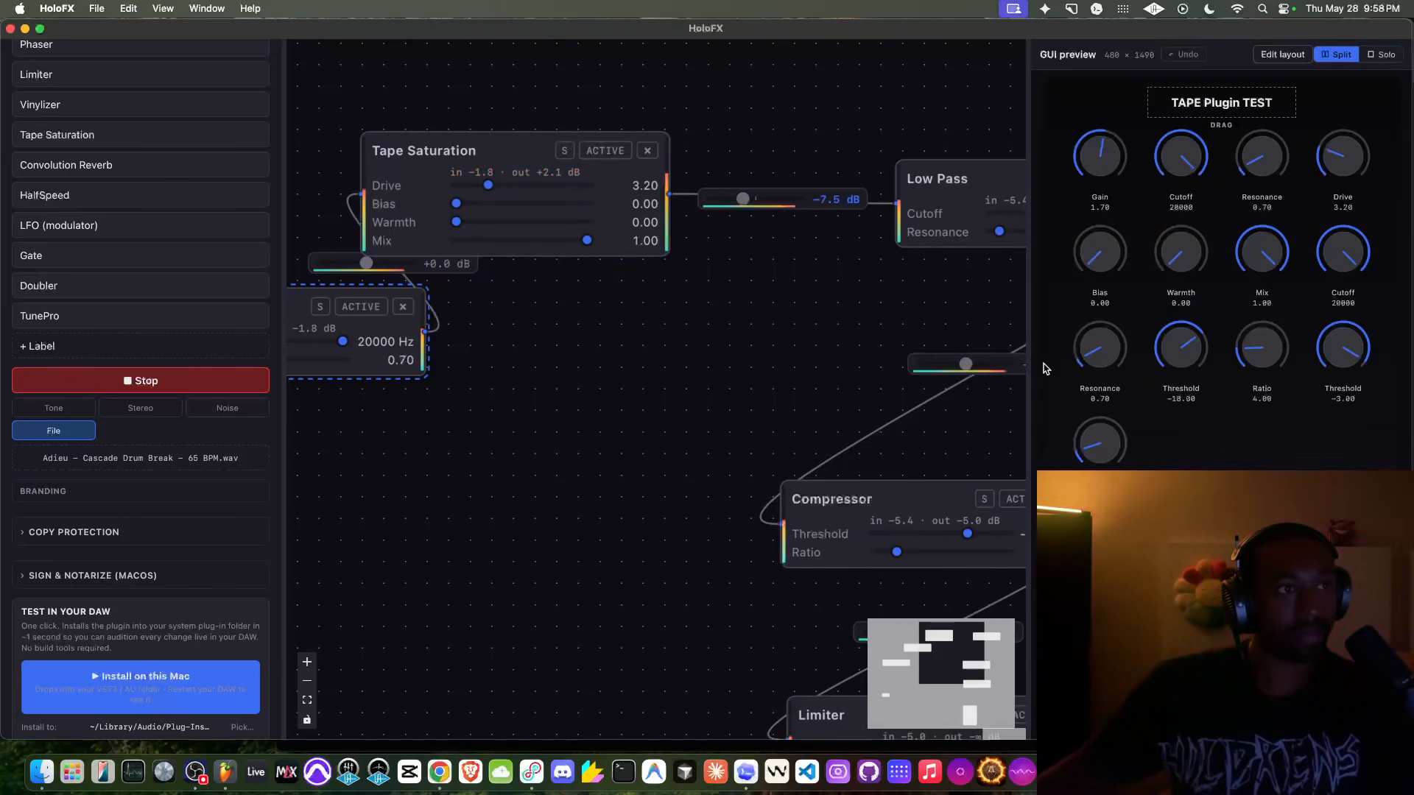
pyautogui.moveTo(1057, 276); pyautogui.dragTo(1056, 324)
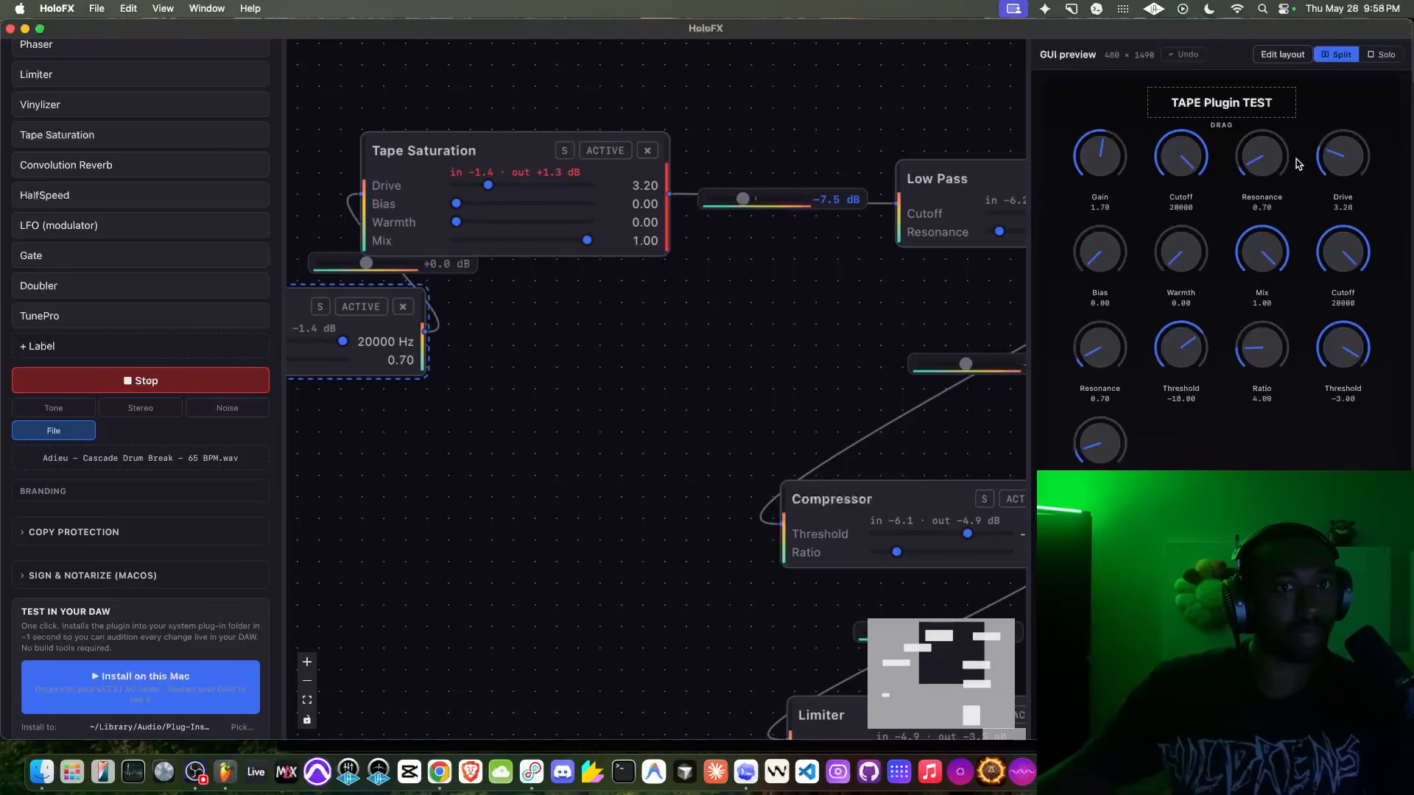
# Set the Tape Saturation bias to 0.01 and its drive to 4.20 after trying a drive of 5.30.
pyautogui.moveTo(1360, 176); pyautogui.dragTo(1353, 133)
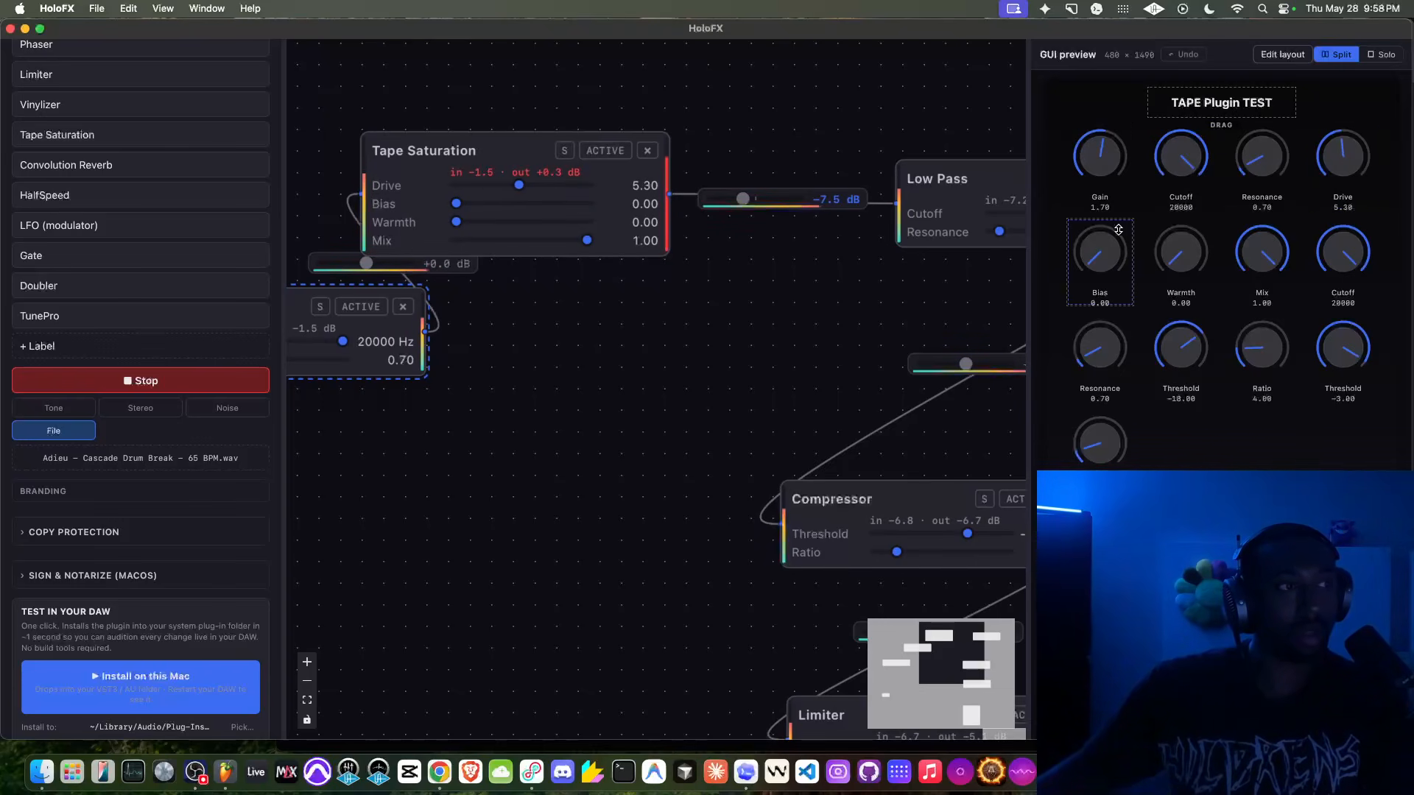
pyautogui.moveTo(1097, 249); pyautogui.dragTo(1056, 273)
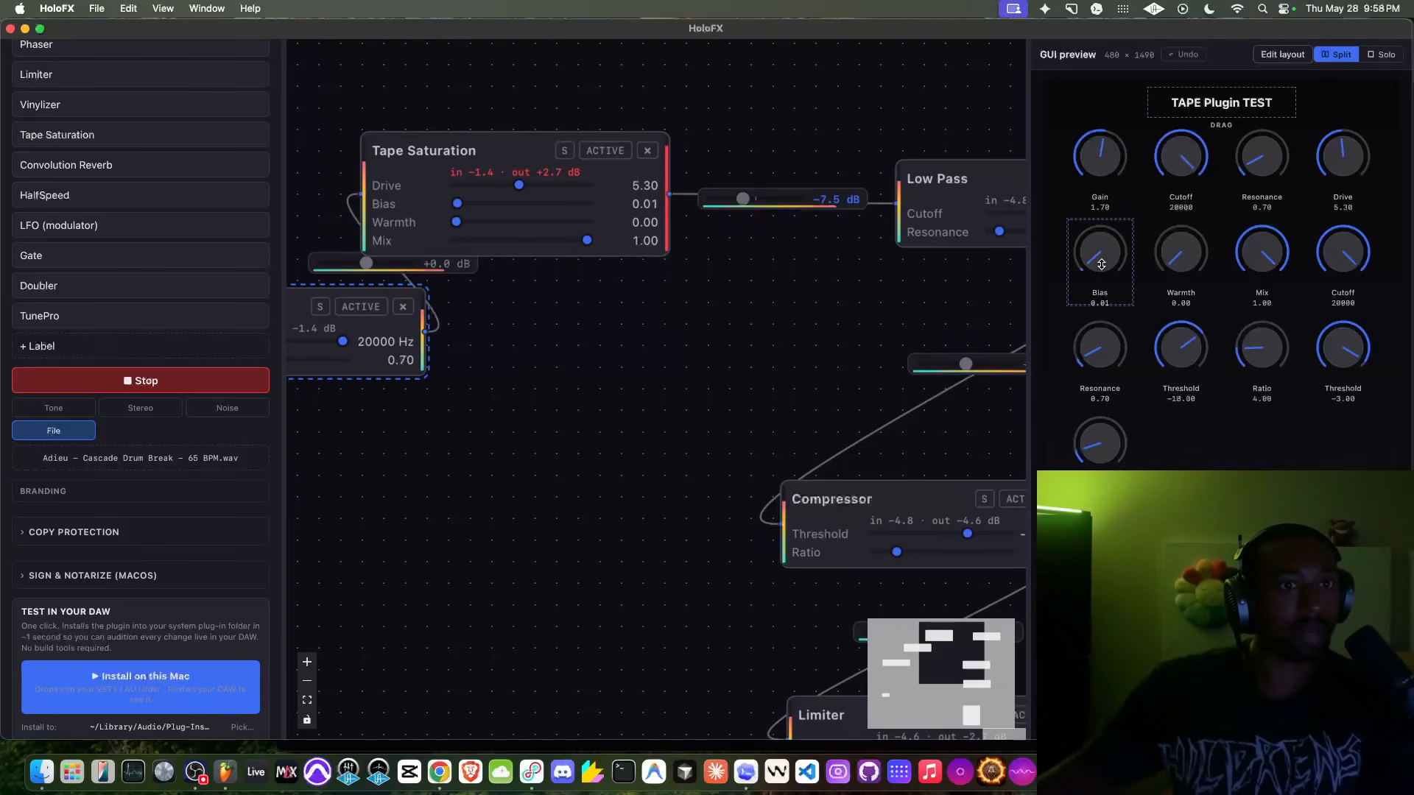
pyautogui.moveTo(1315, 166); pyautogui.dragTo(1333, 147)
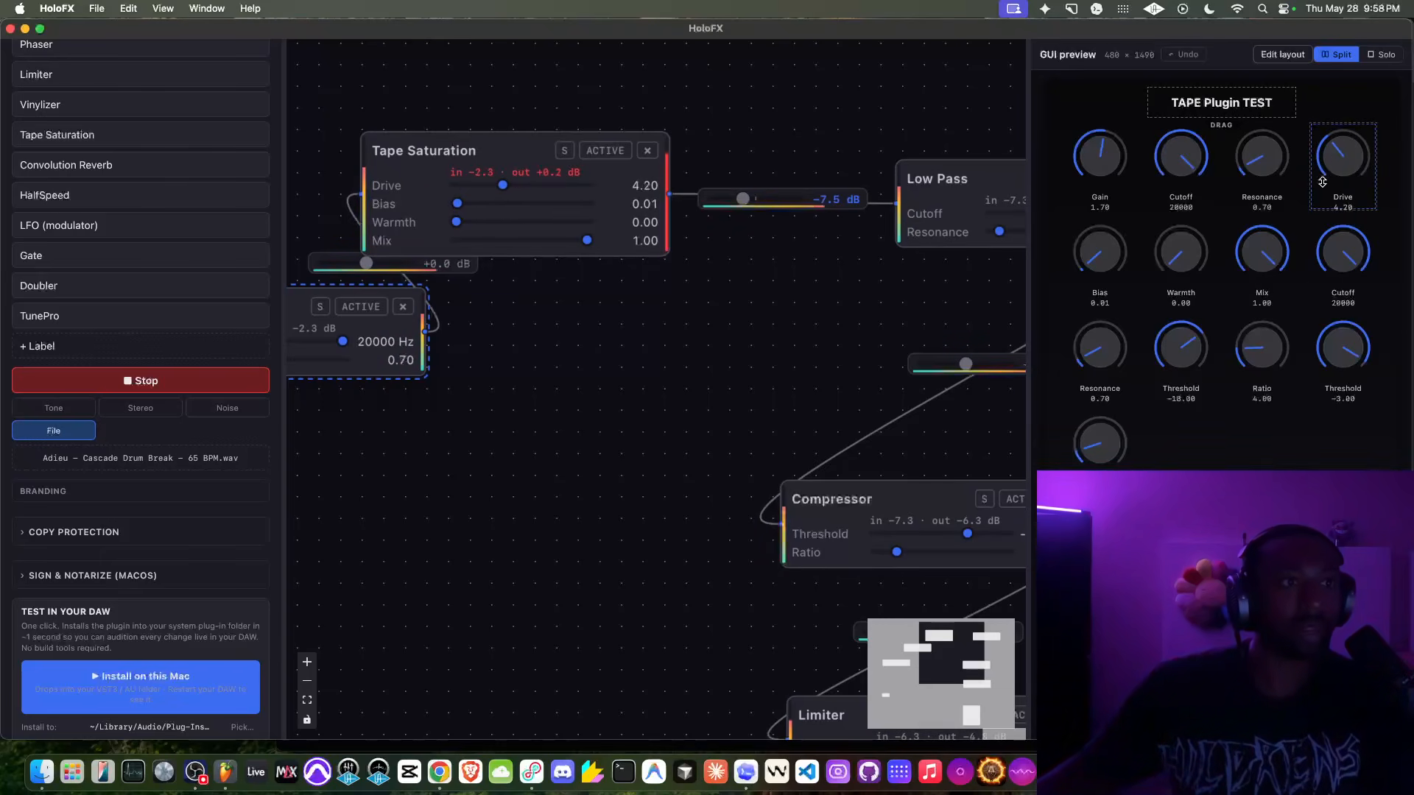
# Raise the connection gain after Tape Saturation to +4.0 dB and sweep the second Low Pass resonance from 0.10 to 6.15.
pyautogui.moveTo(745, 199); pyautogui.dragTo(762, 199)
pyautogui.moveTo(804, 296); pyautogui.dragTo(615, 303)
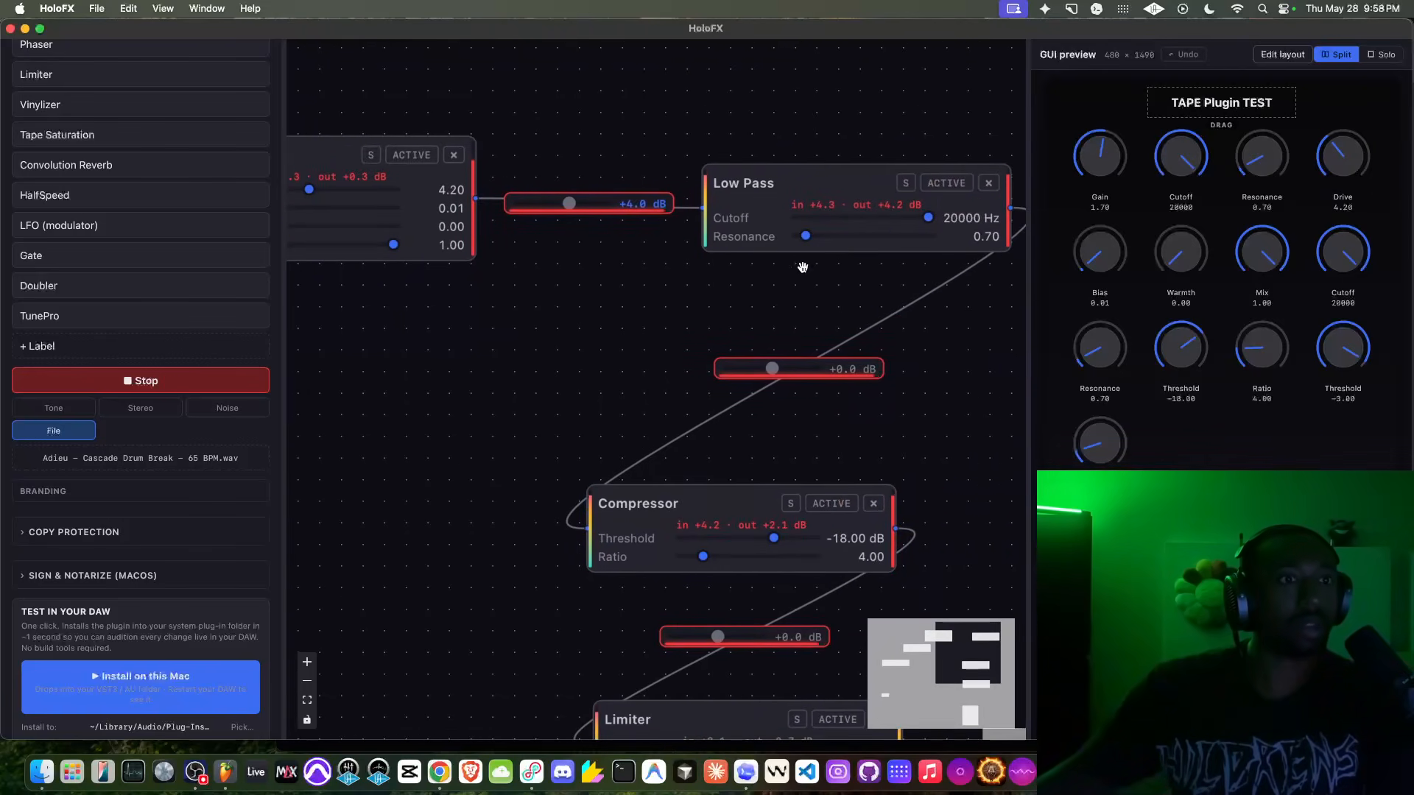
pyautogui.moveTo(815, 245); pyautogui.dragTo(670, 282)
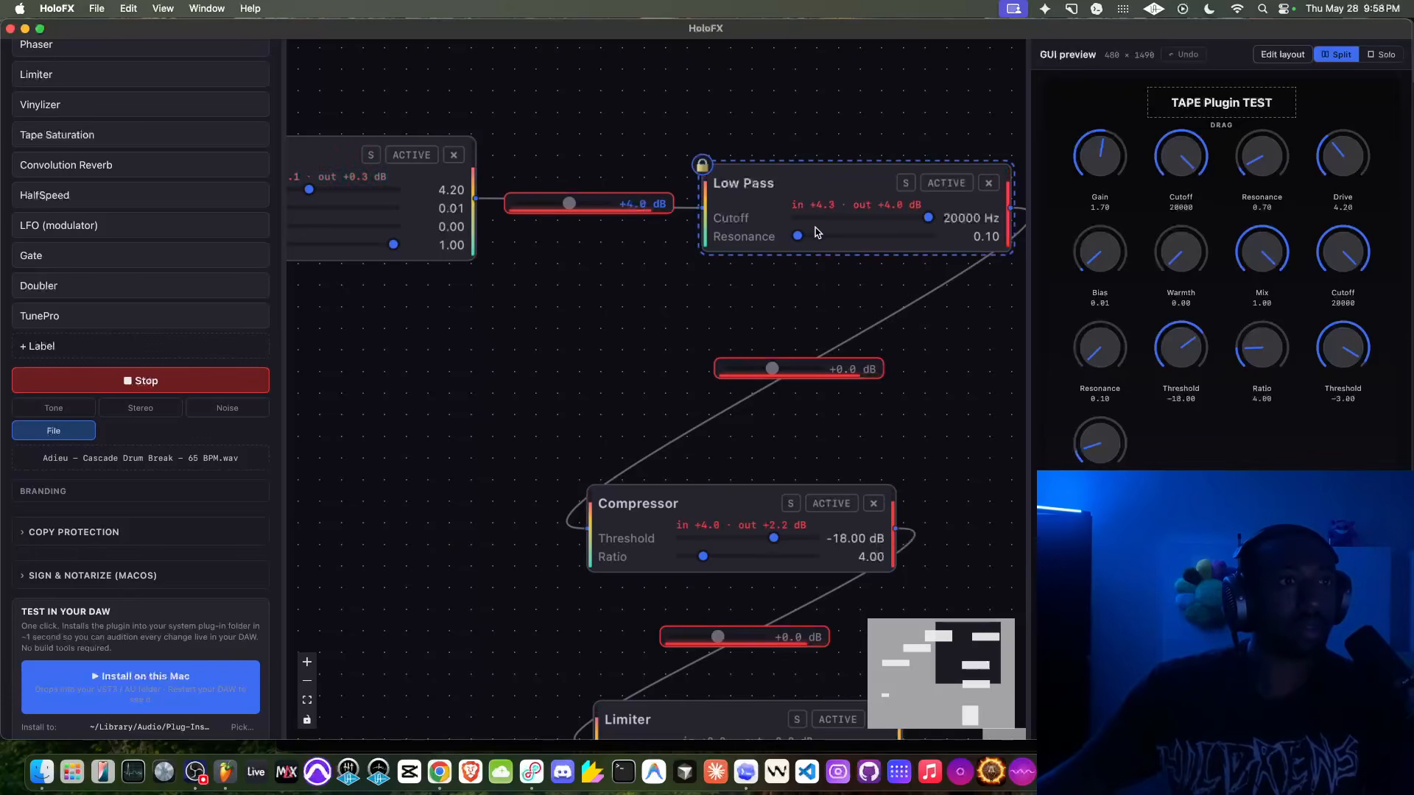
pyautogui.moveTo(804, 240); pyautogui.dragTo(878, 255)
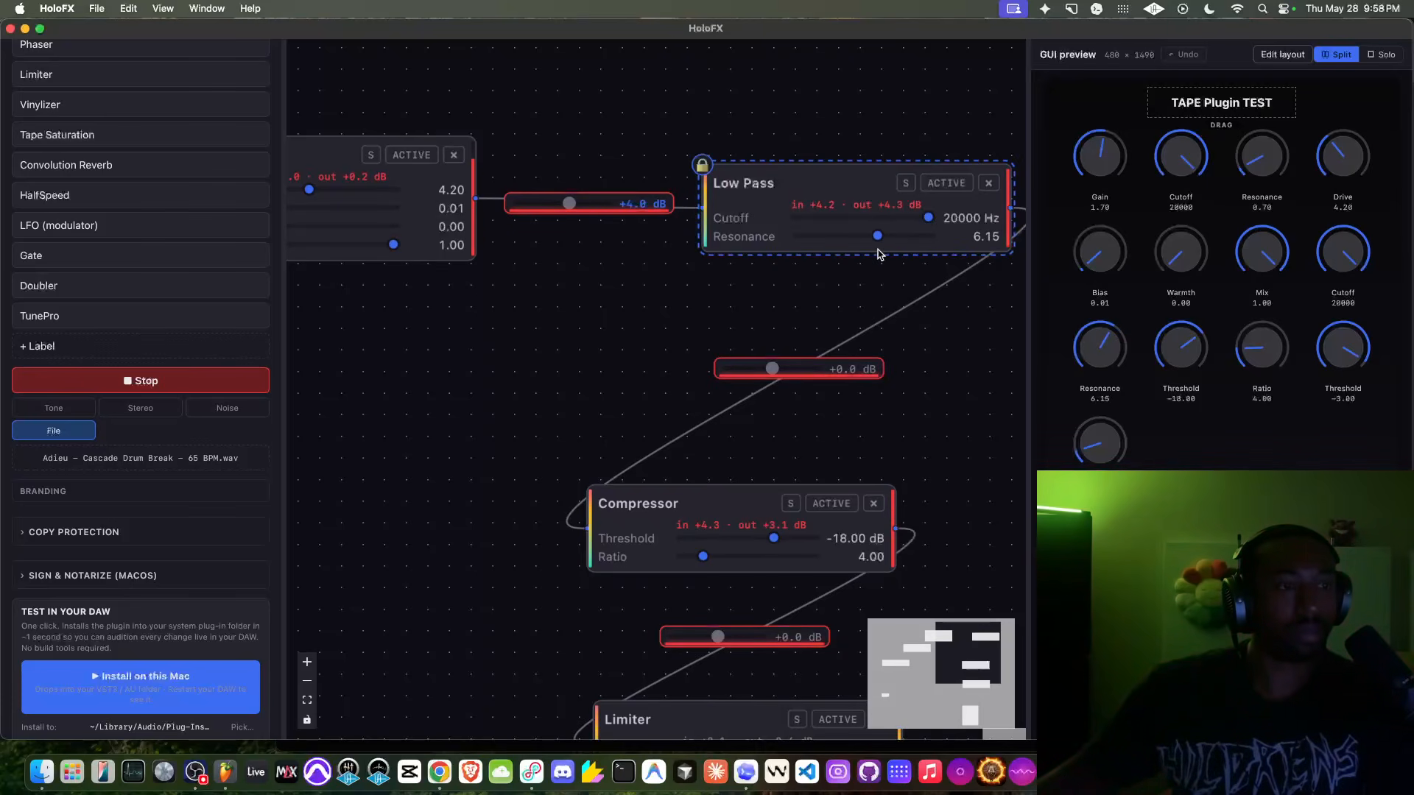
pyautogui.moveTo(700, 300); pyautogui.dragTo(700, 284)
# Lower the second Low Pass resonance to 5.10, stopping and restarting the test audio to compare the sound.
pyautogui.press('space')
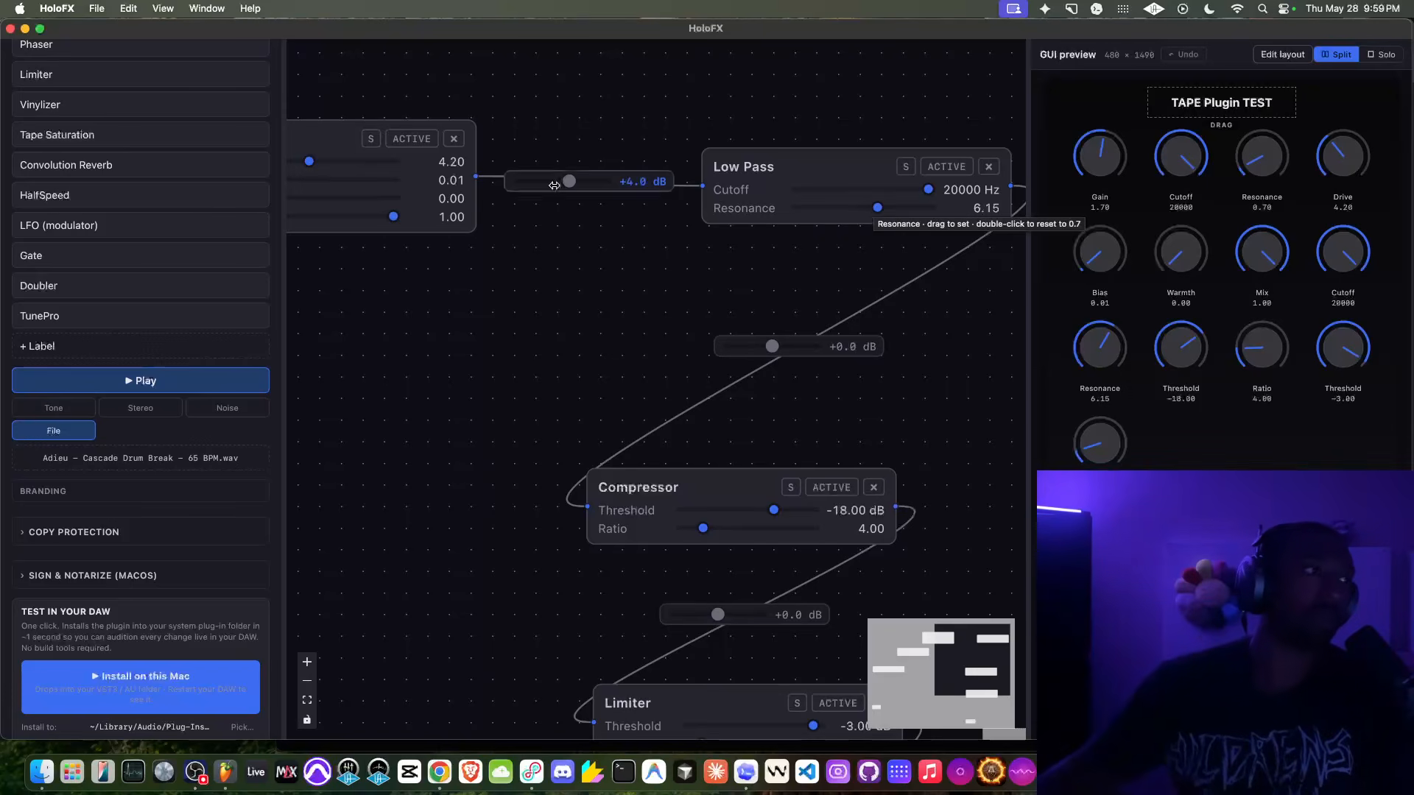
pyautogui.click(170, 383)
pyautogui.click(171, 384)
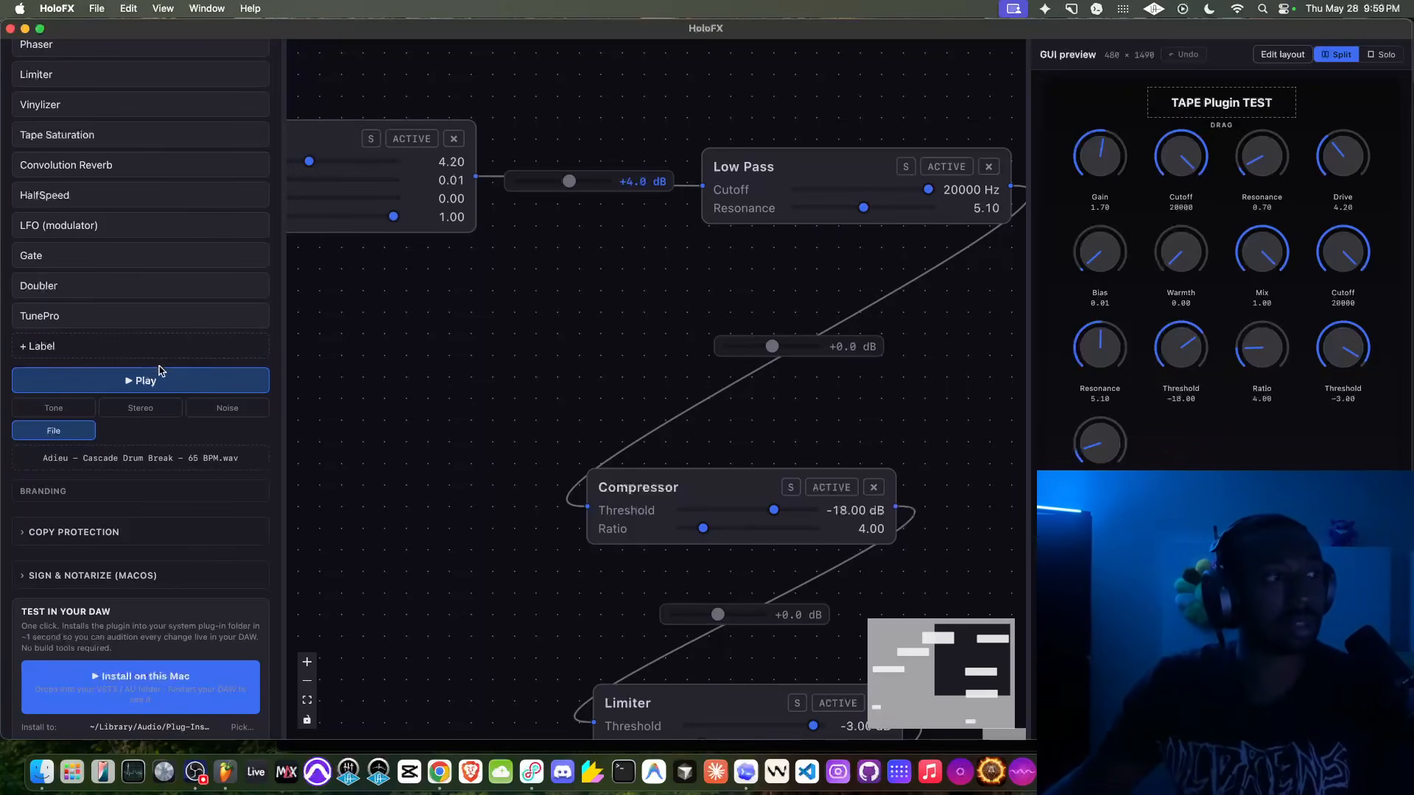
pyautogui.click(156, 380)
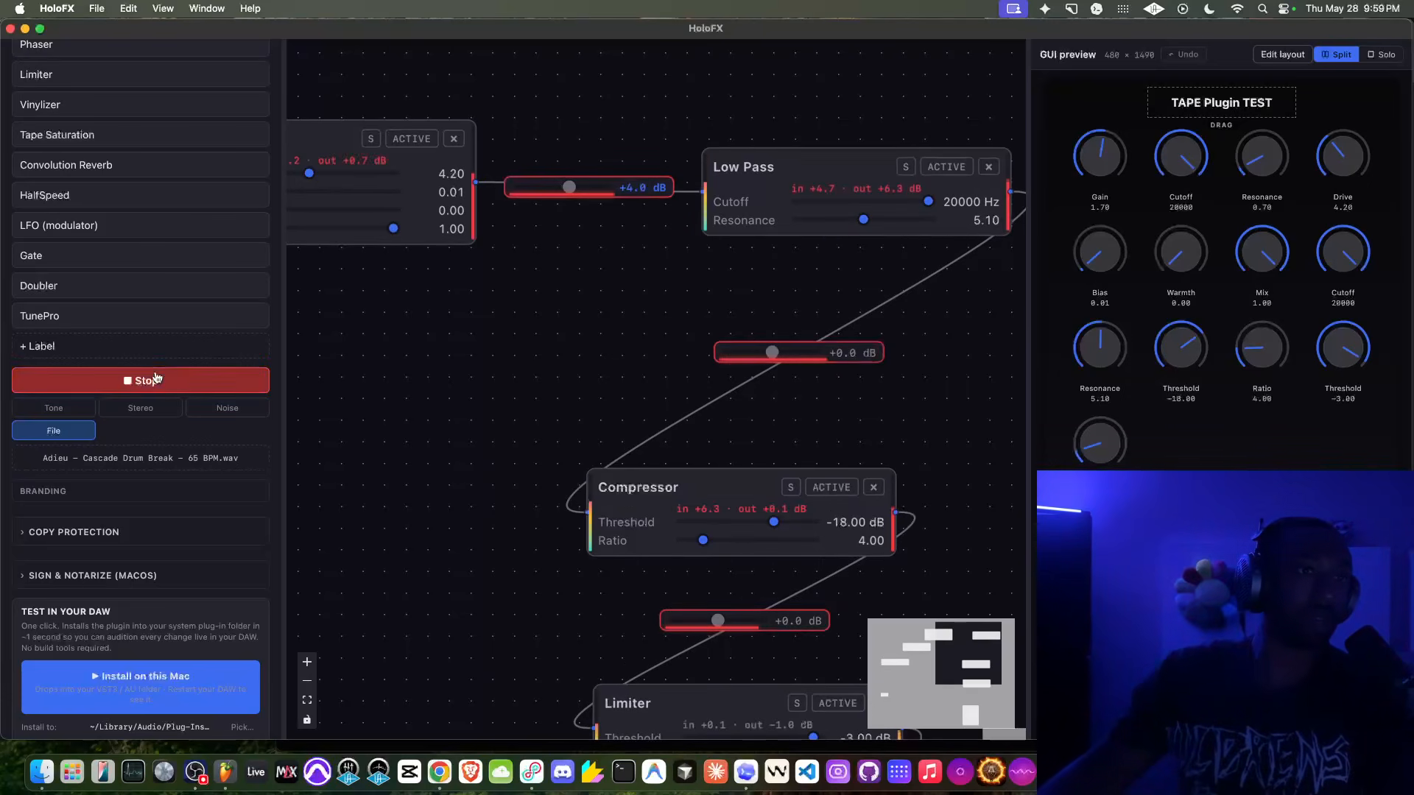
# Set the second Low Pass resonance to 6.40 and the gain on its connection to the Compressor to -5.5 dB.
pyautogui.moveTo(868, 225); pyautogui.dragTo(887, 222)
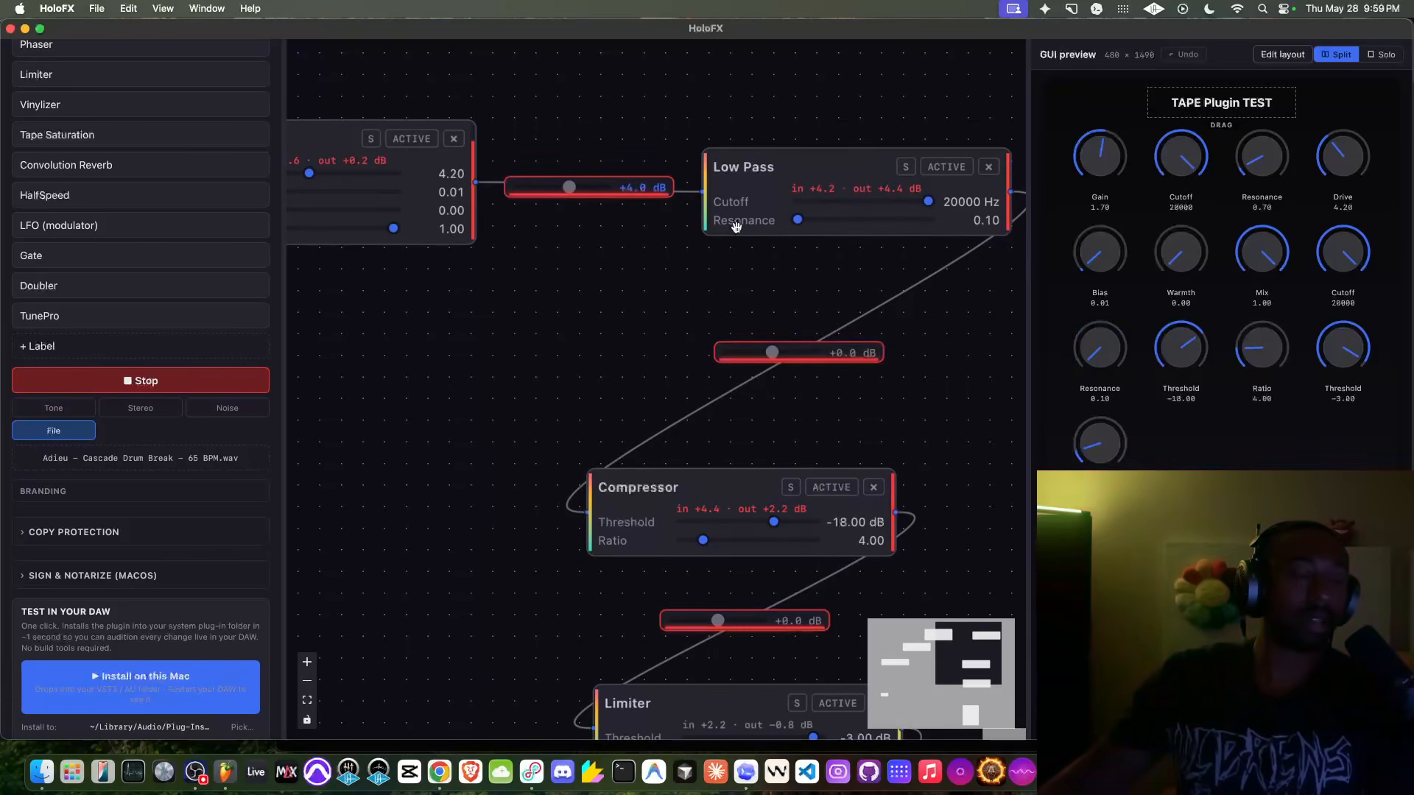
pyautogui.moveTo(798, 219); pyautogui.dragTo(881, 221)
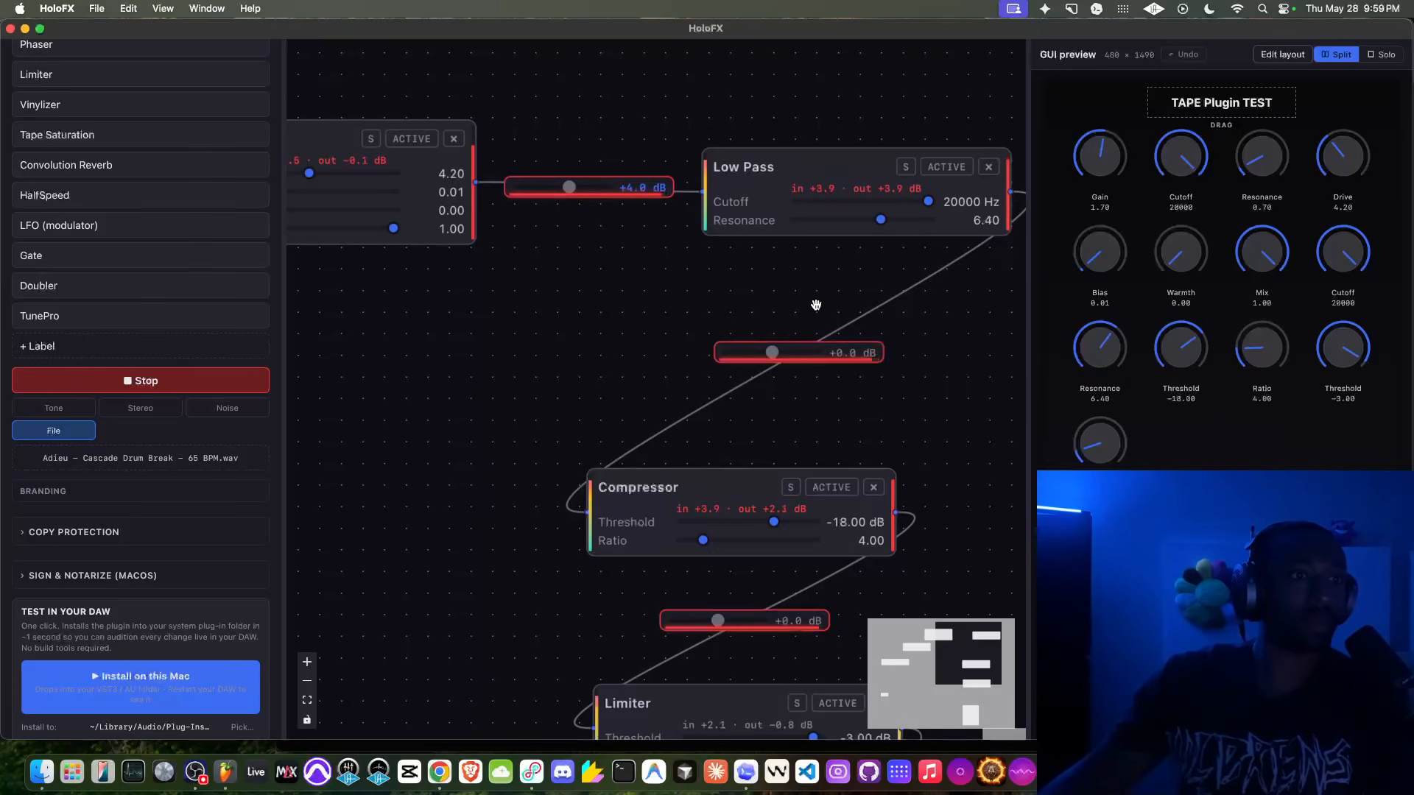
pyautogui.moveTo(768, 357)
pyautogui.mouseDown()
pyautogui.moveTo(746, 354)
pyautogui.moveTo(763, 355)
pyautogui.mouseUp()
pyautogui.scroll(-1, 691, 397)
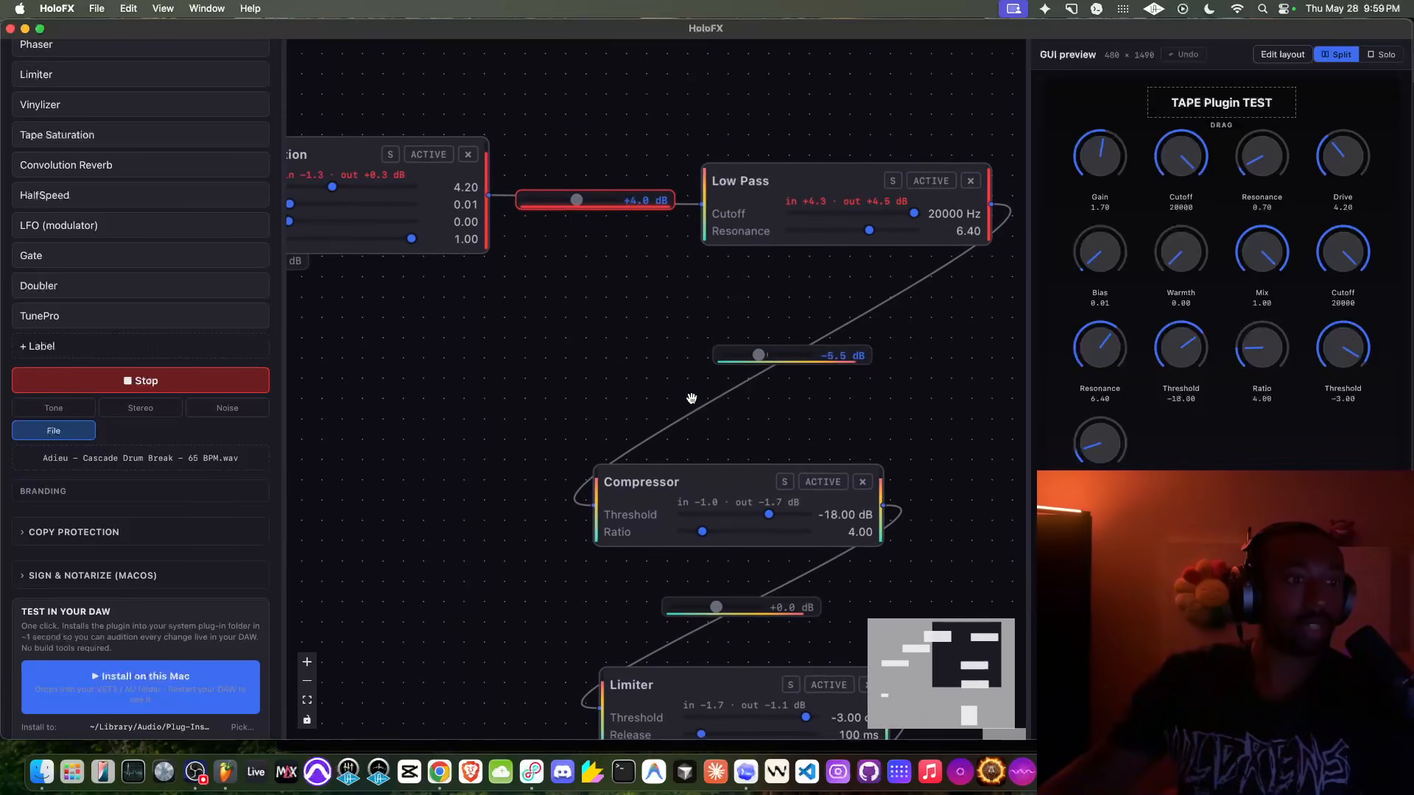
# Set the Compressor threshold to 0.00 dB after trying -45.50 dB, and raise the connection gain feeding it to +9.0 dB.
pyautogui.moveTo(746, 434); pyautogui.dragTo(693, 295)
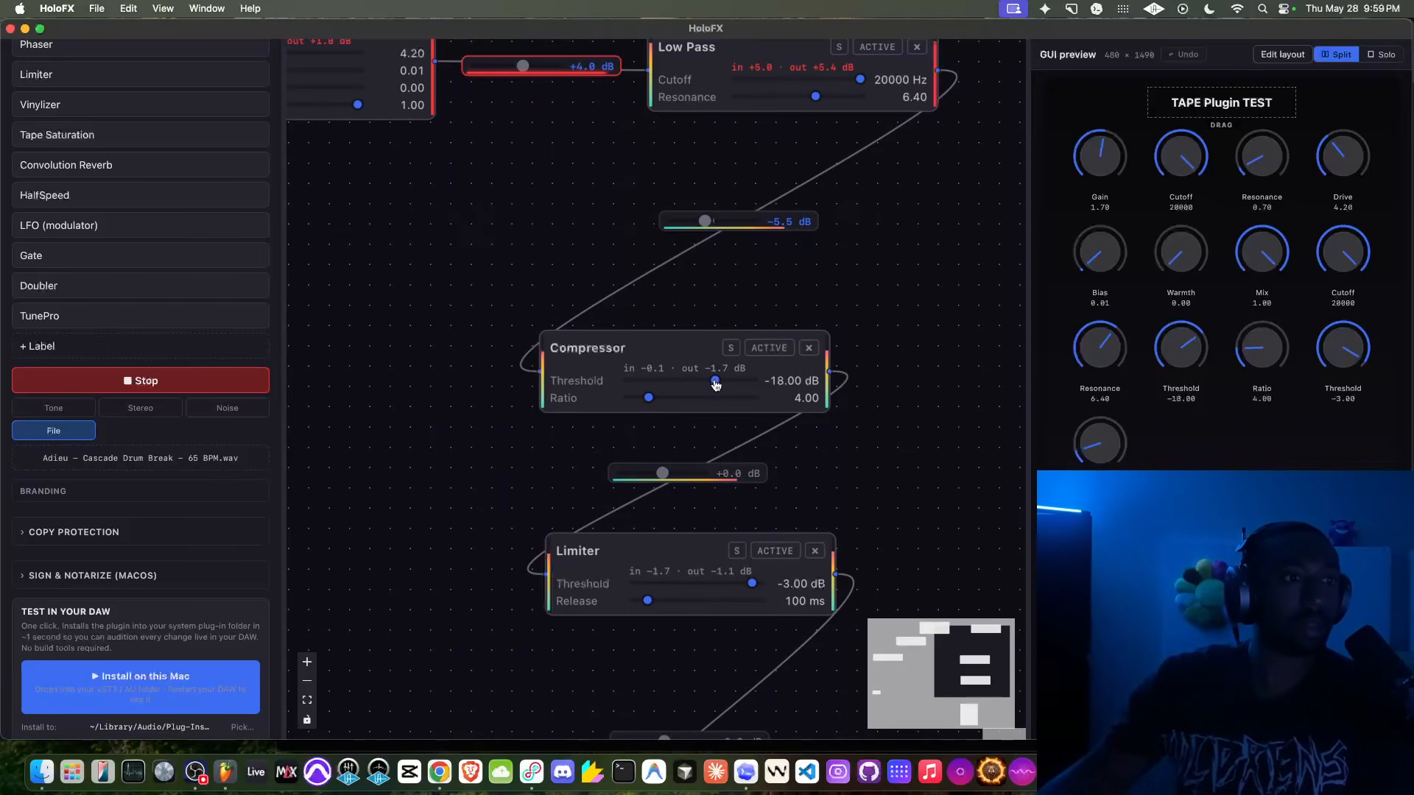
pyautogui.moveTo(736, 384); pyautogui.dragTo(660, 381)
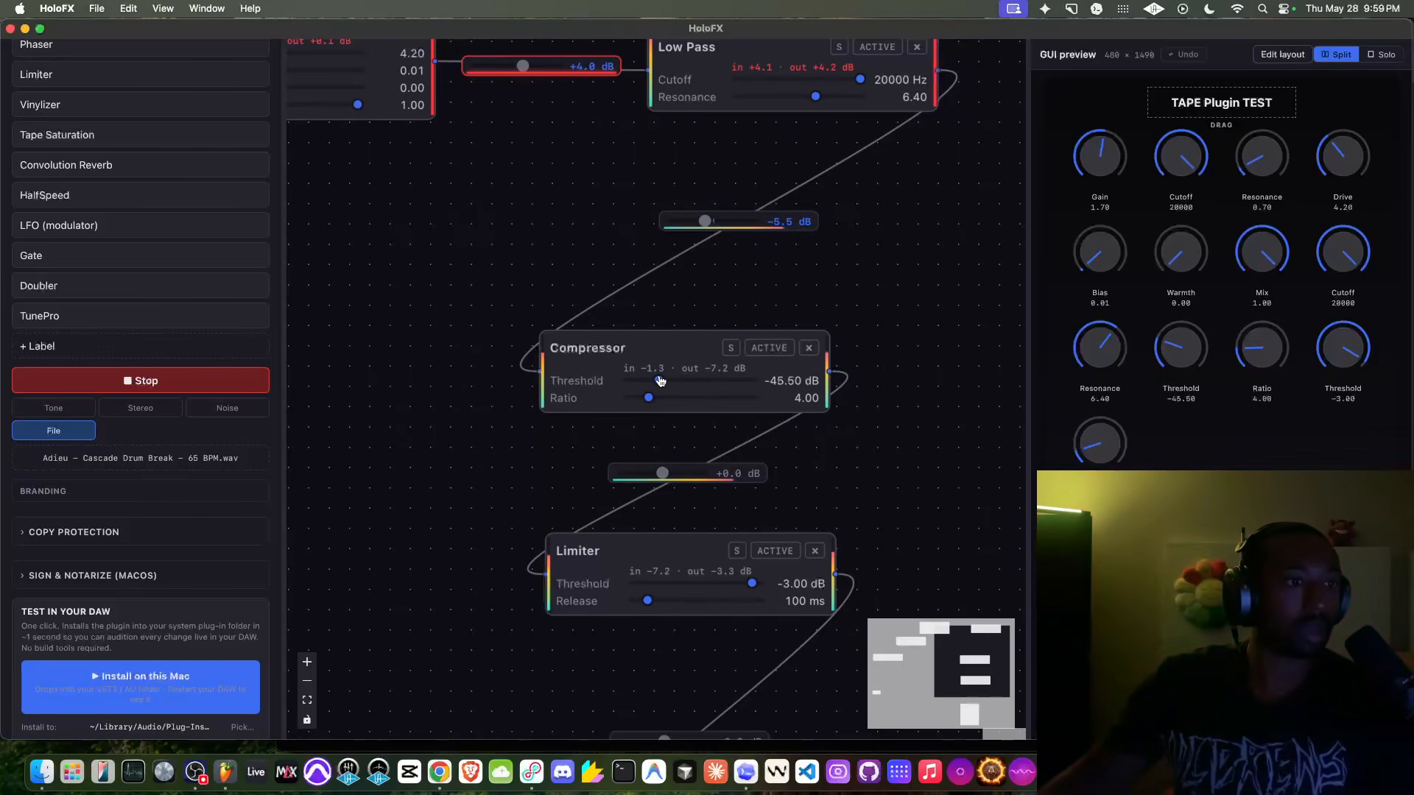
pyautogui.moveTo(660, 381); pyautogui.dragTo(780, 384)
pyautogui.click(729, 369)
pyautogui.moveTo(704, 219); pyautogui.dragTo(725, 223)
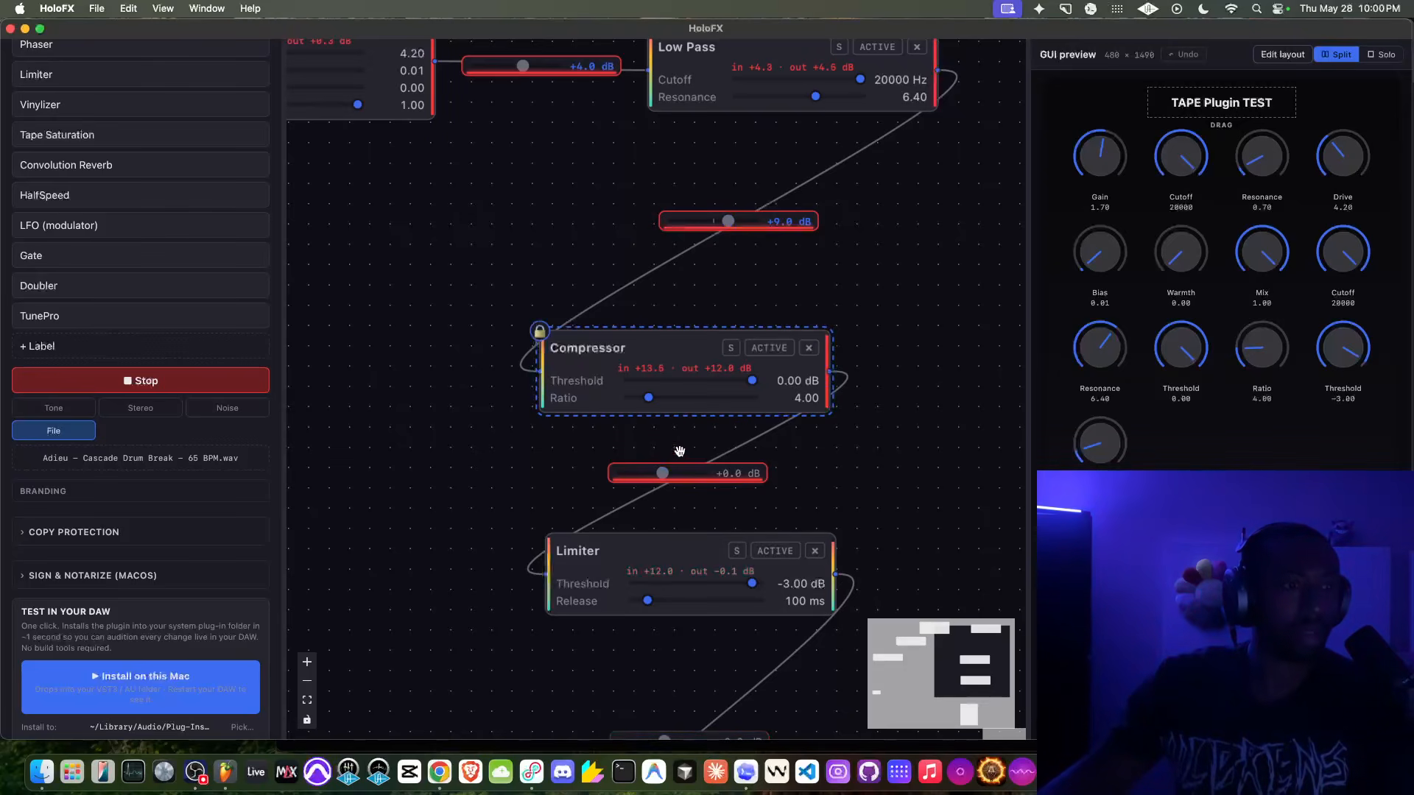
# Examine the signal levels along the effect chain from Tape Saturation through the Compressor and Limiter to Audio Out during playback.
pyautogui.scroll(-5, 651, 429)
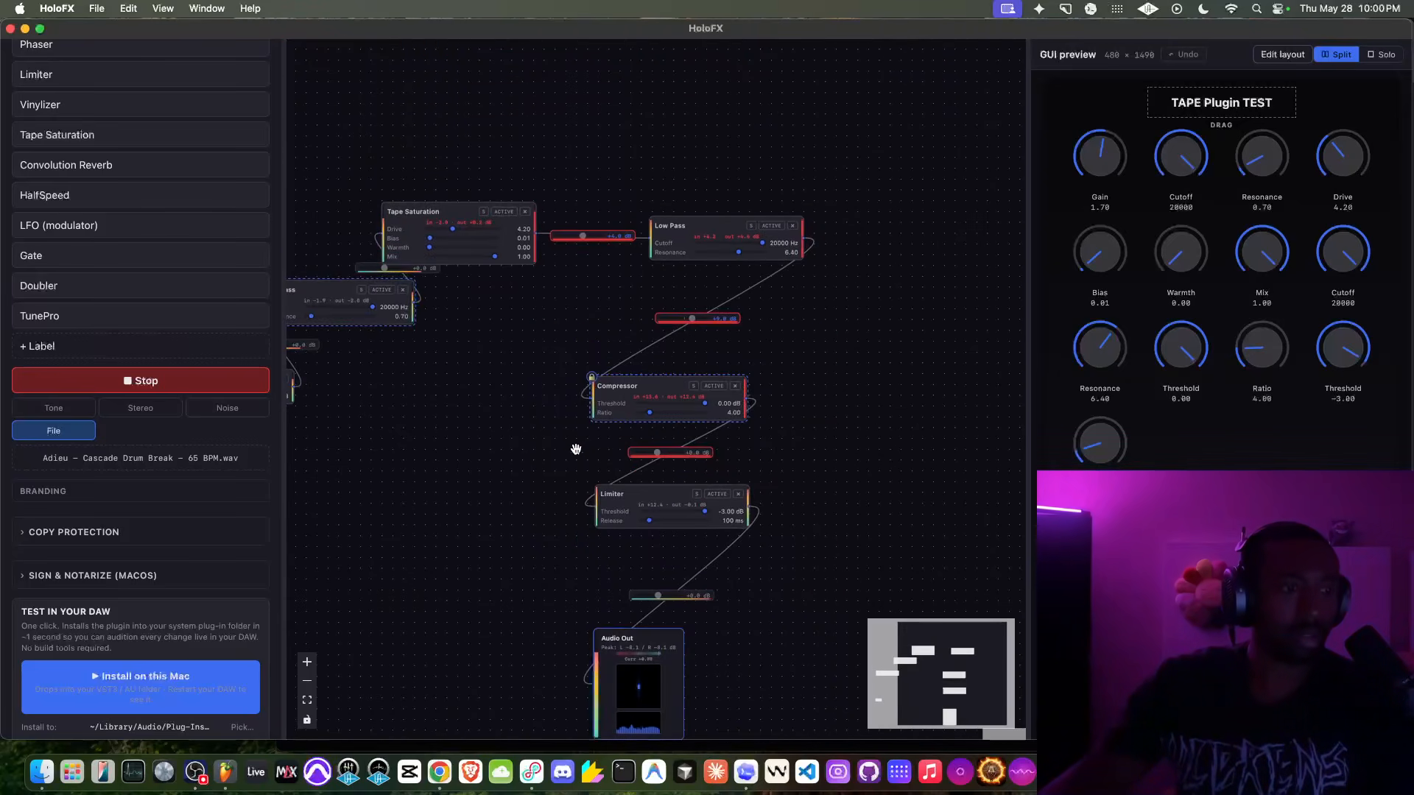
pyautogui.scroll(-1, 557, 455)
pyautogui.moveTo(499, 508); pyautogui.dragTo(560, 425)
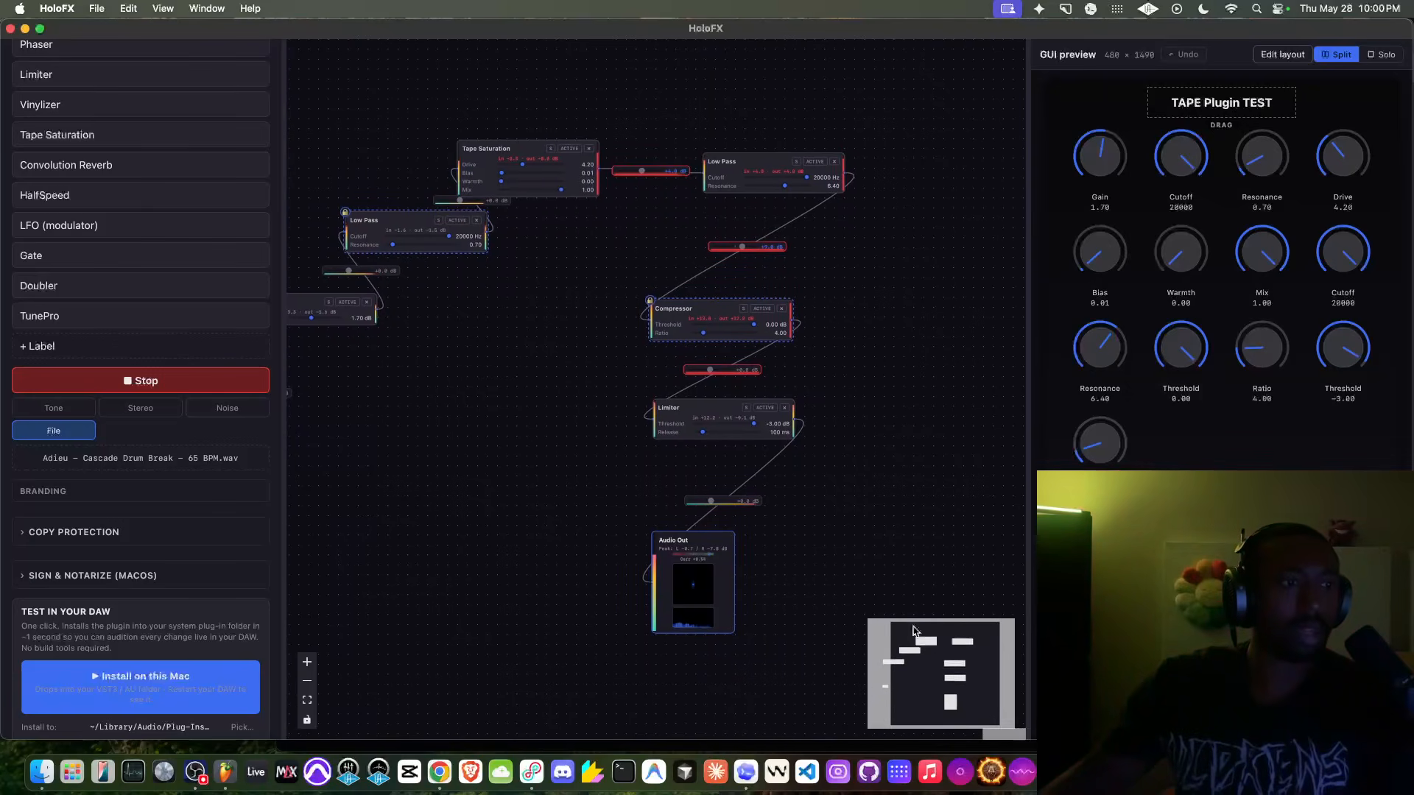
pyautogui.scroll(4, 818, 579)
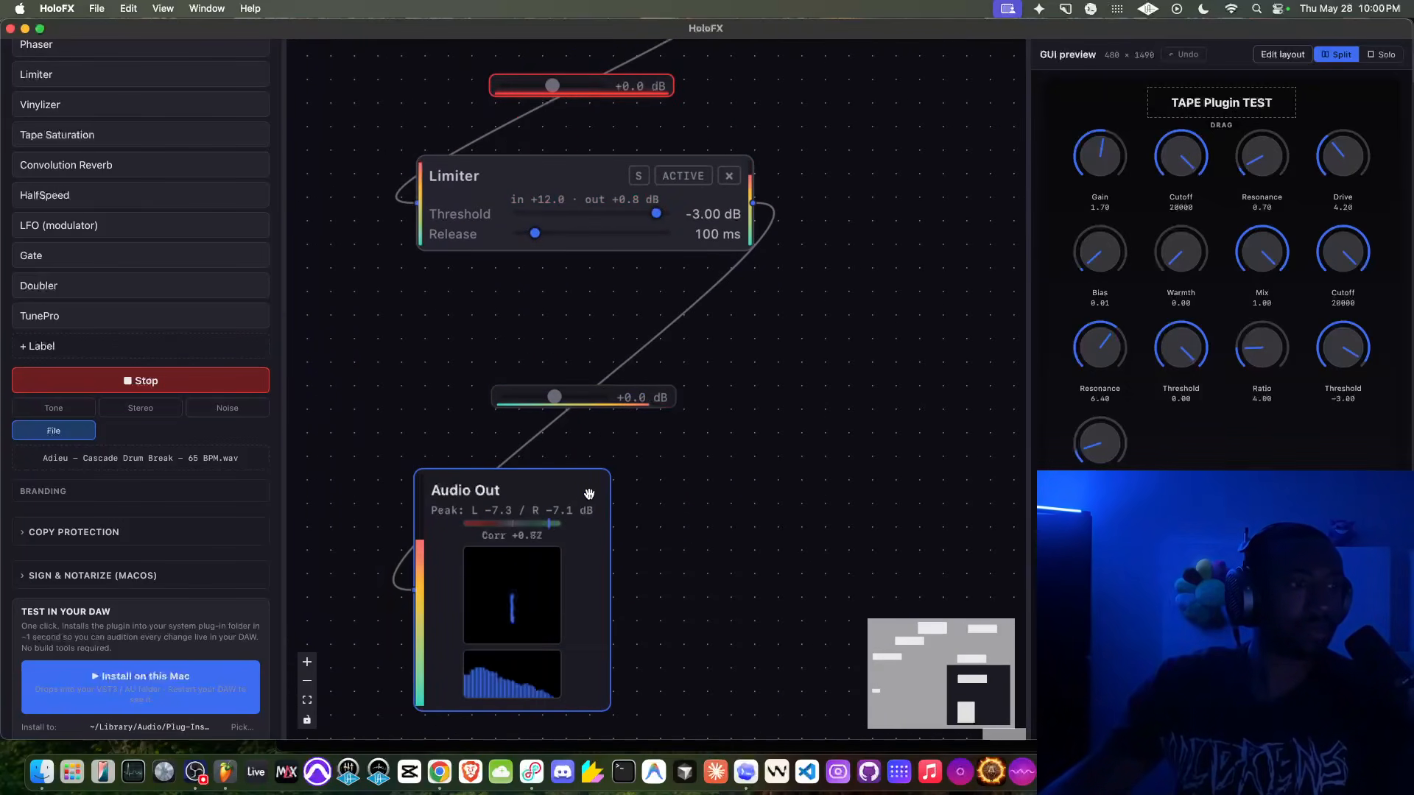
pyautogui.scroll(-3, 759, 495)
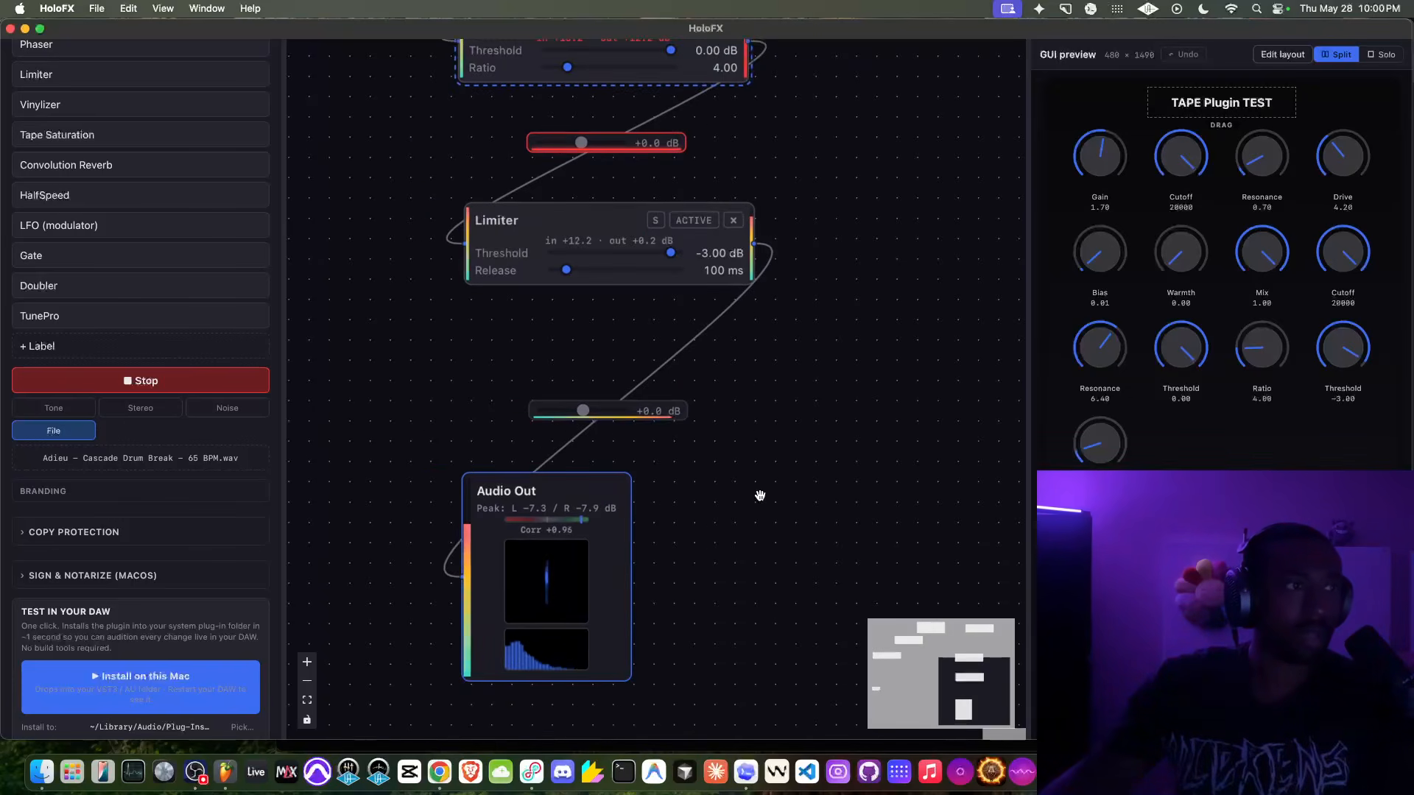
pyautogui.scroll(-4, 760, 495)
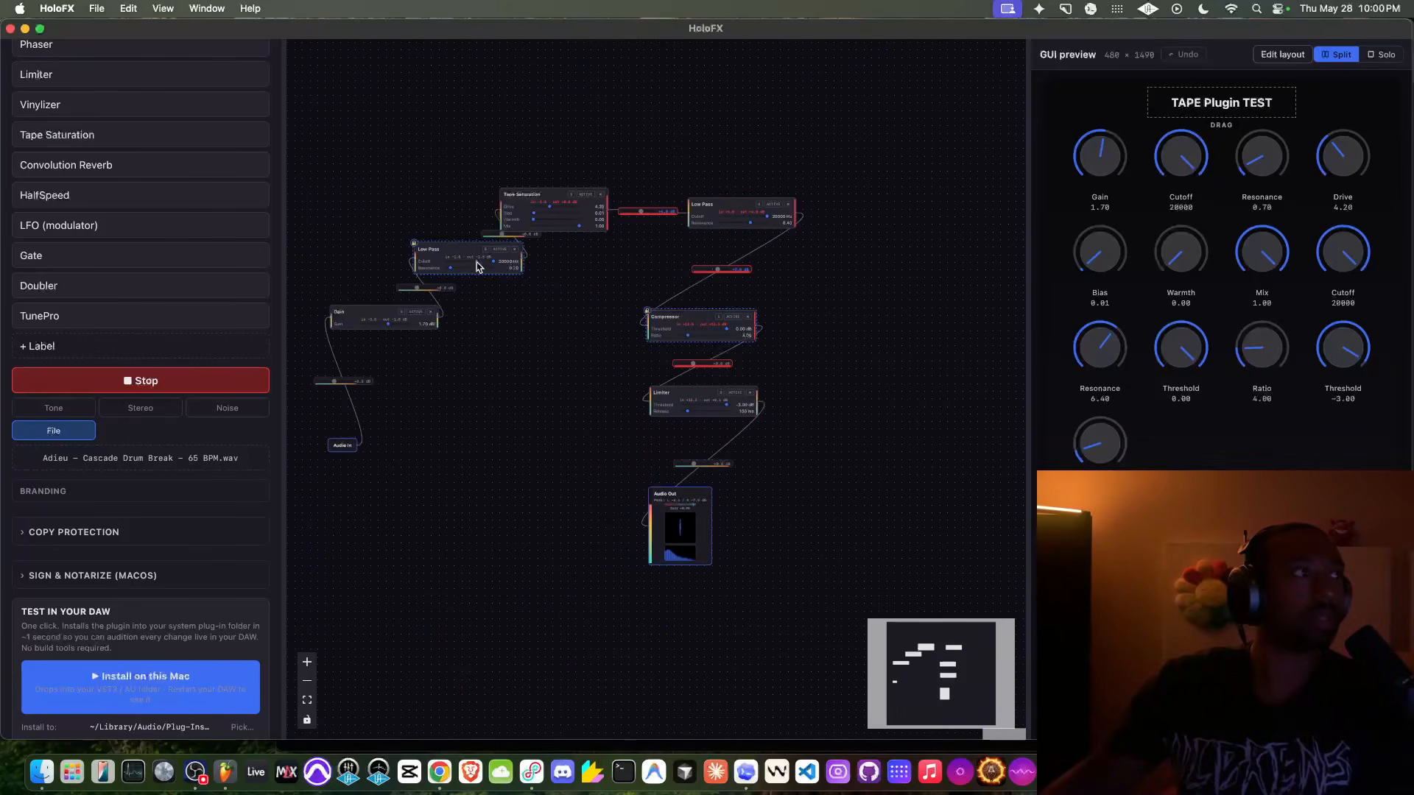
# Stop and restart the test audio repeatedly to audition the drum break through the whole effect chain.
pyautogui.click(139, 386)
pyautogui.click(104, 383)
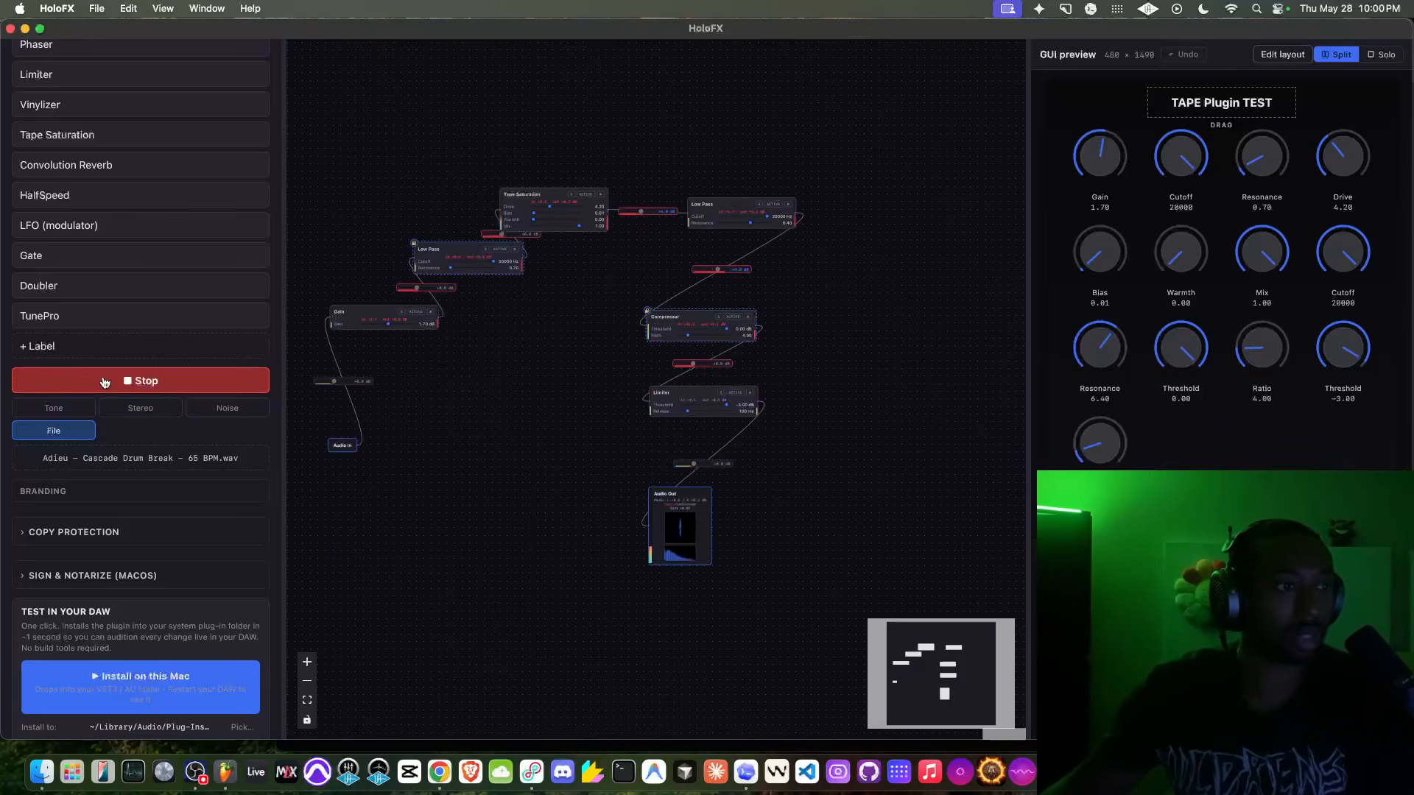
pyautogui.click(105, 382)
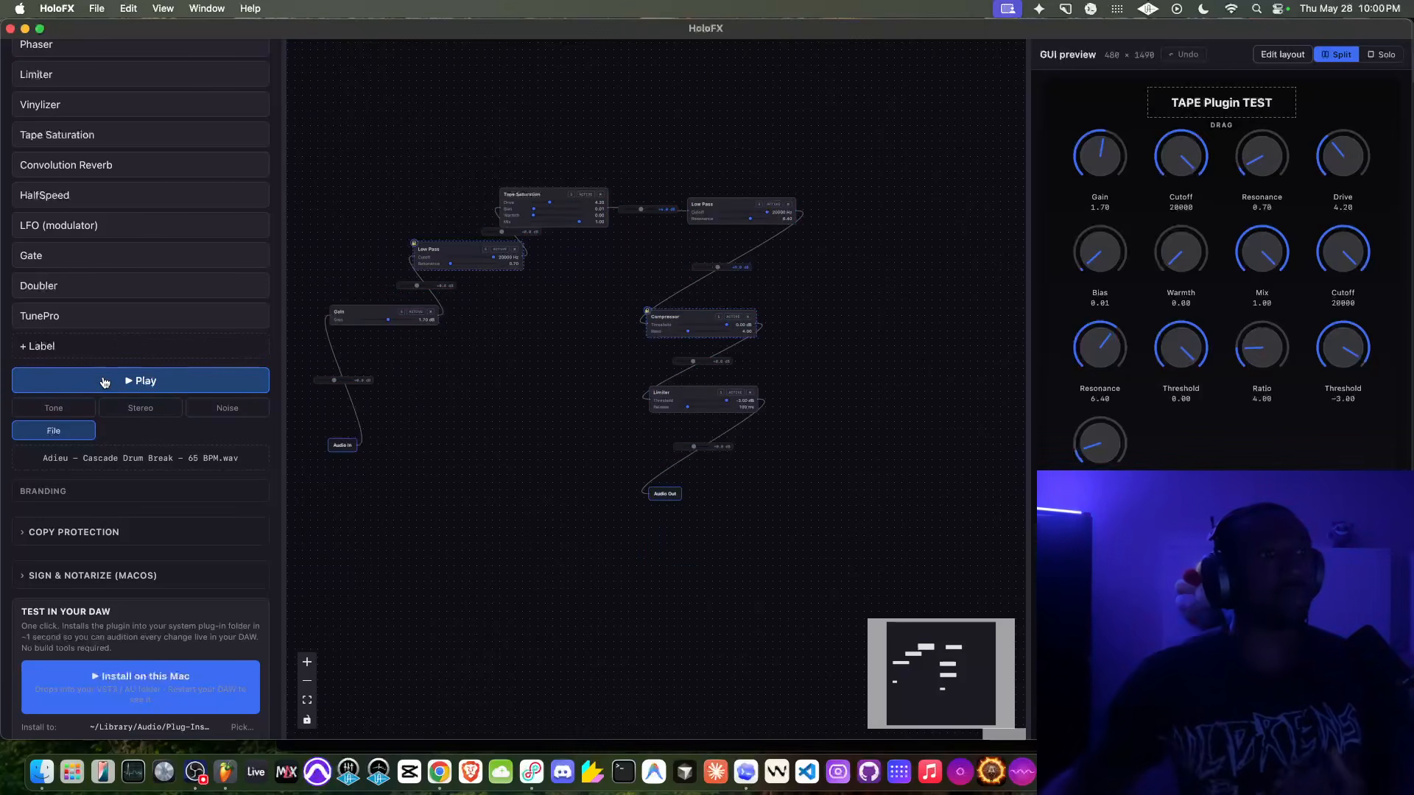
pyautogui.click(105, 382)
pyautogui.click(106, 382)
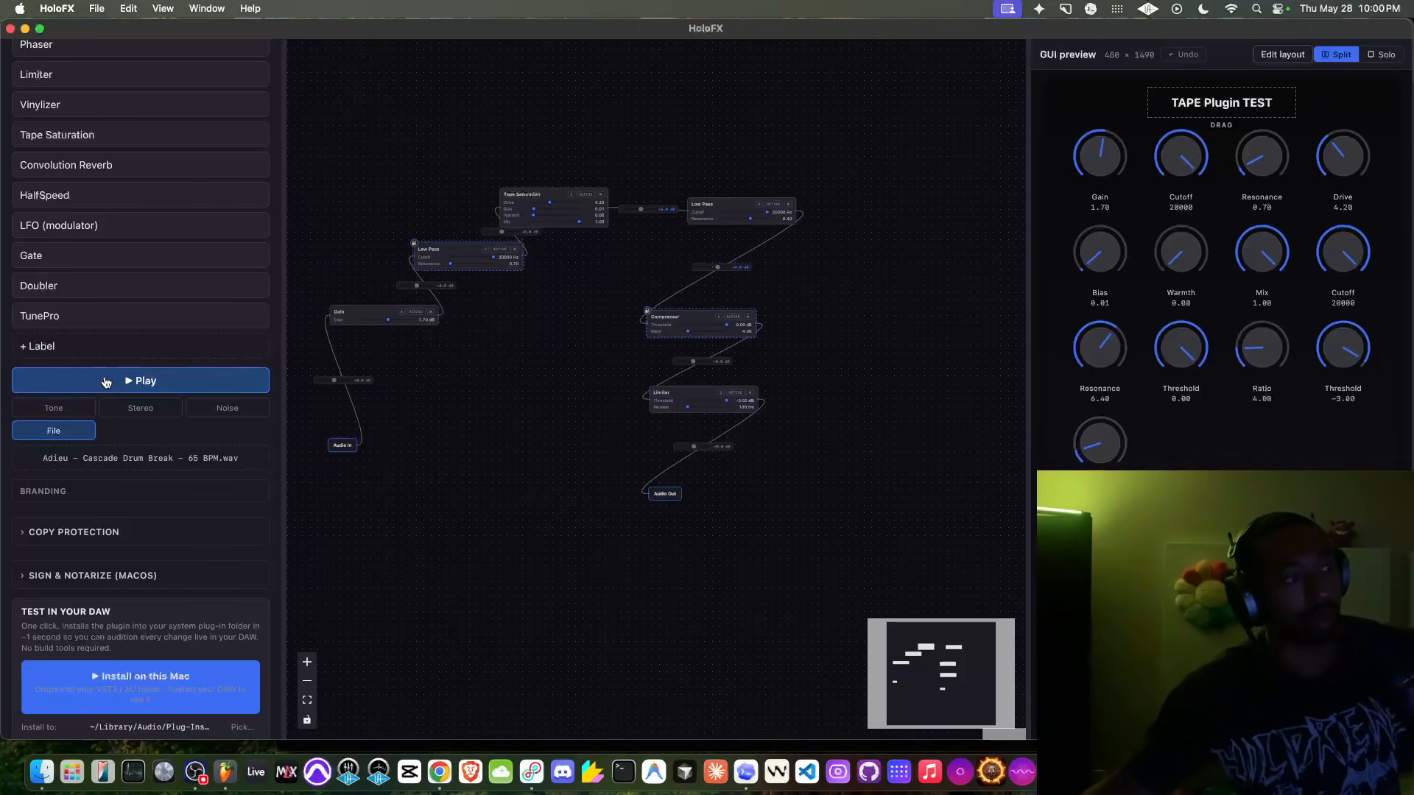
pyautogui.click(107, 382)
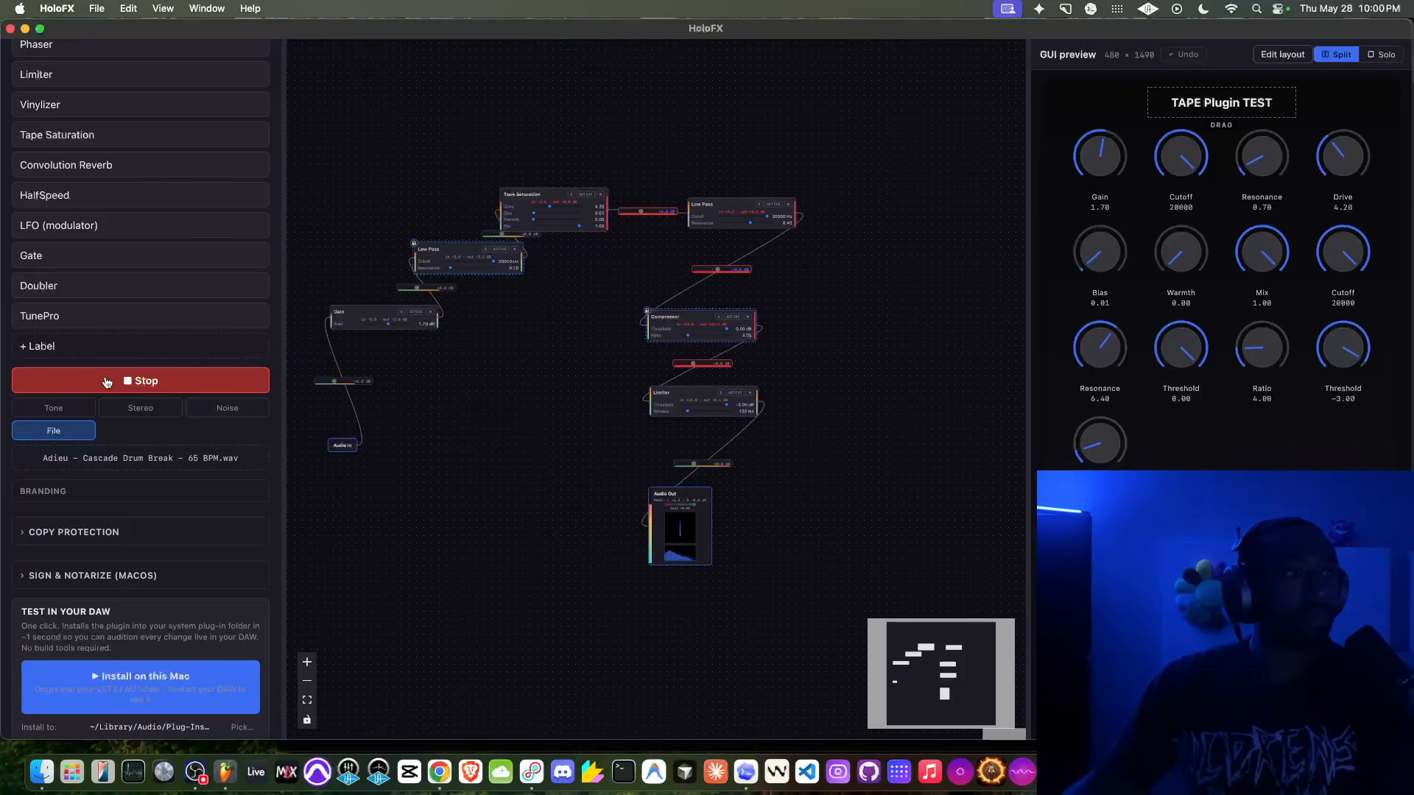
pyautogui.click(107, 382)
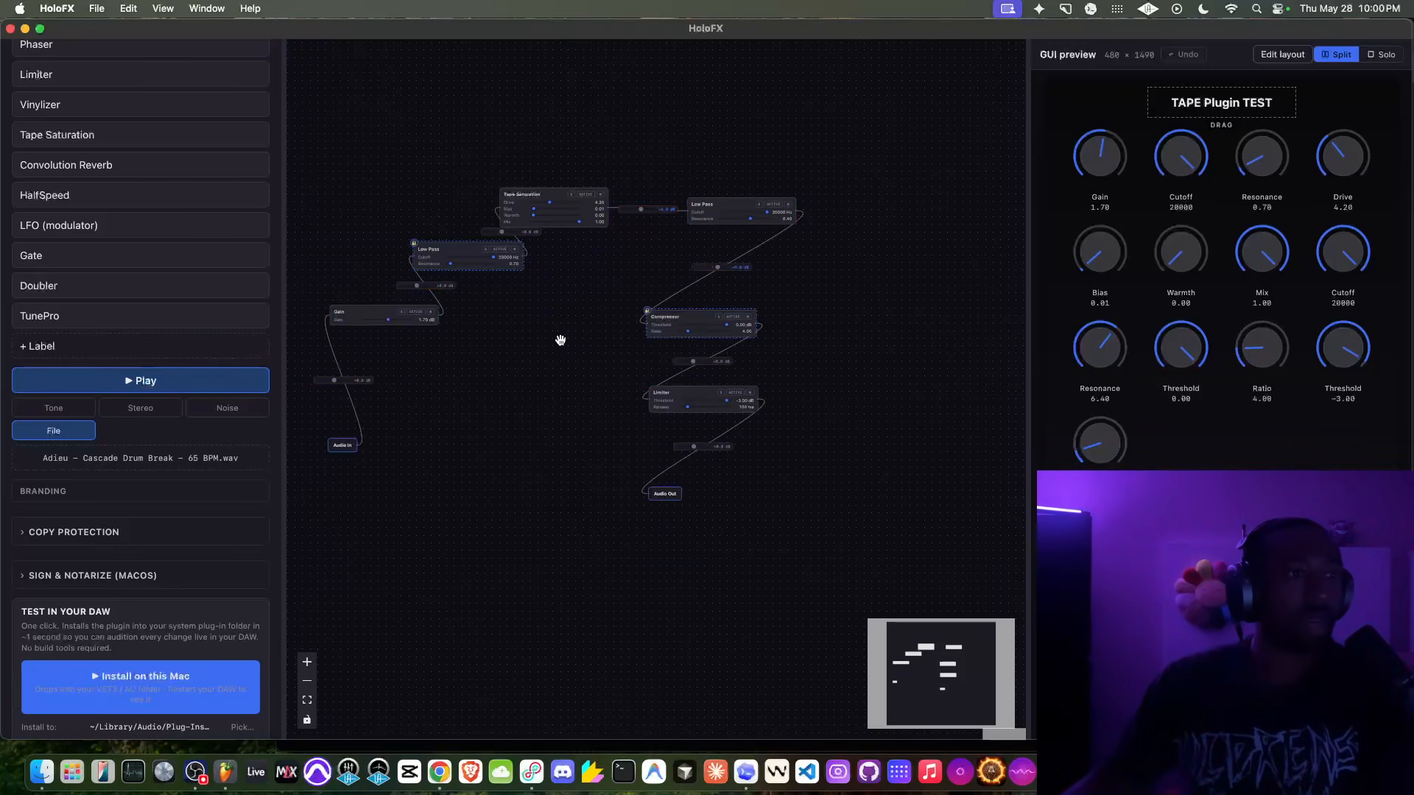
# Add a TunePro block to the canvas and open its Scale choices.
pyautogui.scroll(5, 653, 339)
pyautogui.scroll(-4, 760, 334)
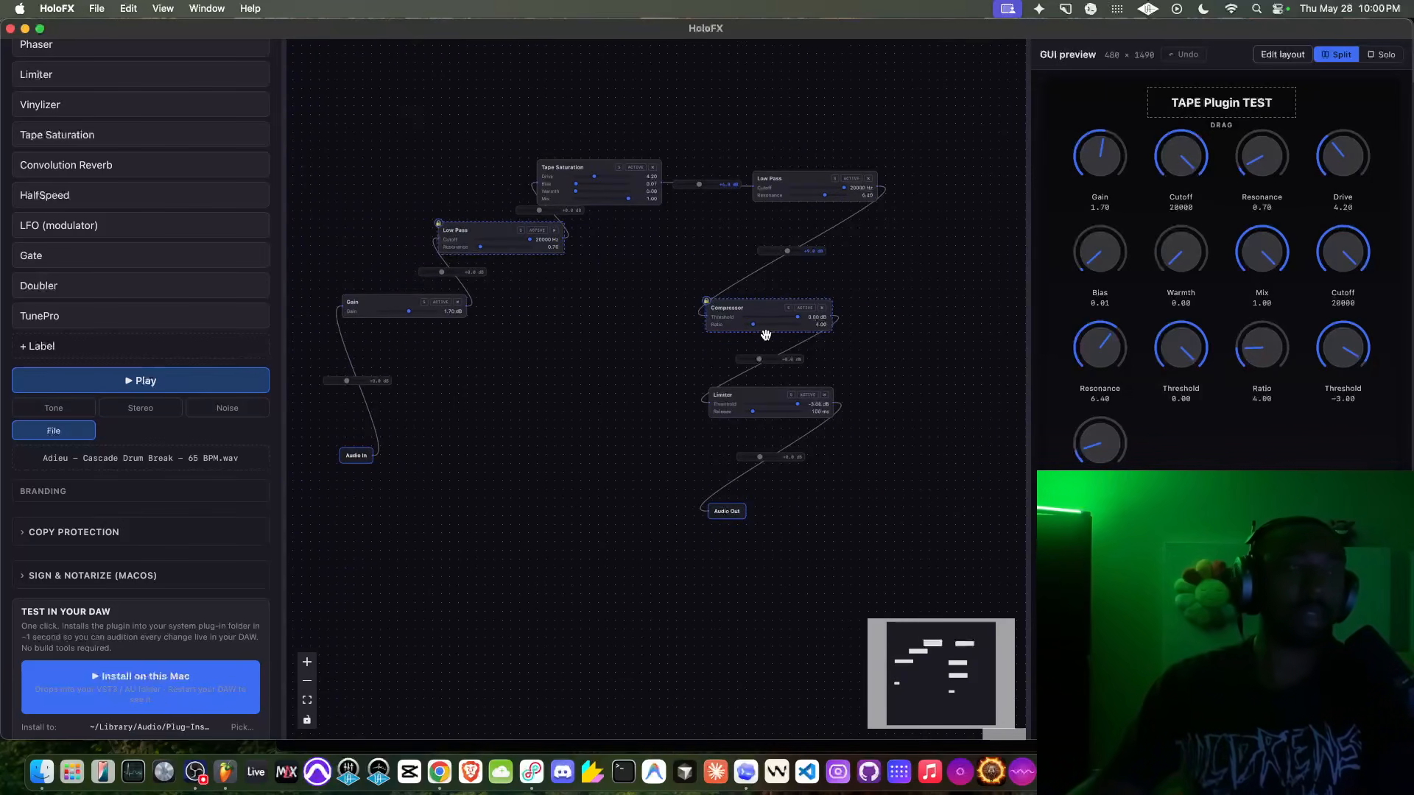
pyautogui.scroll(10, 164, 284)
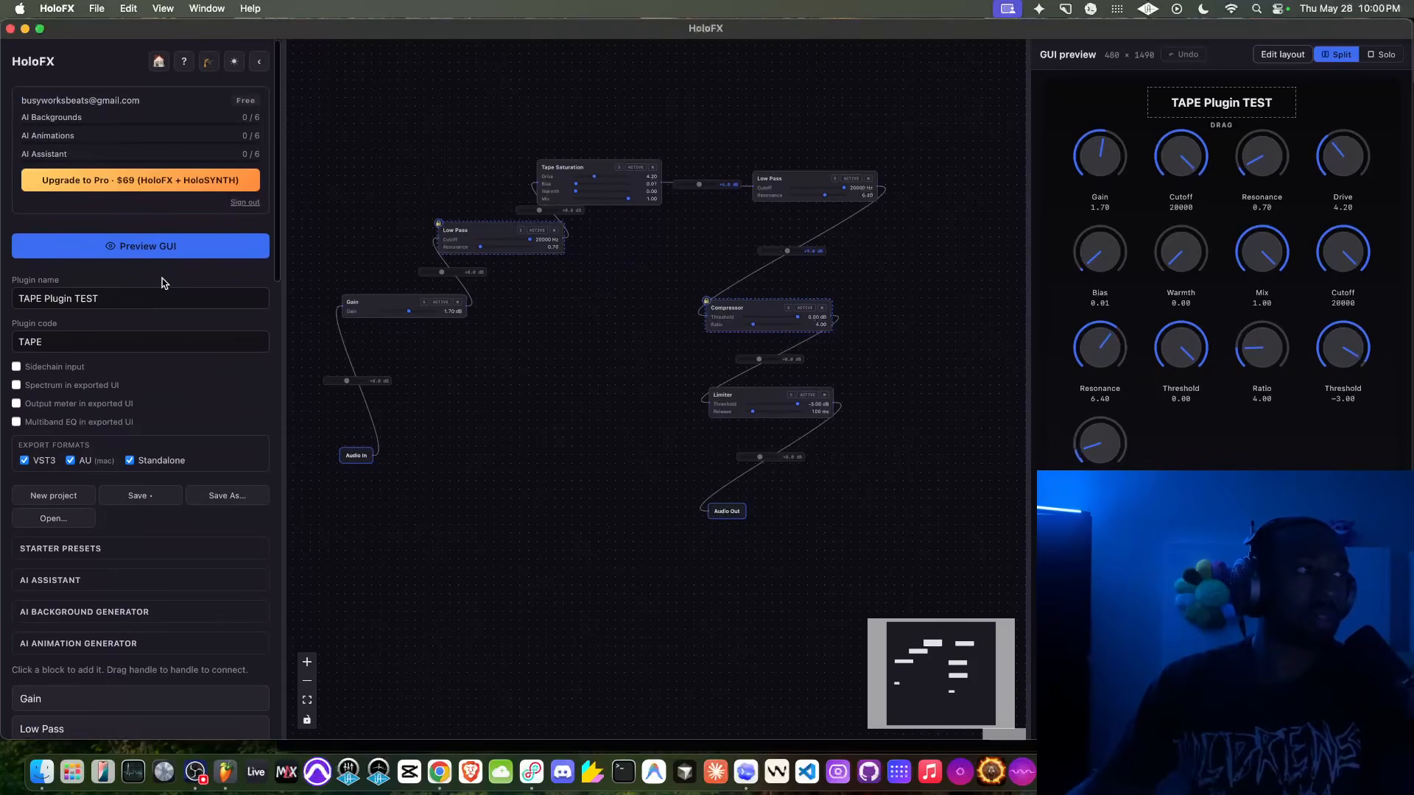
pyautogui.scroll(-3, 164, 284)
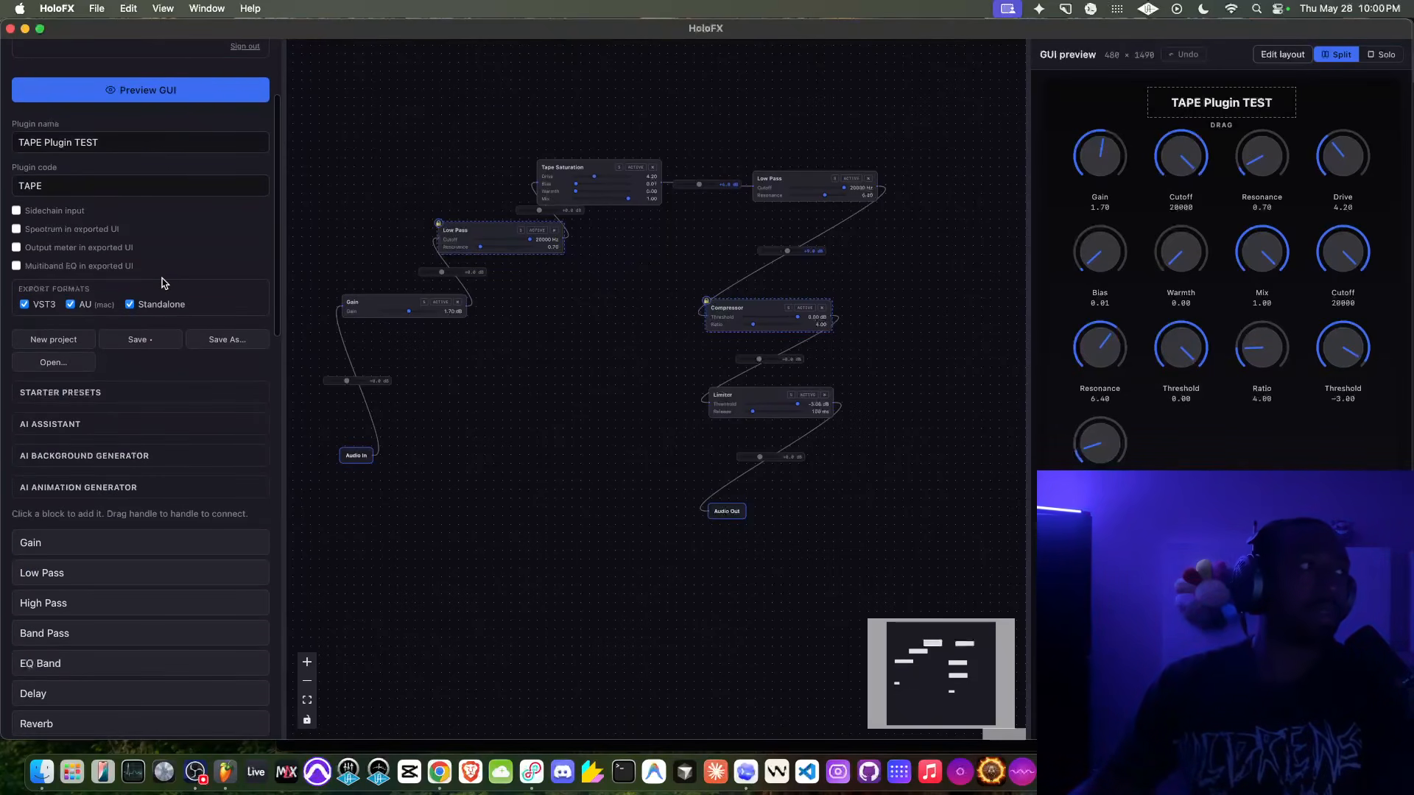
pyautogui.scroll(-15, 164, 284)
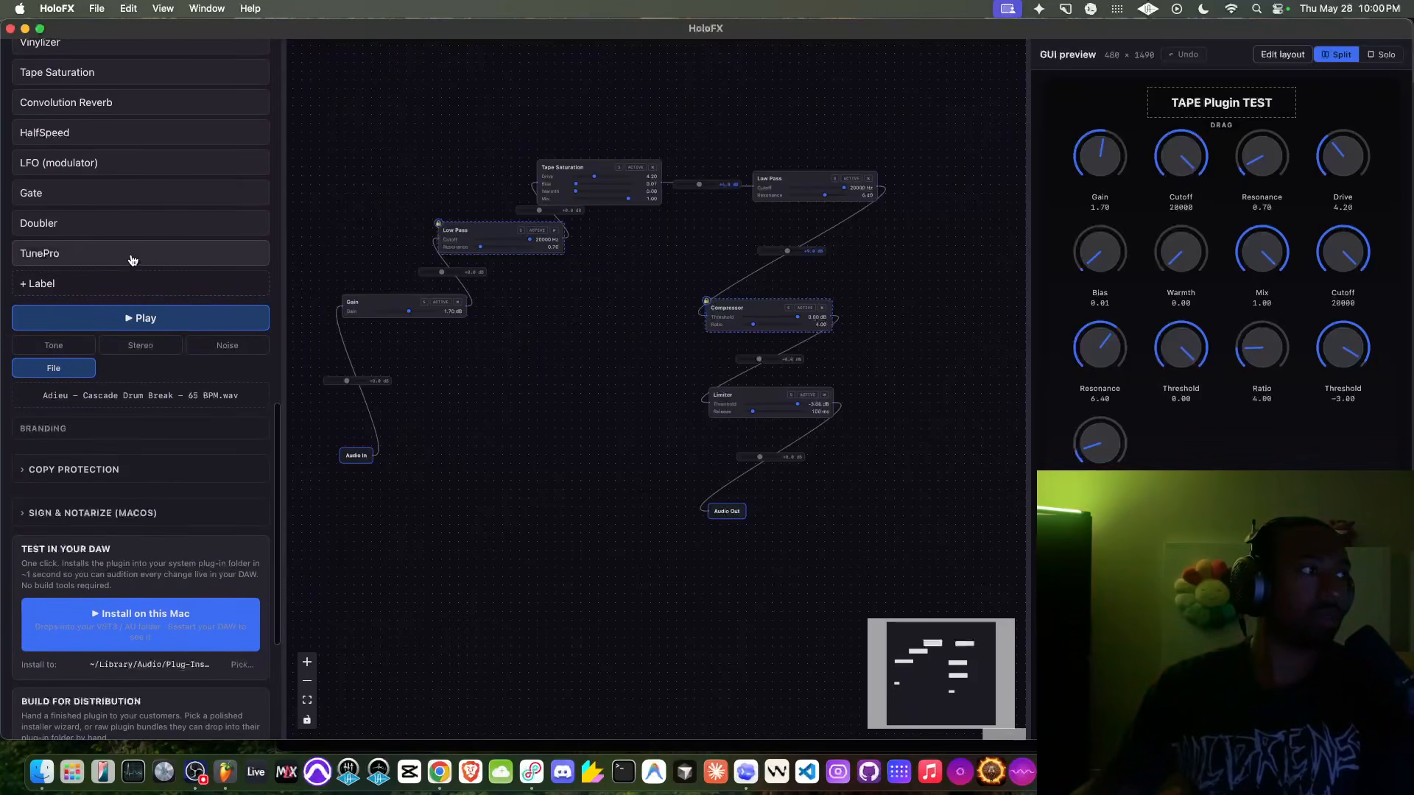
pyautogui.click(132, 260)
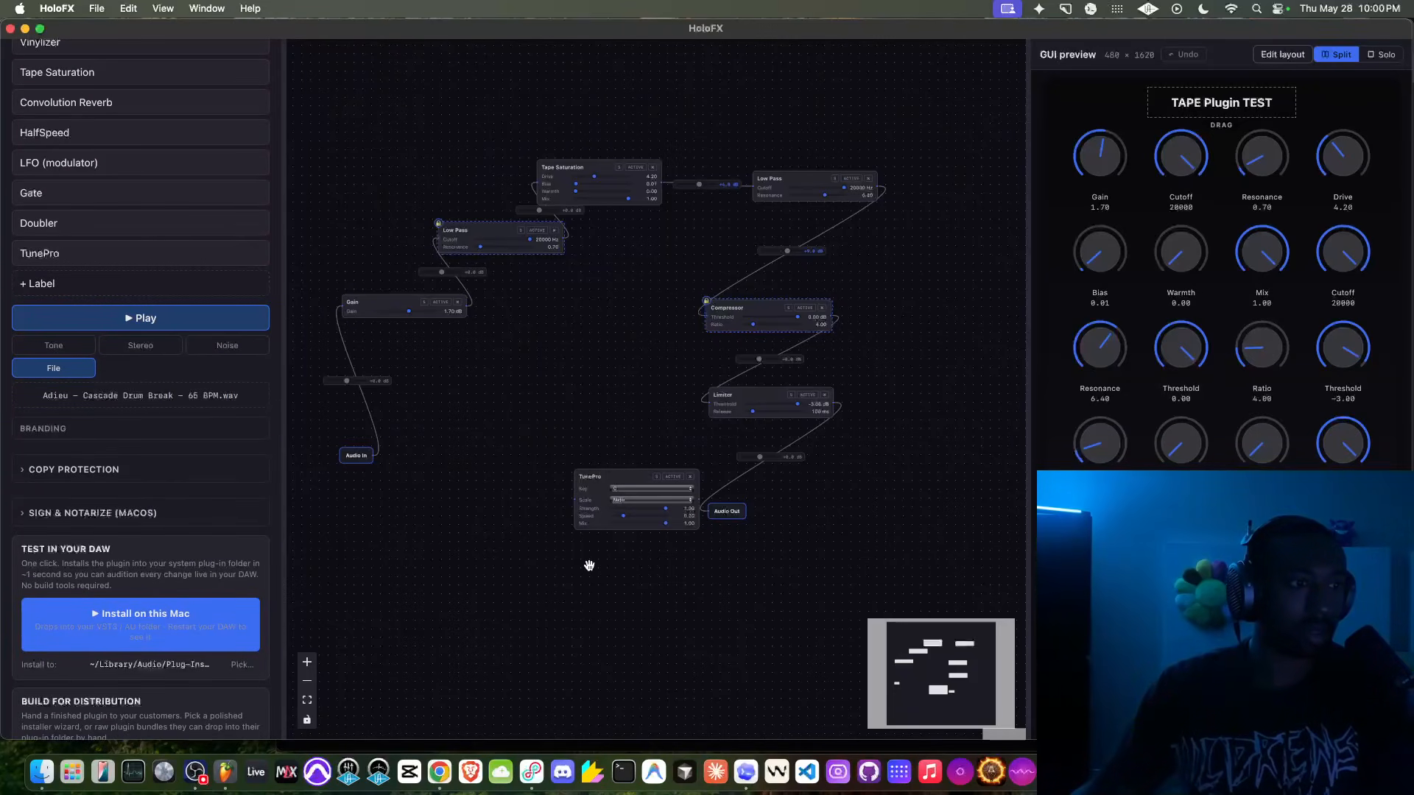
pyautogui.scroll(5, 589, 567)
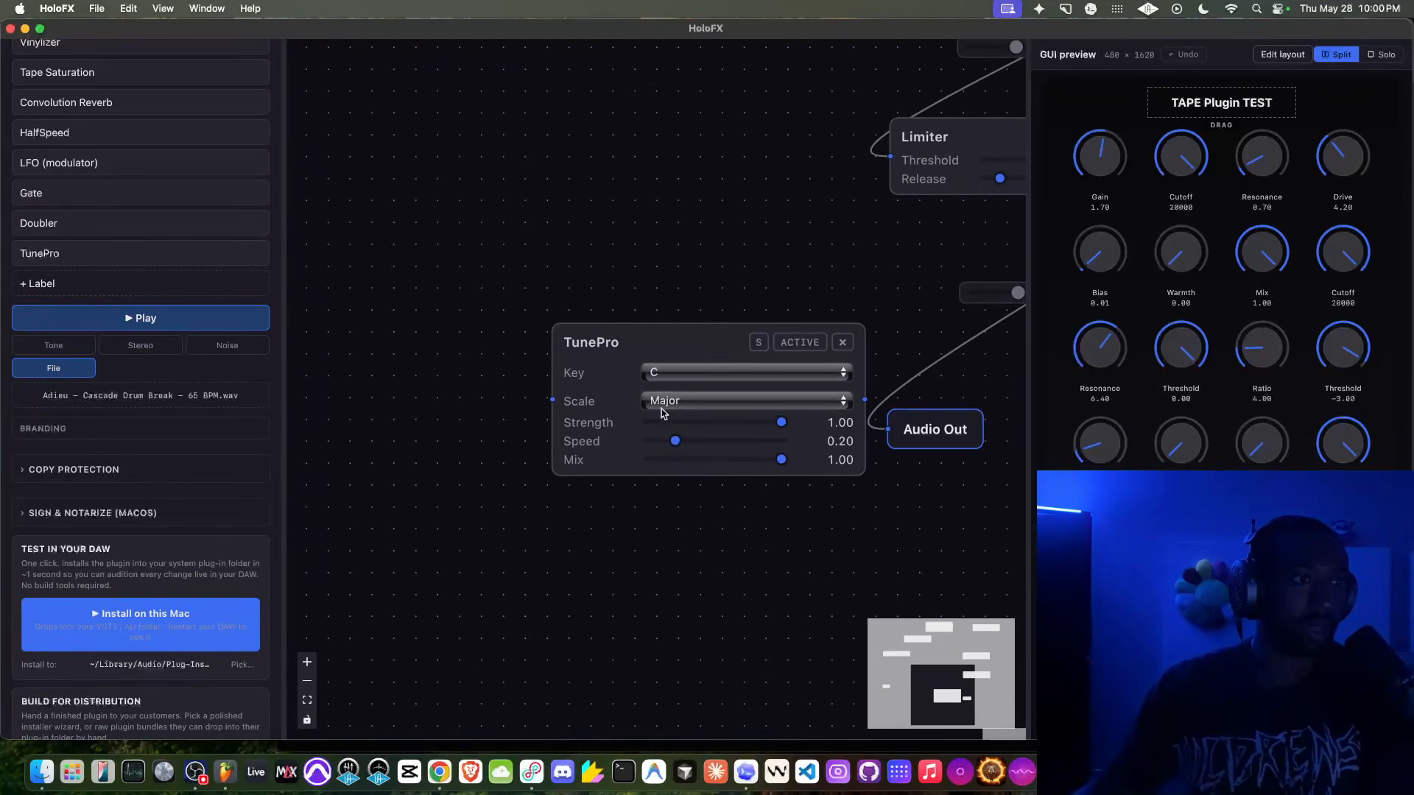
pyautogui.click(669, 401)
pyautogui.click(640, 397)
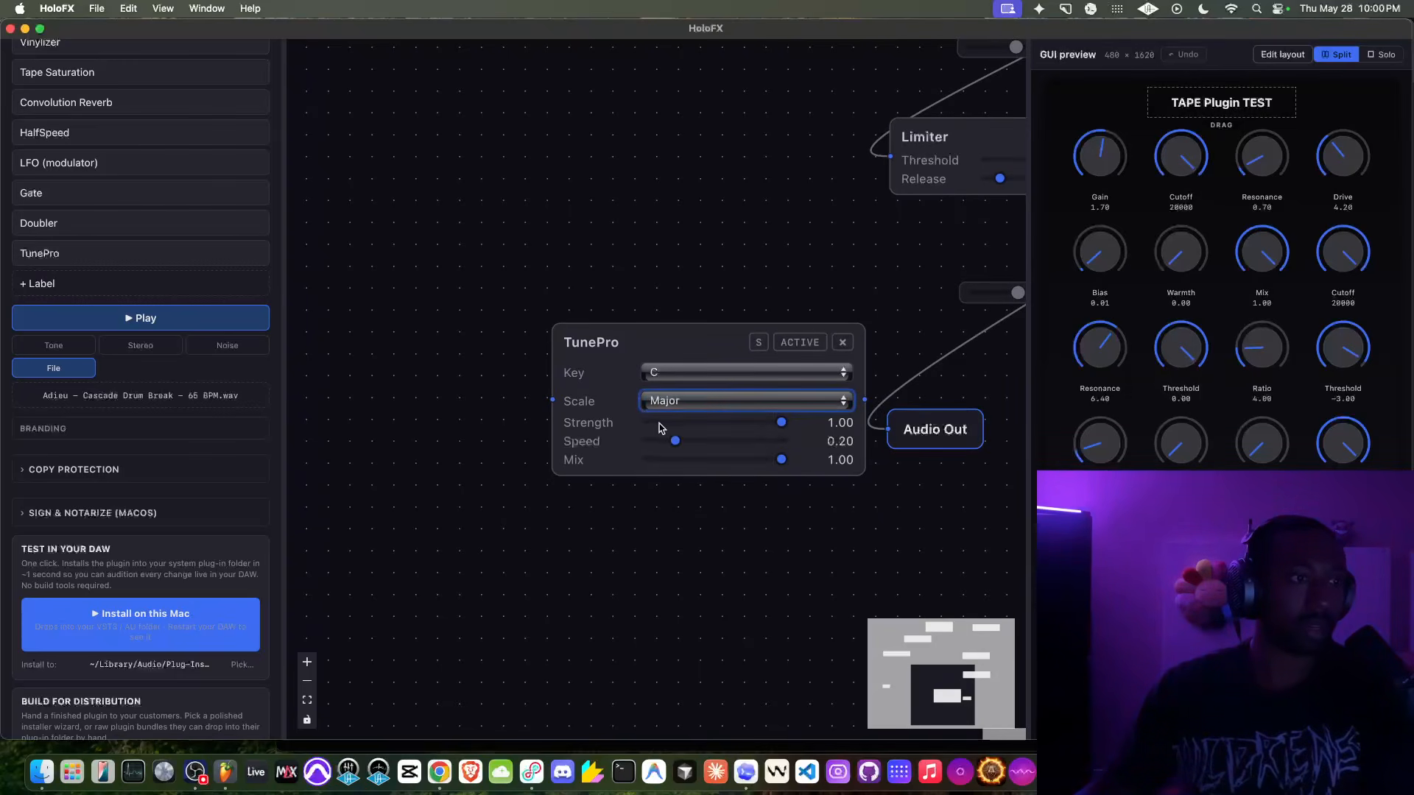
# Delete the TunePro block from the canvas.
pyautogui.click(842, 342)
pyautogui.click(791, 401)
pyautogui.scroll(-5, 631, 401)
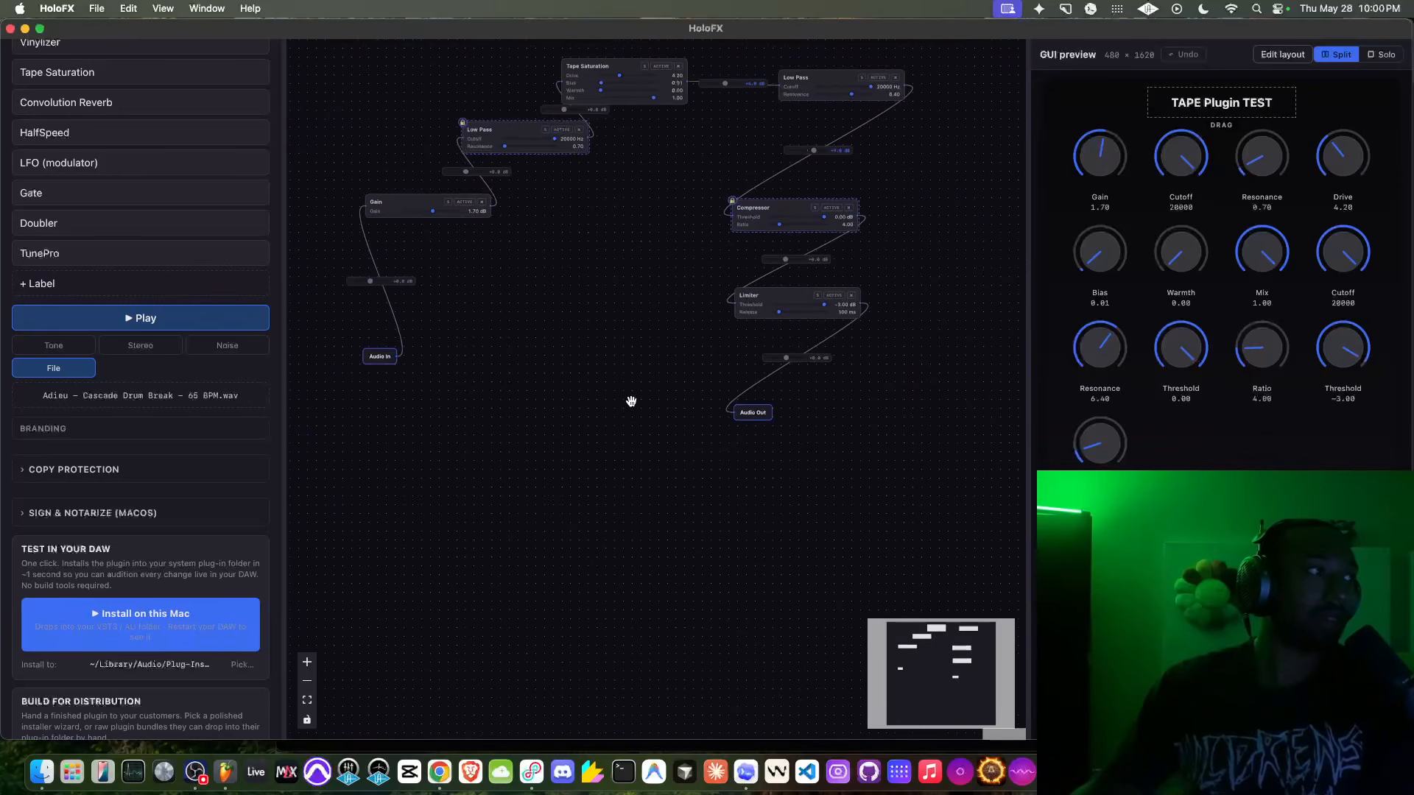
pyautogui.scroll(3, 120, 299)
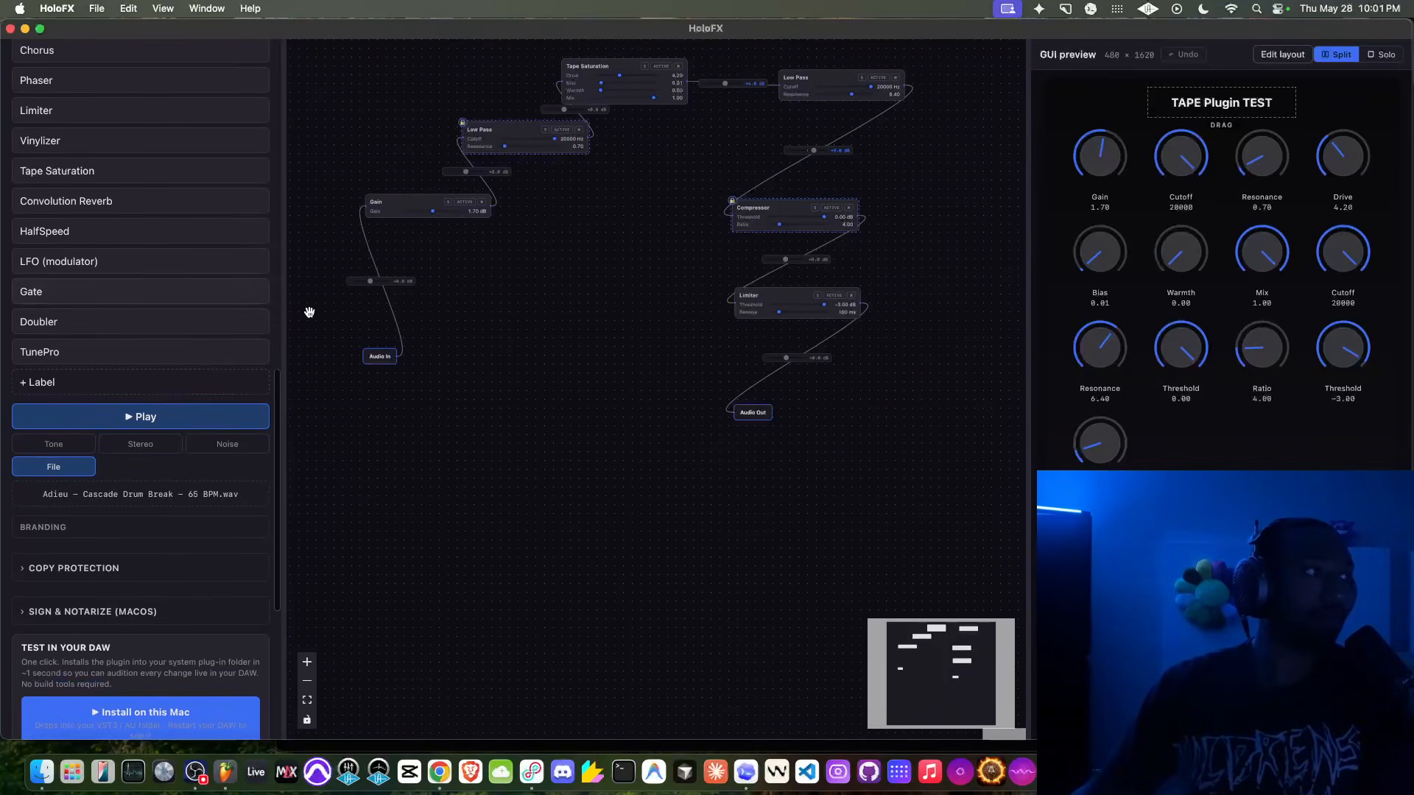
pyautogui.moveTo(611, 396); pyautogui.dragTo(607, 432)
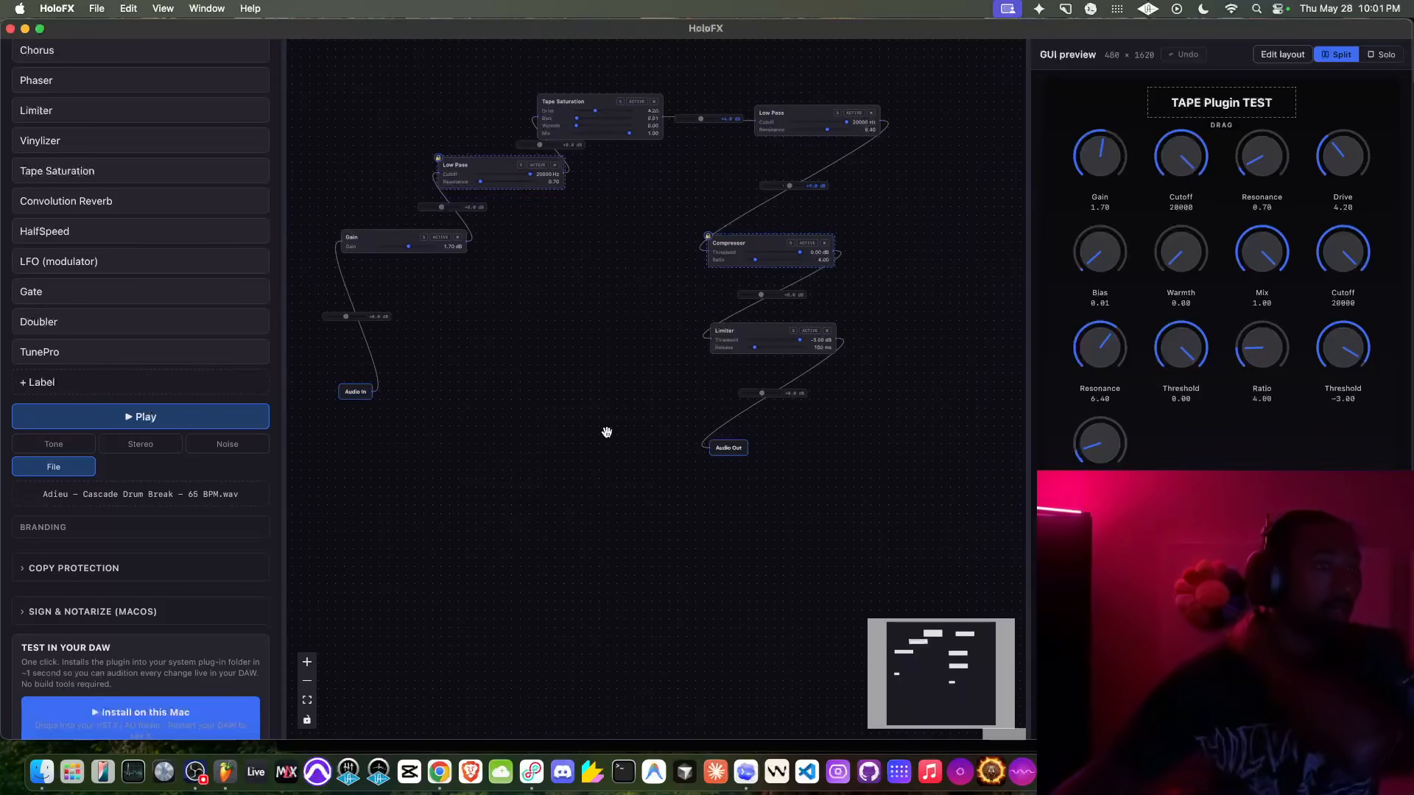
# Play the drum break through the tape chain twice, stopping the test audio after each listen.
pyautogui.click(135, 431)
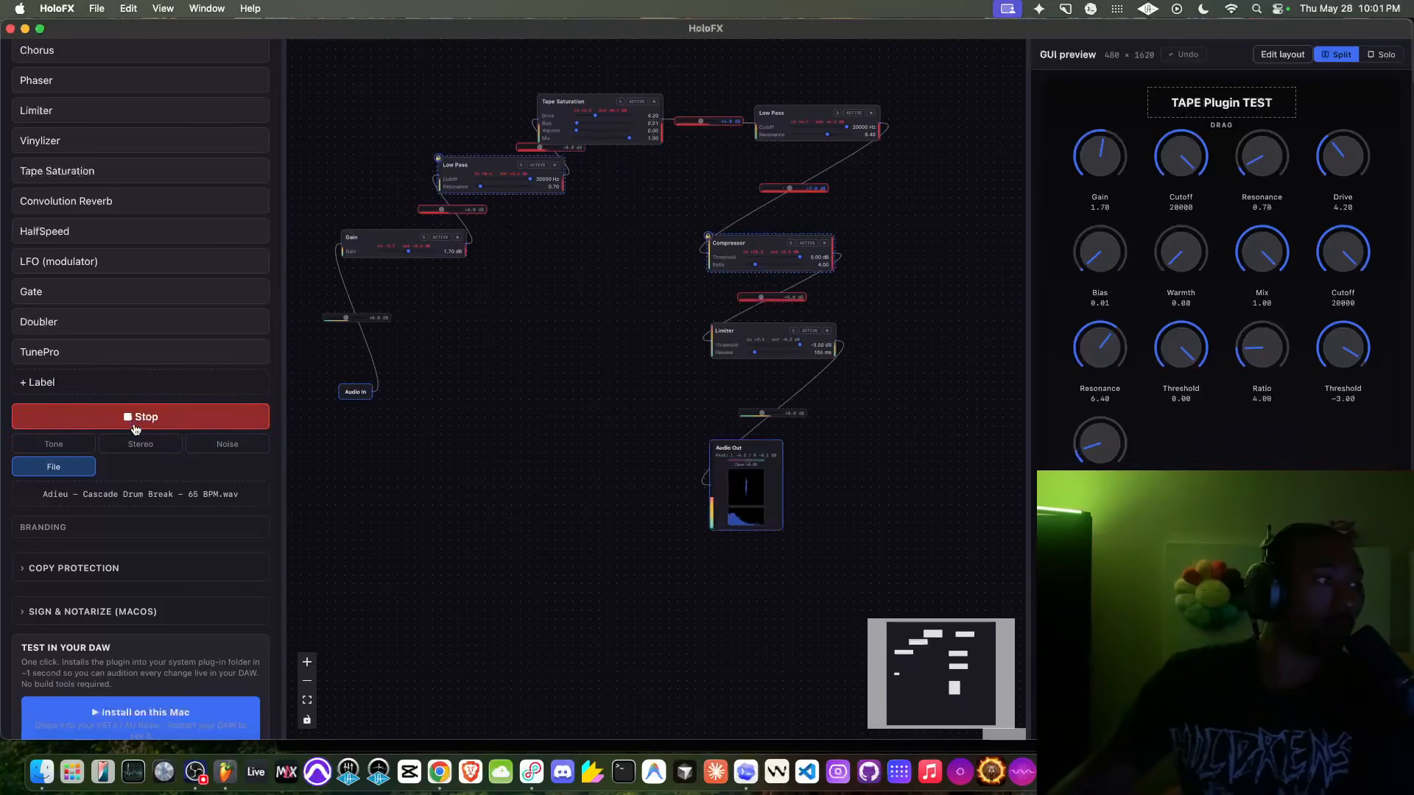
pyautogui.click(135, 431)
pyautogui.scroll(-5, 164, 468)
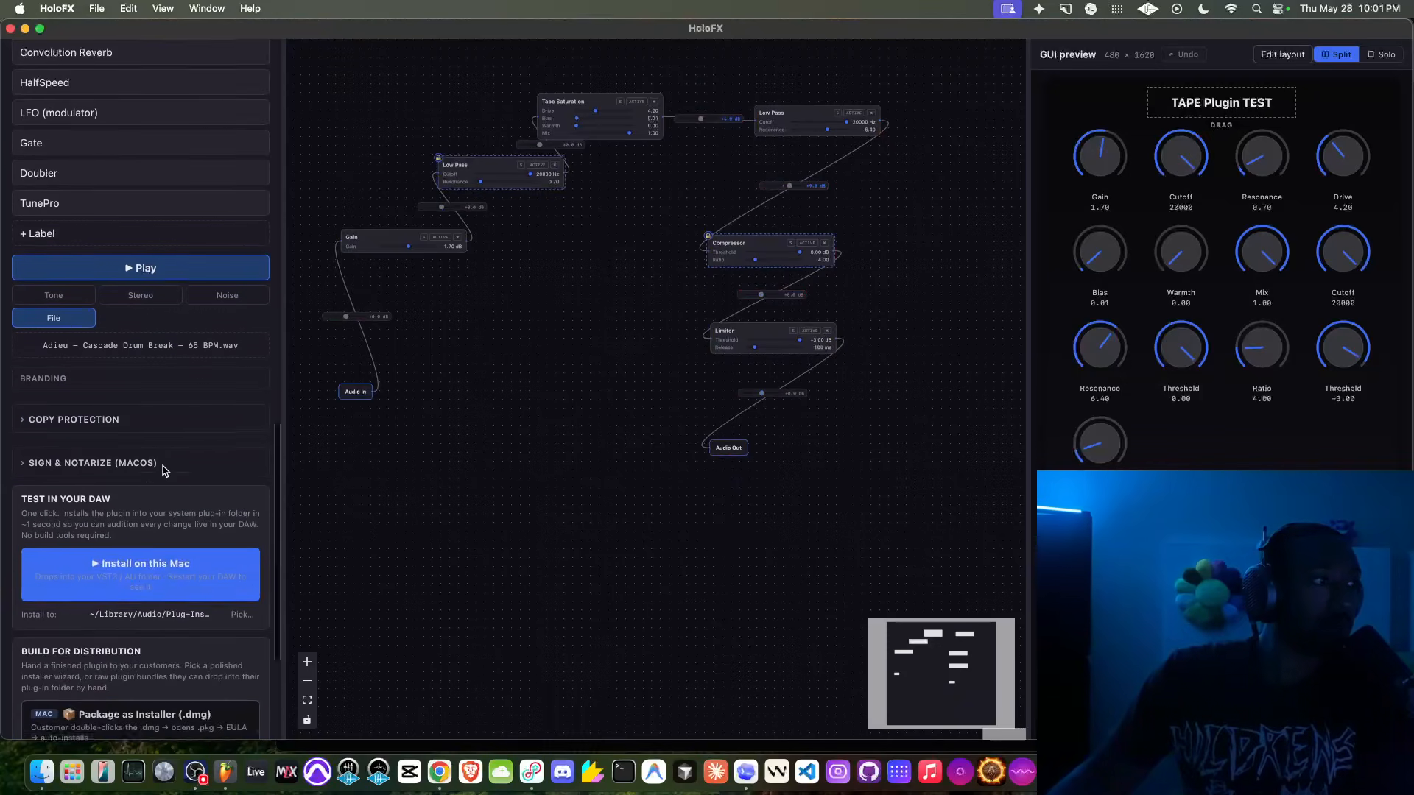
pyautogui.scroll(4, 162, 383)
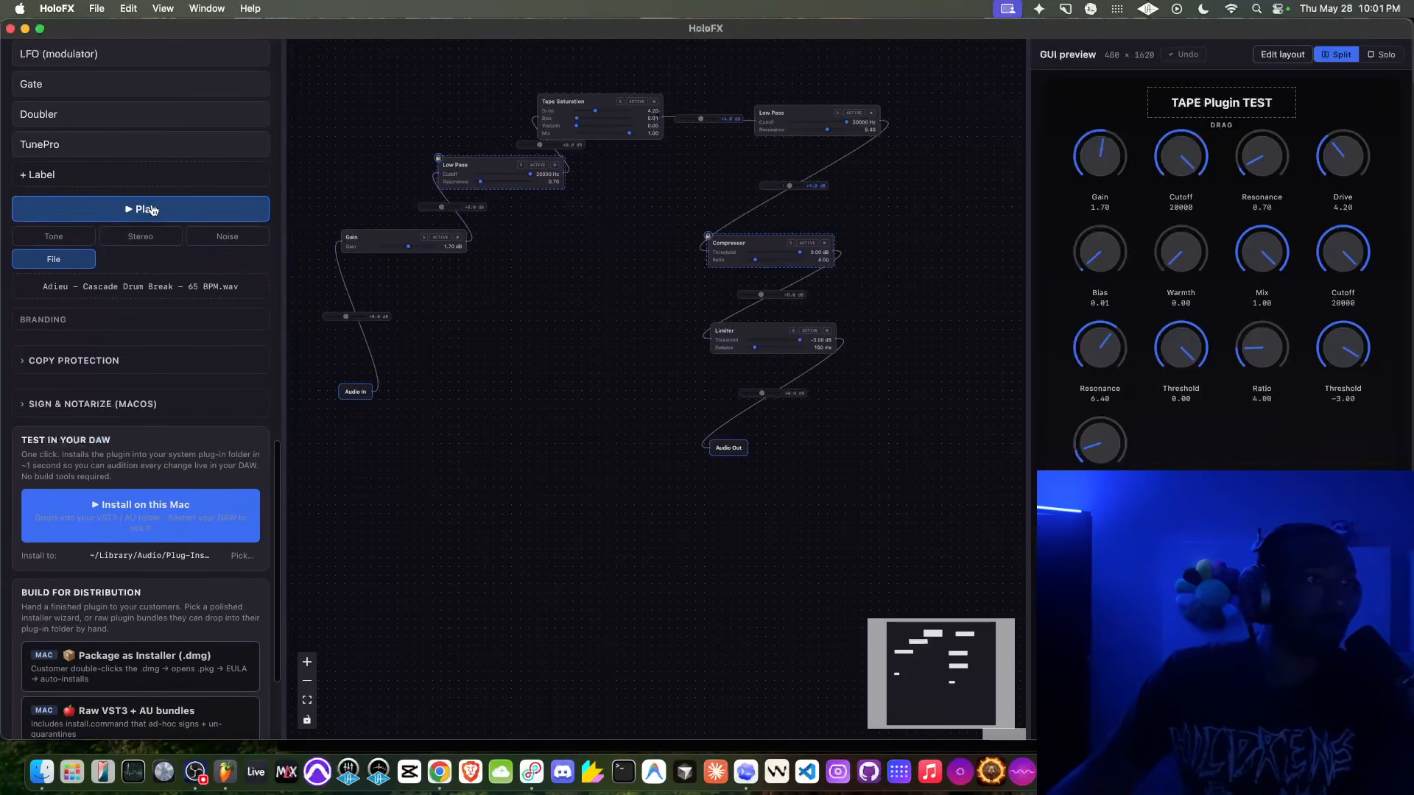
pyautogui.click(153, 211)
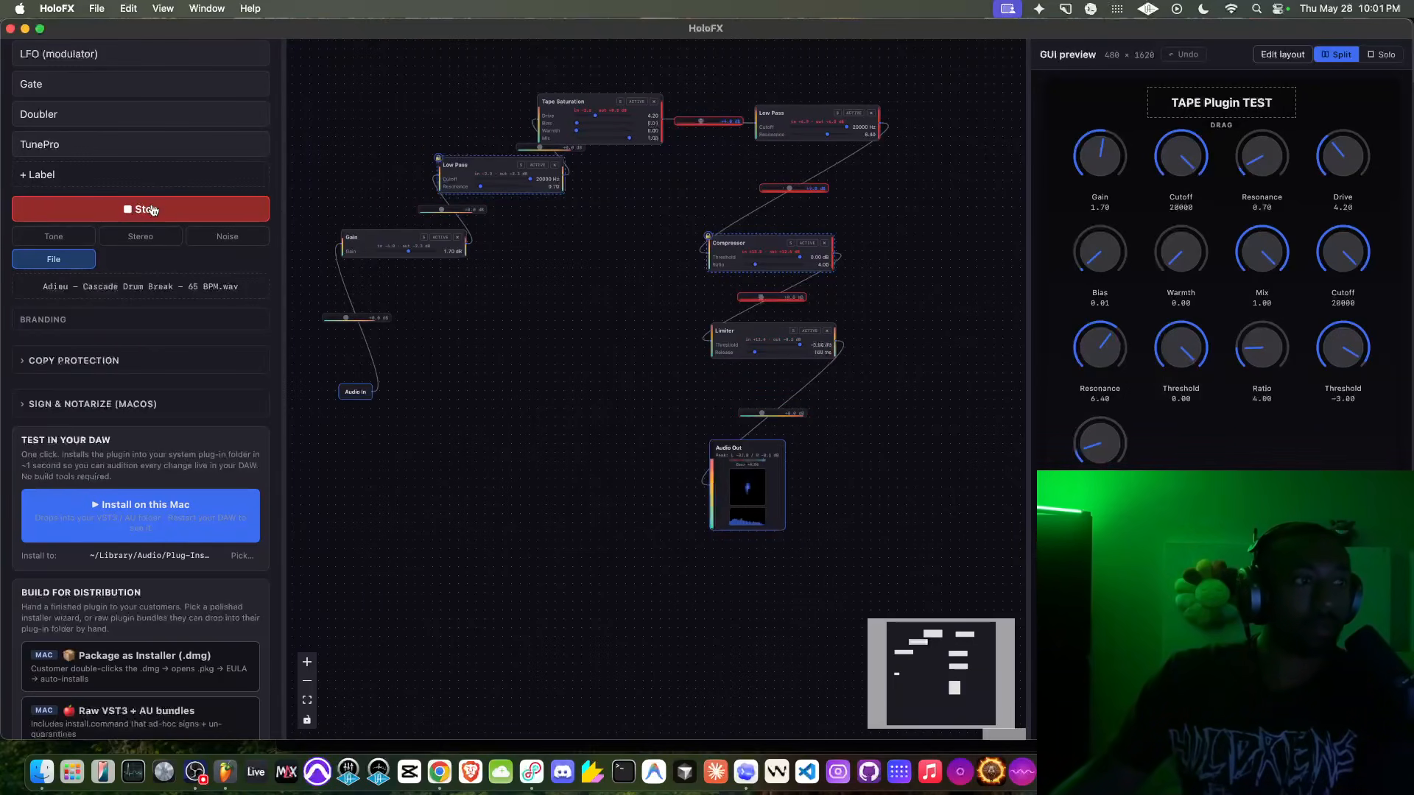
pyautogui.click(152, 211)
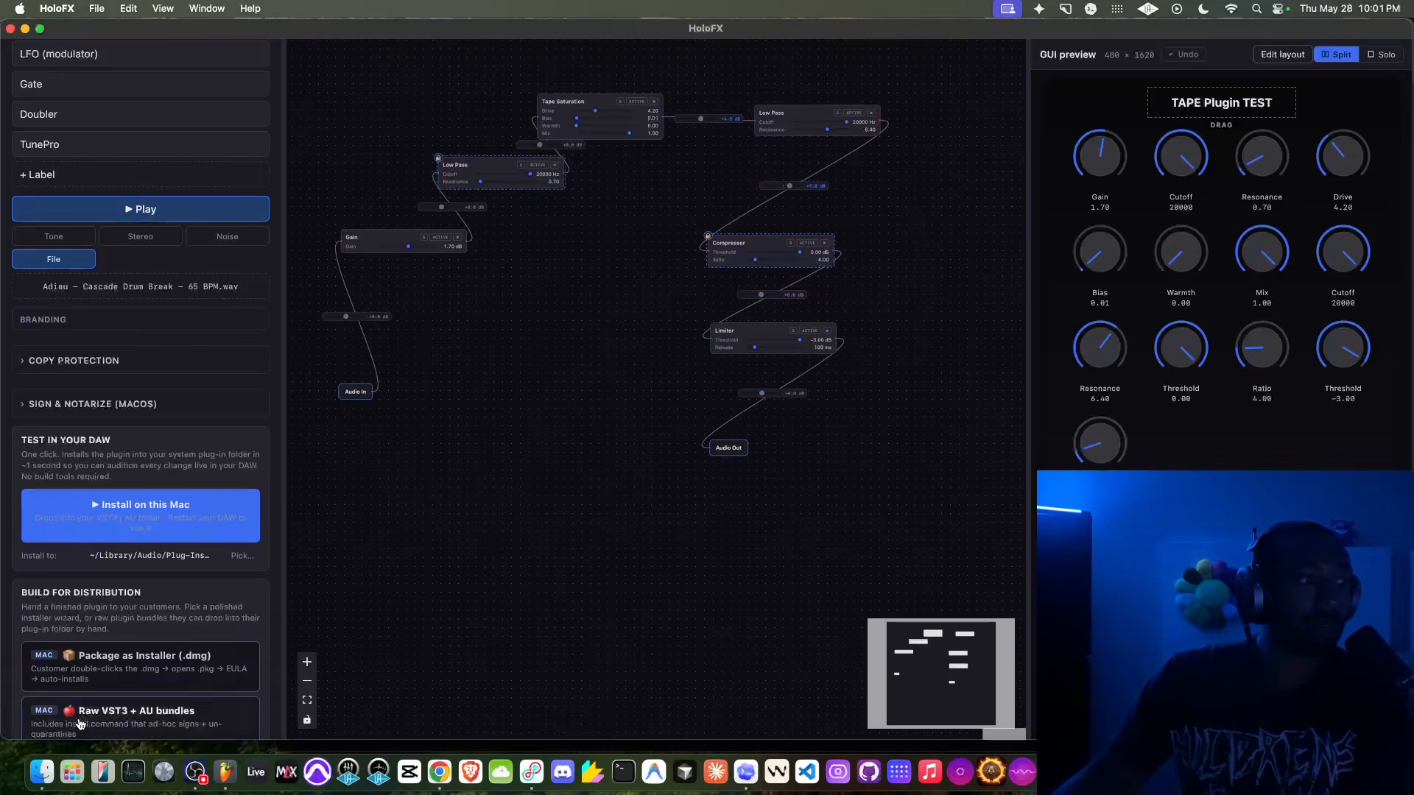
# Switch to Finder, preview the original Adieu - Cascade Drum Break - 65 BPM.wav for comparison, and return to HoloFX.
pyautogui.click(42, 771)
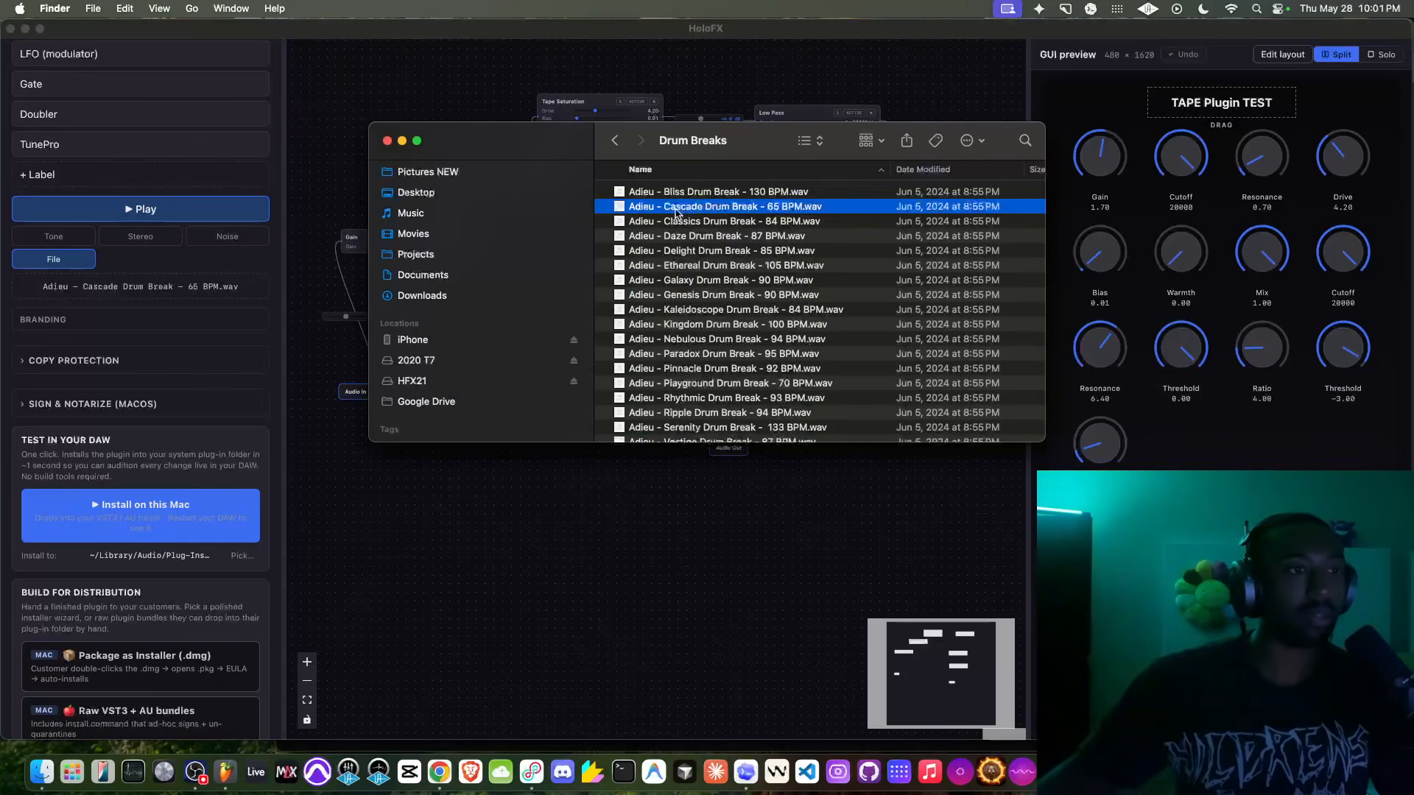
pyautogui.press('space')
pyautogui.moveTo(868, 479)
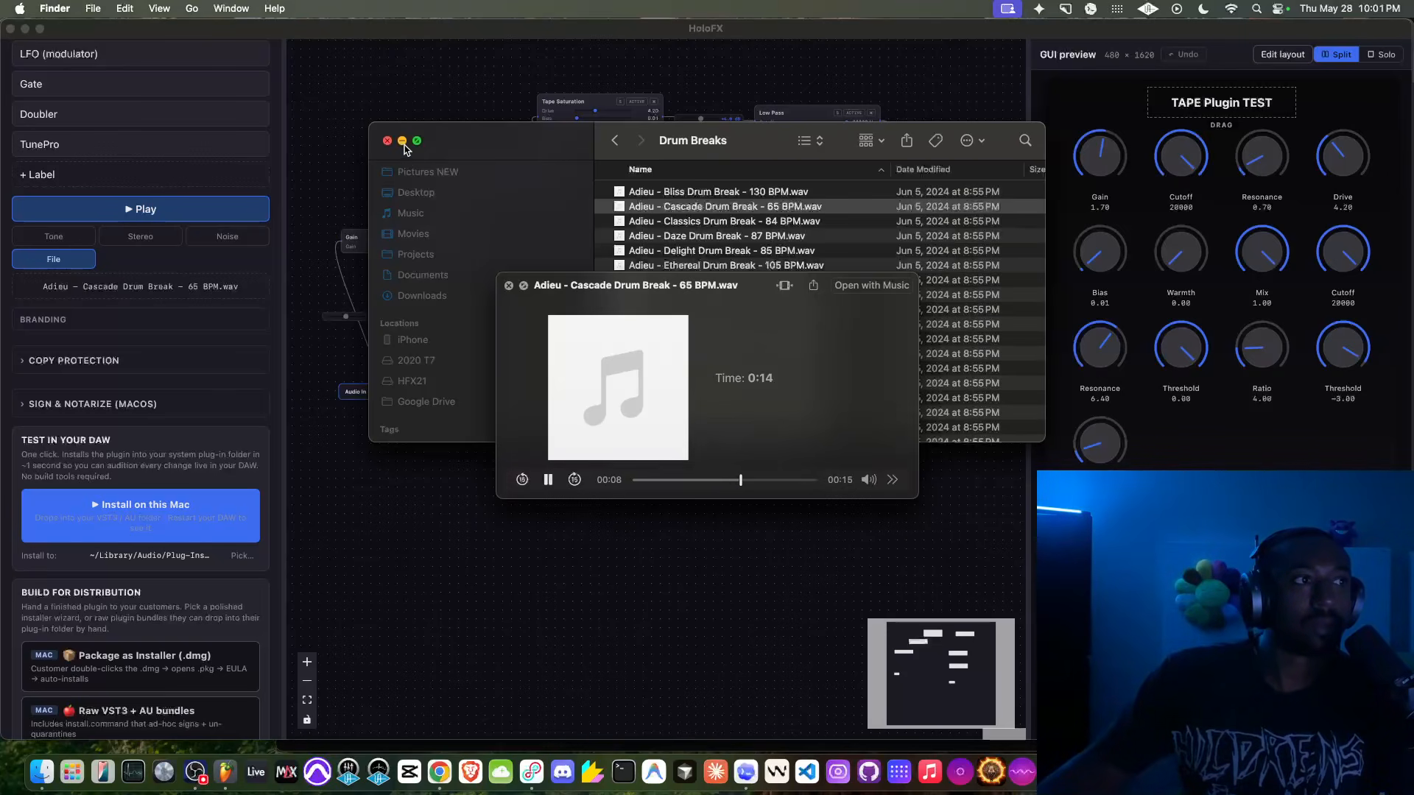
pyautogui.press('space')
pyautogui.click(439, 606)
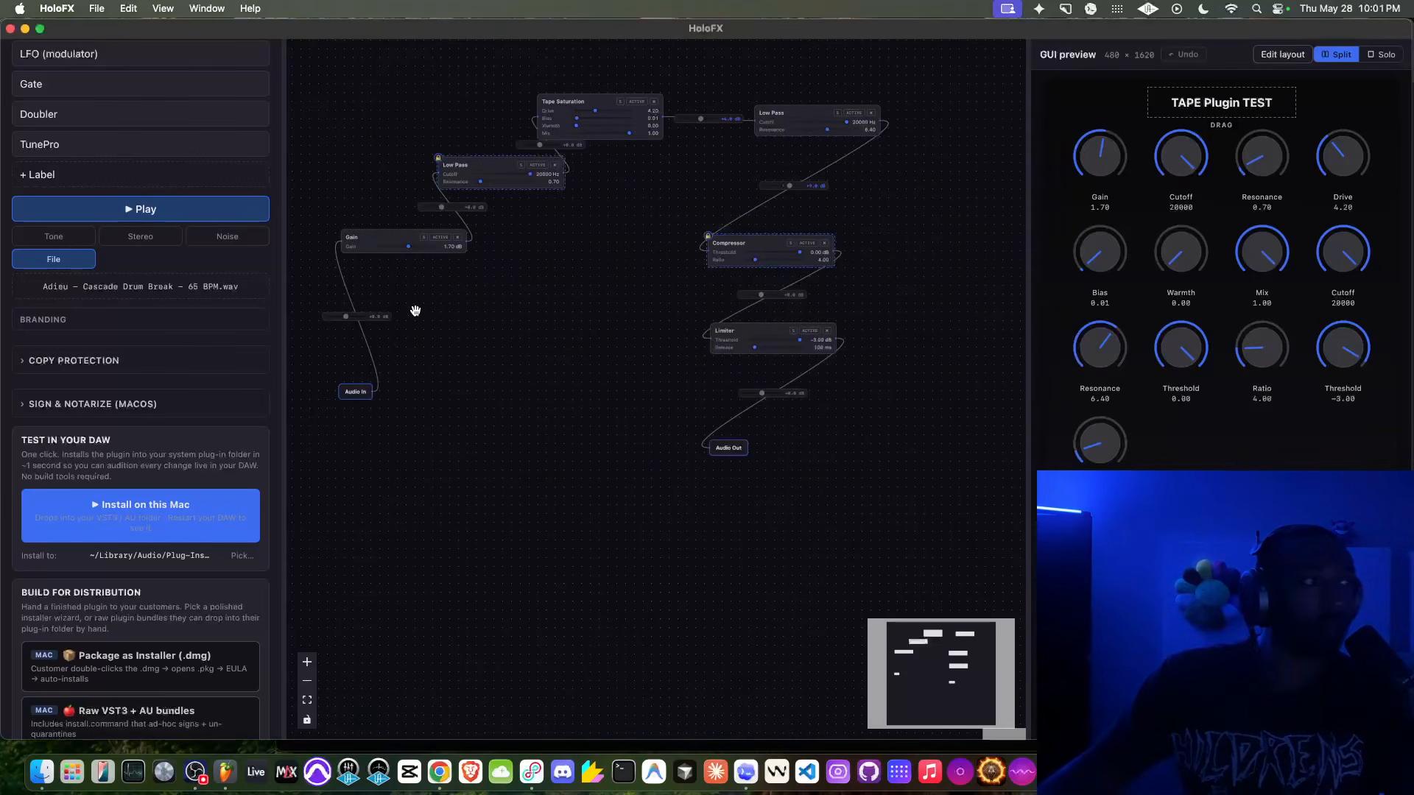
# Audition the drum break with the Tape Saturation mix lowered to 0.48, restore the mix to 1.00 and stop playback.
pyautogui.click(165, 206)
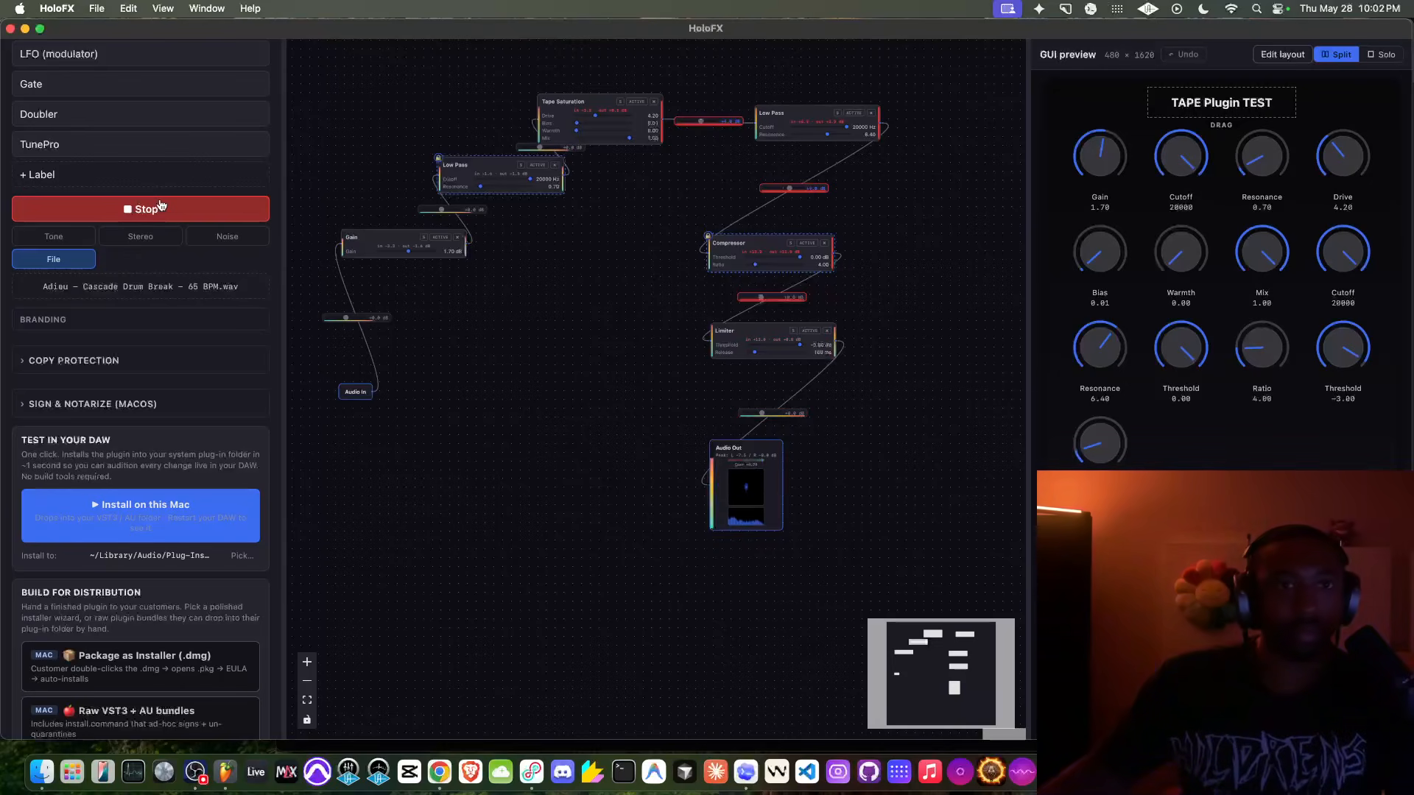
pyautogui.moveTo(1260, 252); pyautogui.dragTo(1220, 326)
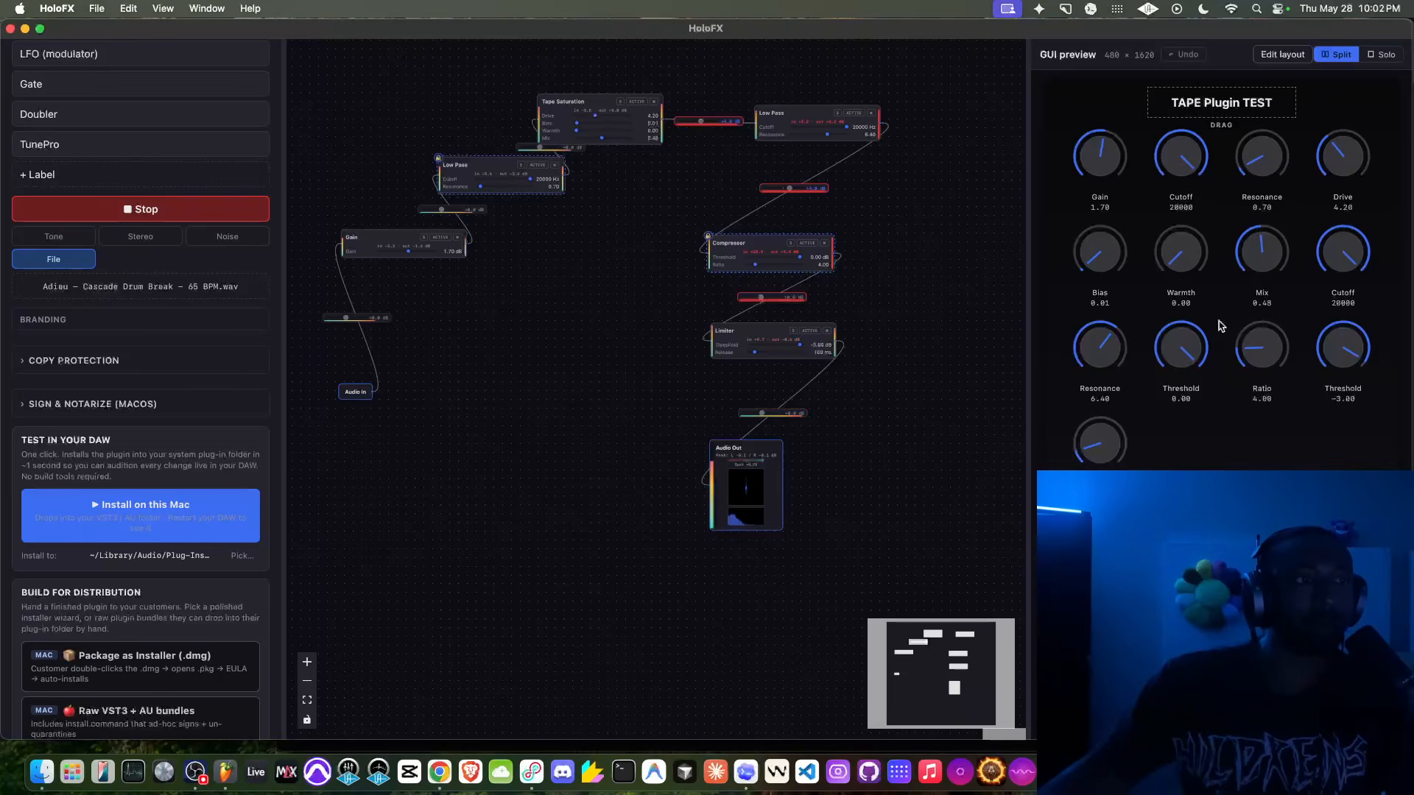
pyautogui.click(177, 211)
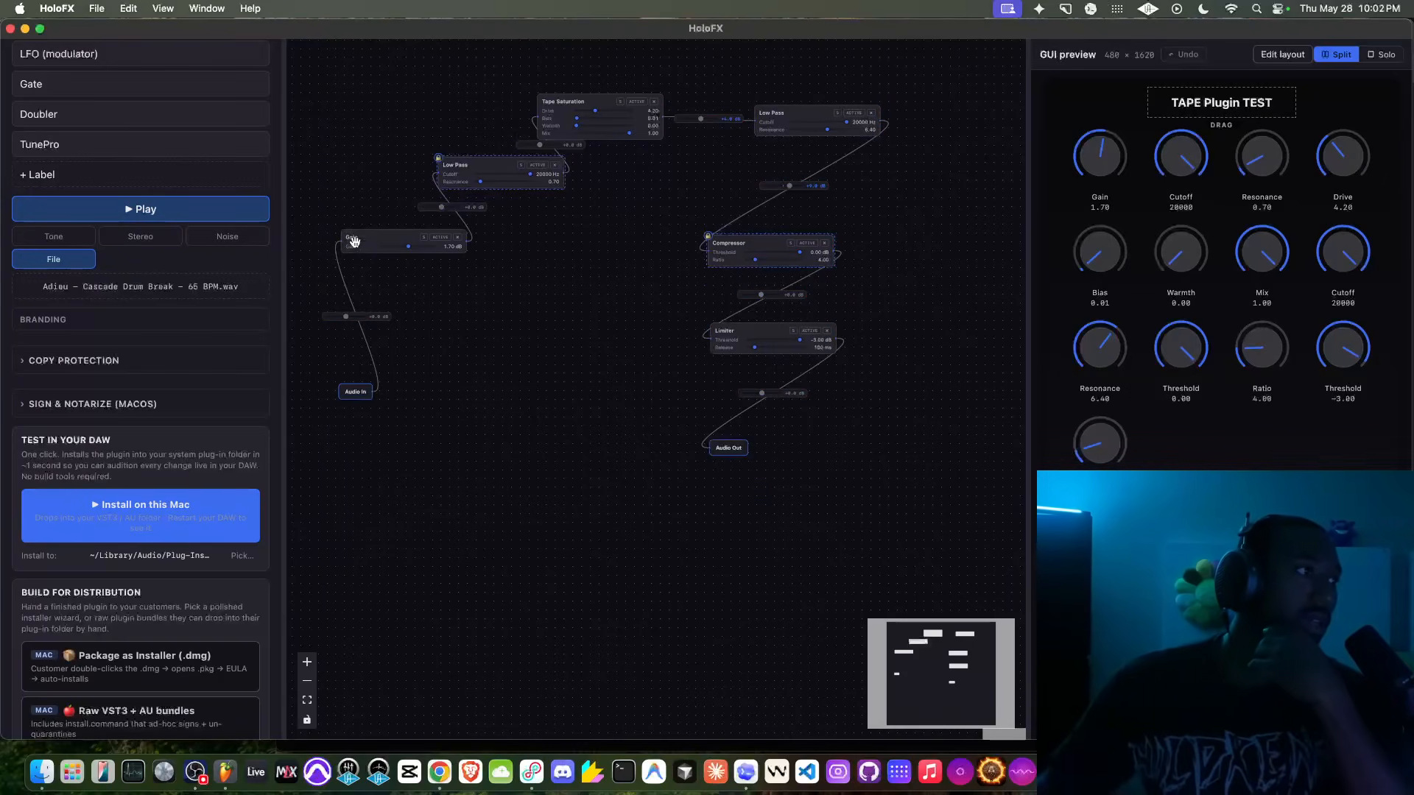
# Replay the processed drum break, preview the original Adieu - Cascade Drum Break - 65 BPM.wav in Finder, and return to HoloFX.
pyautogui.click(163, 210)
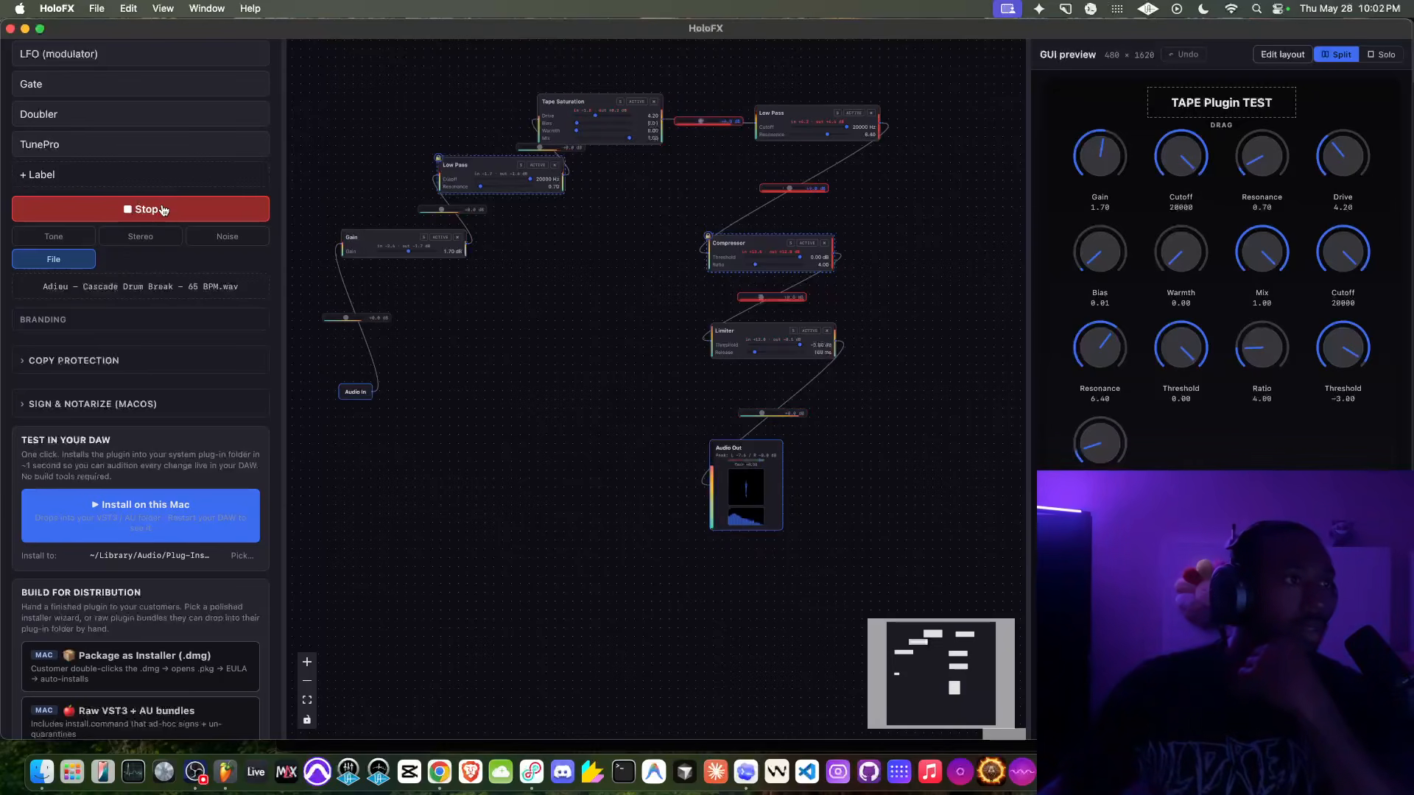
pyautogui.click(163, 210)
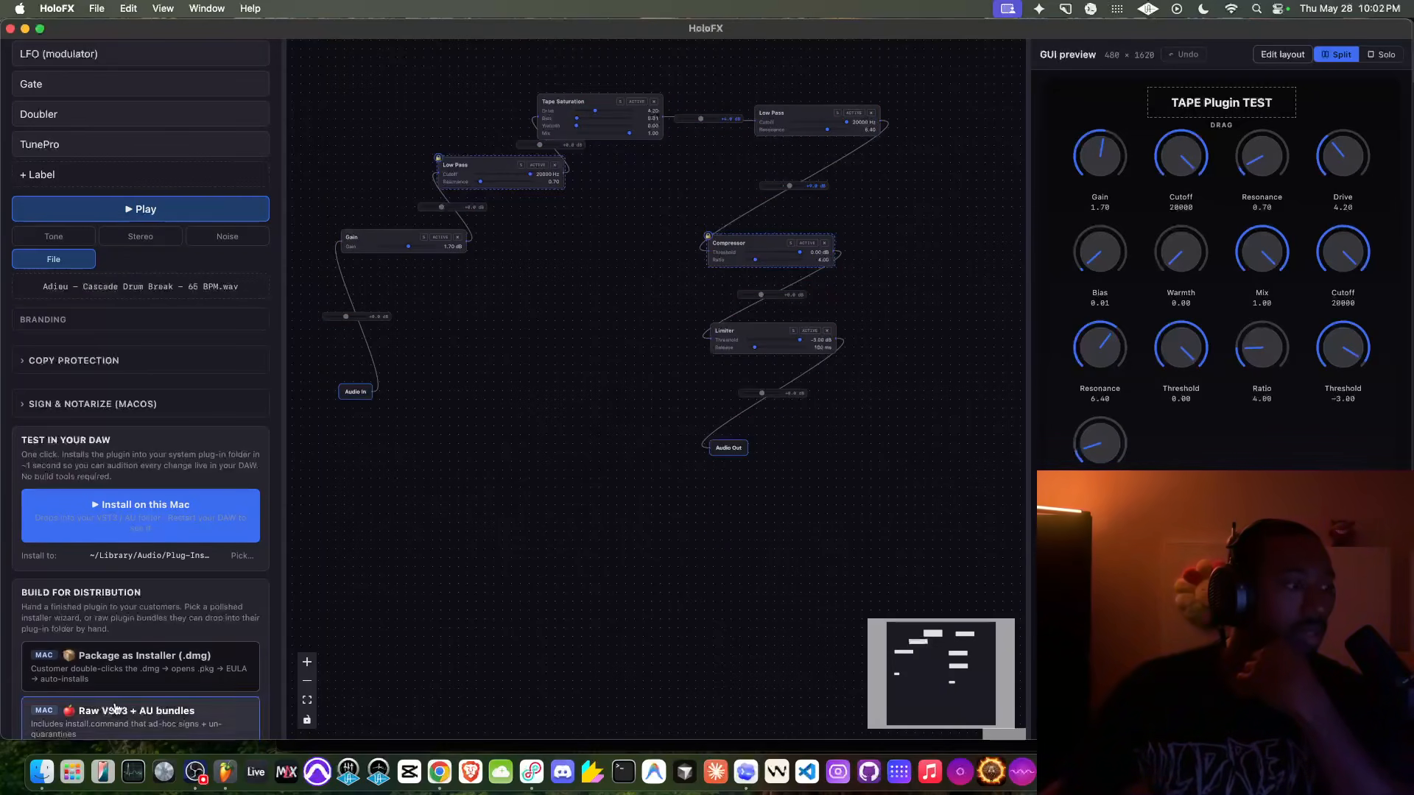
pyautogui.click(42, 772)
pyautogui.press('space')
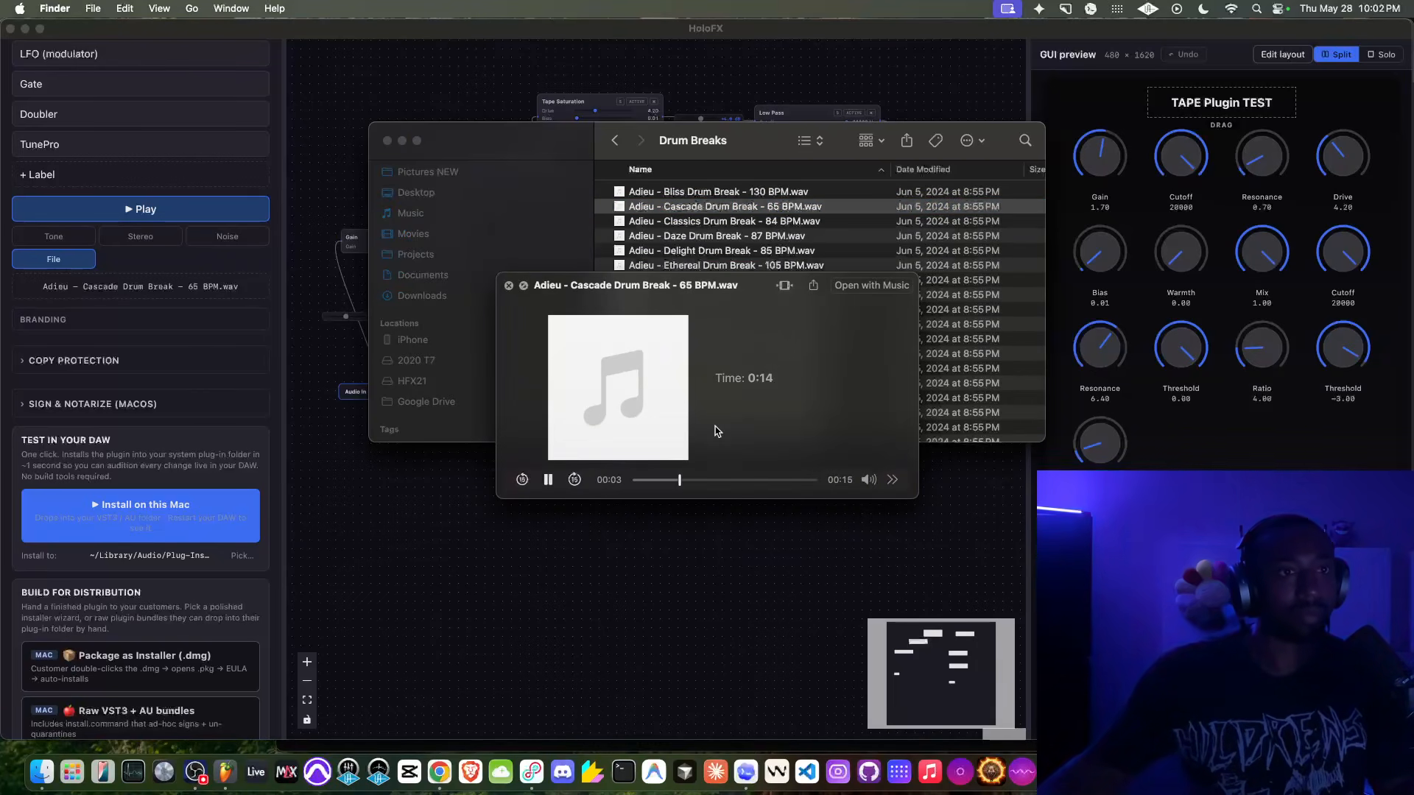
pyautogui.click(637, 529)
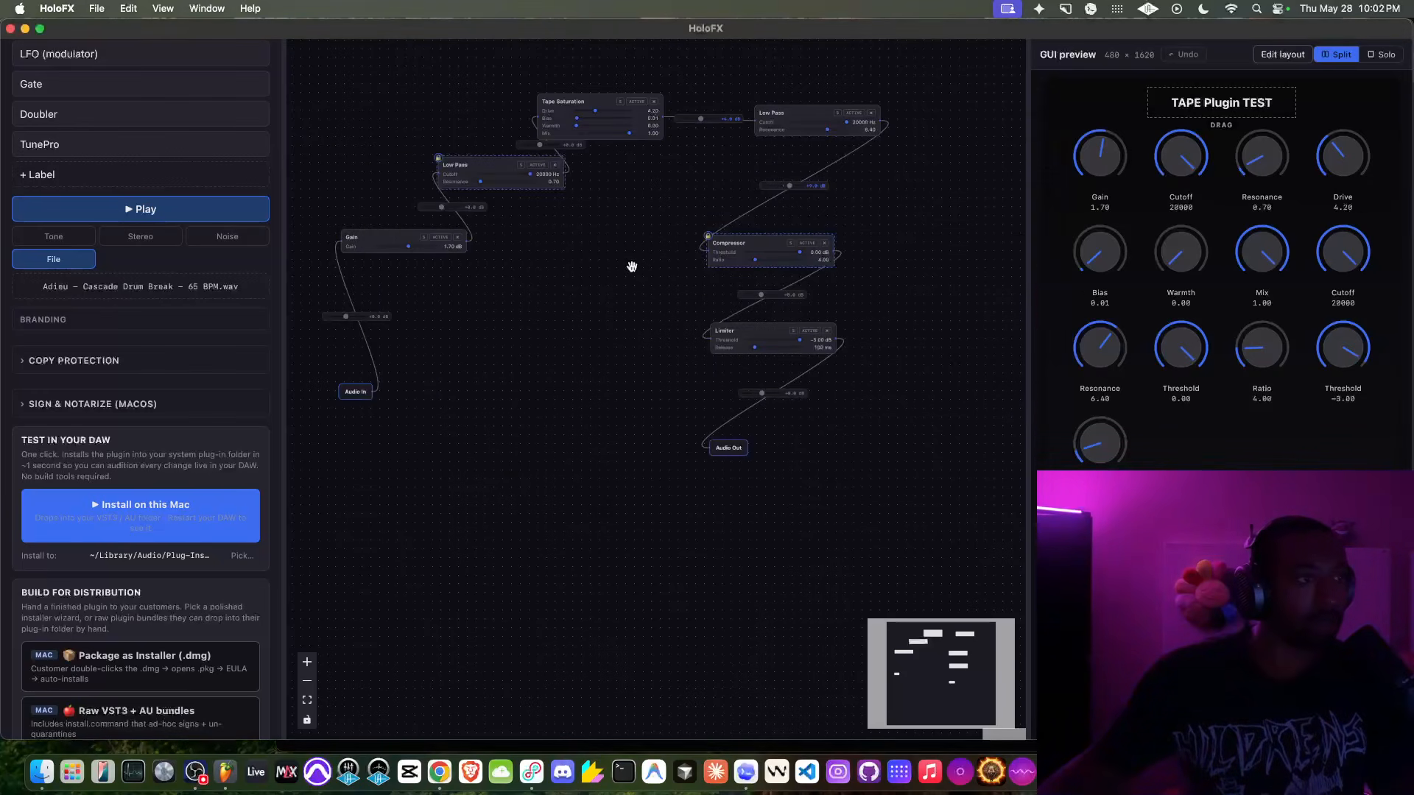
# Play the drum break through the tape chain again and stop playback after listening.
pyautogui.click(153, 212)
pyautogui.scroll(3, 151, 214)
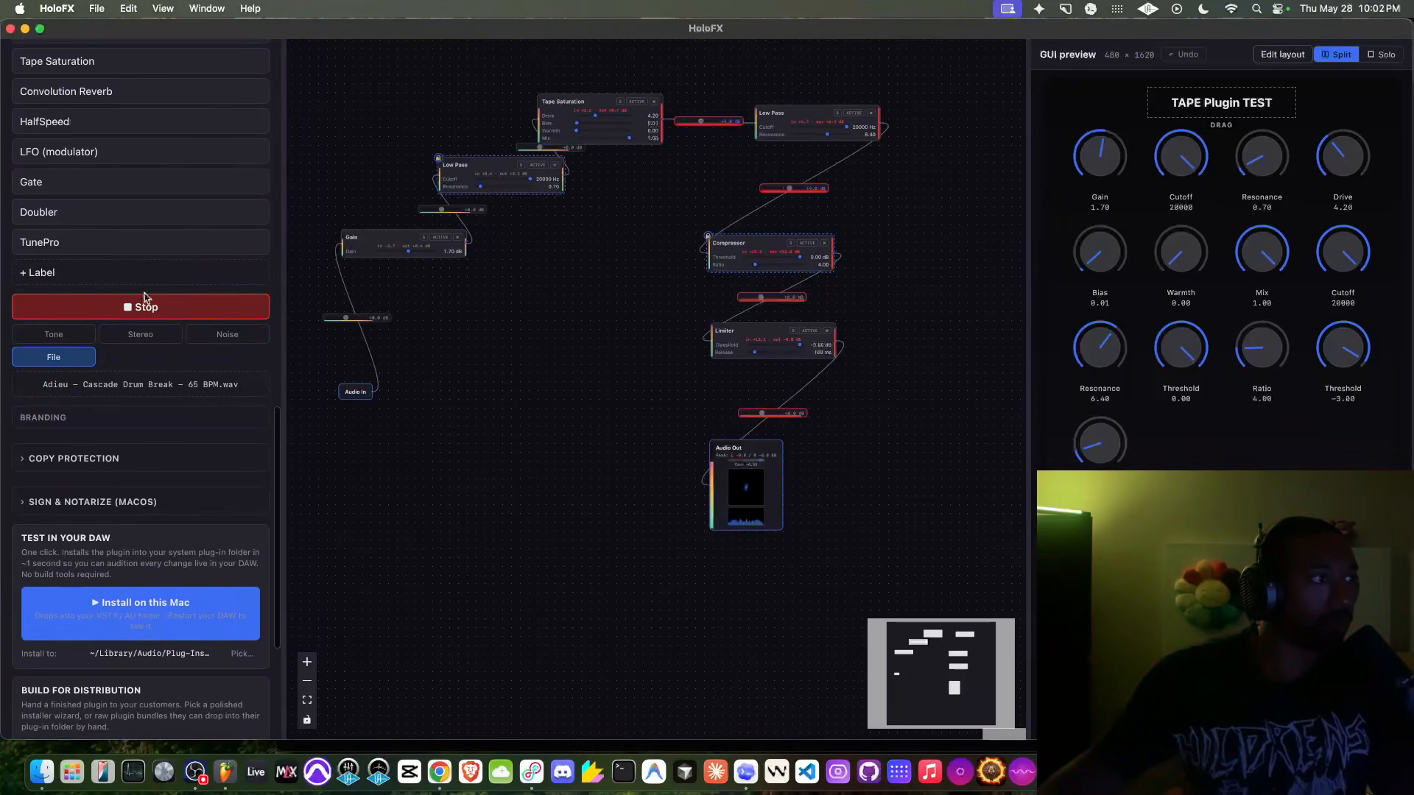
pyautogui.click(140, 306)
pyautogui.scroll(2, 620, 337)
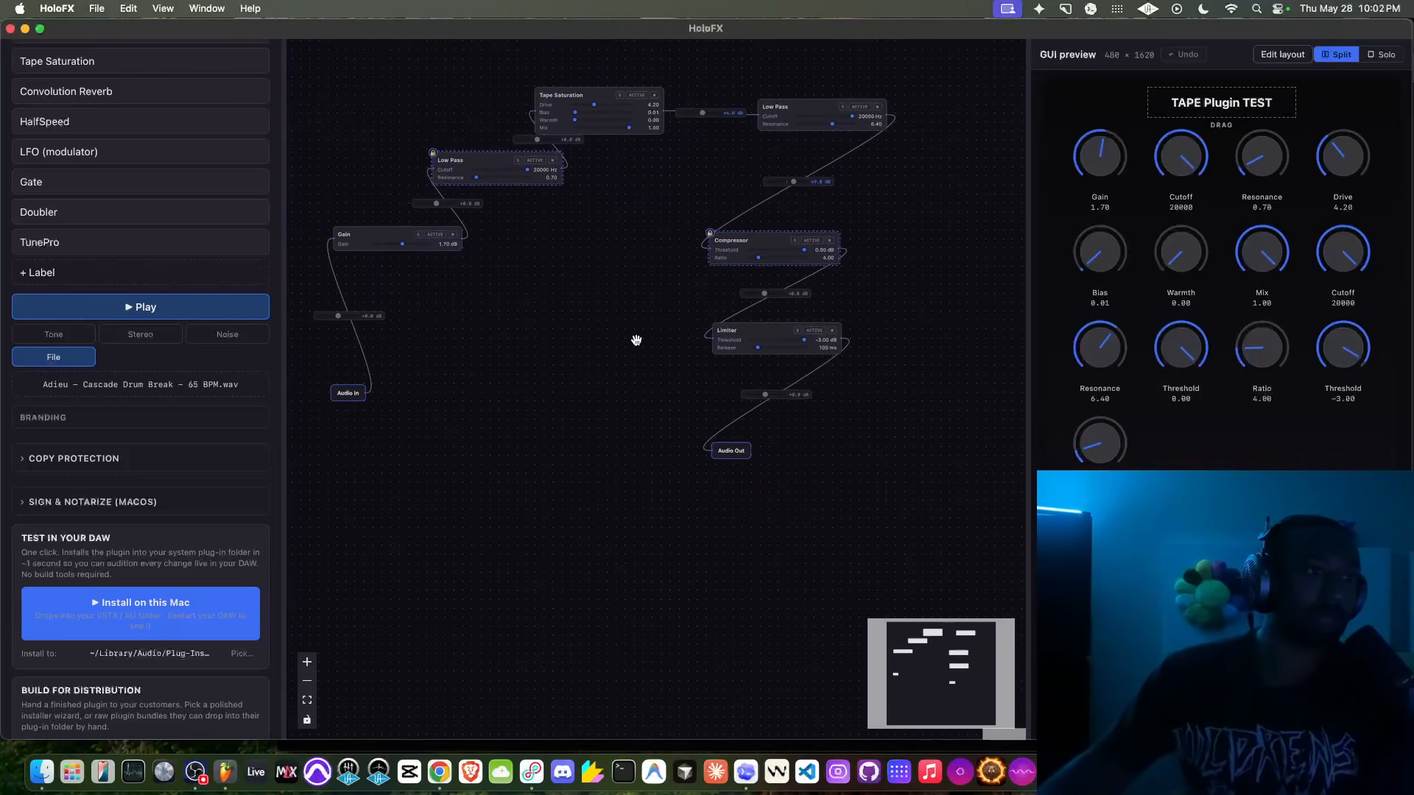
pyautogui.moveTo(553, 307); pyautogui.dragTo(572, 363)
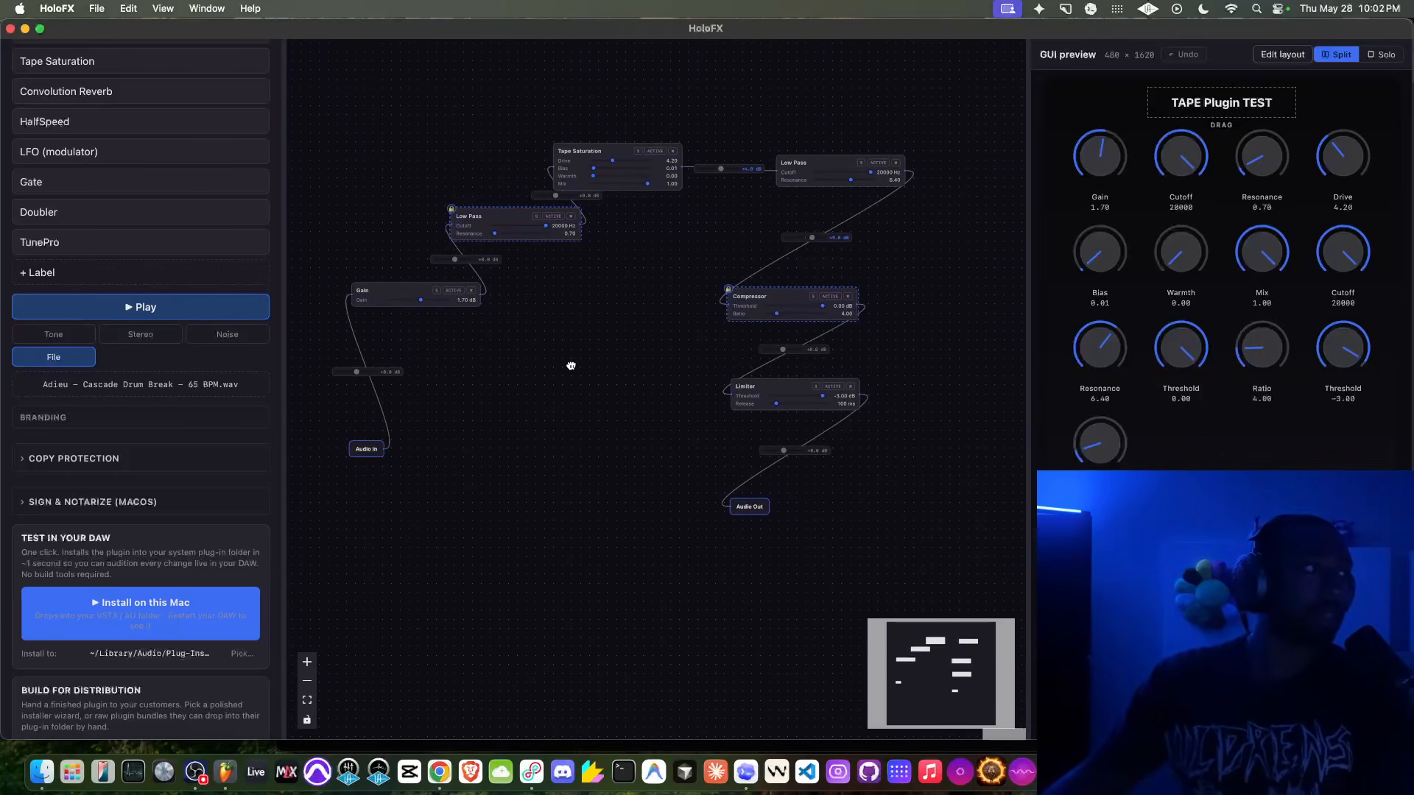
pyautogui.scroll(6, 98, 231)
pyautogui.scroll(6, 98, 232)
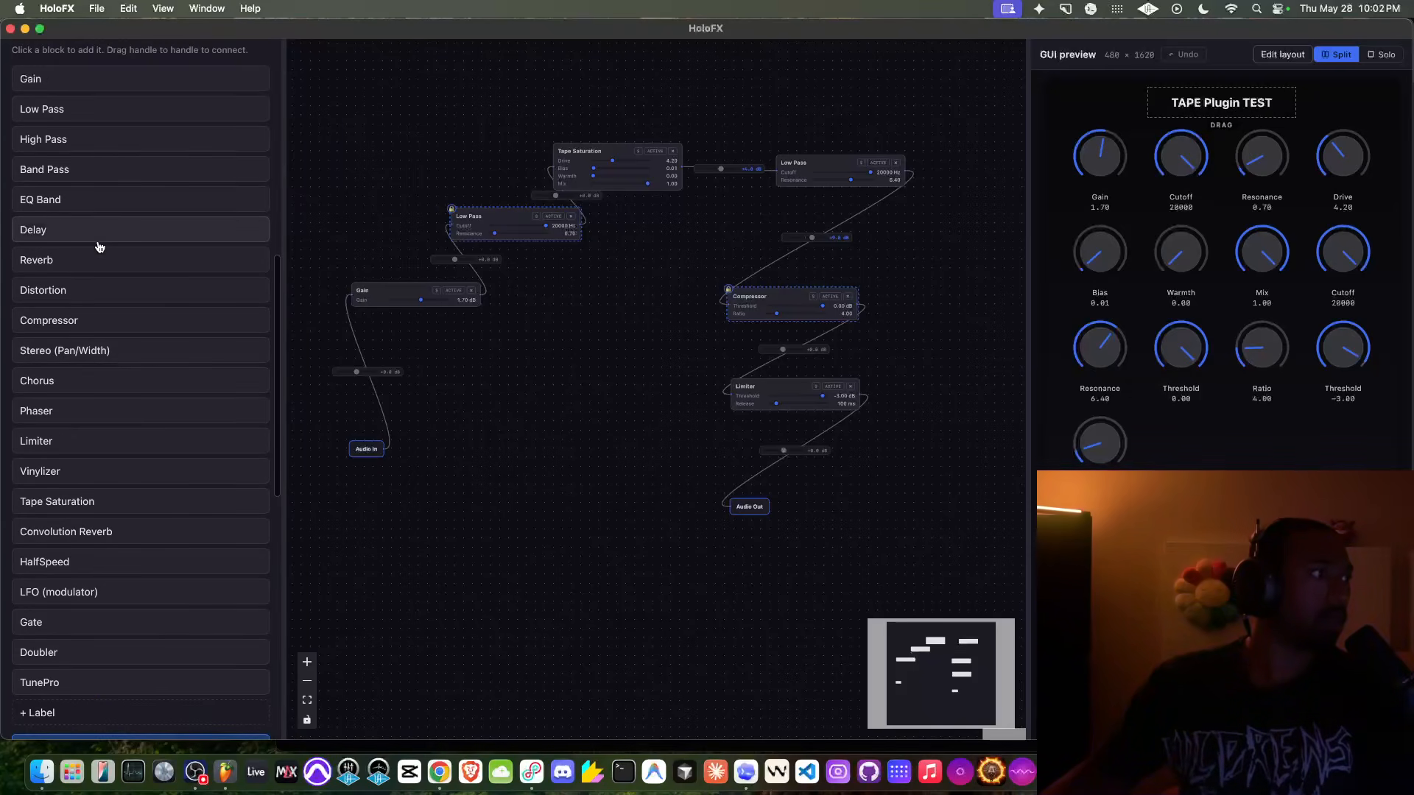
pyautogui.click(80, 210)
pyautogui.moveTo(593, 563); pyautogui.dragTo(597, 492)
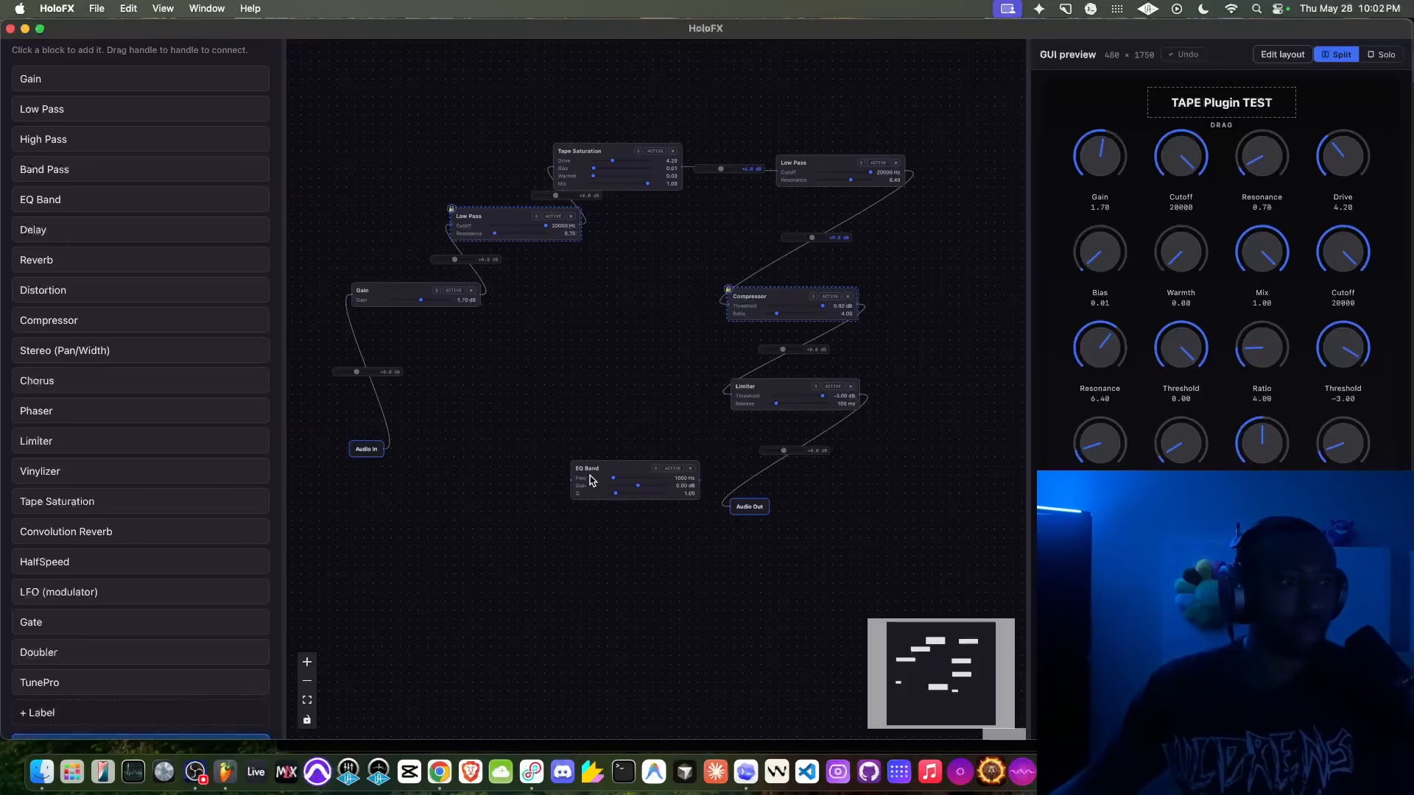
pyautogui.click(689, 478)
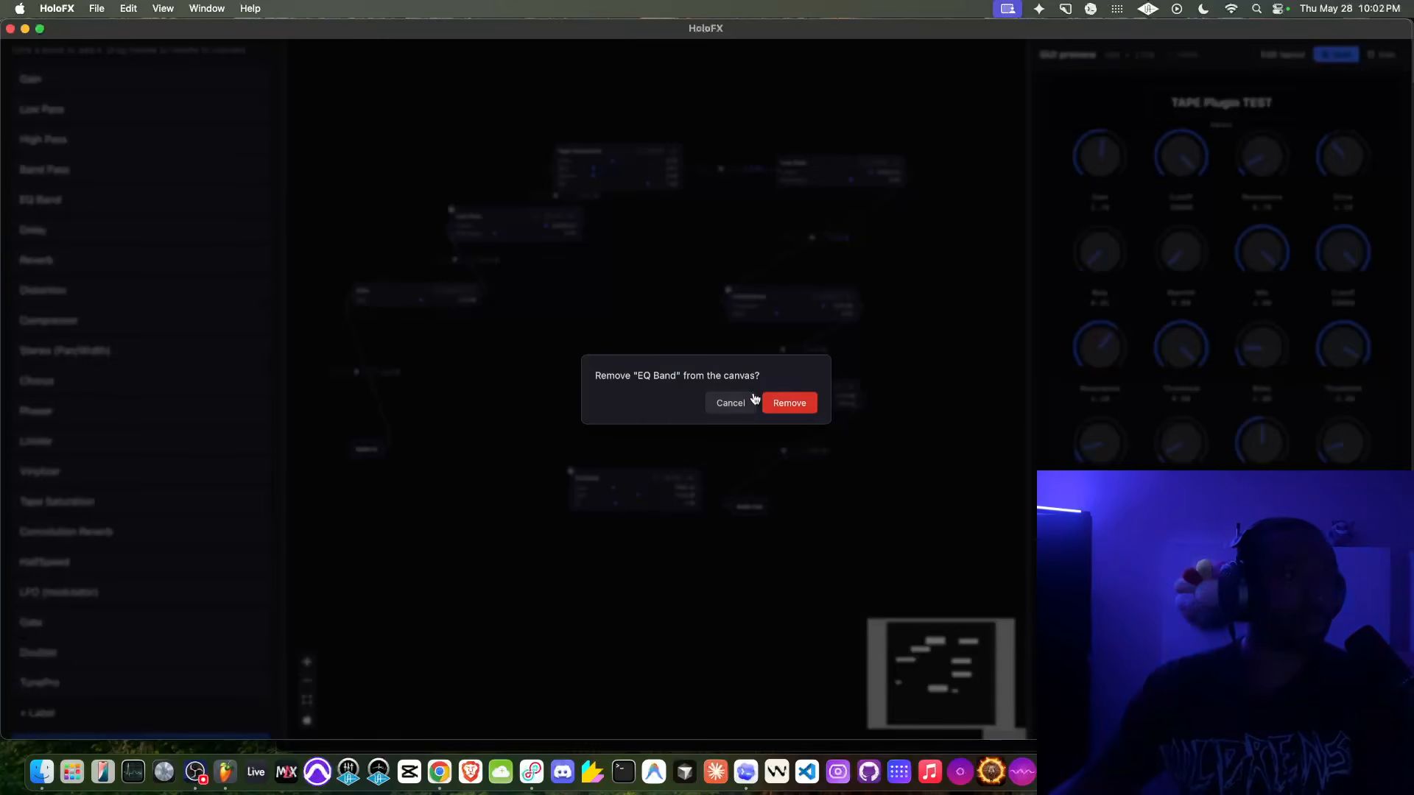
pyautogui.click(801, 400)
# Look over the project settings and effect blocks, then expand and collapse the macOS signing and notarization section to examine its credential fields.
pyautogui.scroll(-3, 85, 339)
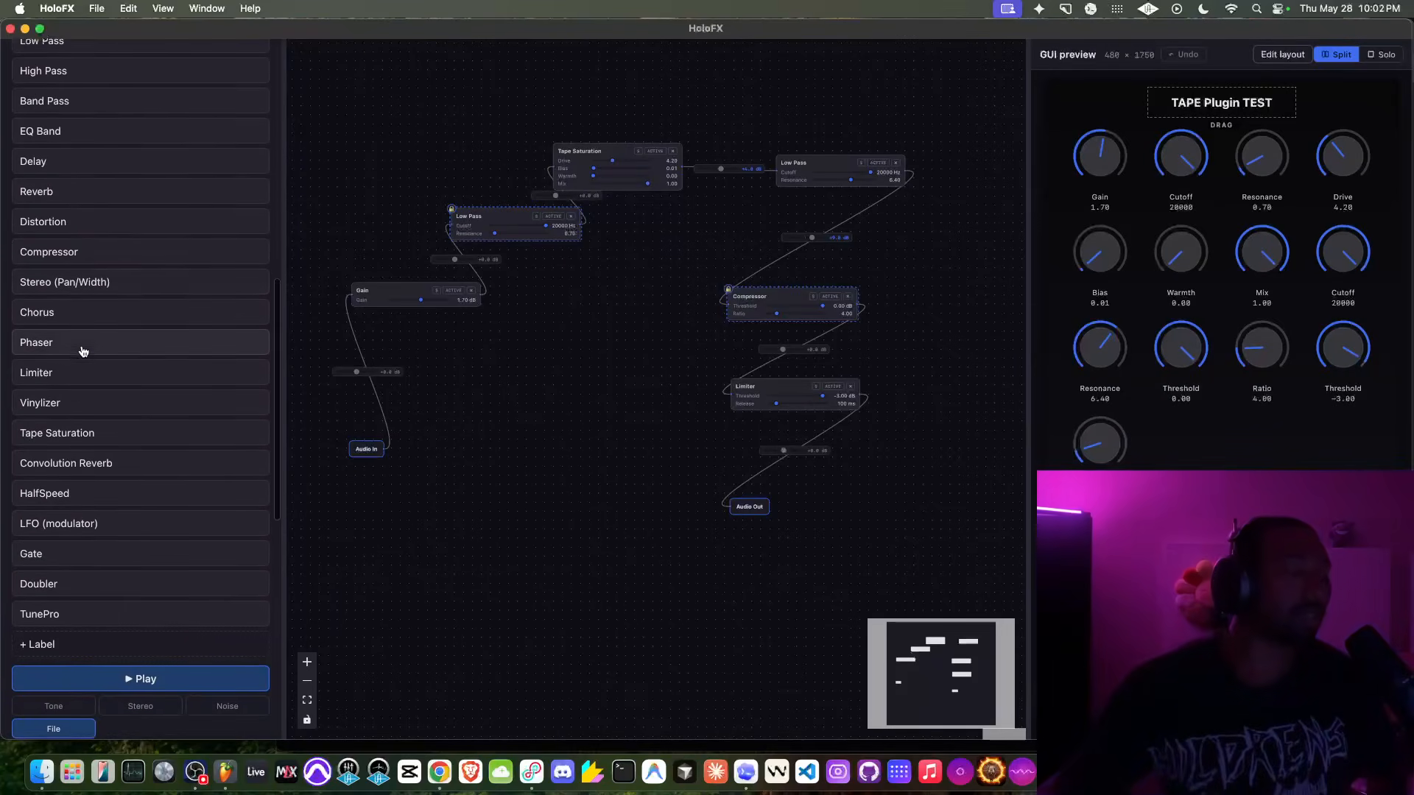
pyautogui.scroll(6, 83, 352)
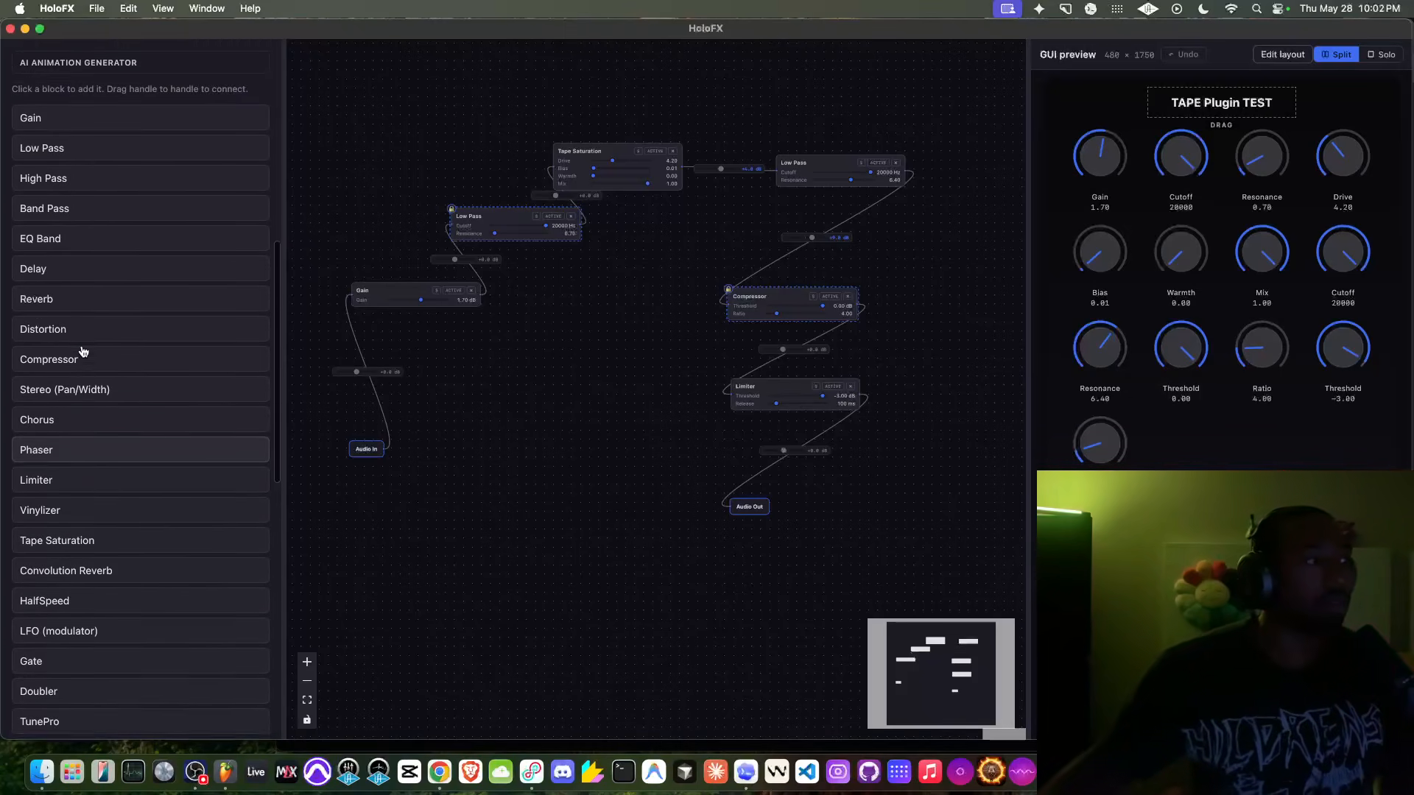
pyautogui.scroll(7, 84, 351)
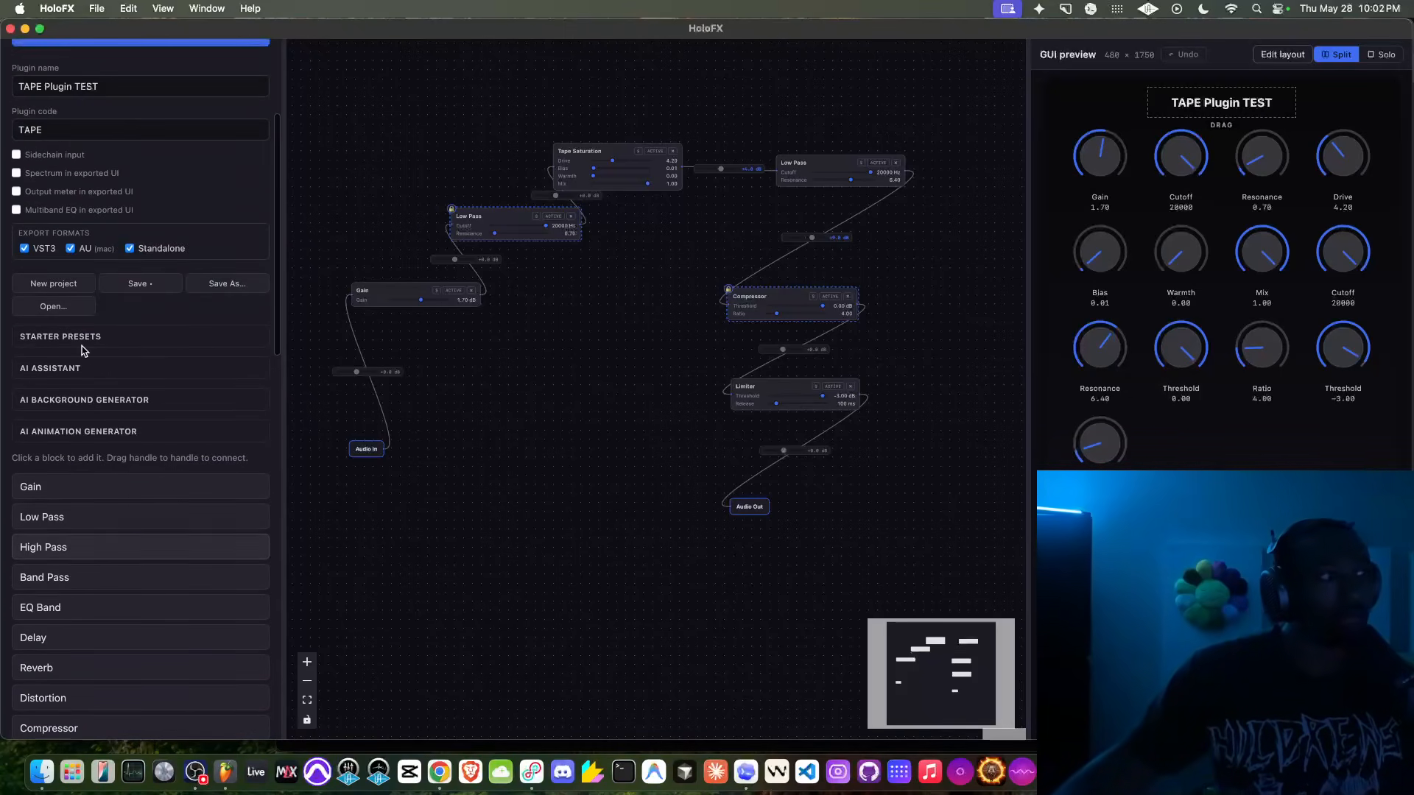
pyautogui.scroll(6, 183, 277)
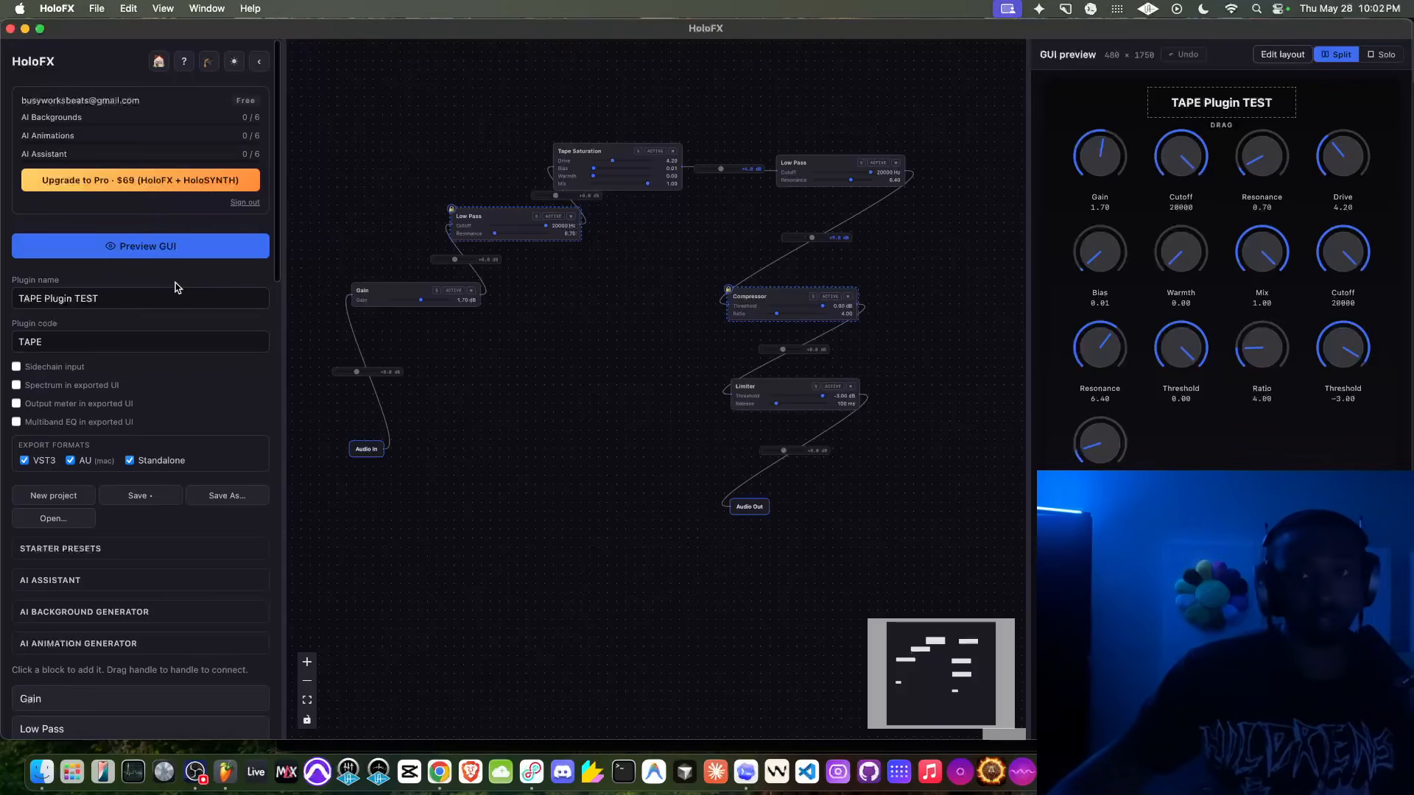
pyautogui.scroll(-5, 221, 367)
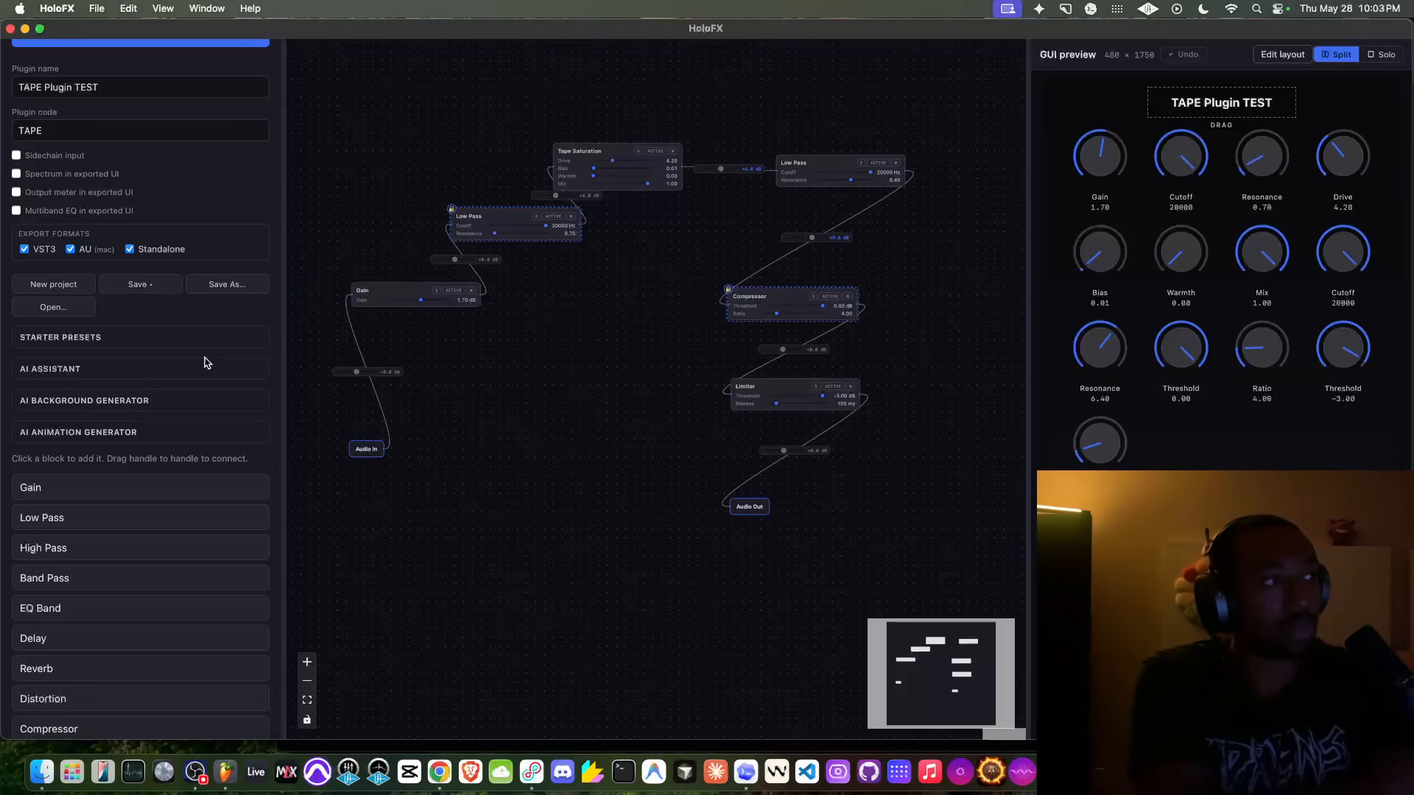
pyautogui.scroll(-15, 206, 363)
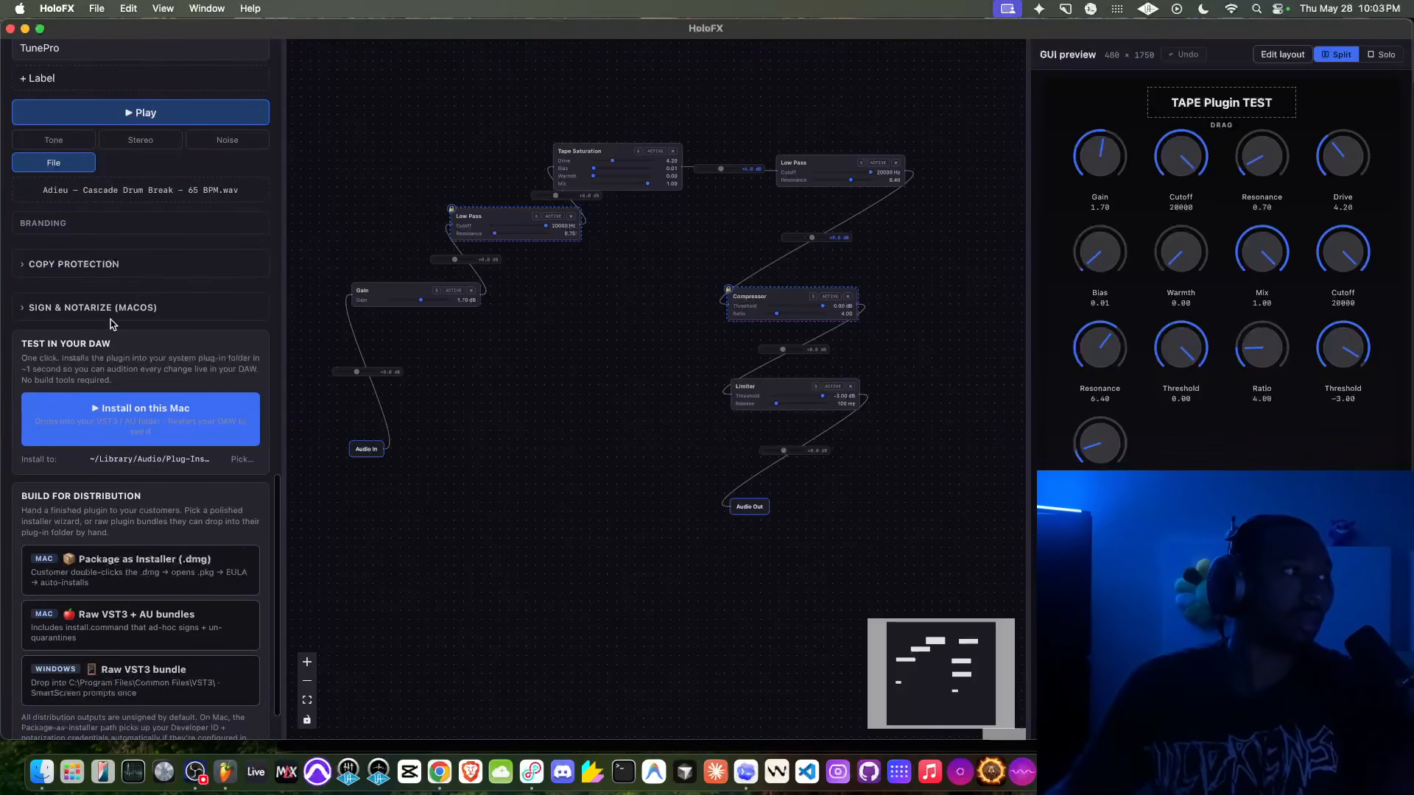
pyautogui.click(111, 307)
pyautogui.click(122, 308)
pyautogui.click(123, 309)
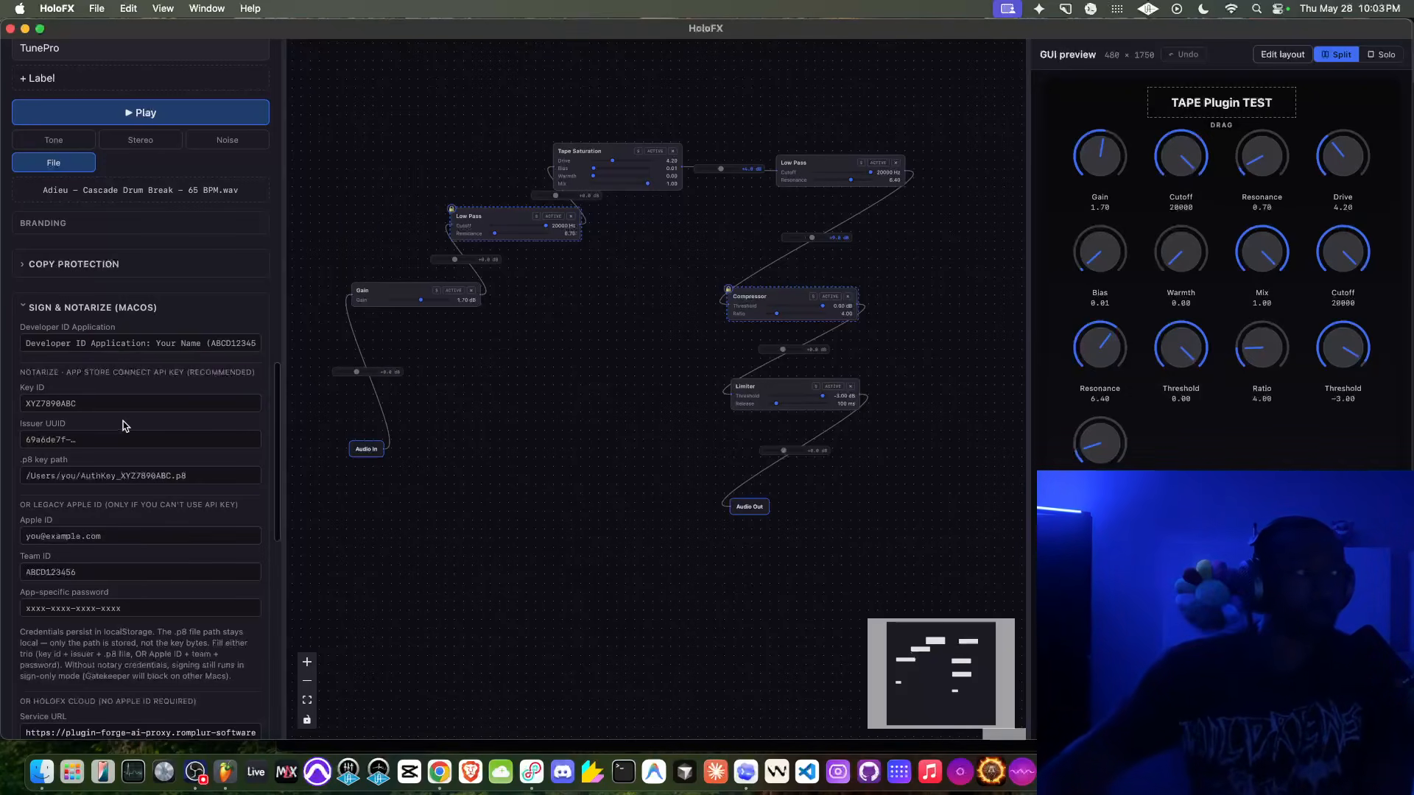
pyautogui.click(103, 307)
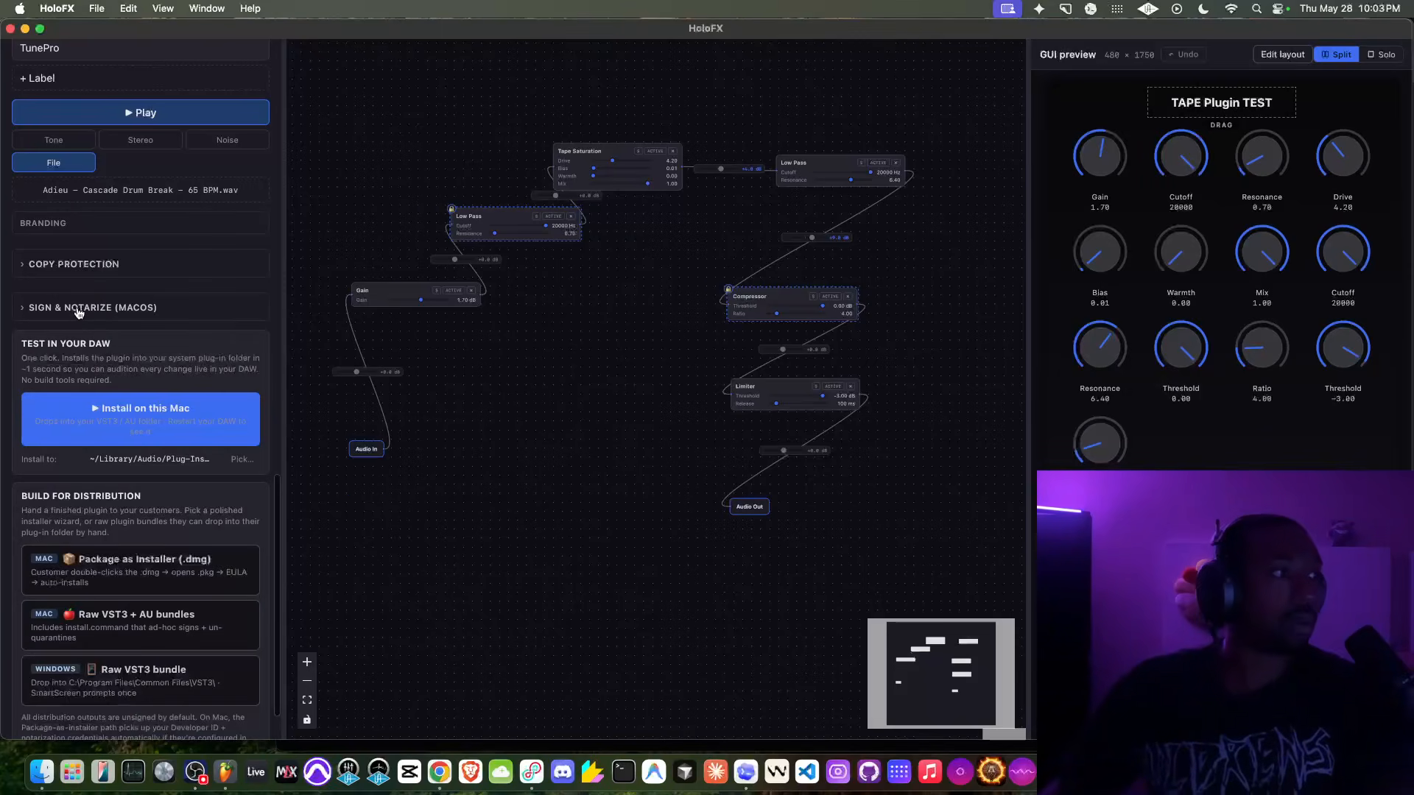
pyautogui.click(84, 312)
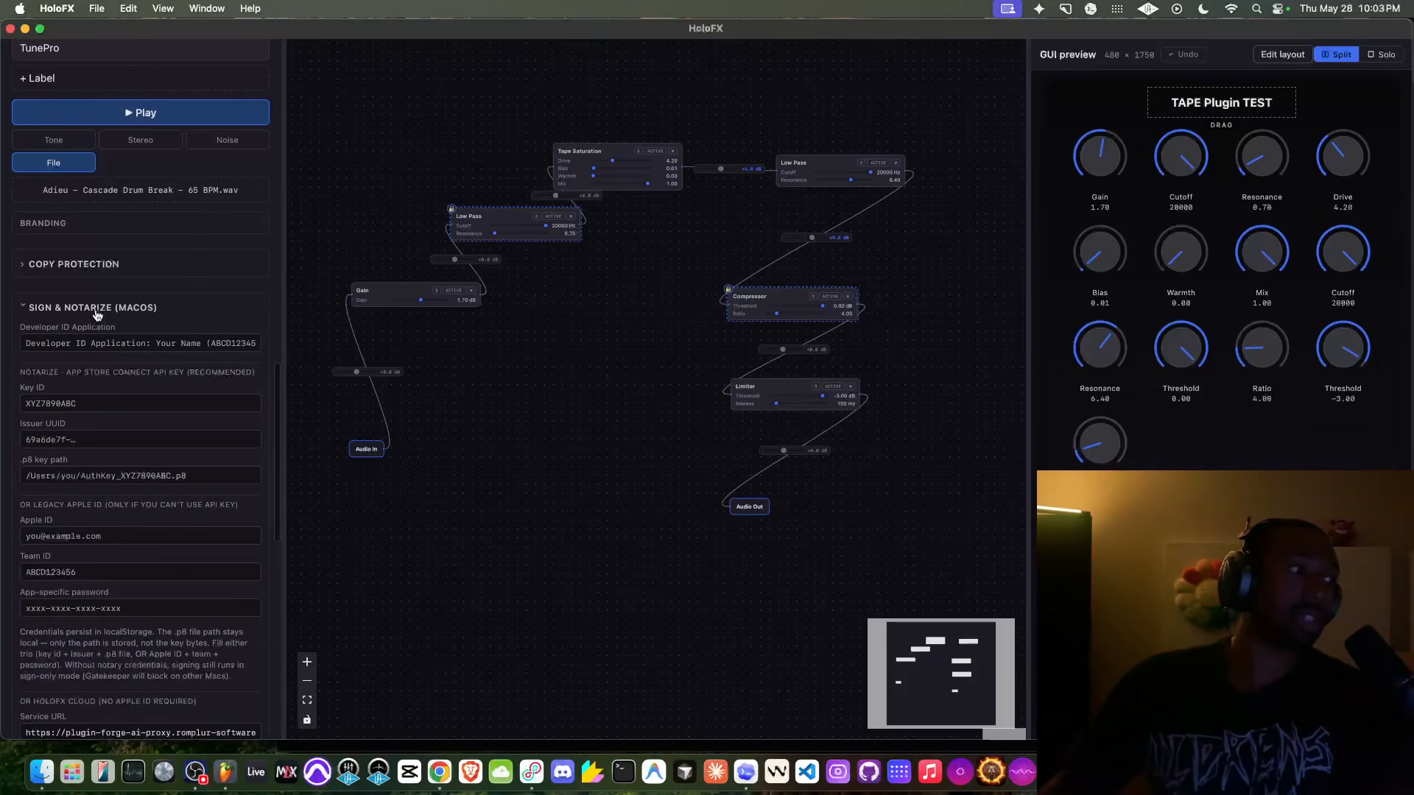
pyautogui.click(95, 310)
pyautogui.click(96, 312)
pyautogui.click(96, 313)
# Expand the copy protection section to examine the serial-key gate option, leaving it disabled, and collapse the section.
pyautogui.click(91, 266)
pyautogui.click(89, 267)
pyautogui.click(73, 269)
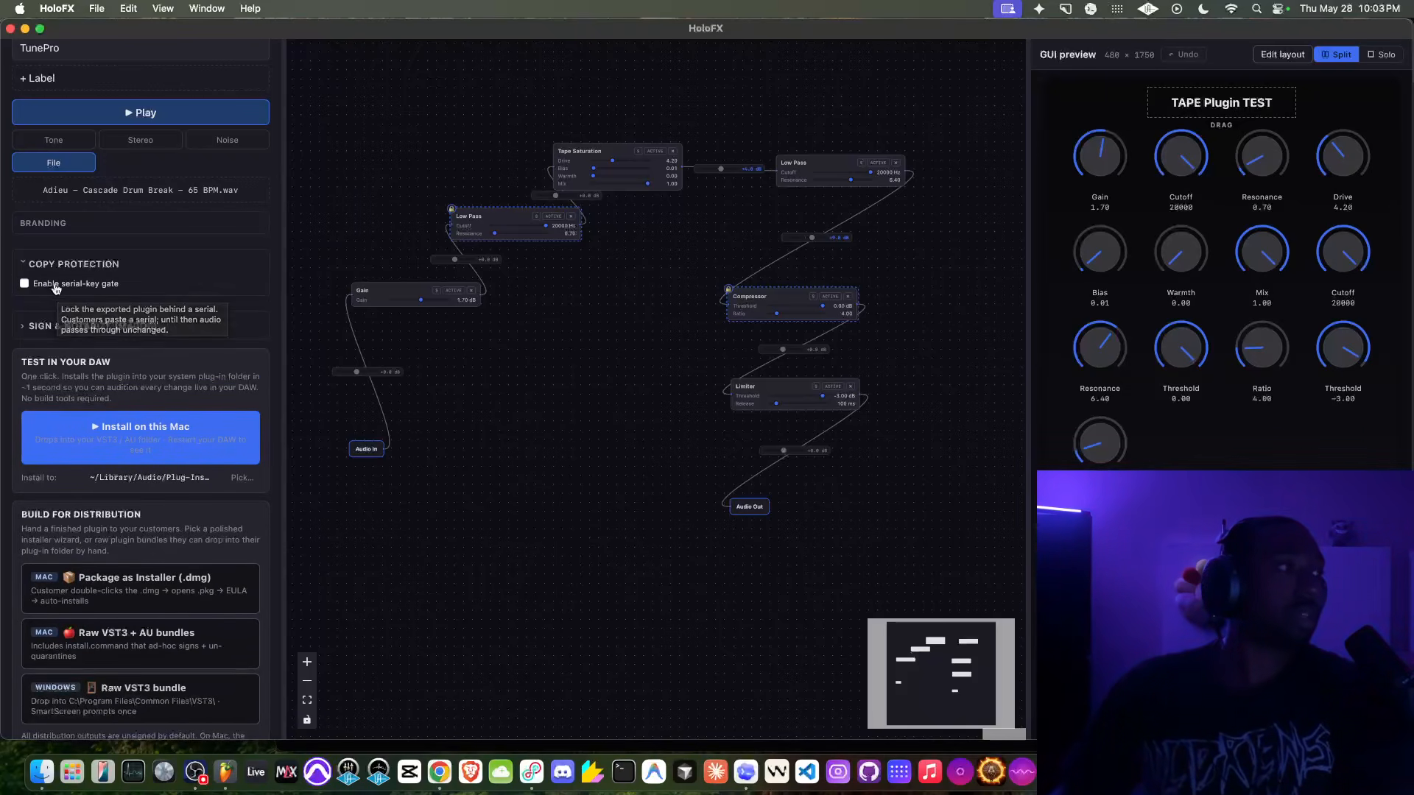
pyautogui.click(71, 269)
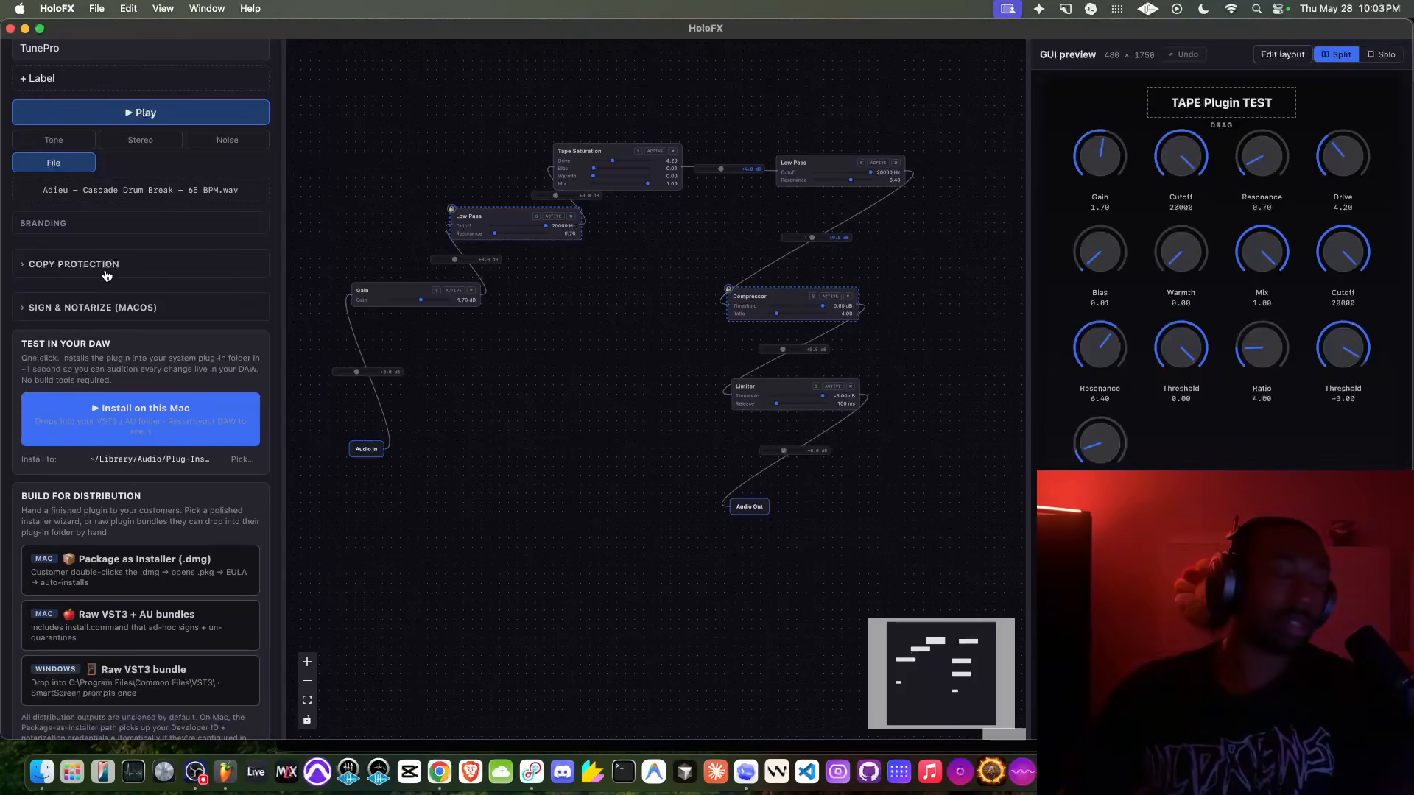
# Examine the Mac and Windows distribution build options and the list of available effect blocks.
pyautogui.scroll(-3, 96, 309)
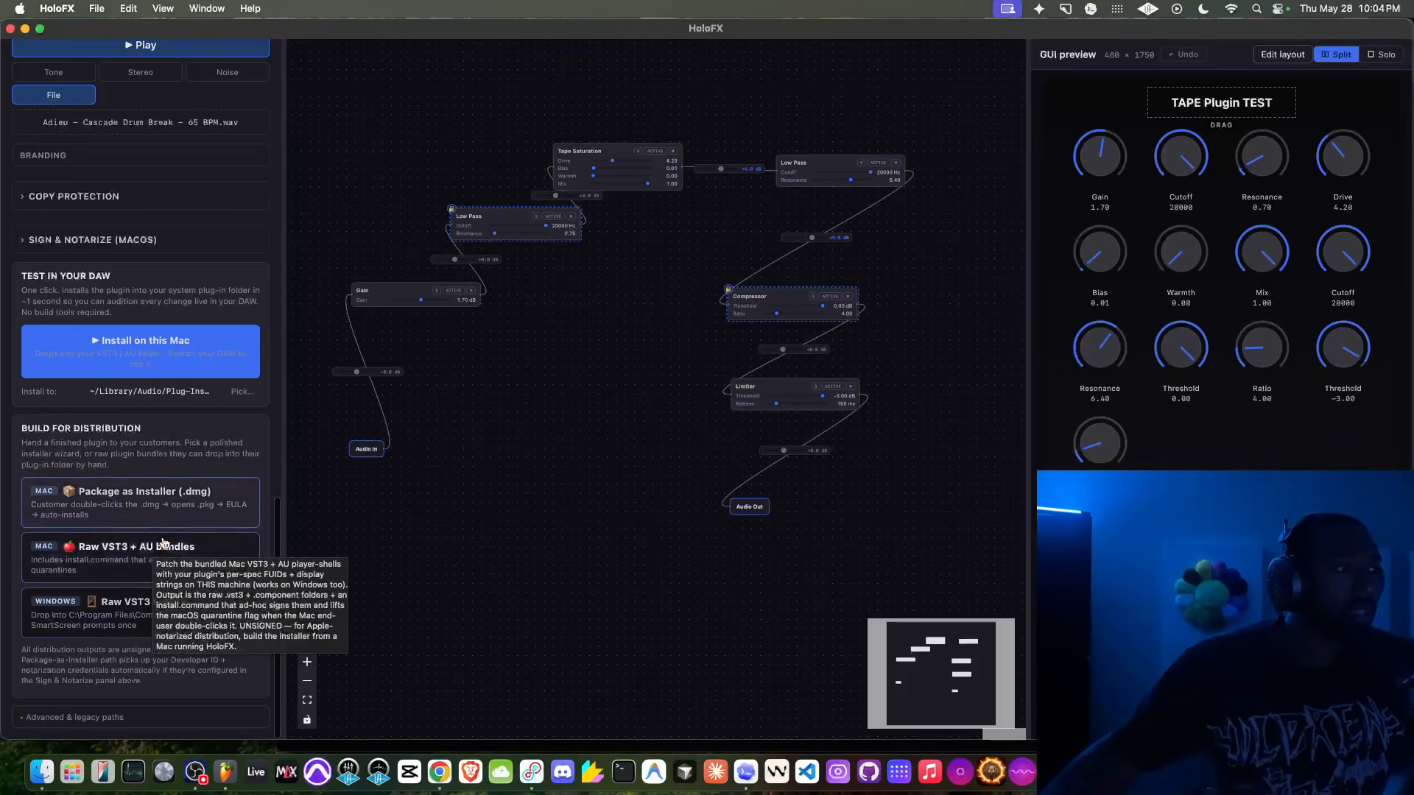
pyautogui.scroll(1, 177, 512)
pyautogui.scroll(-1, 185, 492)
pyautogui.scroll(1, 185, 492)
pyautogui.scroll(10, 198, 480)
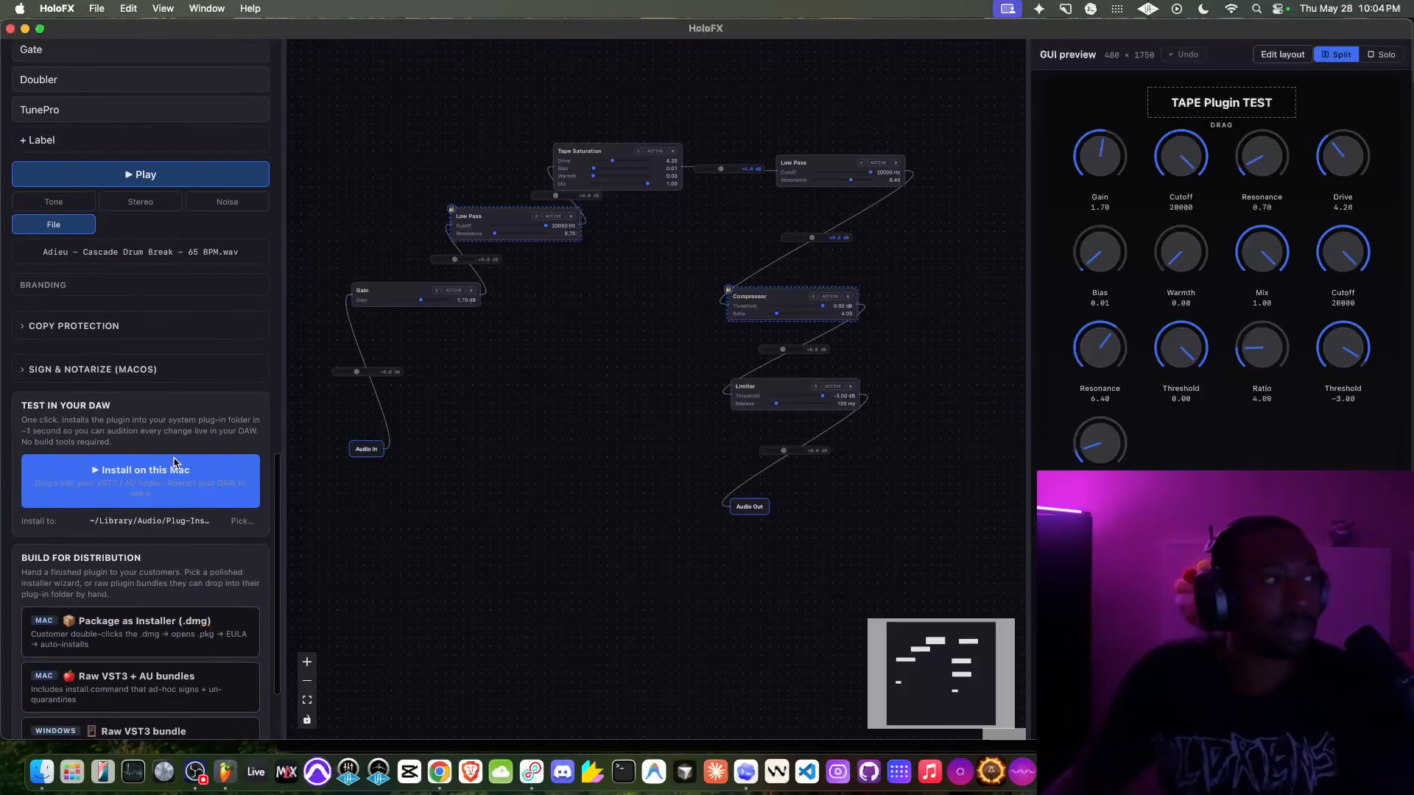
pyautogui.scroll(1, 175, 461)
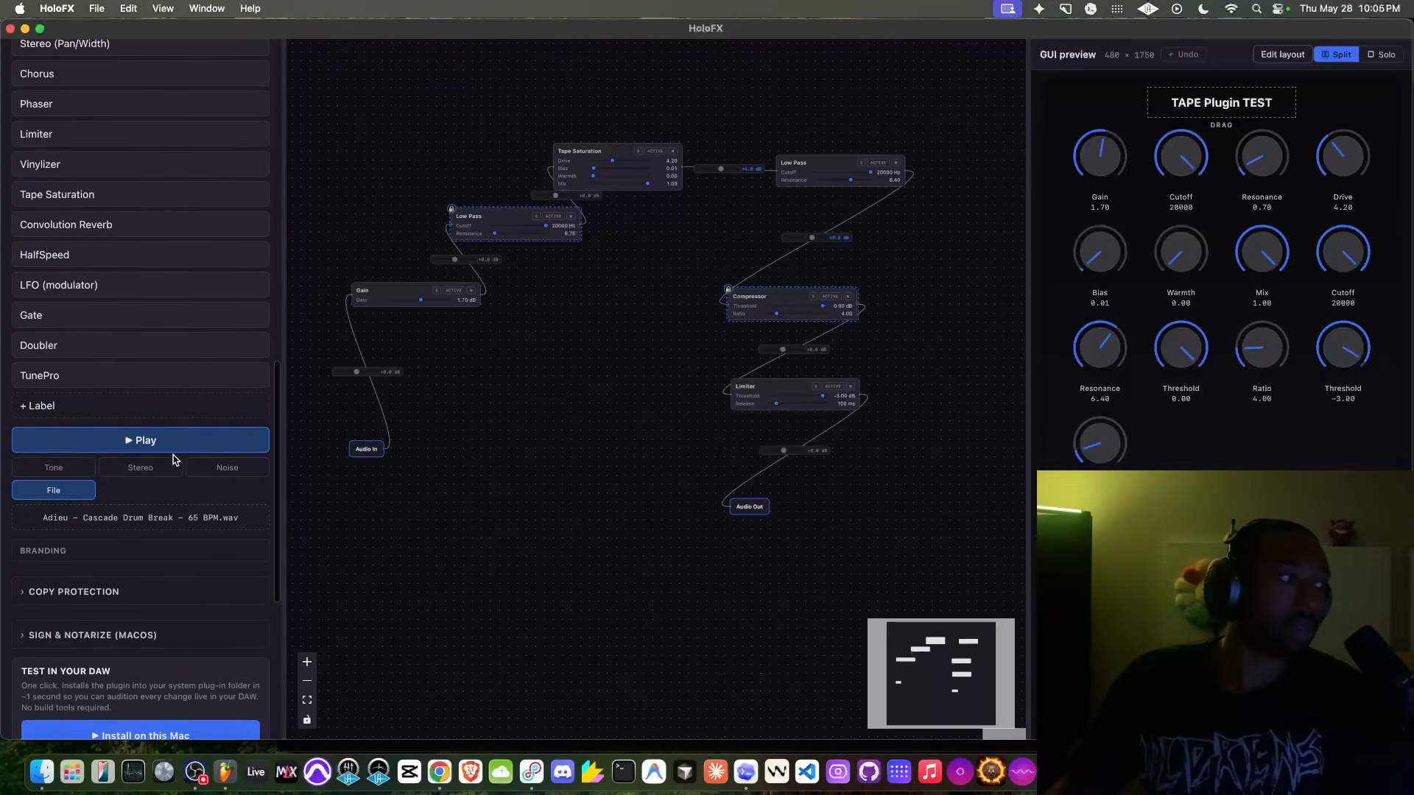
pyautogui.scroll(1, 184, 431)
pyautogui.scroll(-8, 183, 430)
pyautogui.scroll(8, 183, 426)
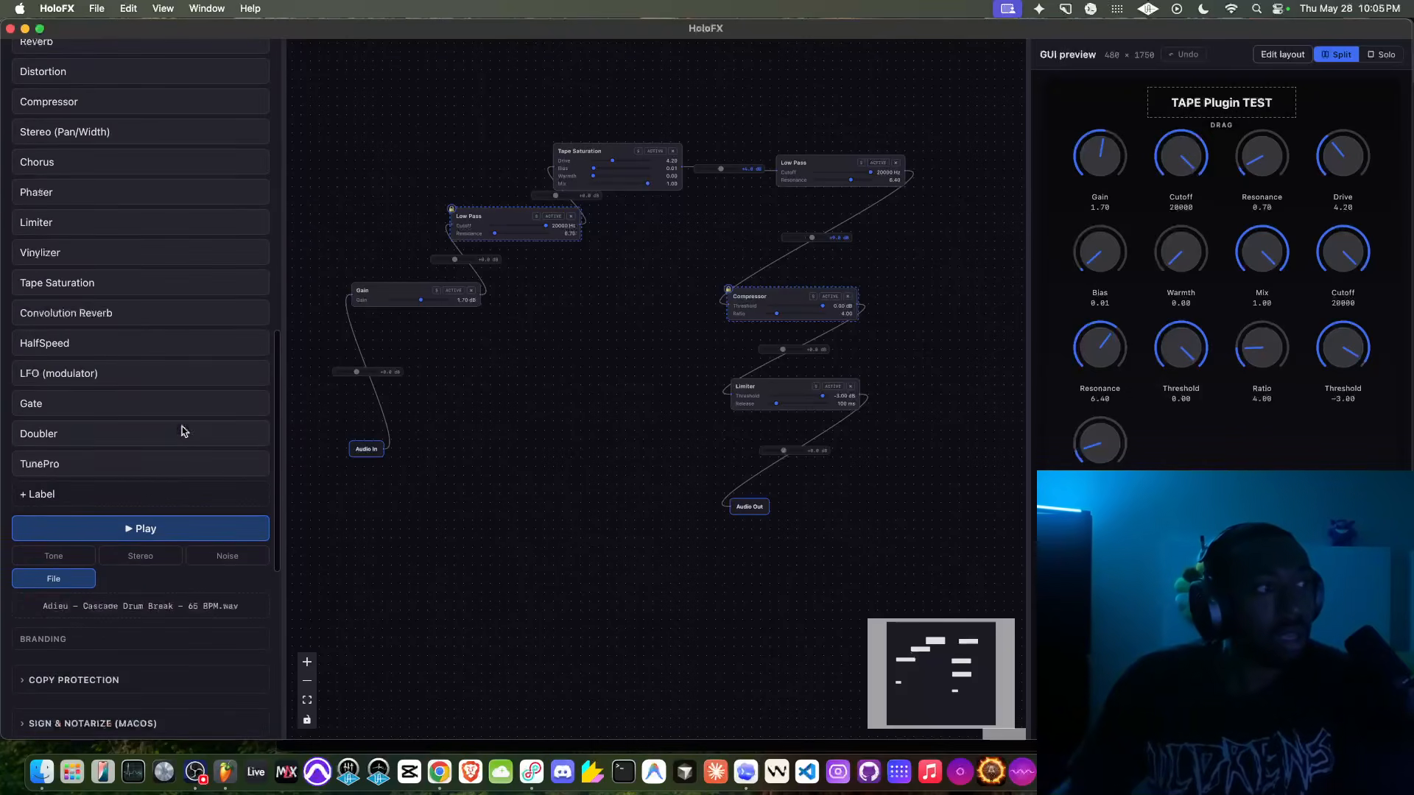
# Briefly audition the Adieu - Cascade Drum Break - 65 BPM.wav test file through the chain and stop it.
pyautogui.scroll(-2, 183, 429)
pyautogui.scroll(-4, 183, 431)
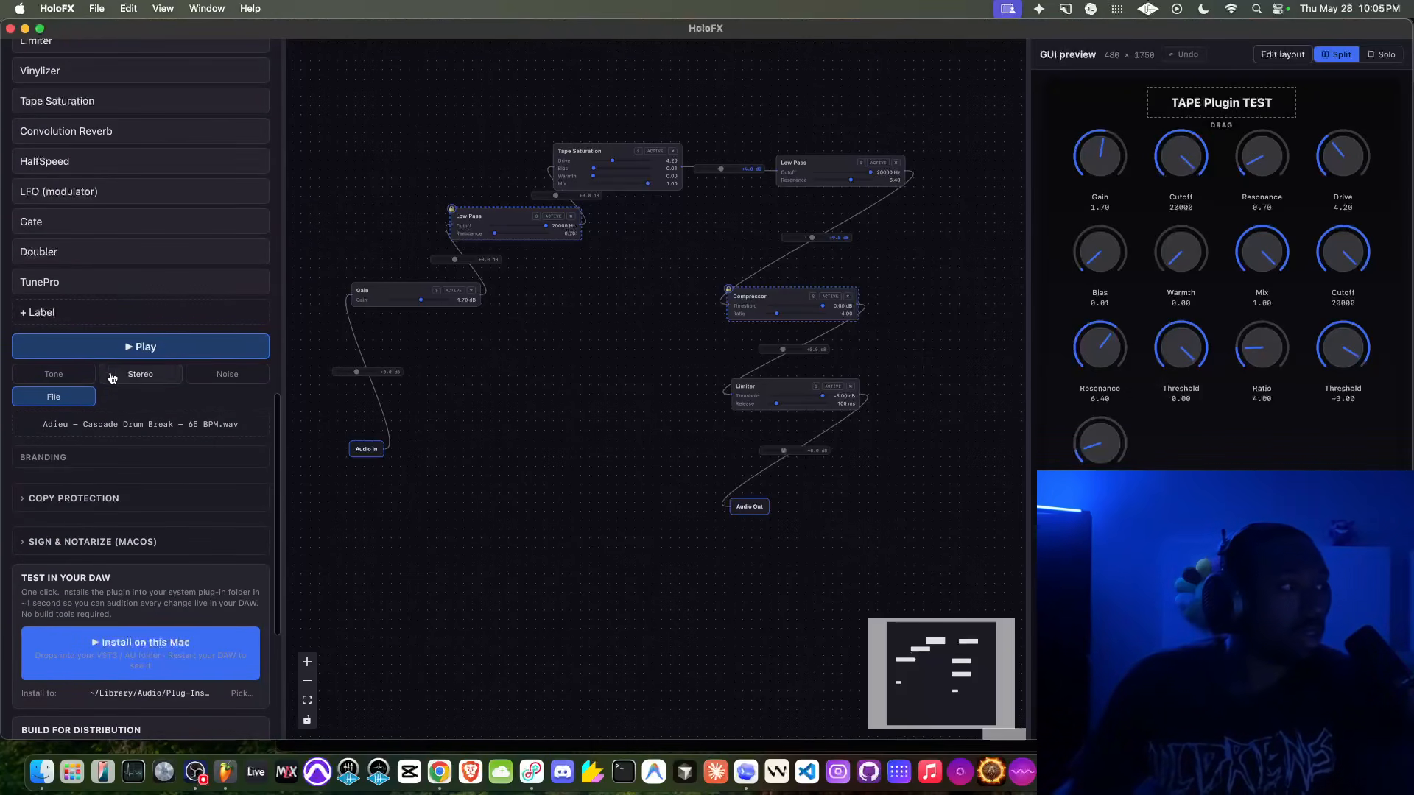
pyautogui.click(146, 353)
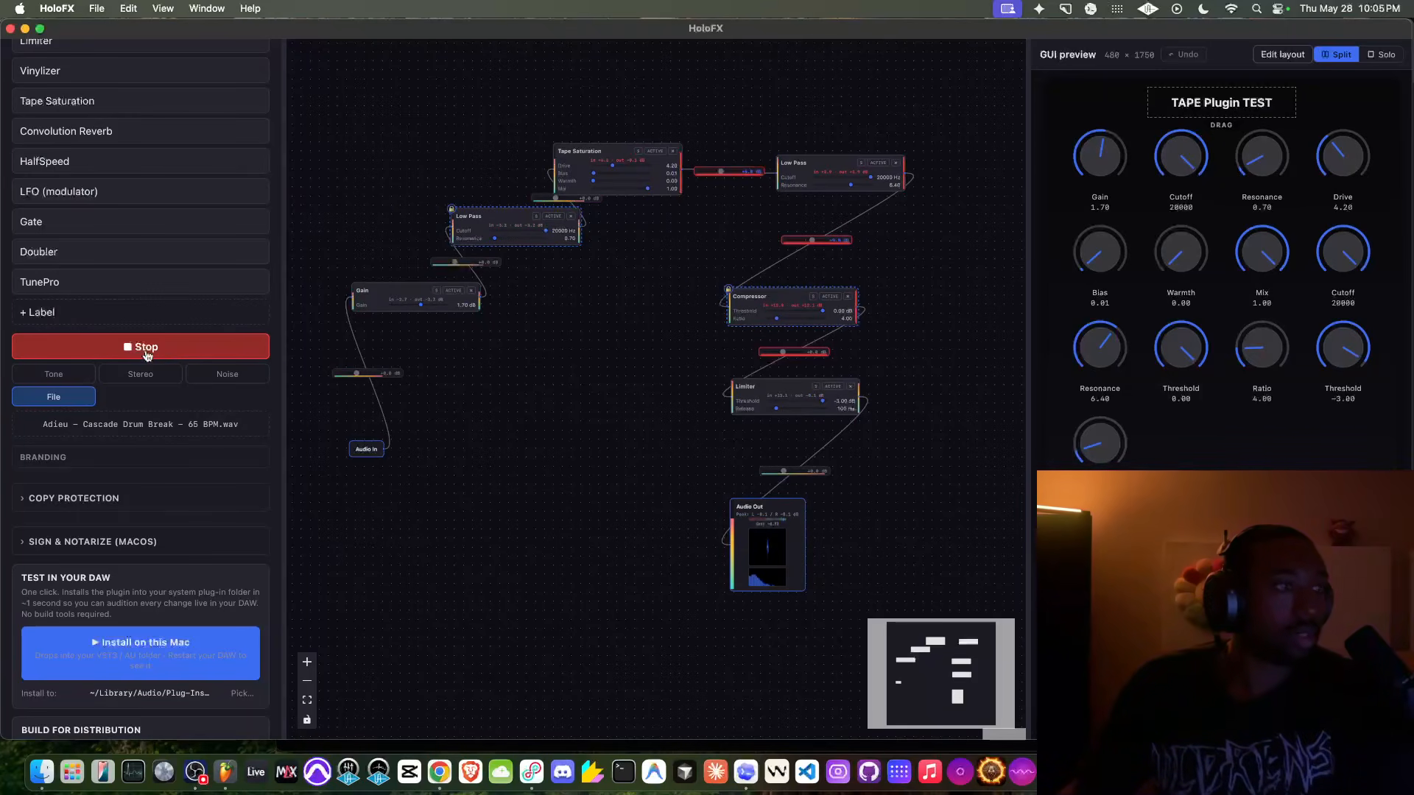
pyautogui.click(145, 354)
# Review the plugin's name, export formats and exported UI options, along with its install and distribution choices.
pyautogui.scroll(20, 144, 351)
pyautogui.scroll(20, 142, 348)
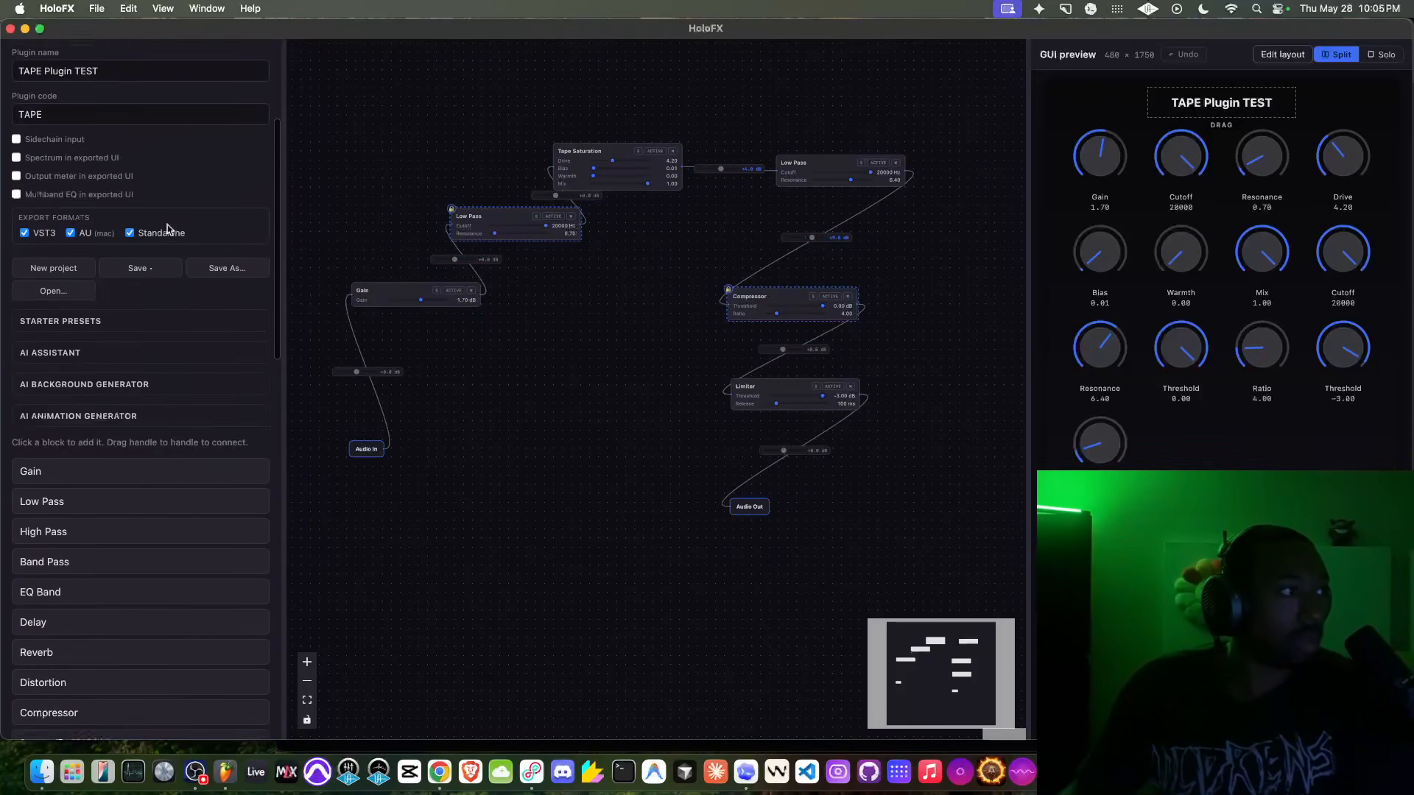
pyautogui.scroll(3, 120, 278)
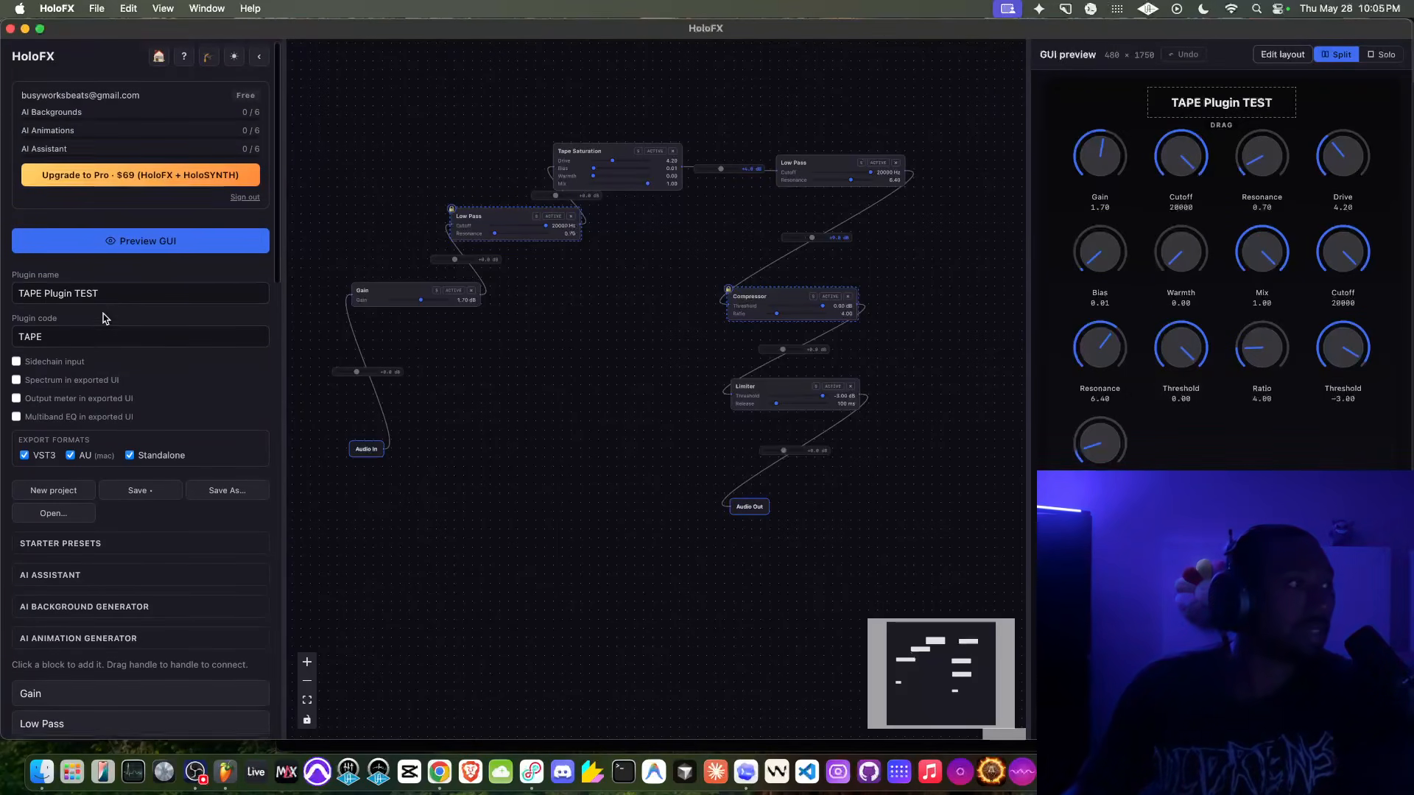
pyautogui.scroll(-10, 104, 316)
pyautogui.scroll(8, 104, 324)
pyautogui.scroll(3, 85, 440)
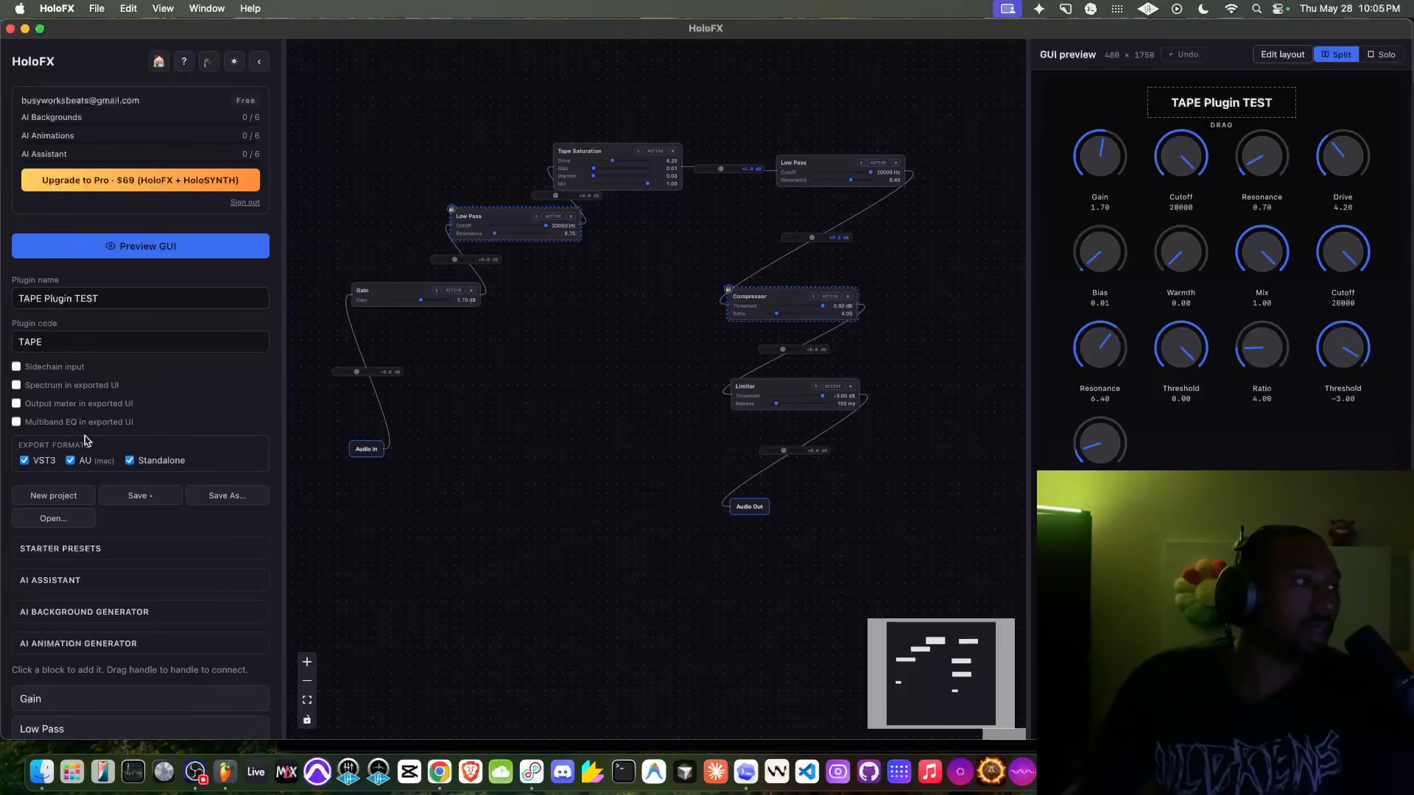
pyautogui.scroll(-12, 85, 440)
pyautogui.scroll(-15, 85, 440)
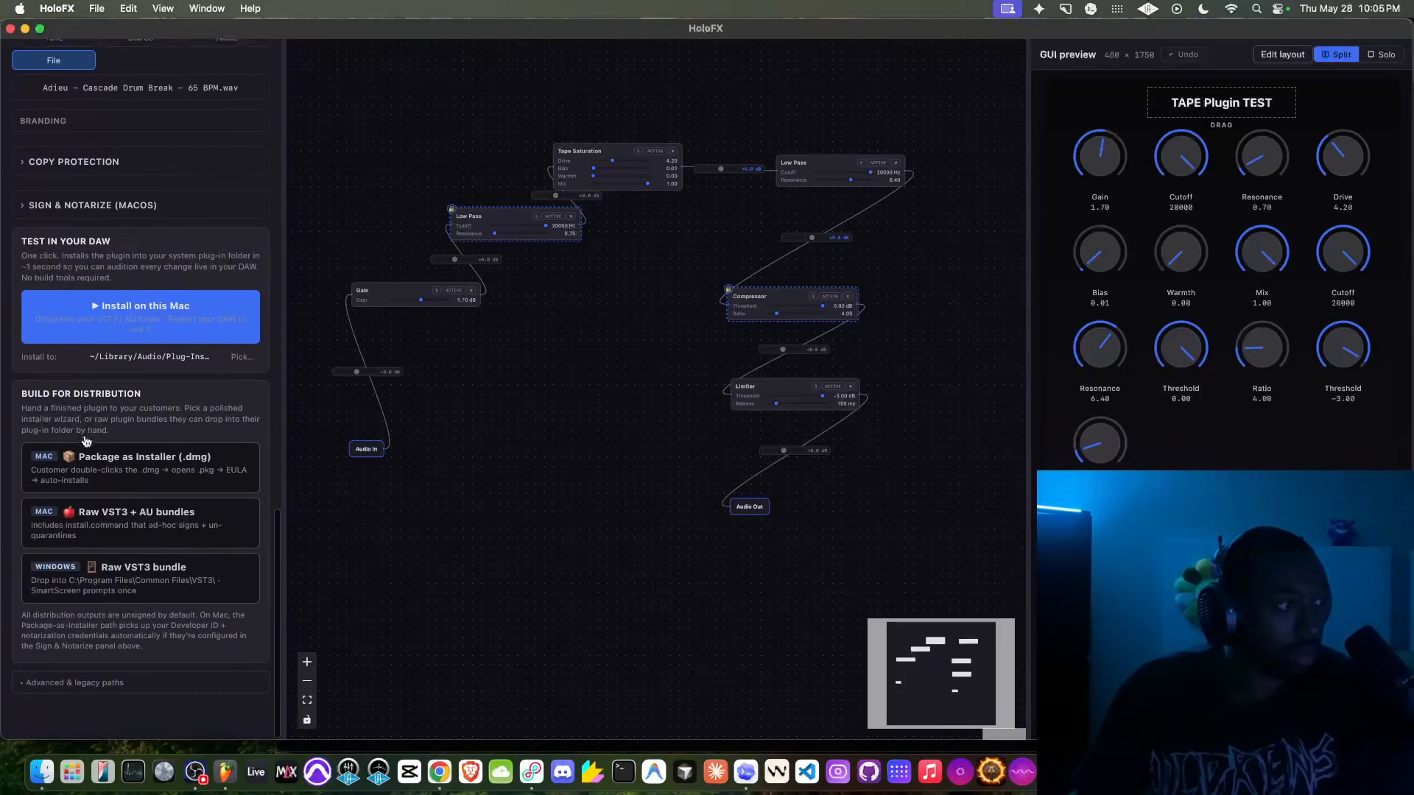
pyautogui.scroll(7, 85, 440)
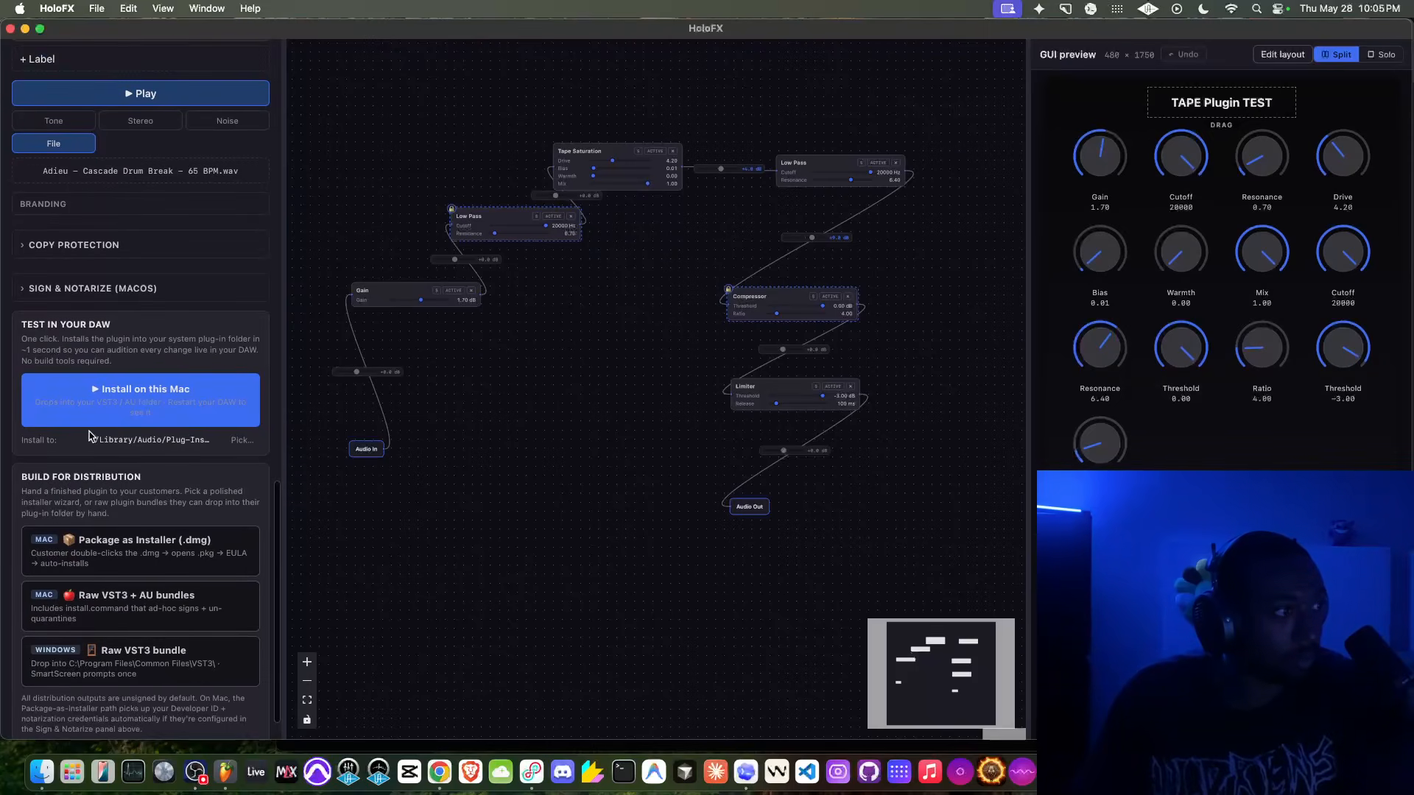
pyautogui.scroll(20, 128, 397)
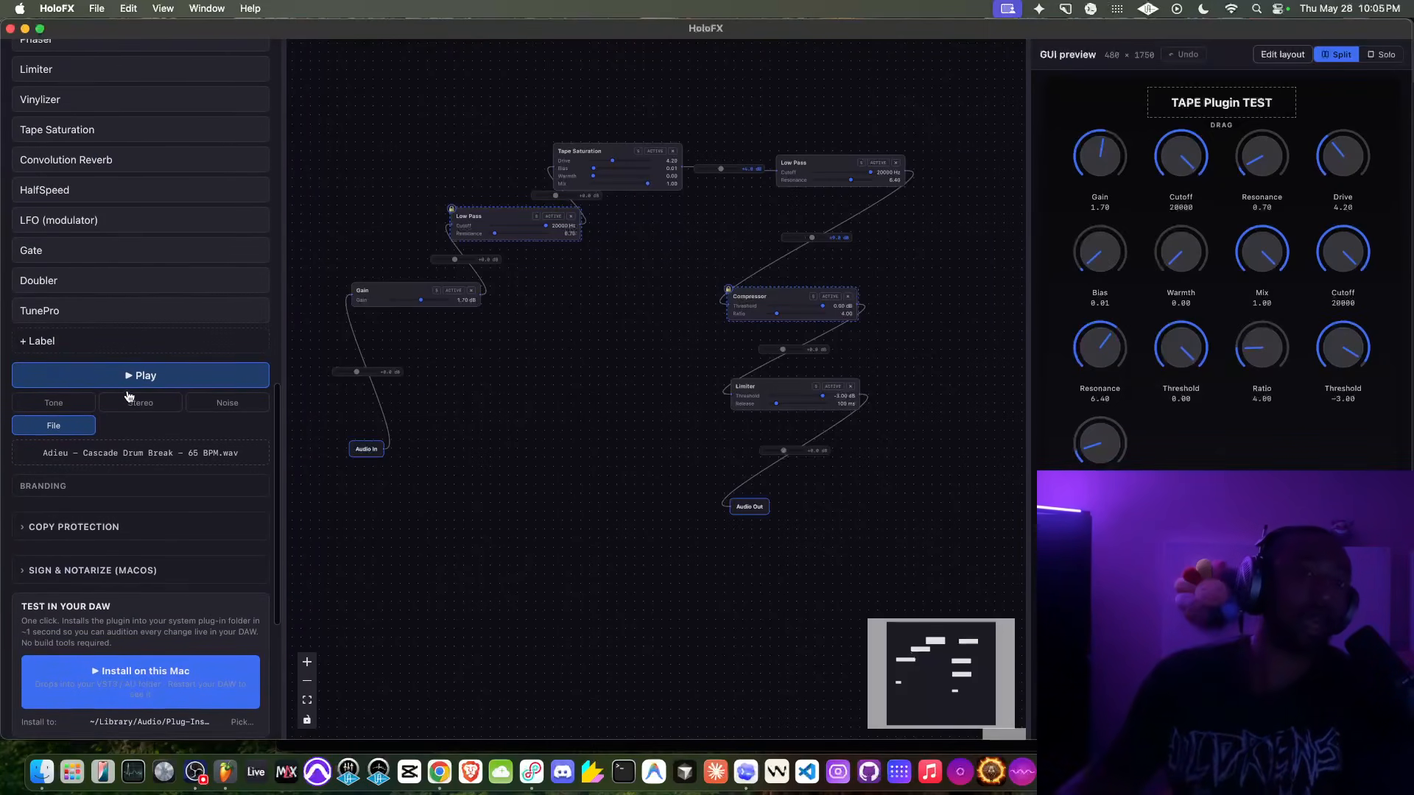
pyautogui.scroll(-20, 158, 288)
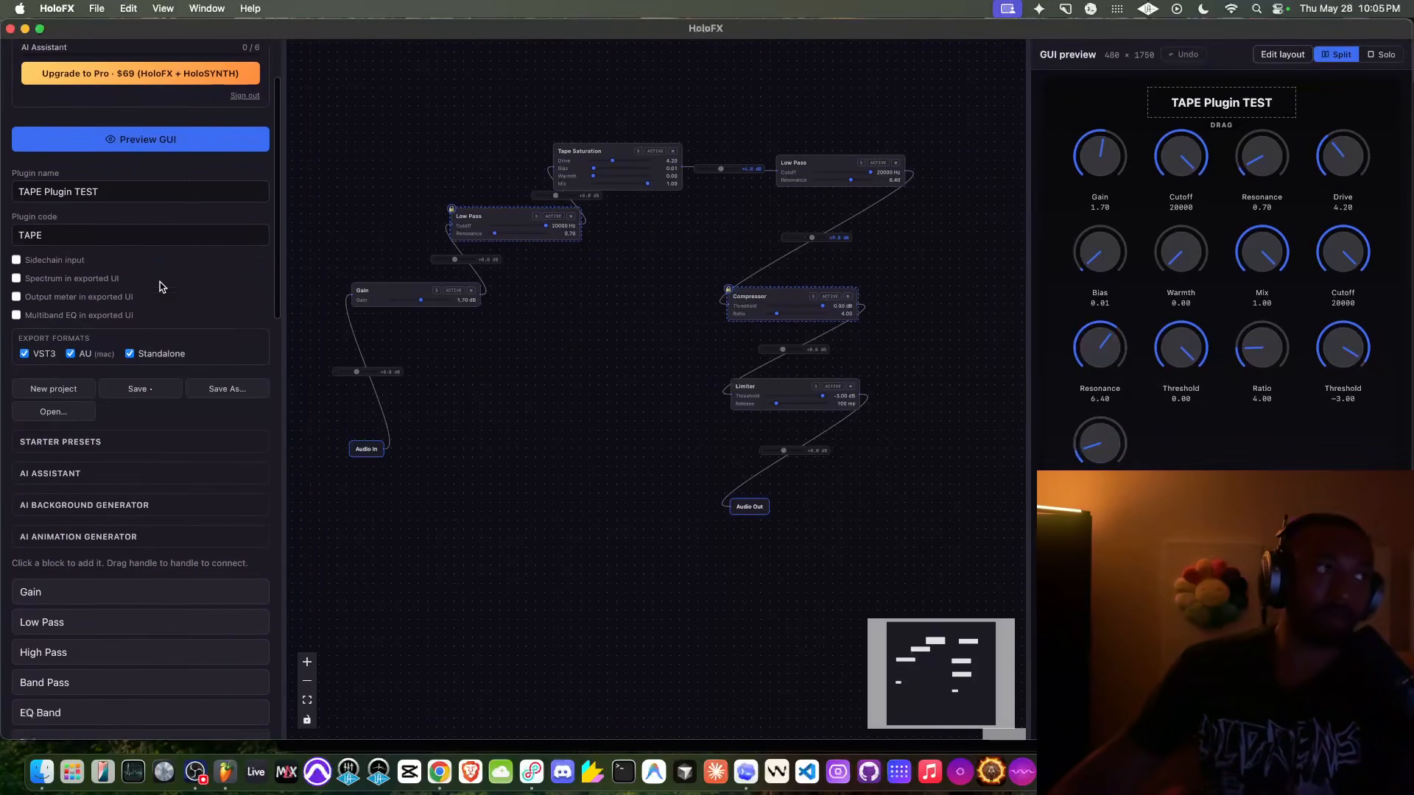
pyautogui.scroll(-8, 162, 286)
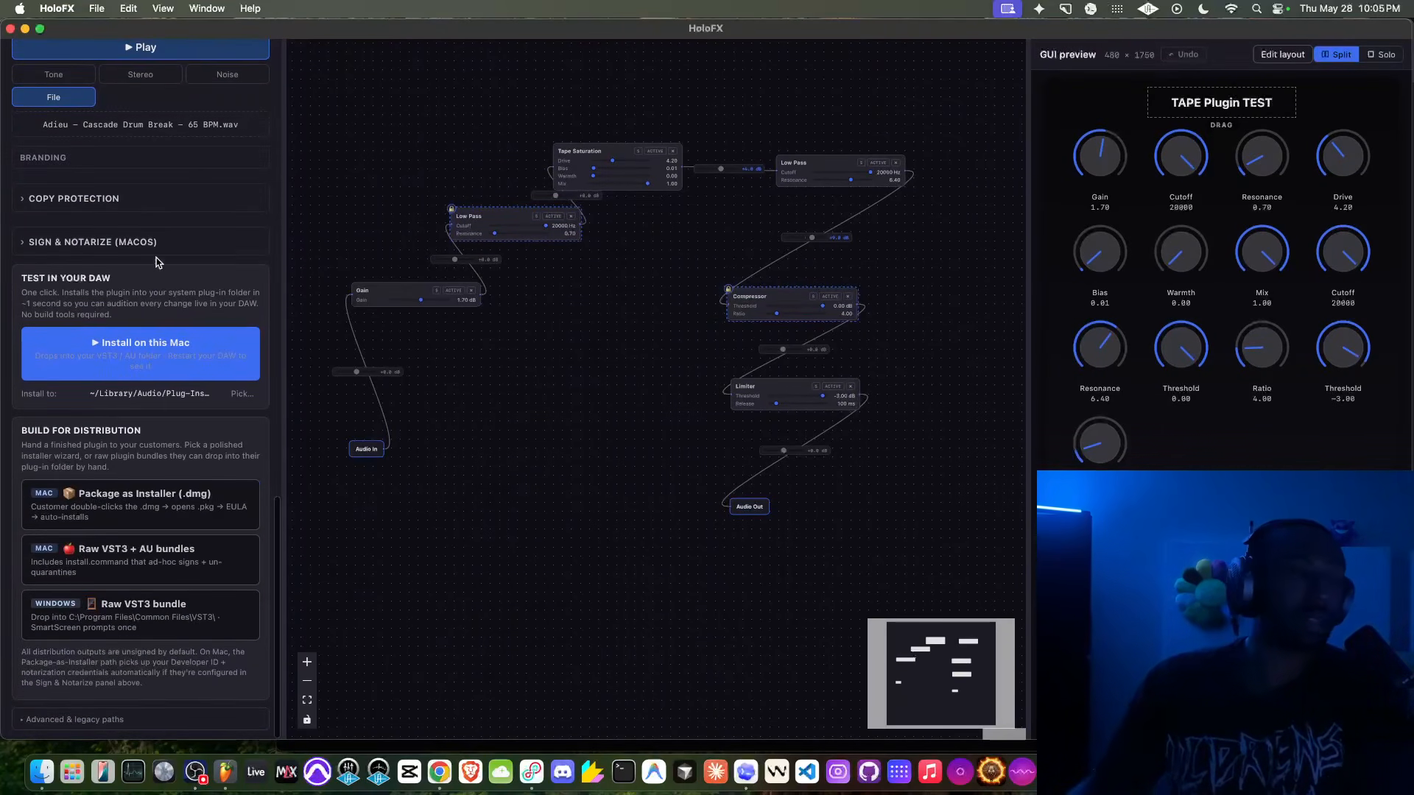
pyautogui.scroll(6, 117, 364)
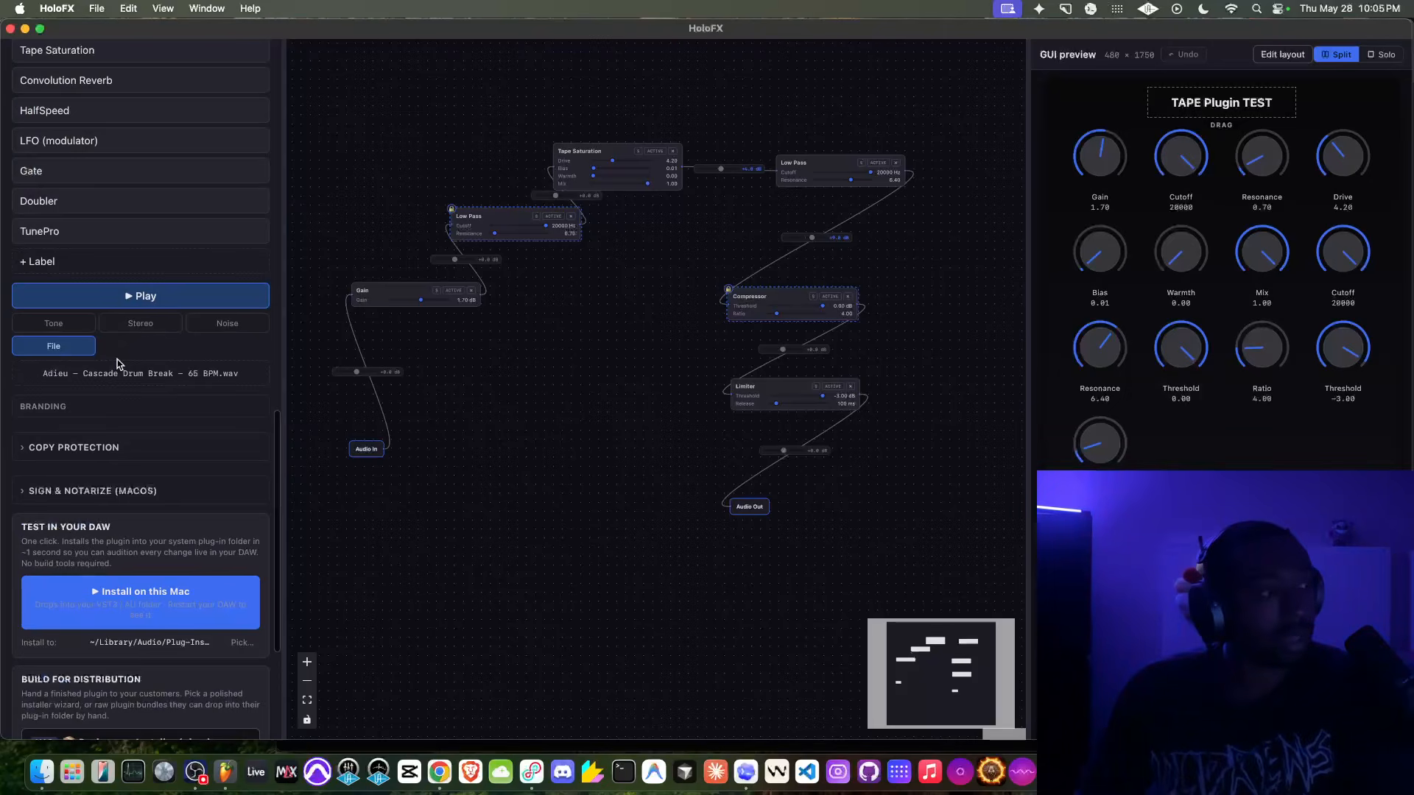
pyautogui.scroll(11, 118, 364)
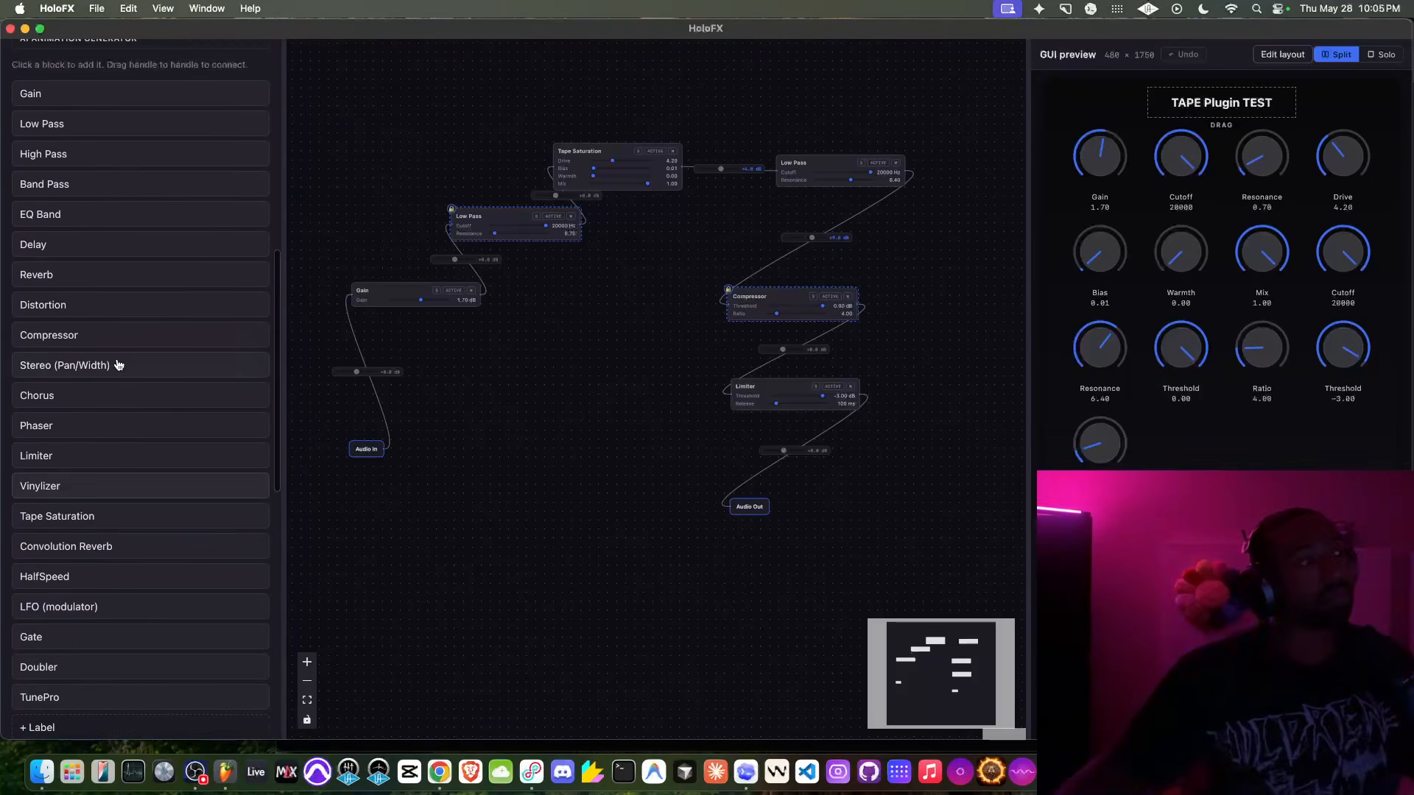
# Inspect the Compressor and Limiter settings on the canvas up close and return to the wider chain.
pyautogui.scroll(6, 876, 297)
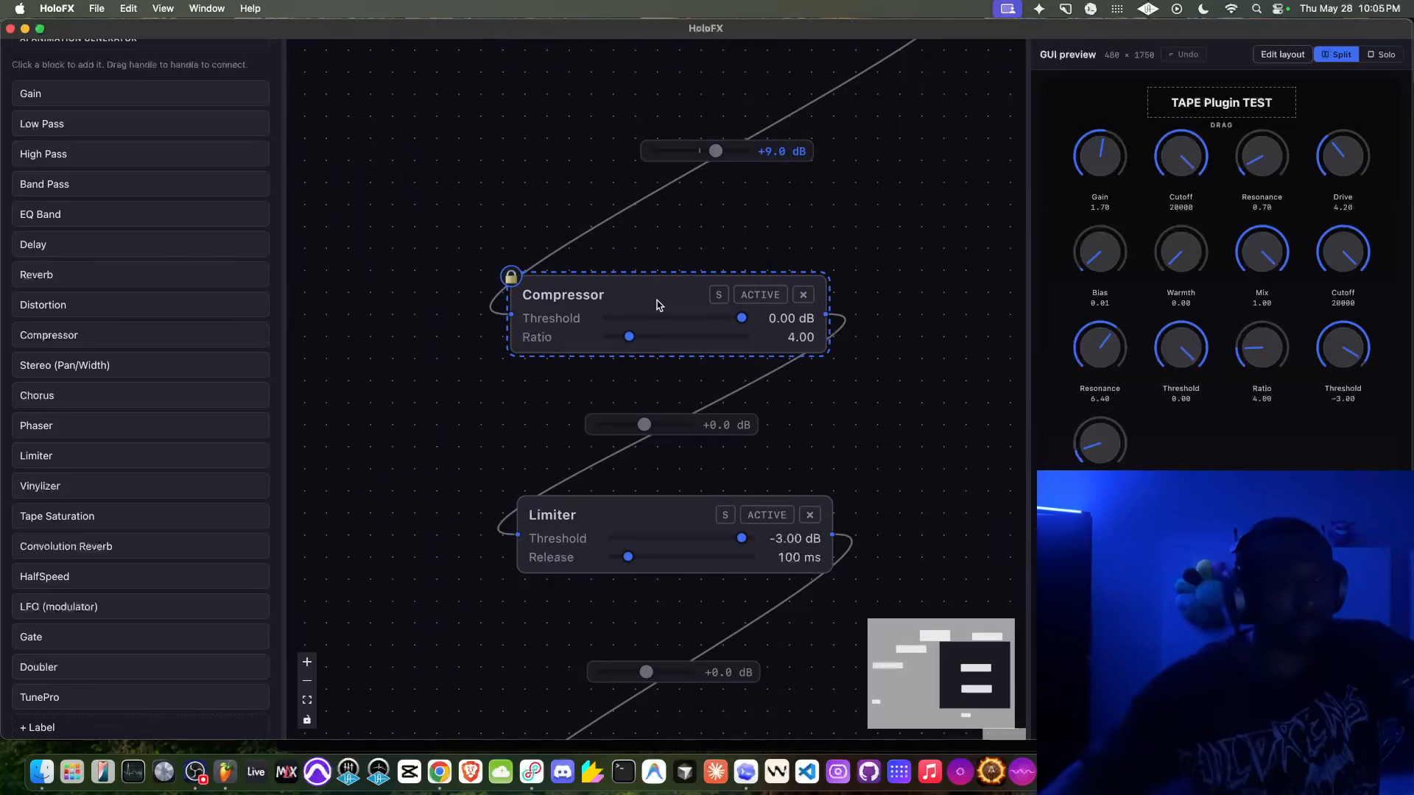
pyautogui.scroll(-4, 657, 305)
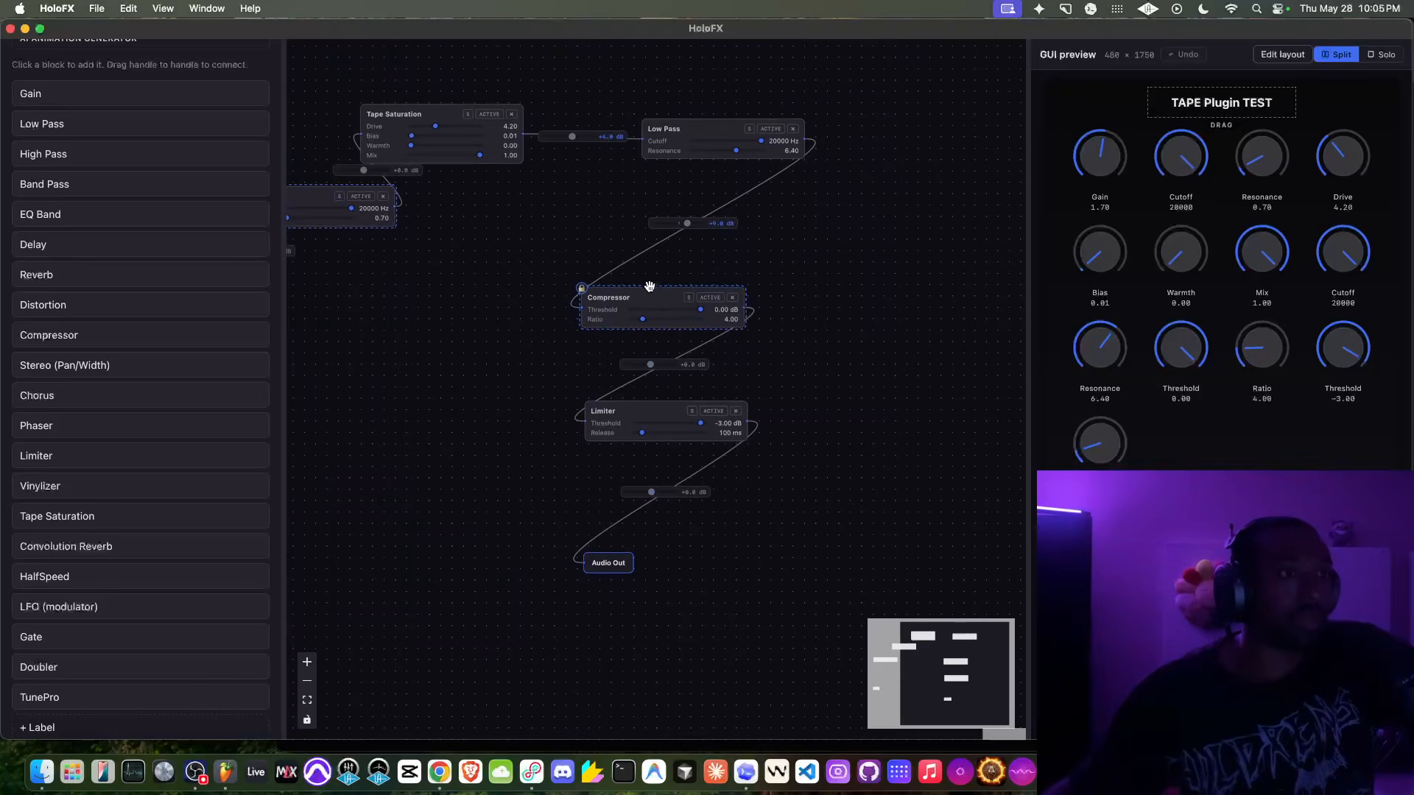
# Lock the Limiter block on the canvas, matching the locked Compressor block above it.
pyautogui.doubleClick(637, 410)
pyautogui.scroll(-3, 637, 416)
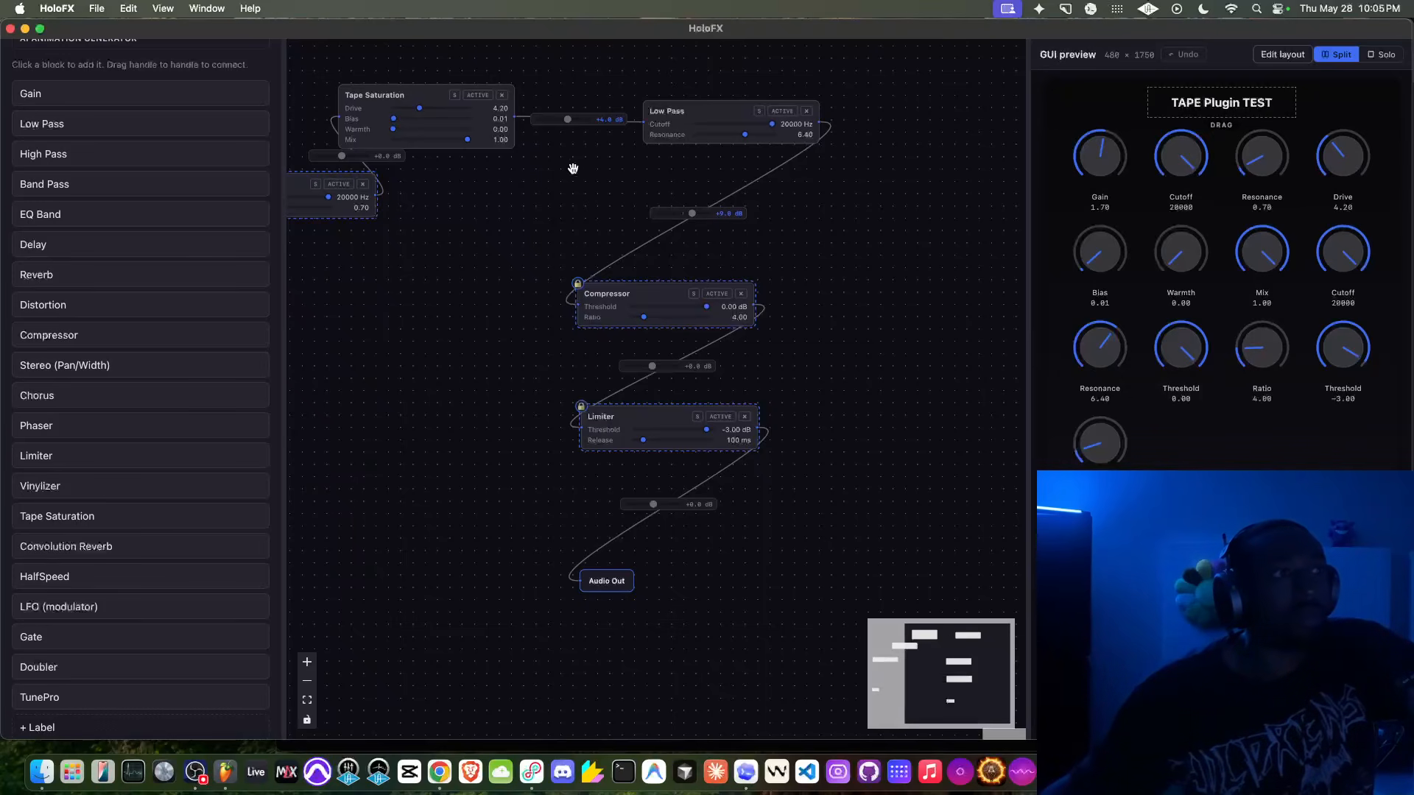
pyautogui.hscroll(-3, 576, 166)
# Look through the available effect blocks, plugin name and export settings, and the install and distribution options.
pyautogui.scroll(-1, 576, 167)
pyautogui.scroll(-1, 126, 537)
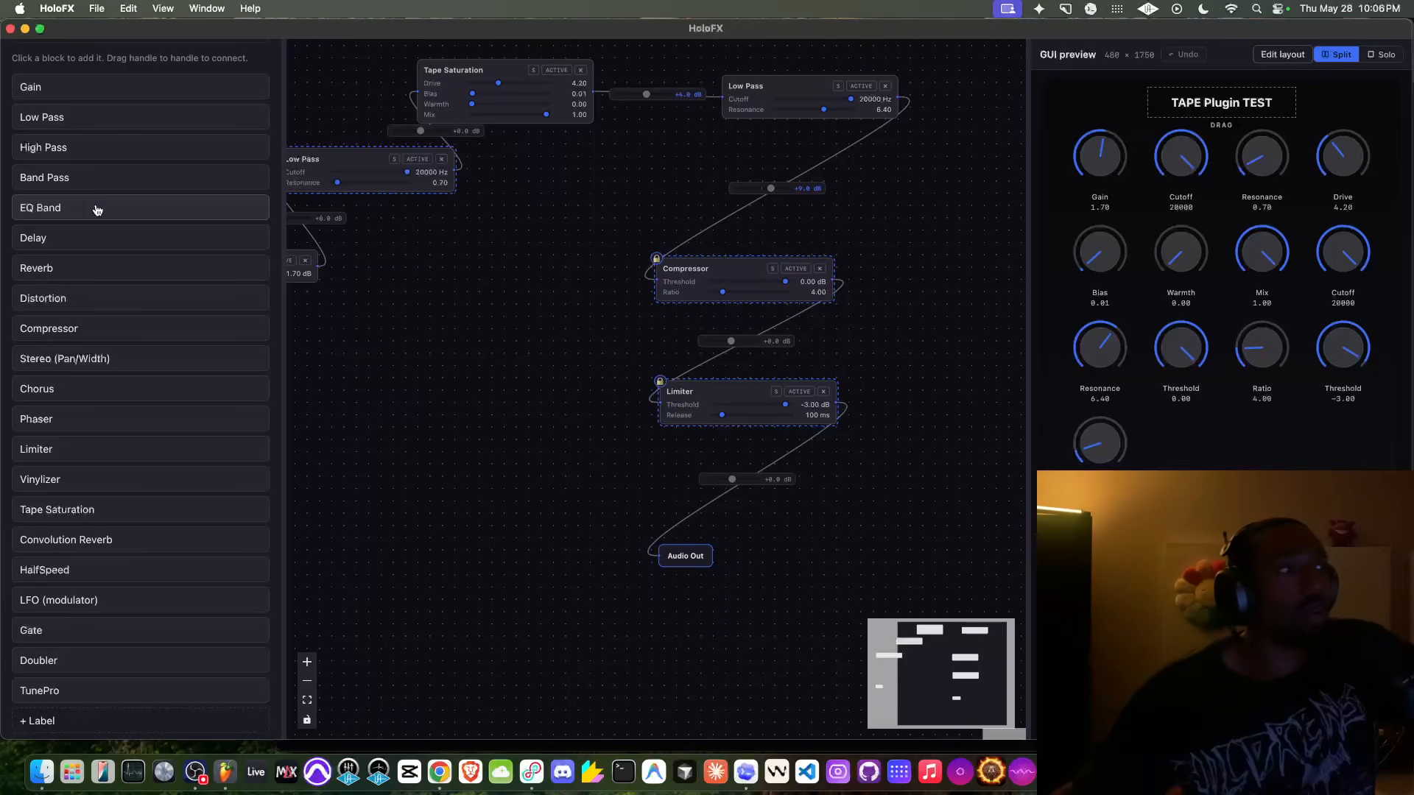
pyautogui.scroll(-1, 85, 376)
pyautogui.scroll(2, 85, 378)
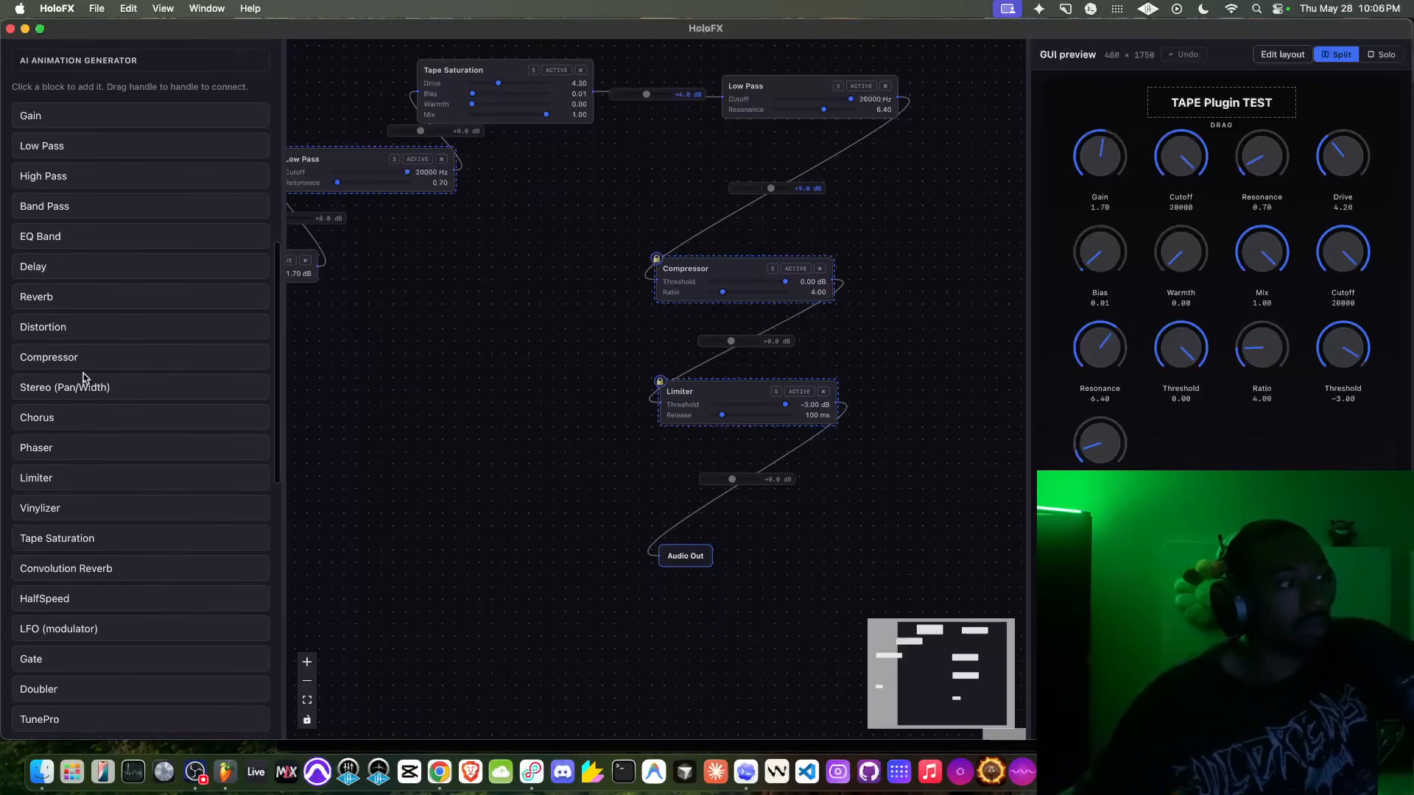
pyautogui.scroll(2, 108, 393)
pyautogui.scroll(-10, 108, 392)
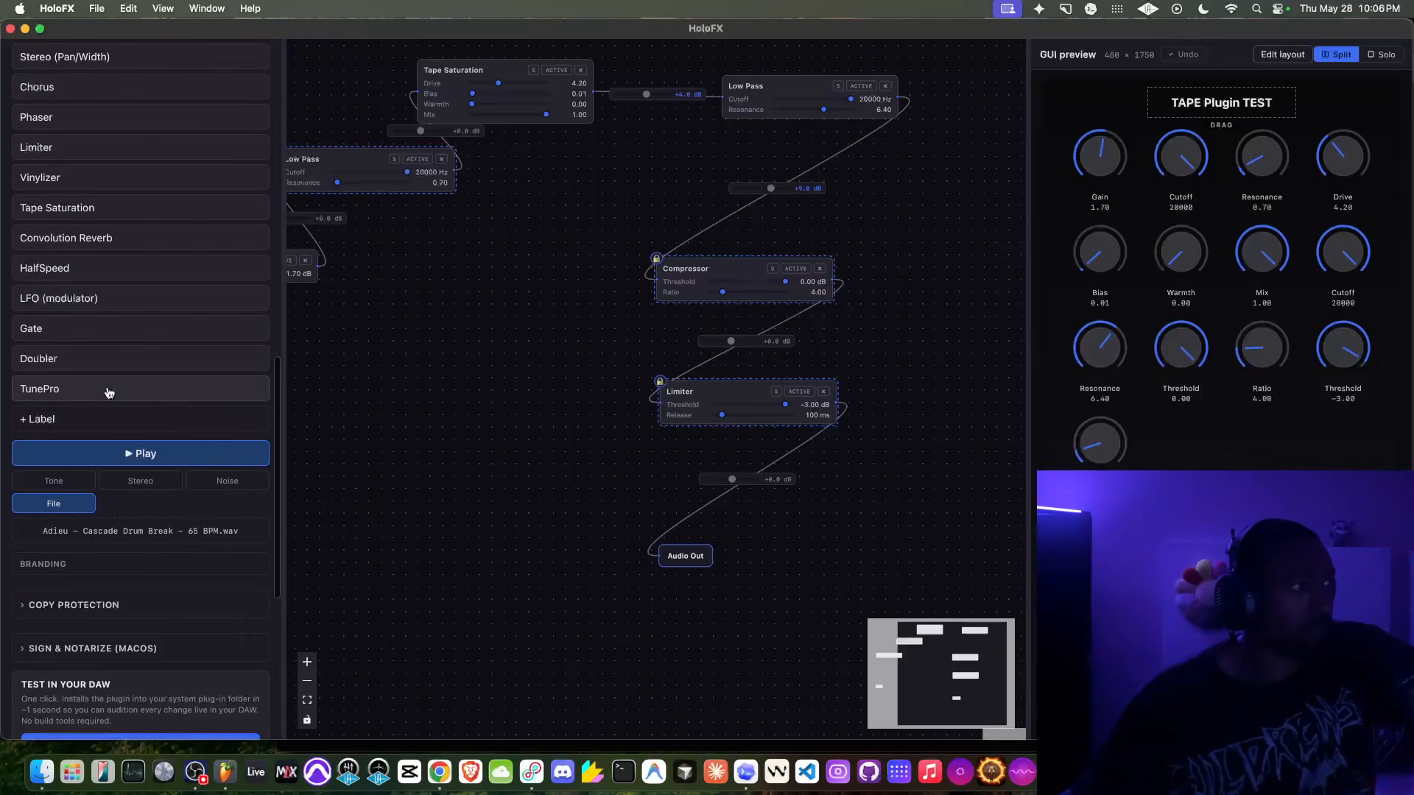
pyautogui.scroll(10, 109, 393)
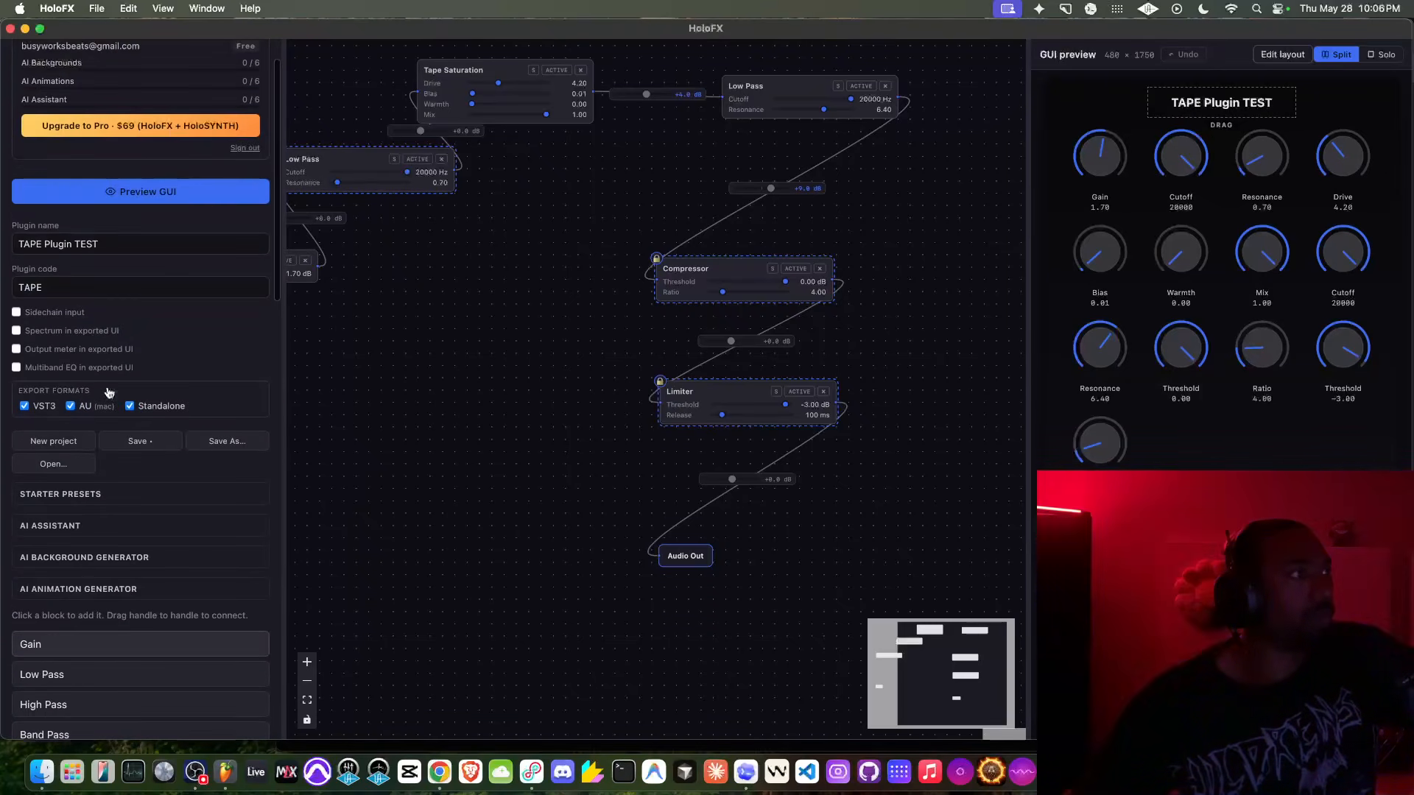
pyautogui.scroll(2, 109, 392)
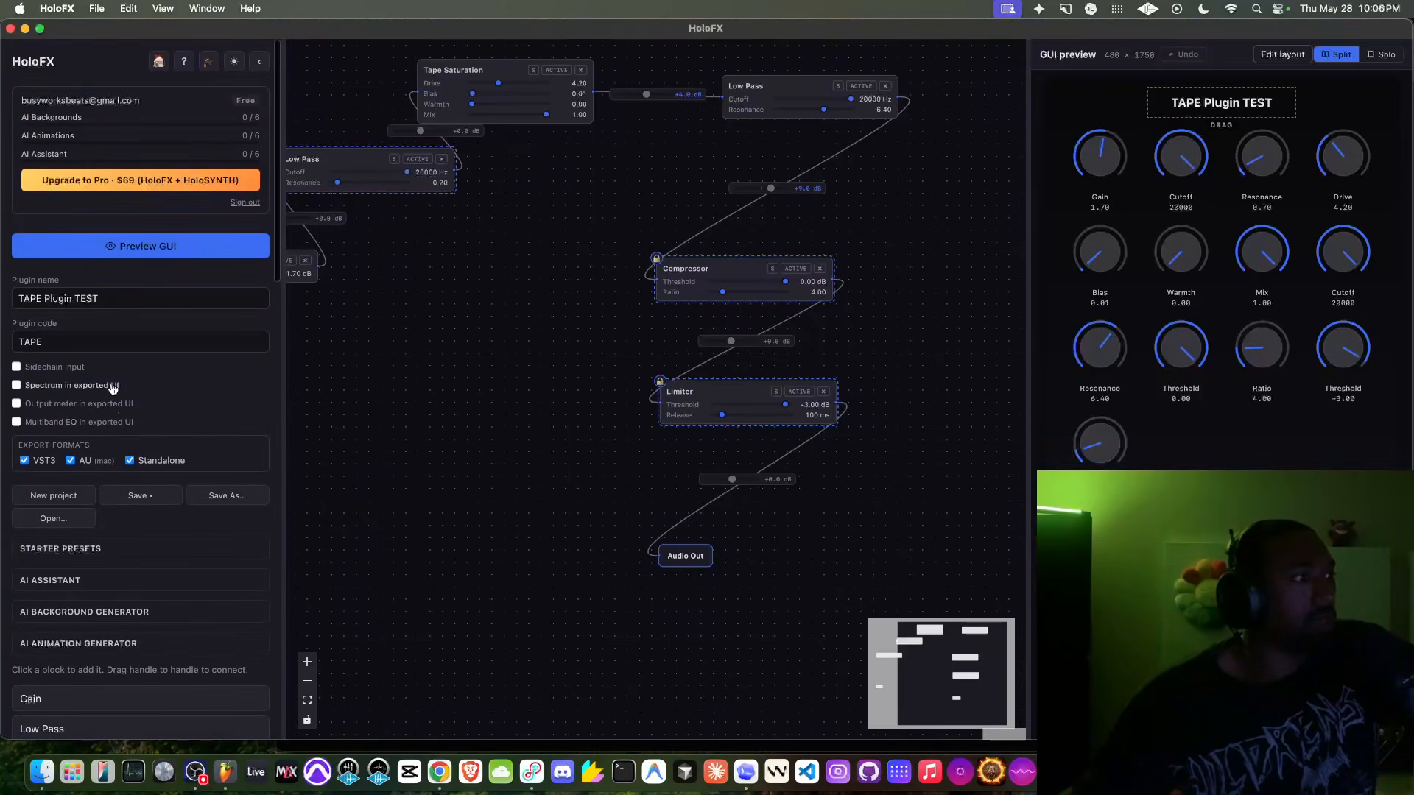
pyautogui.scroll(-15, 105, 492)
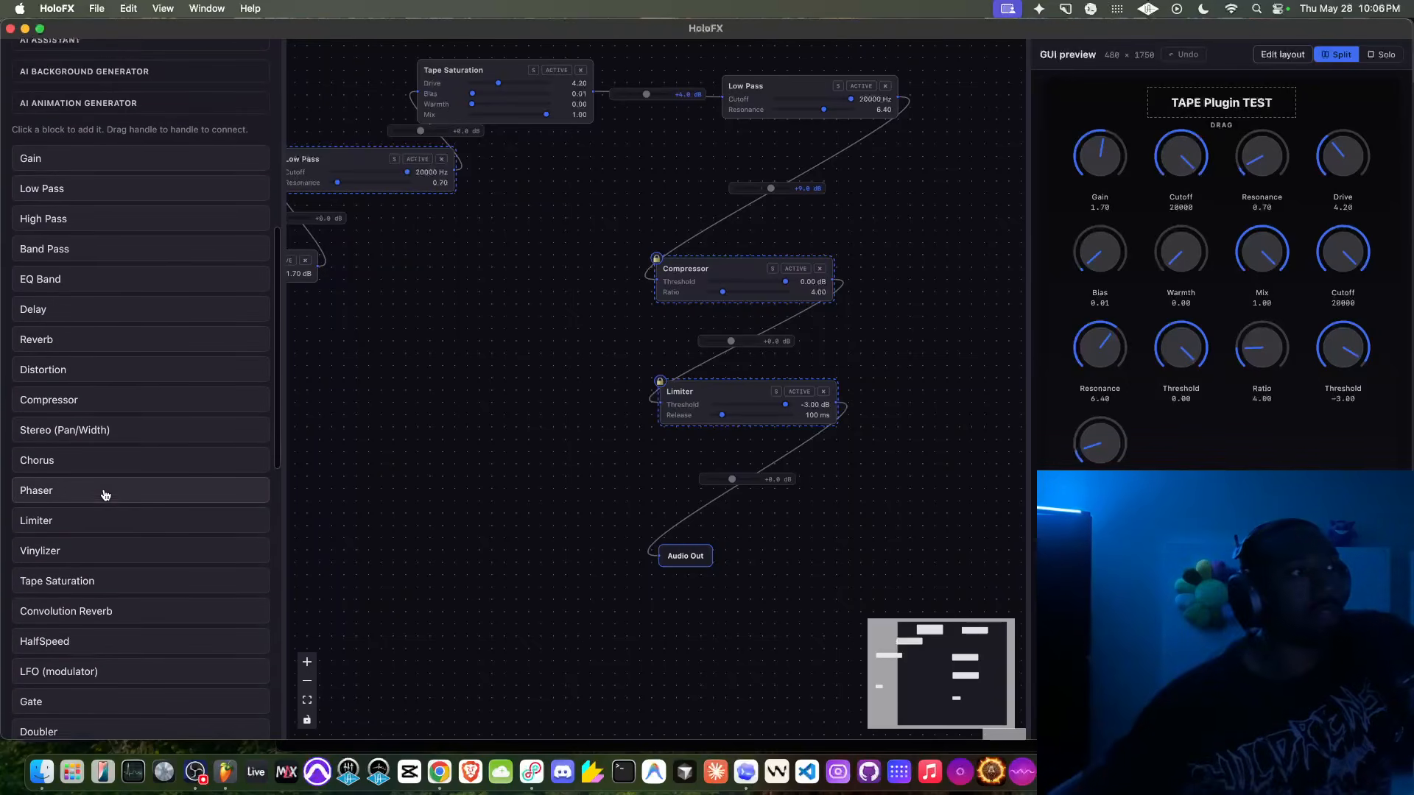
pyautogui.scroll(-6, 106, 495)
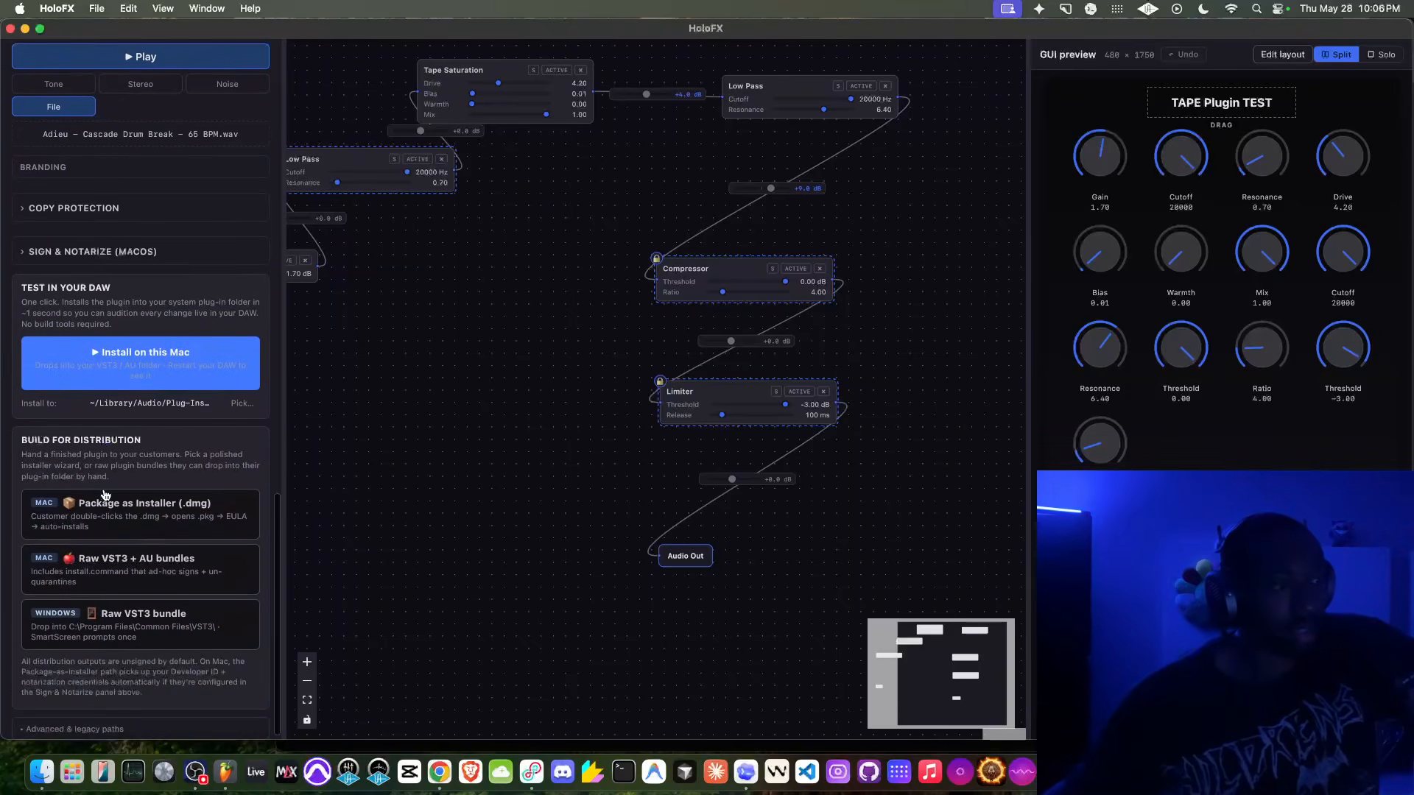
pyautogui.scroll(20, 106, 495)
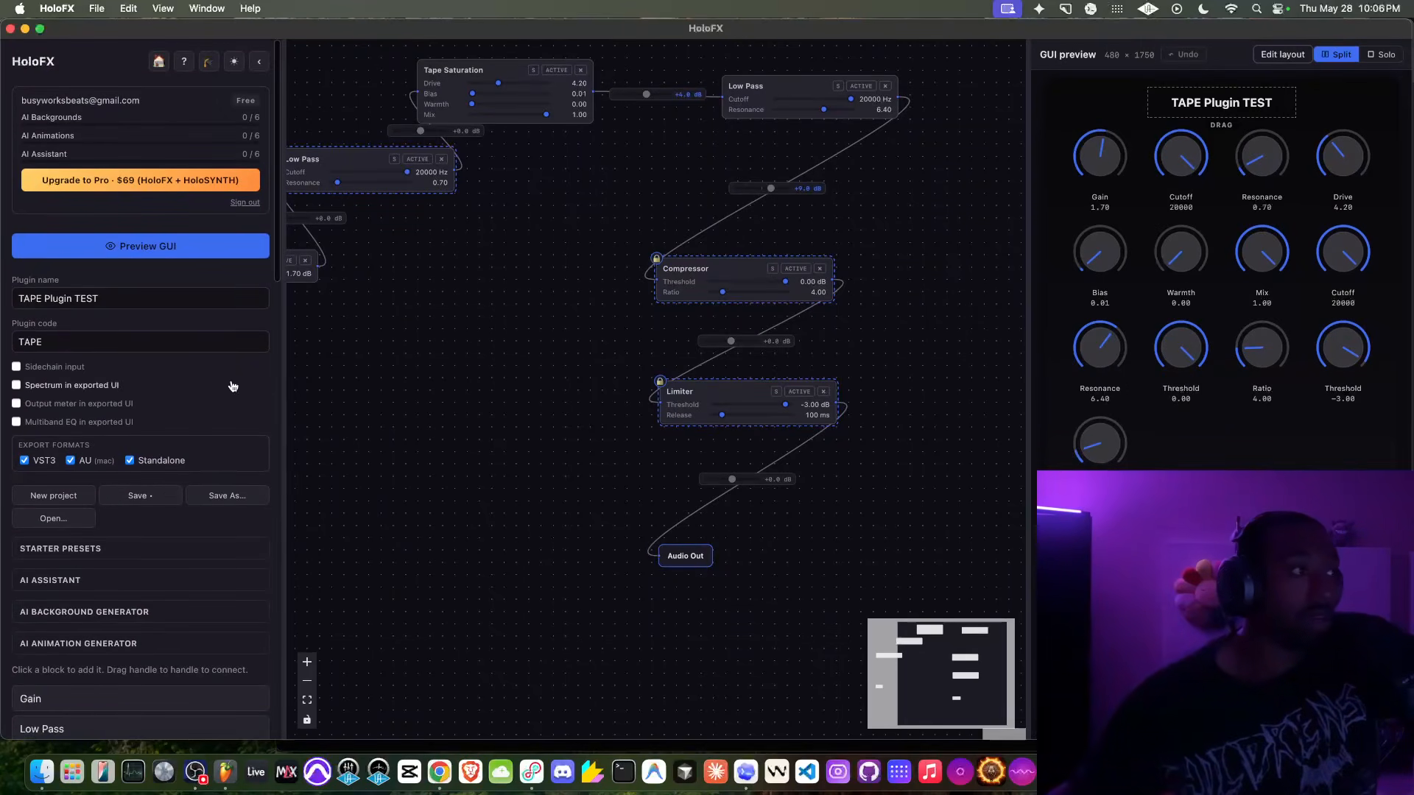
# Switch to Chrome to glance at the YouTube video about making VST plugins, and return to HoloFX.
pyautogui.click(439, 771)
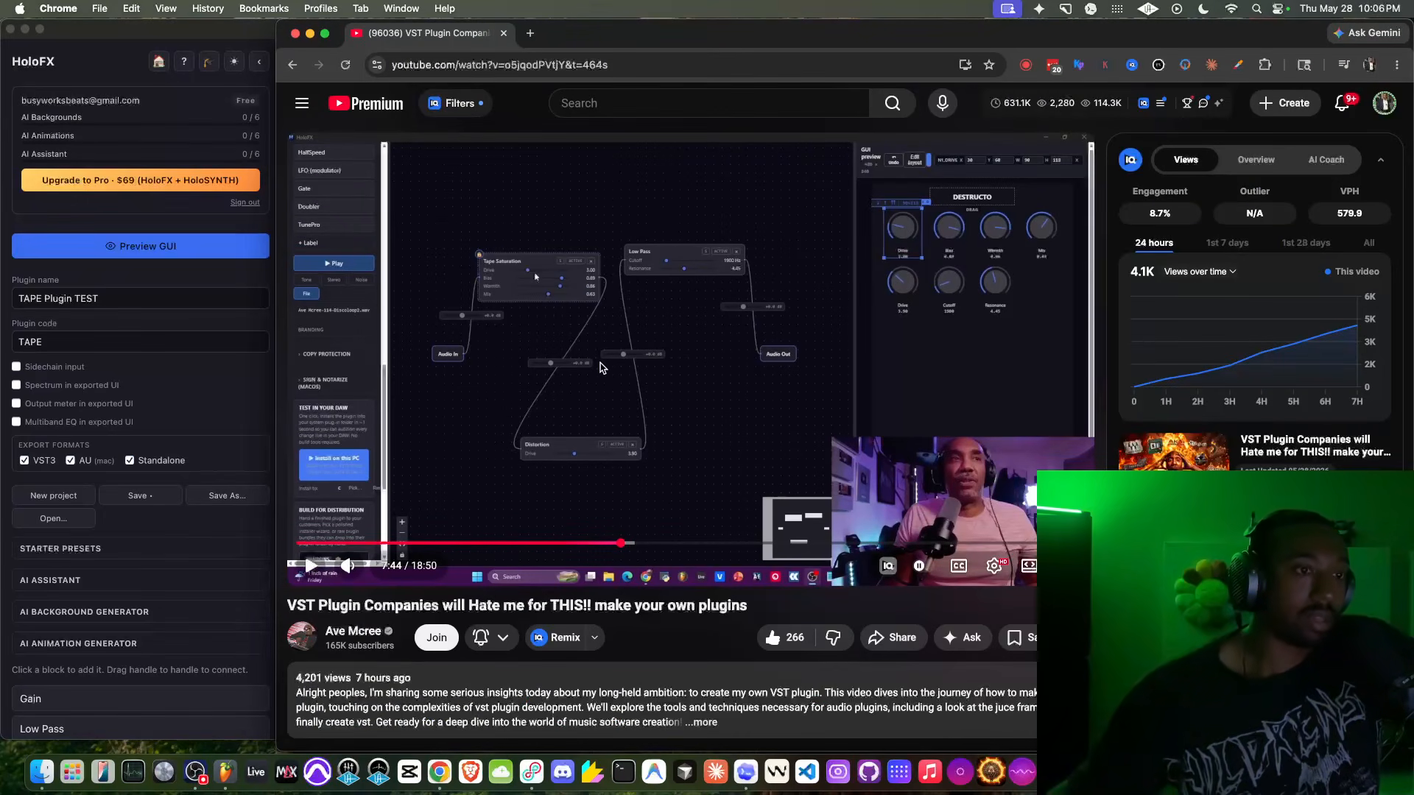
pyautogui.click(247, 368)
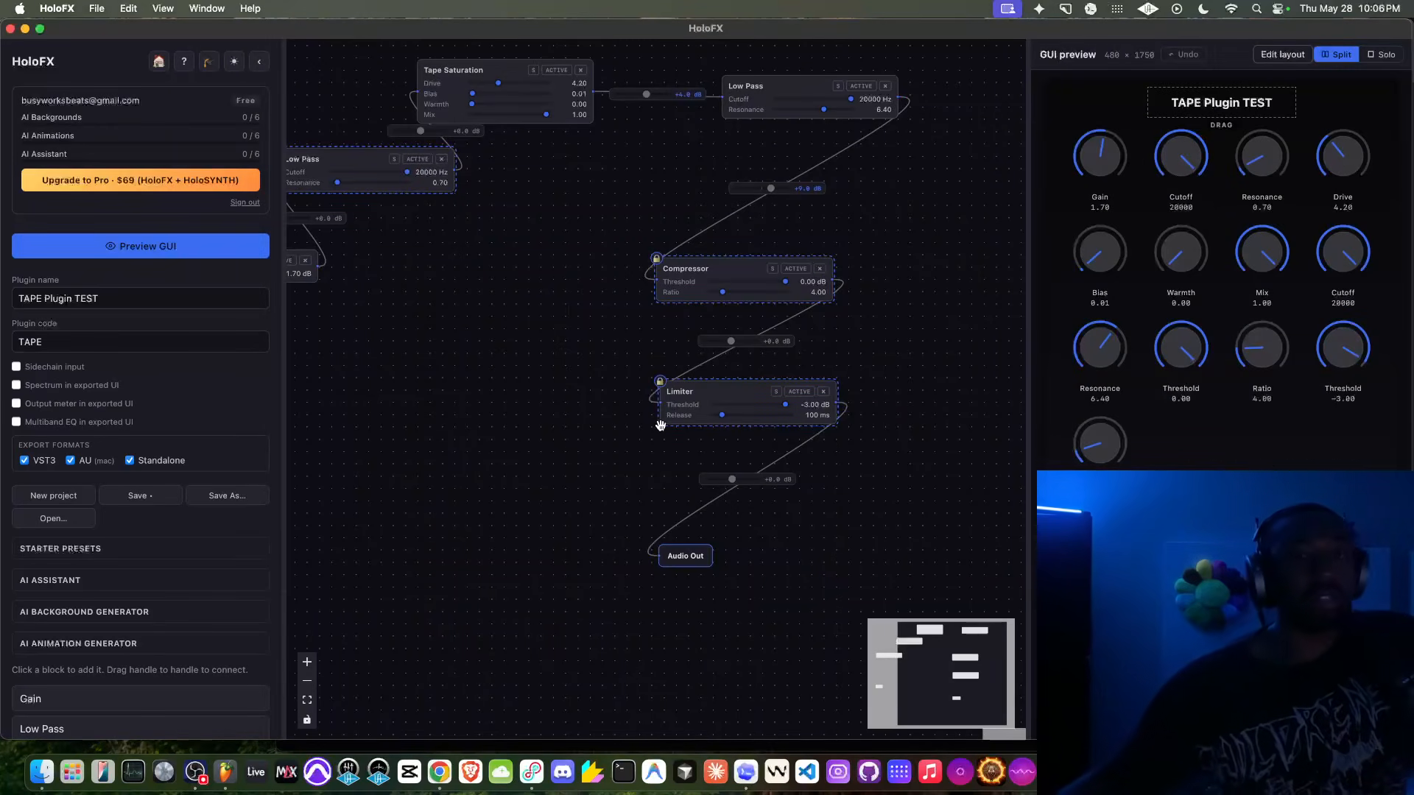